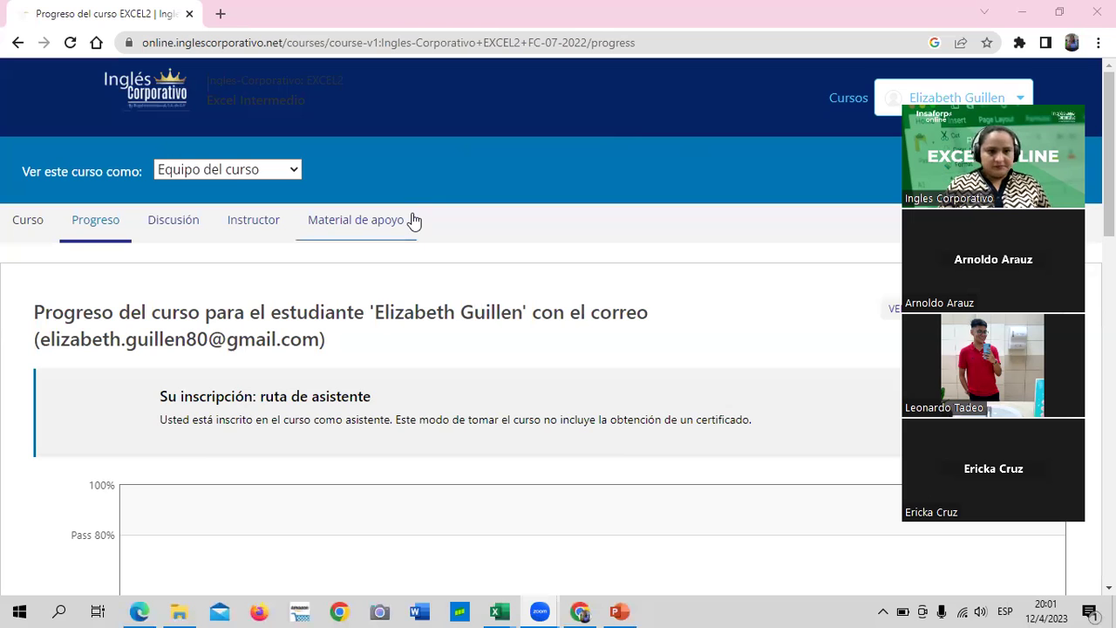
- Scroll through the current course page in Inglés Corporativo
scroll(554, 416, "down", 4)
scroll(555, 416, "up", 4)
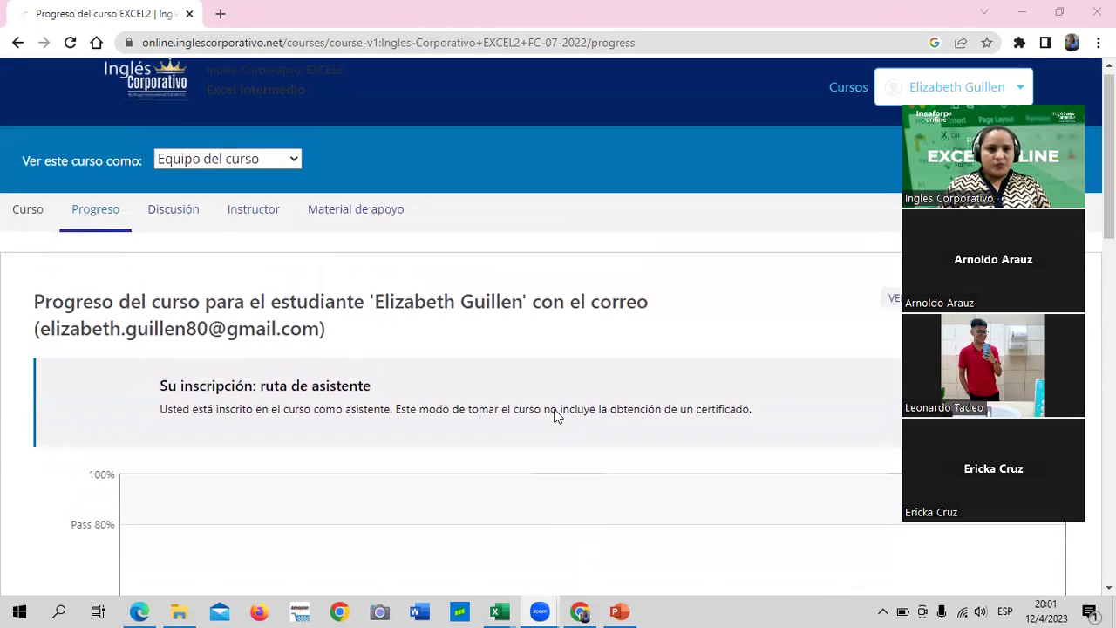
scroll(553, 416, "down", 1)
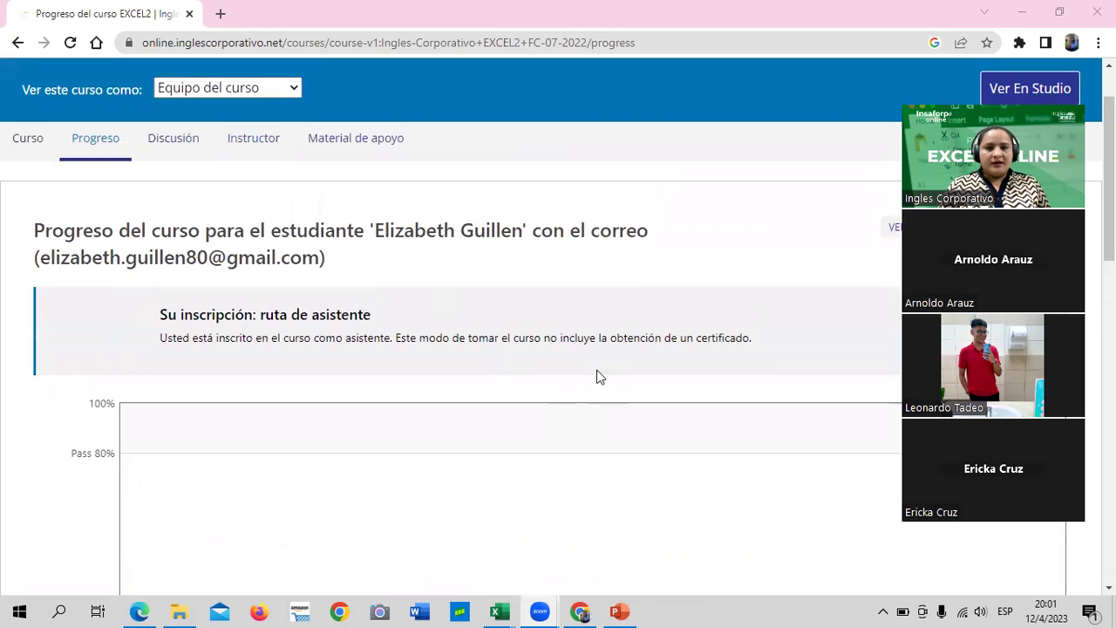
scroll(596, 376, "down", 3)
scroll(596, 376, "down", 3)
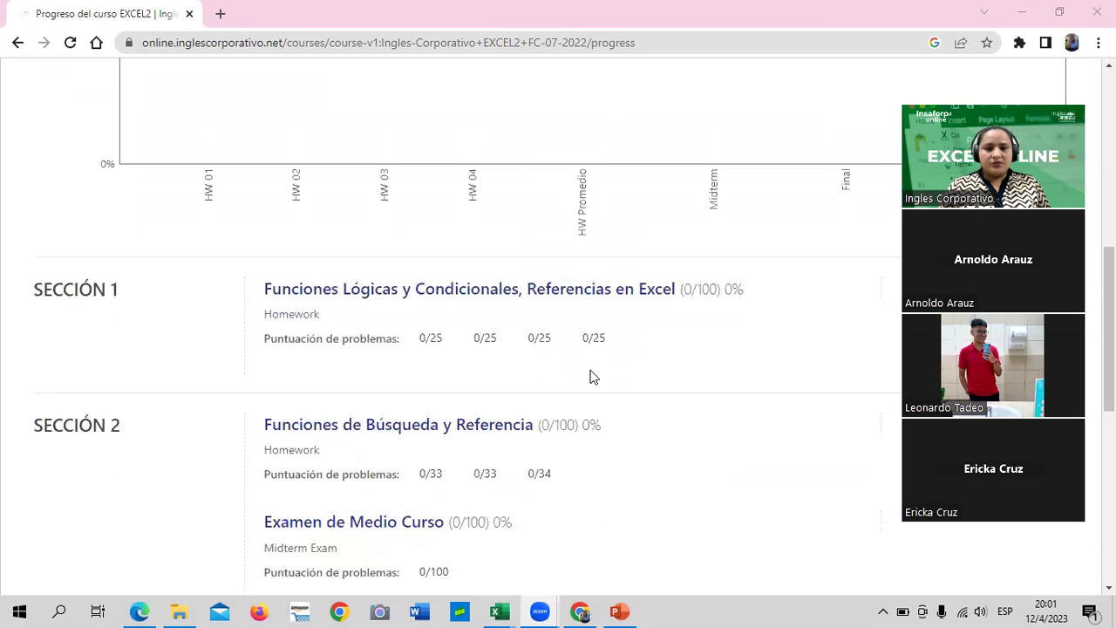
scroll(591, 376, "up", 2)
scroll(590, 376, "up", 3)
scroll(590, 376, "up", 1)
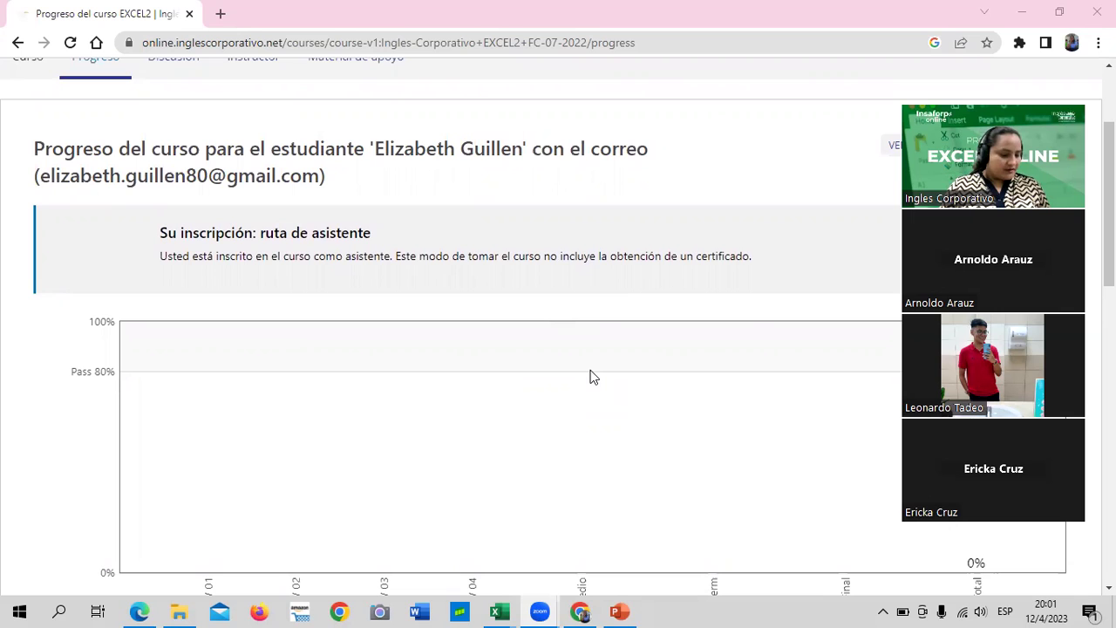
scroll(478, 271, "up", 2)
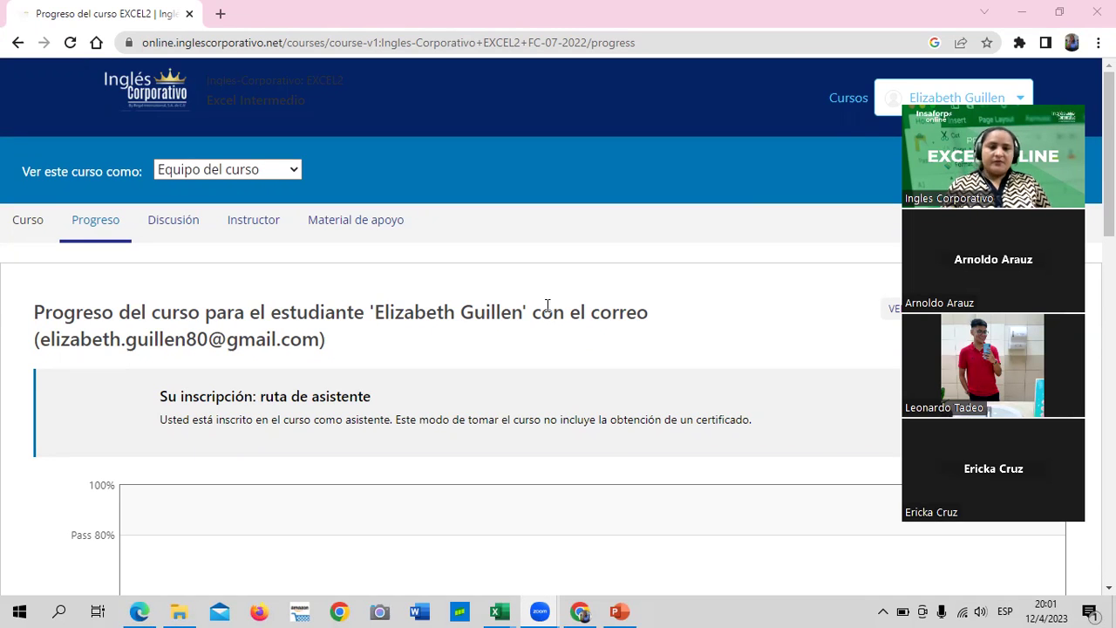
scroll(505, 385, "down", 1)
scroll(509, 390, "down", 2)
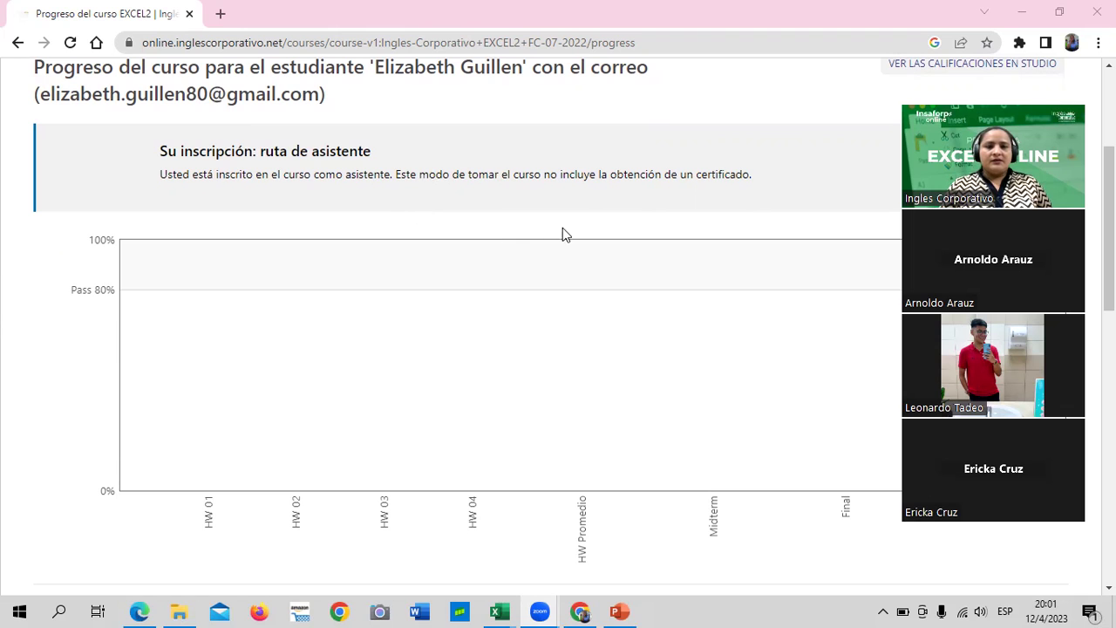
scroll(502, 248, "up", 1)
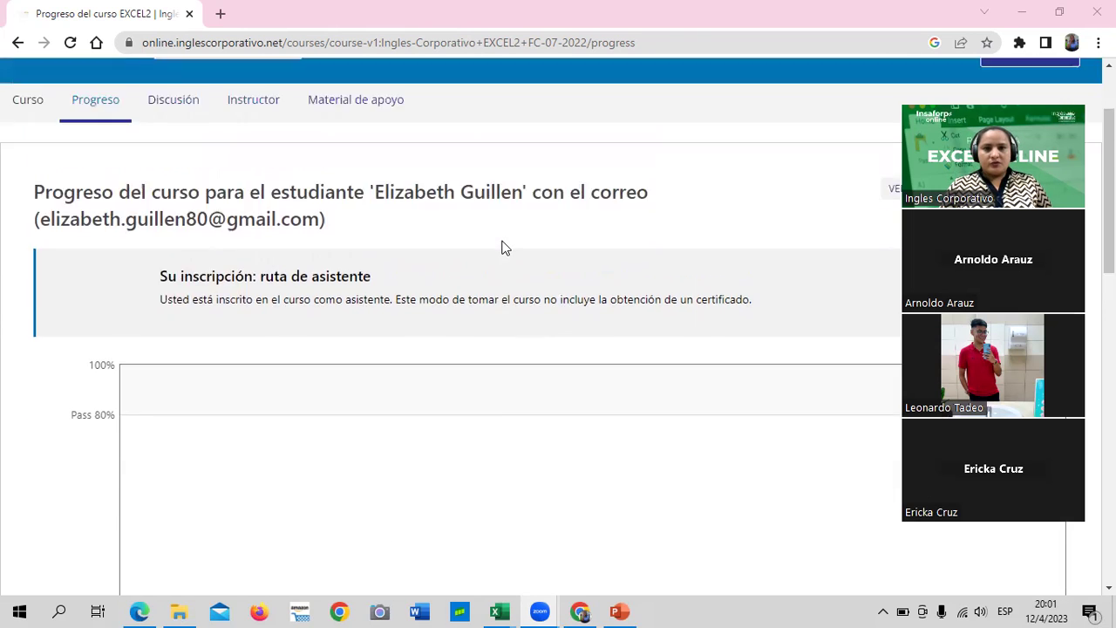
scroll(502, 248, "up", 1)
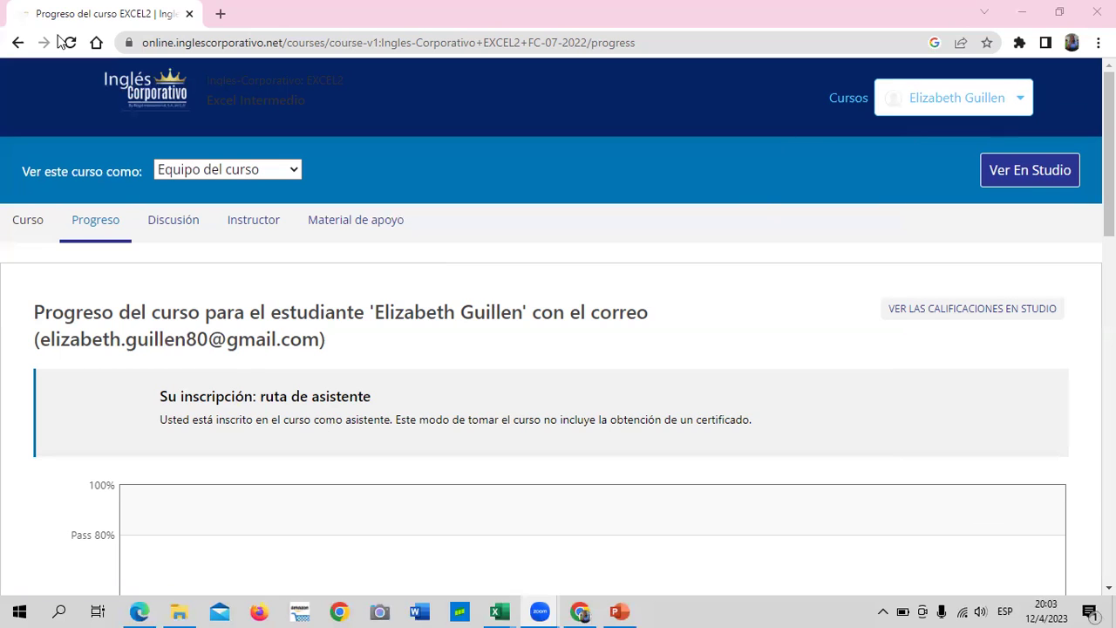
- Return to the course outline, expand SECCIÓN 4 and open the Examen Final quiz
left_click(28, 223)
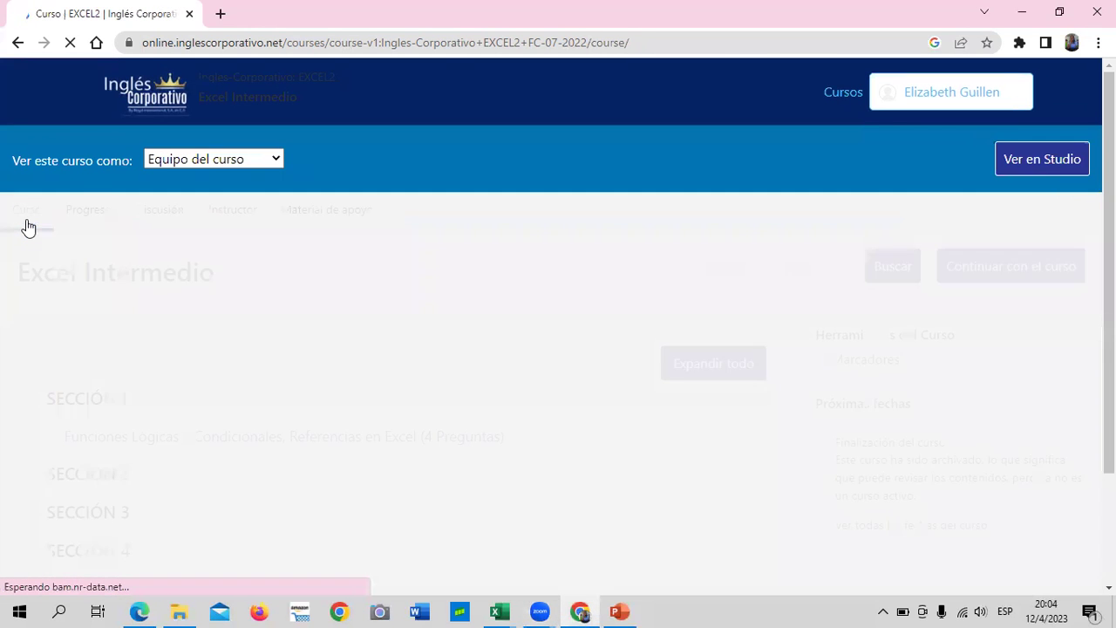
scroll(343, 394, "down", 2)
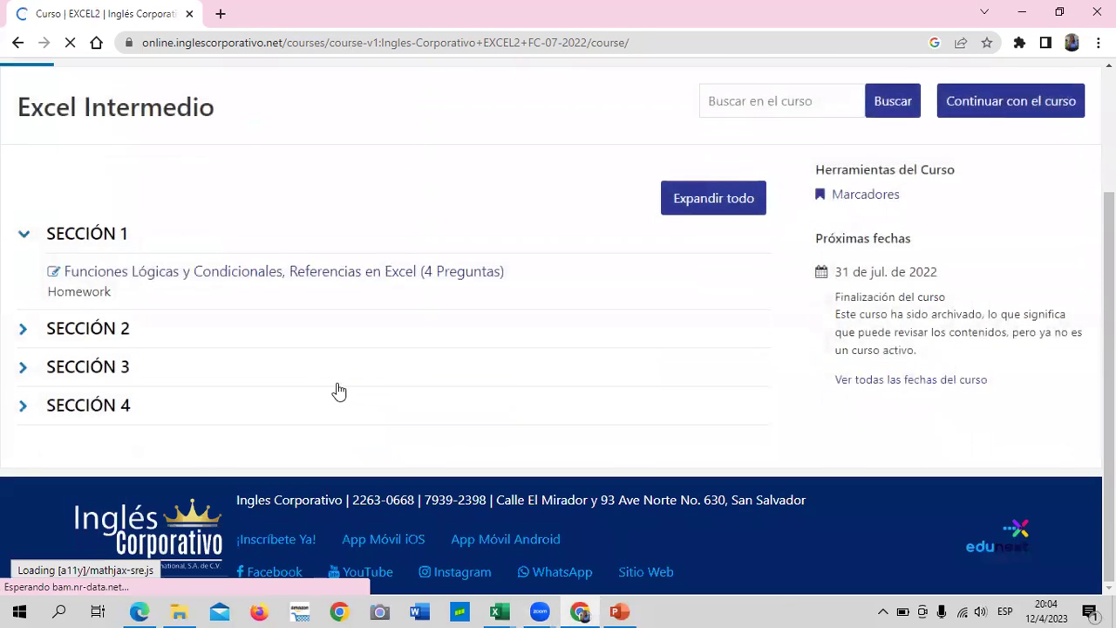
left_click(117, 406)
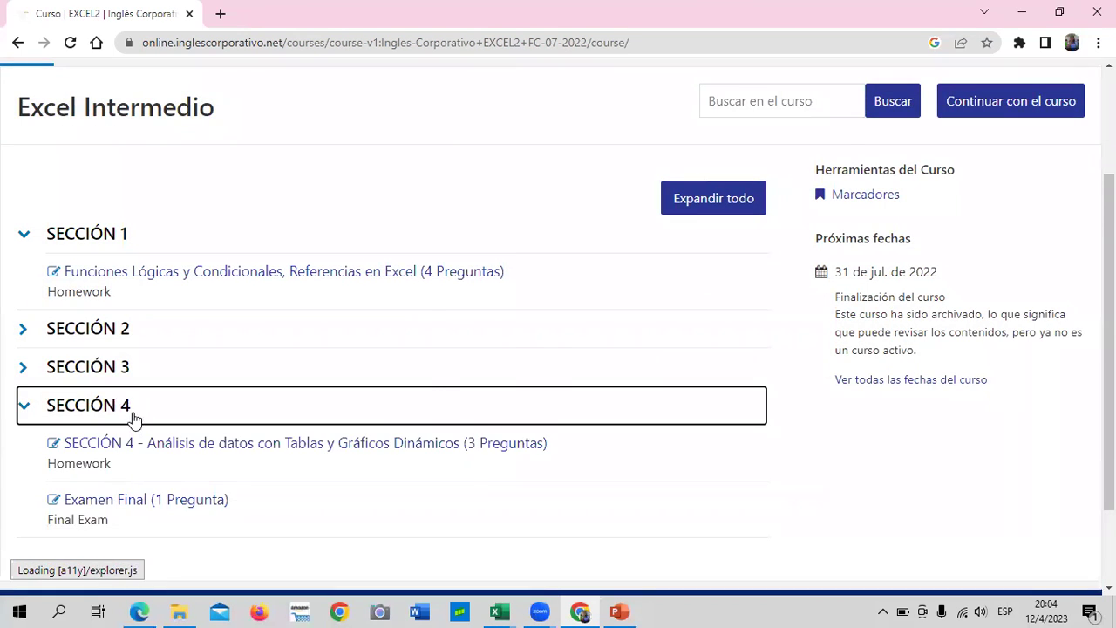
scroll(124, 419, "down", 1)
left_click(126, 419)
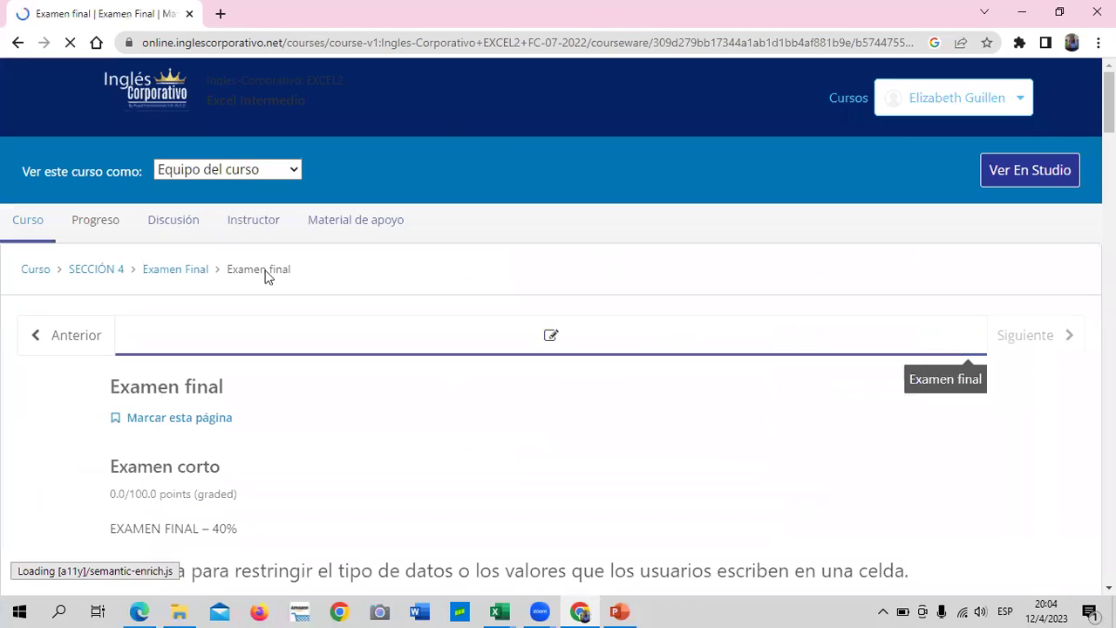
- Scroll down through the 15 quiz questions and back up to the top
scroll(314, 401, "down", 3)
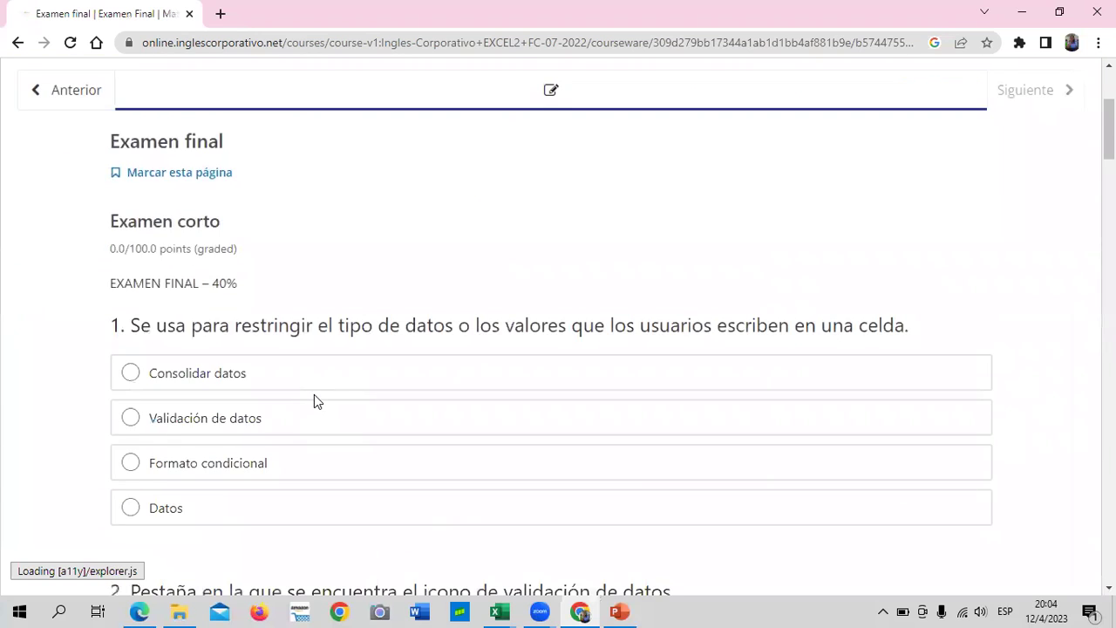
scroll(314, 394, "down", 3)
scroll(315, 394, "up", 3)
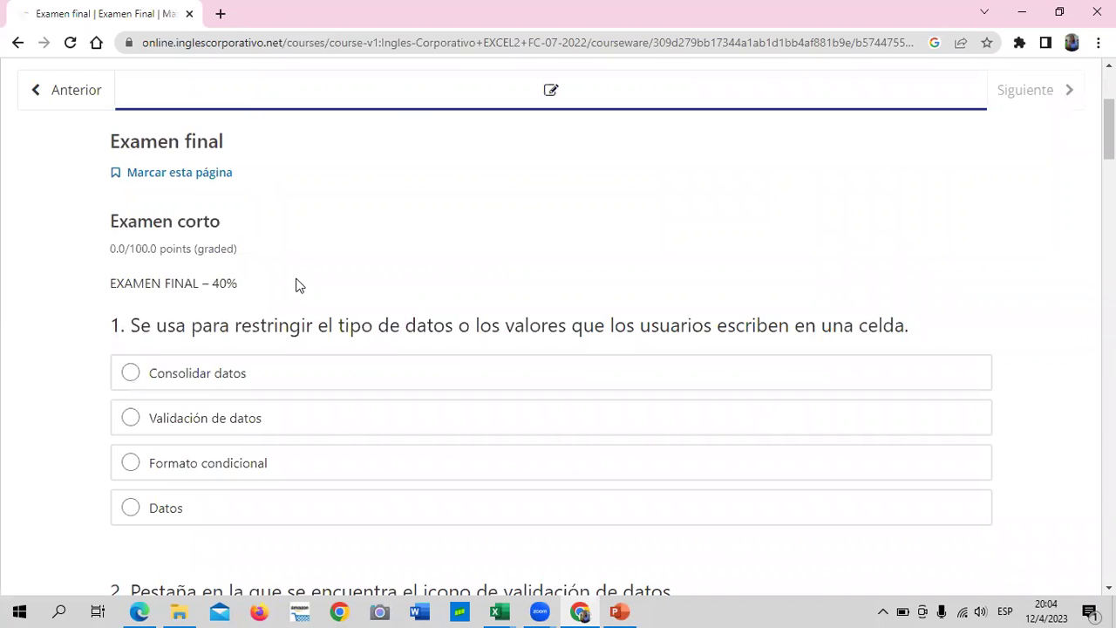
scroll(324, 291, "down", 1)
scroll(323, 291, "down", 7)
scroll(324, 292, "down", 1)
scroll(324, 292, "down", 4)
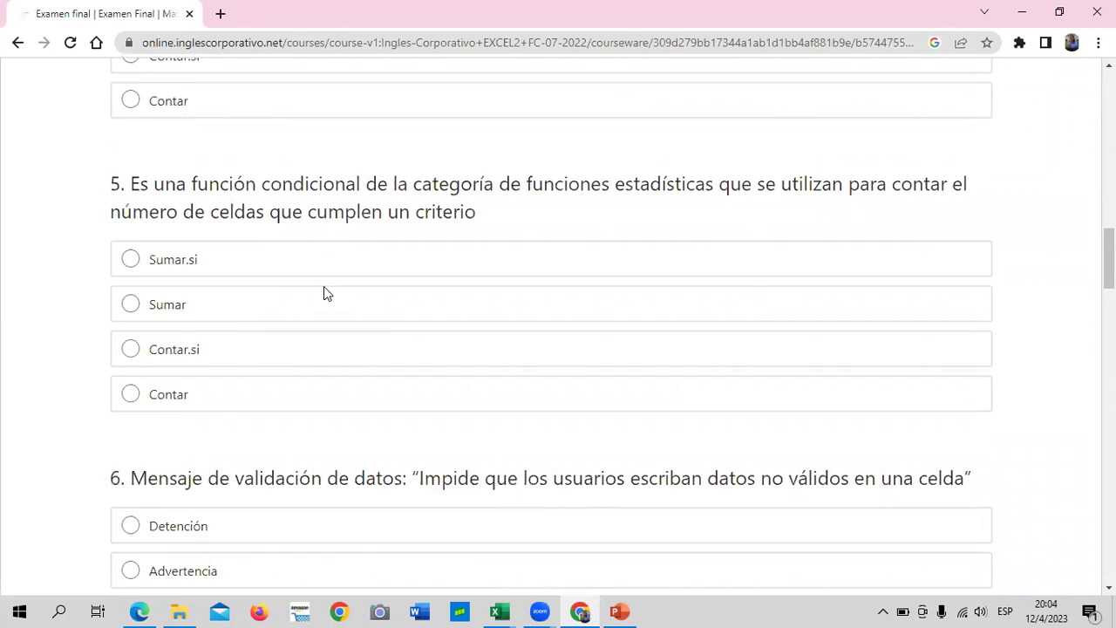
scroll(324, 293, "down", 5)
scroll(323, 293, "down", 5)
scroll(325, 295, "down", 6)
scroll(325, 294, "down", 5)
scroll(324, 294, "down", 5)
scroll(323, 293, "down", 5)
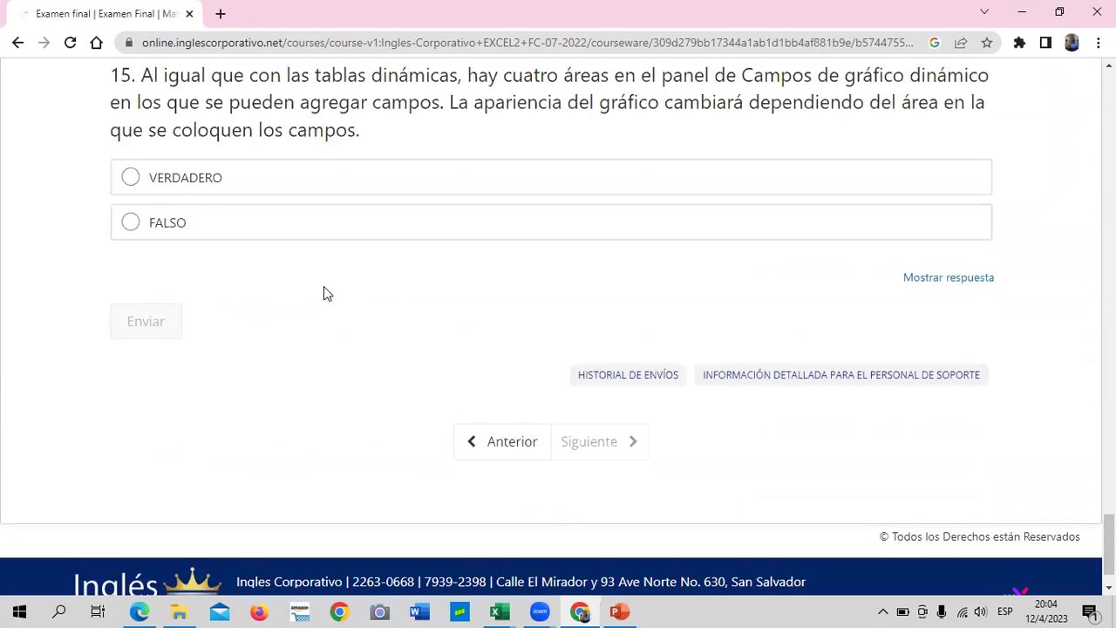
scroll(324, 294, "up", 3)
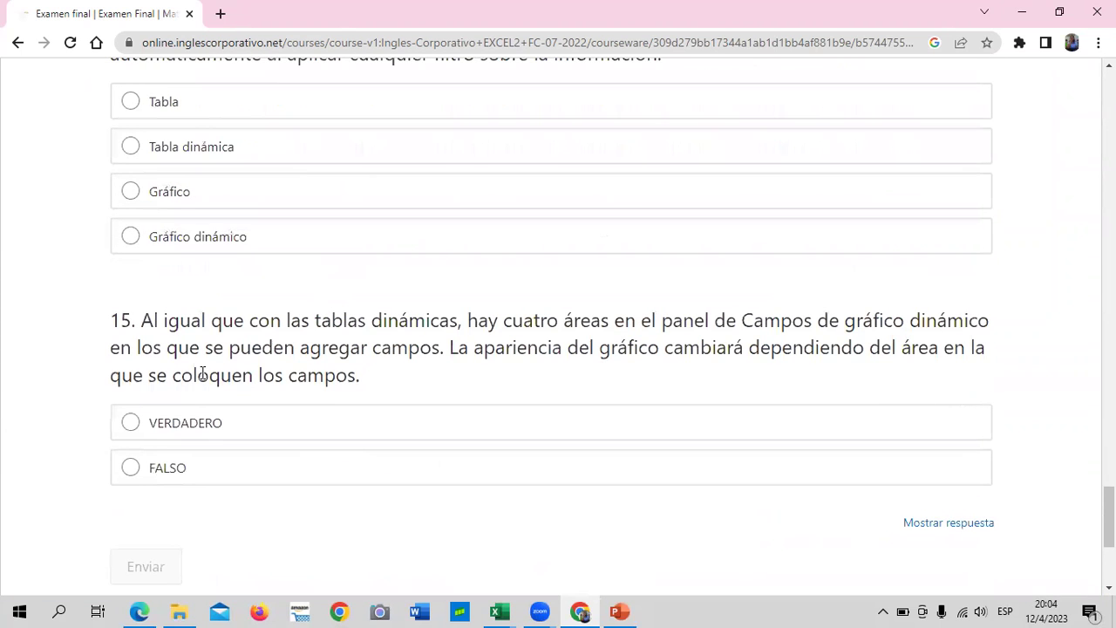
scroll(213, 370, "up", 3)
scroll(212, 369, "up", 2)
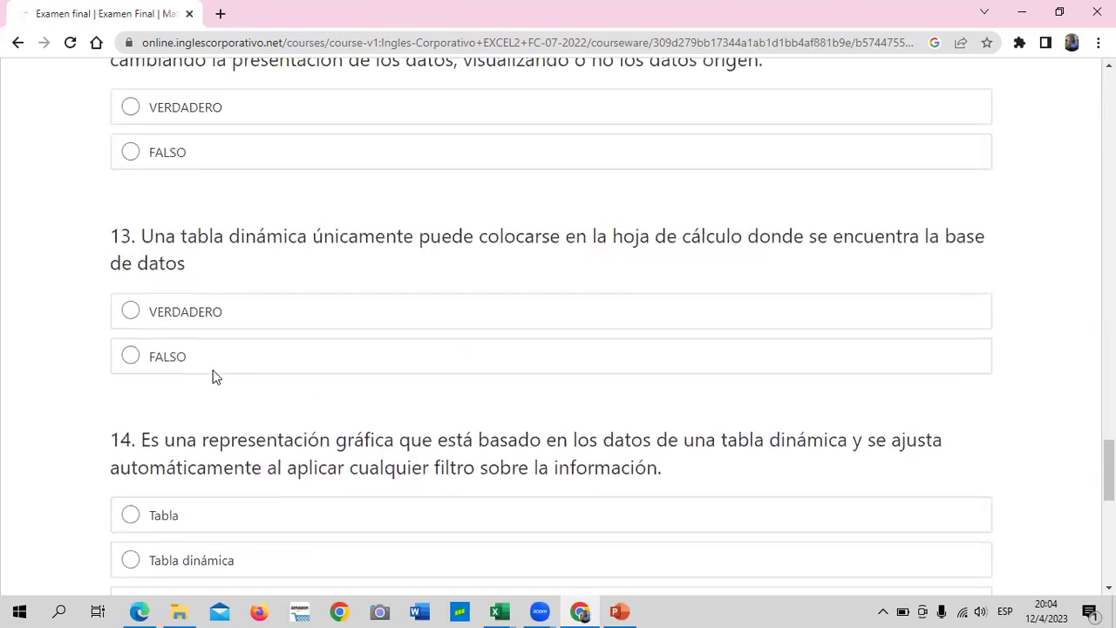
scroll(213, 370, "up", 5)
scroll(213, 369, "up", 2)
scroll(213, 370, "up", 3)
scroll(213, 370, "up", 3)
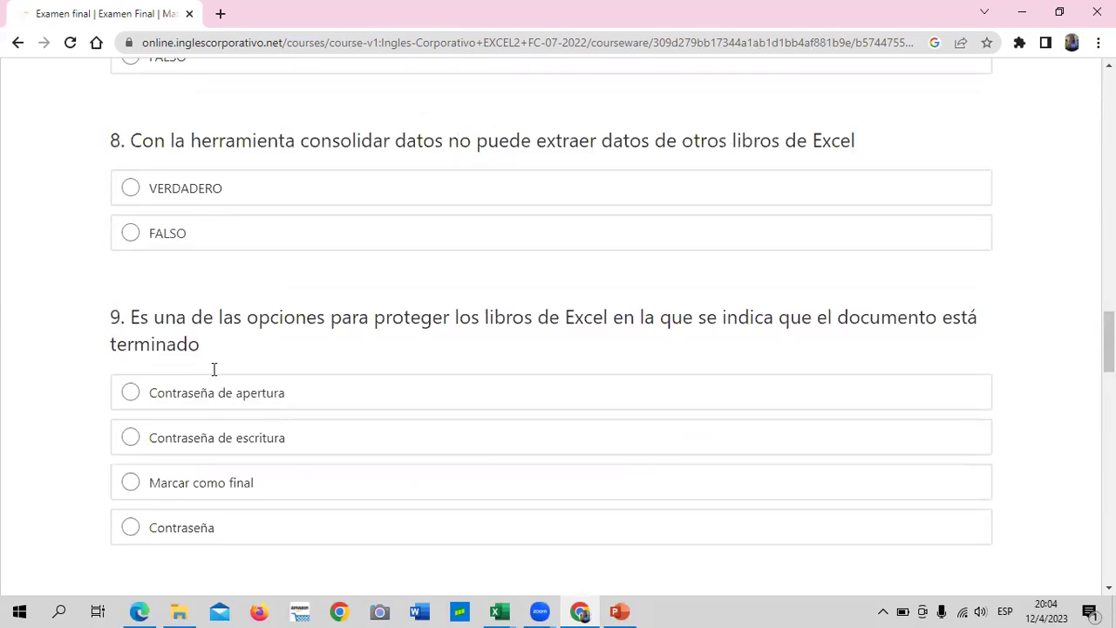
scroll(214, 369, "up", 3)
scroll(214, 369, "up", 3)
scroll(213, 369, "up", 3)
scroll(214, 369, "up", 3)
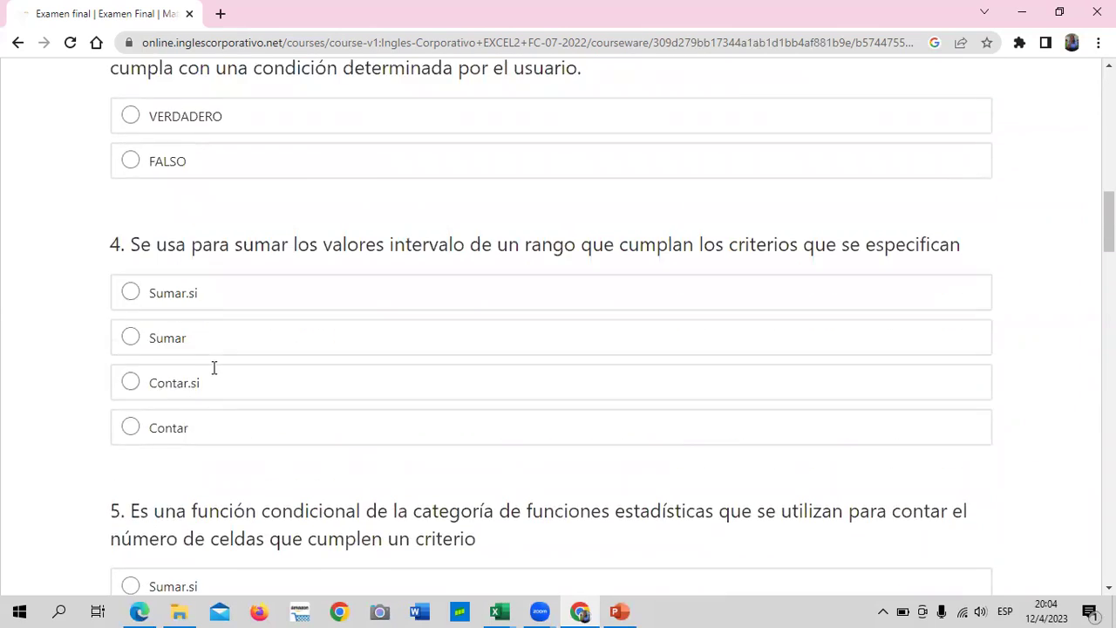
scroll(214, 368, "up", 3)
scroll(214, 368, "up", 3)
scroll(214, 368, "up", 4)
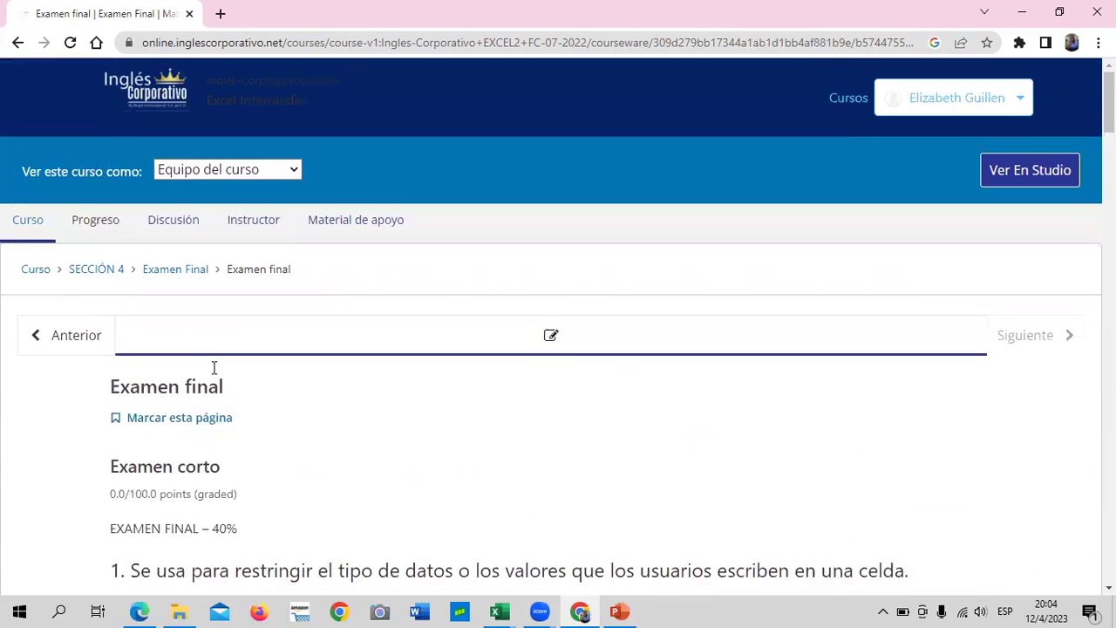
- Go back to SECCIÓN 4 and open its Análisis de datos con Tablas y Gráficos Dinámicos unit
left_click(96, 272)
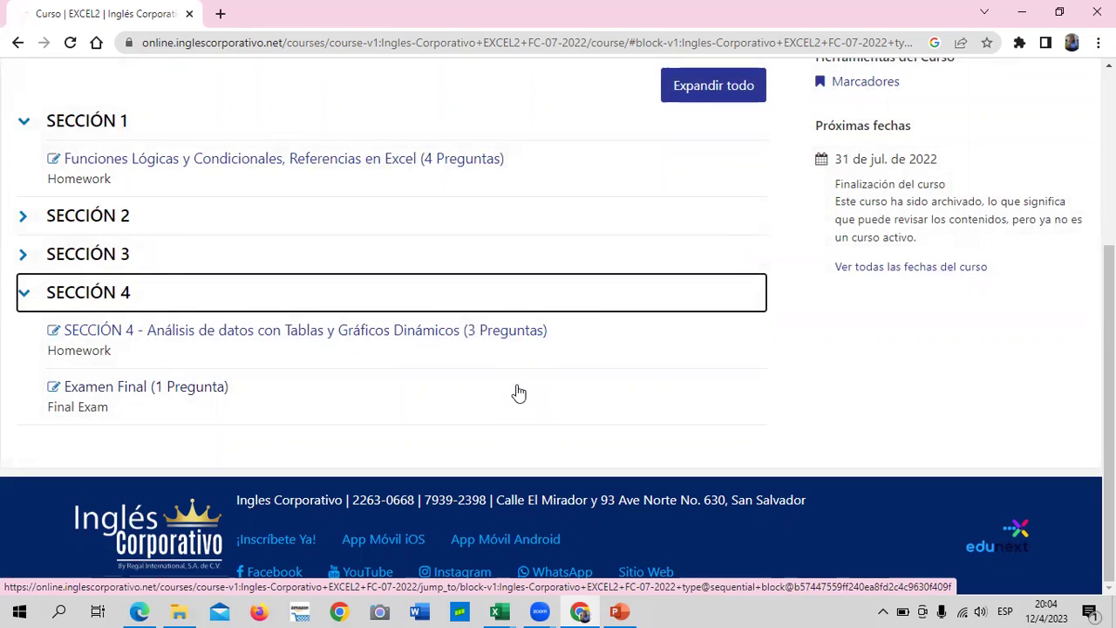
left_click(344, 338)
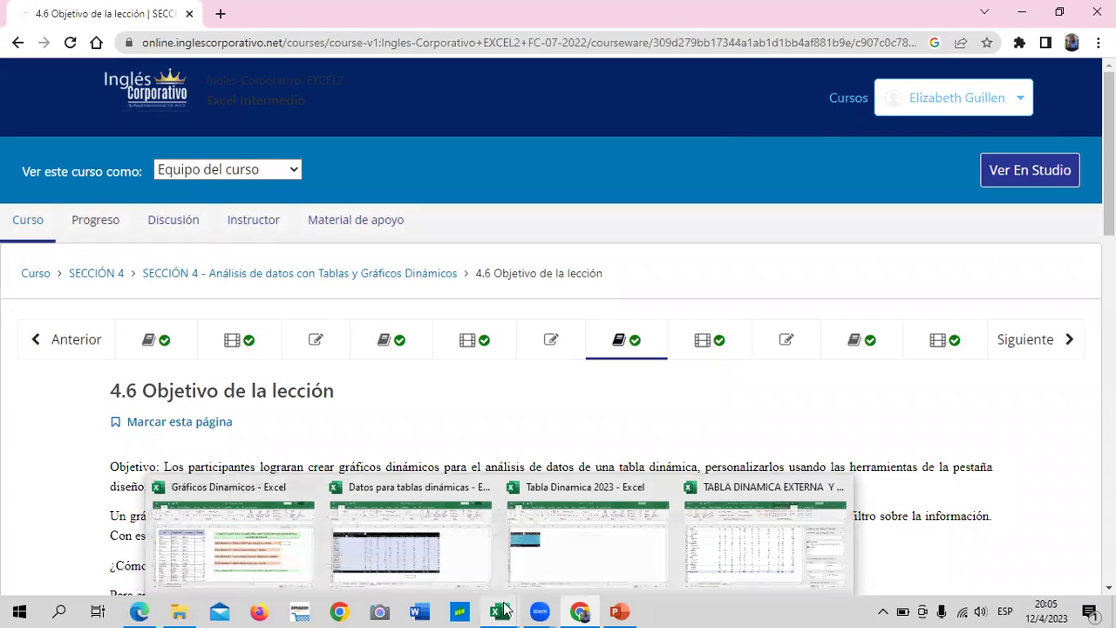
mouse_move(234, 534)
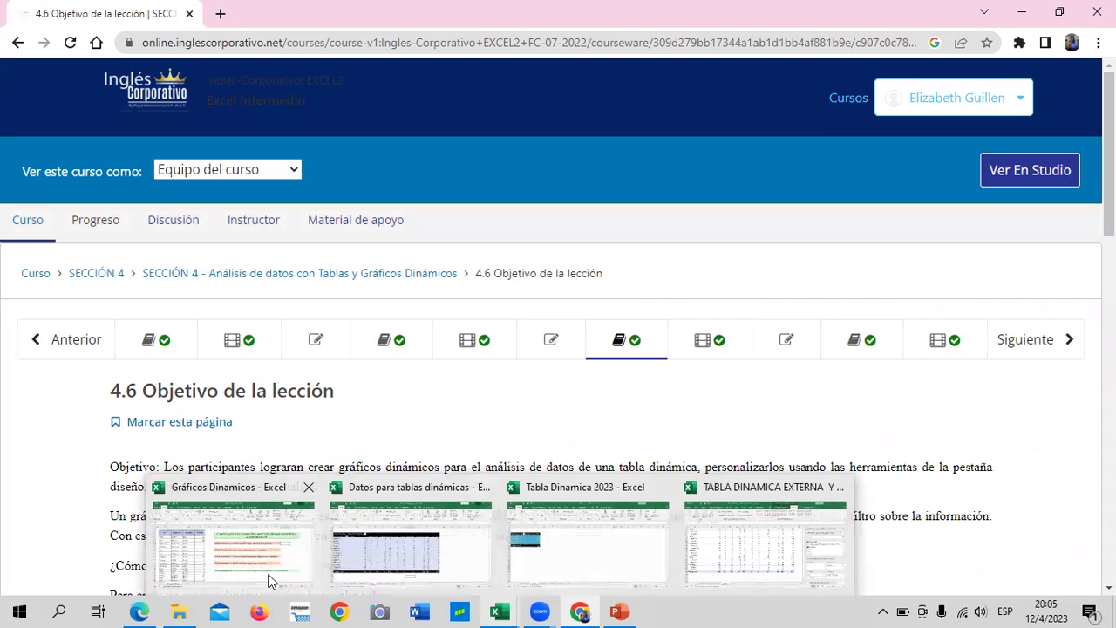
- Switch to the Gráficos Dinamicos workbook and scroll through its four pivot-table instructions
left_click(269, 580)
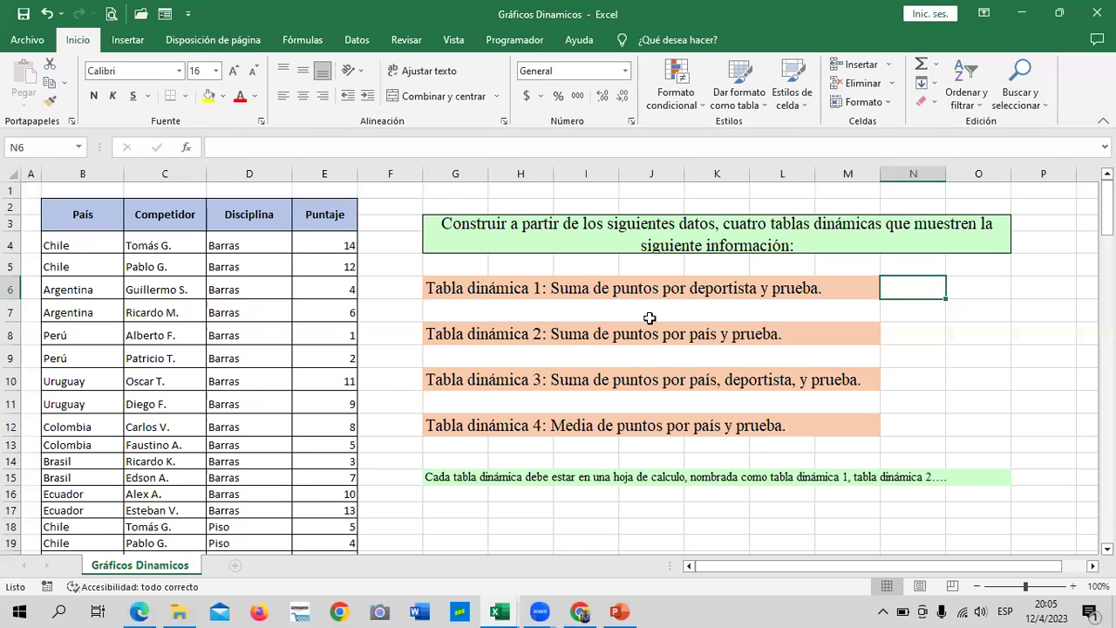
scroll(349, 467, "down", 5)
scroll(349, 468, "up", 5)
scroll(349, 468, "down", 4)
scroll(349, 465, "up", 4)
scroll(471, 466, "down", 1)
left_click(499, 611)
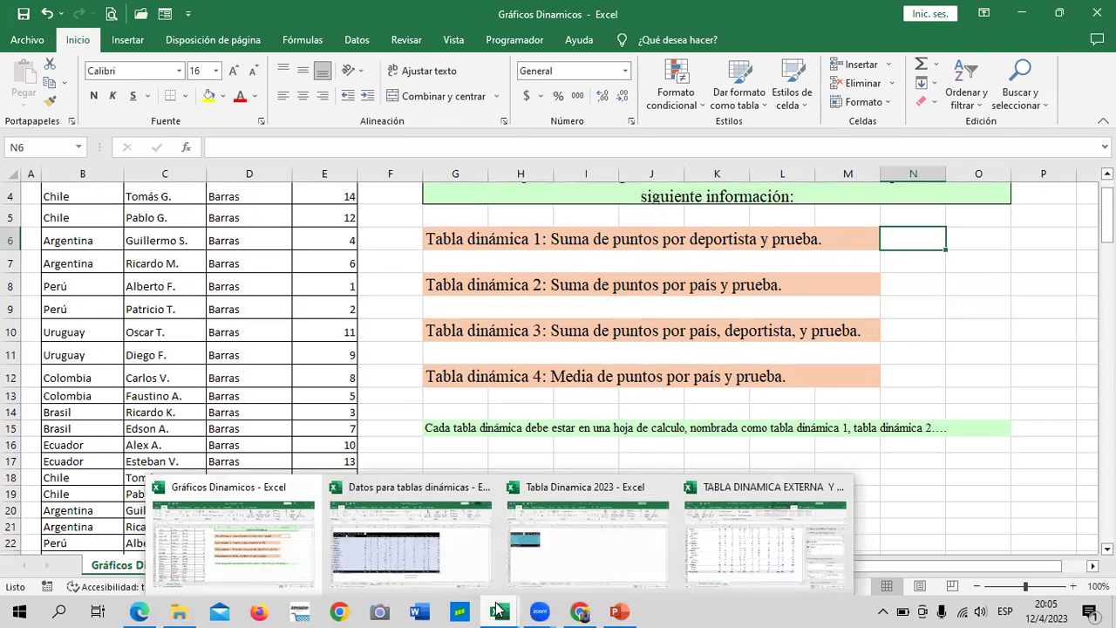
- In Datos para tablas dinámicas, browse the Filtros, Actividad 2 and Hoja2–Hoja4 sheets
left_click(484, 557)
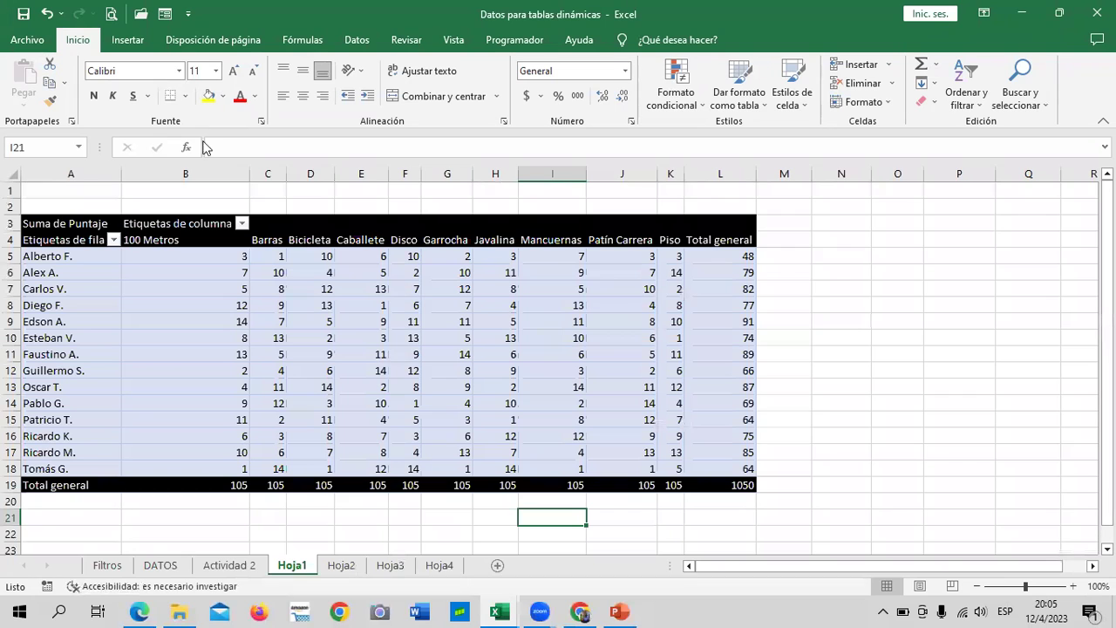
left_click(108, 566)
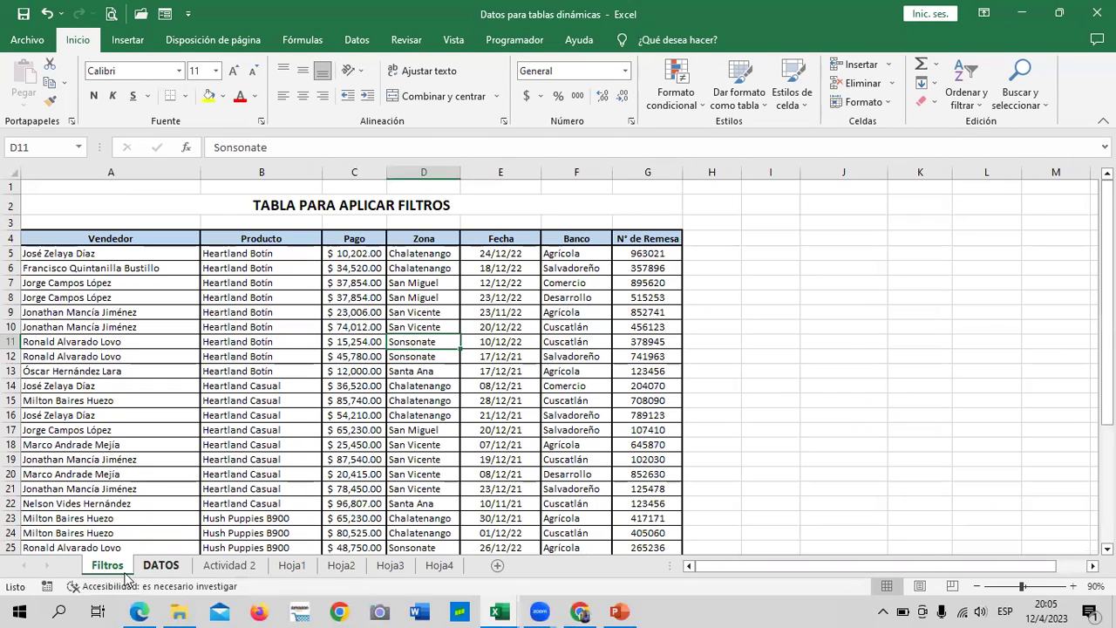
left_click(229, 571)
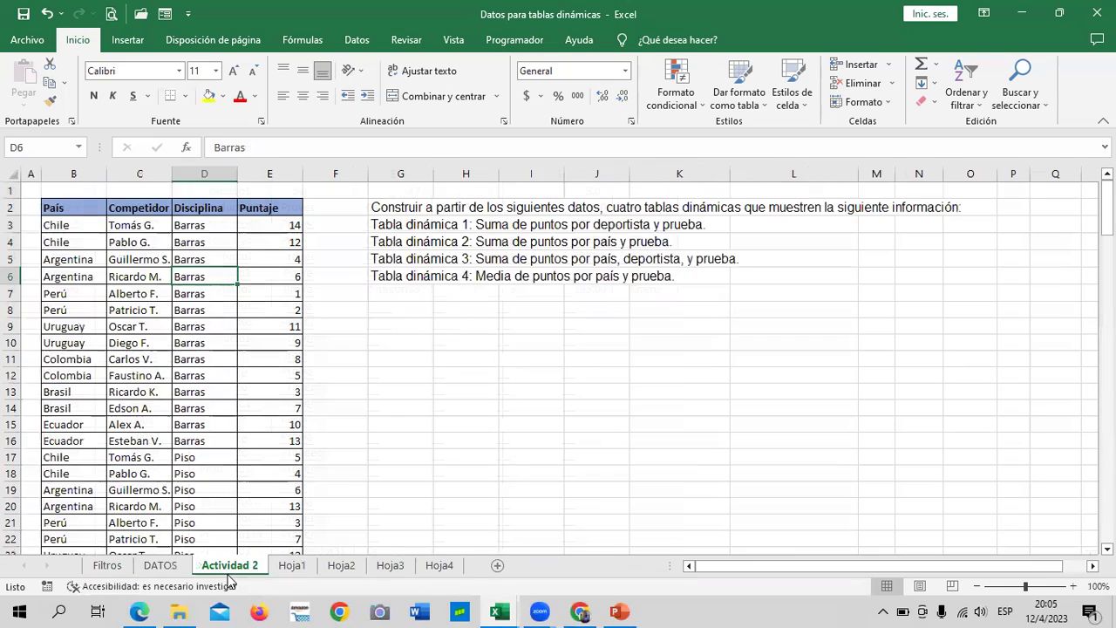
left_click(290, 567)
left_click(341, 566)
left_click(390, 565)
left_click(441, 567)
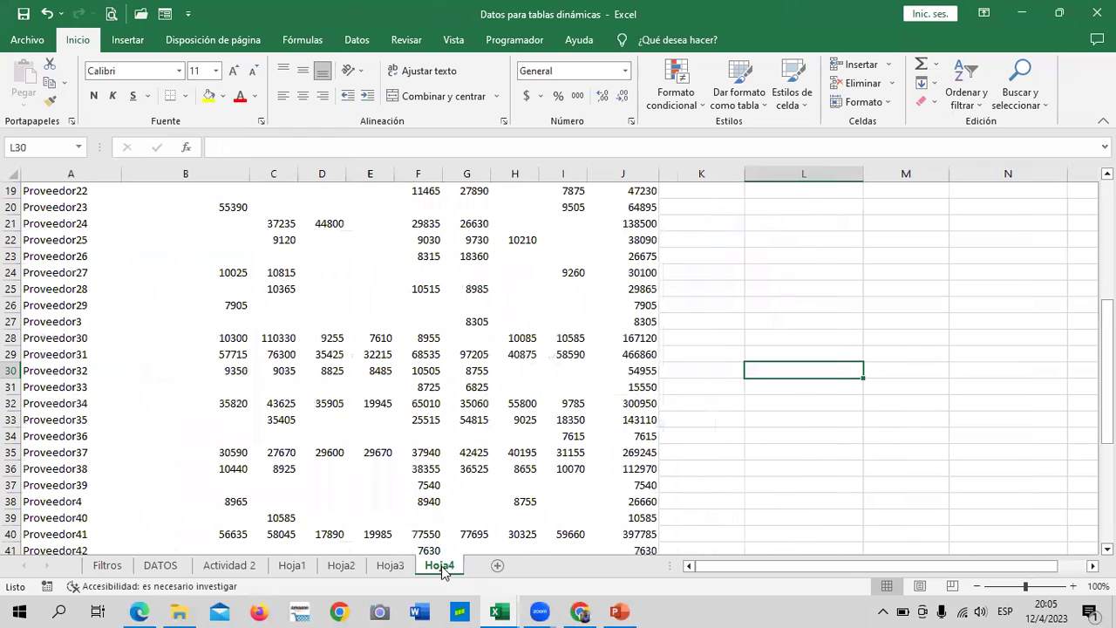
scroll(381, 402, "up", 5)
scroll(381, 401, "down", 5)
scroll(381, 401, "up", 5)
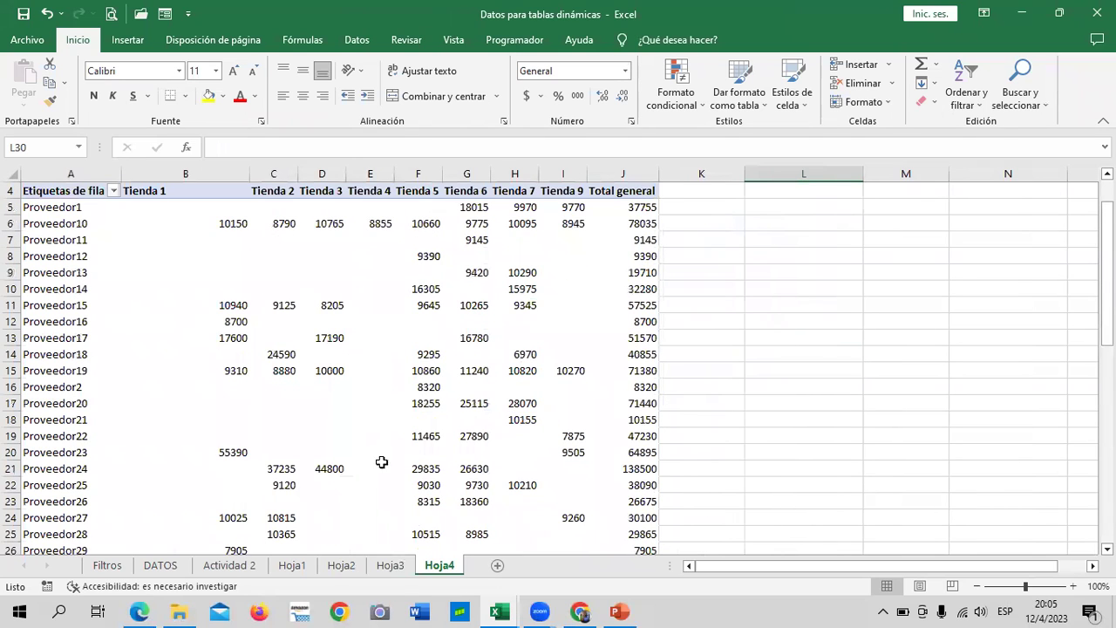
- Step back to the Hoja1 pivot table of scores per competitor and discipline
left_click(390, 565)
left_click(341, 565)
left_click(292, 566)
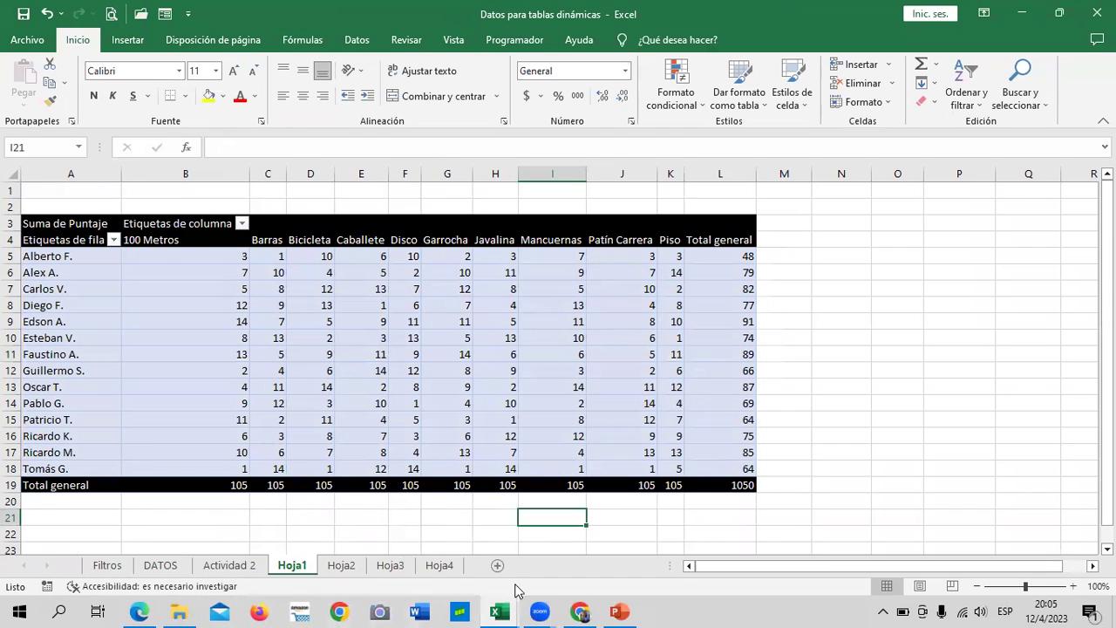
left_click(499, 609)
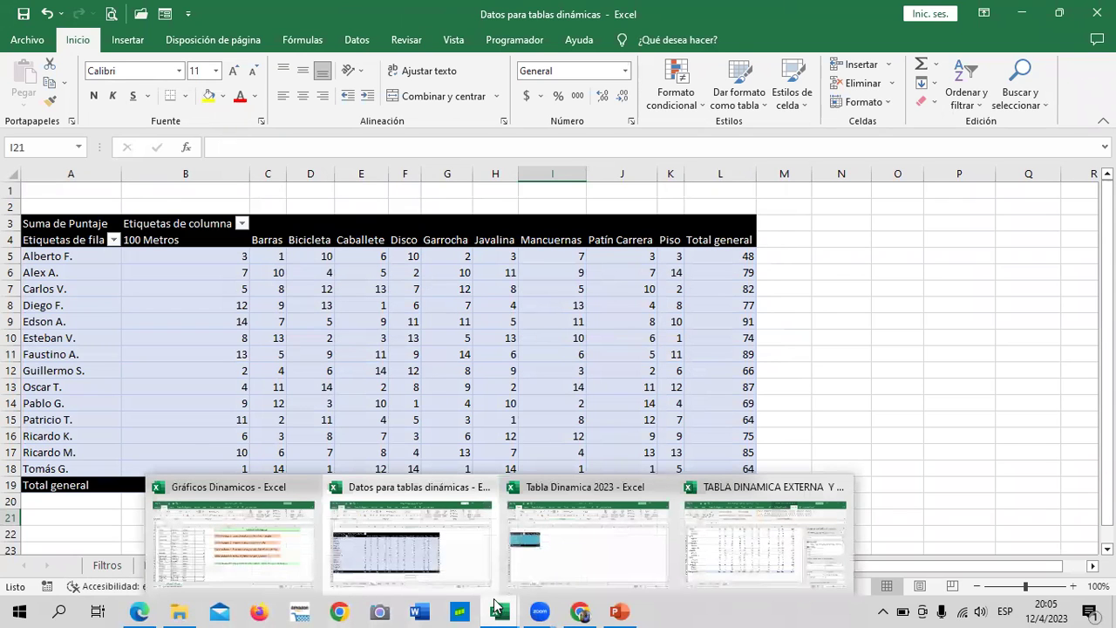
- In Tabla Dinamica 2023, browse the Actividad 1, Hoja1 salary, Tabla 2 y 3 and Hoja4 pivots
left_click(566, 550)
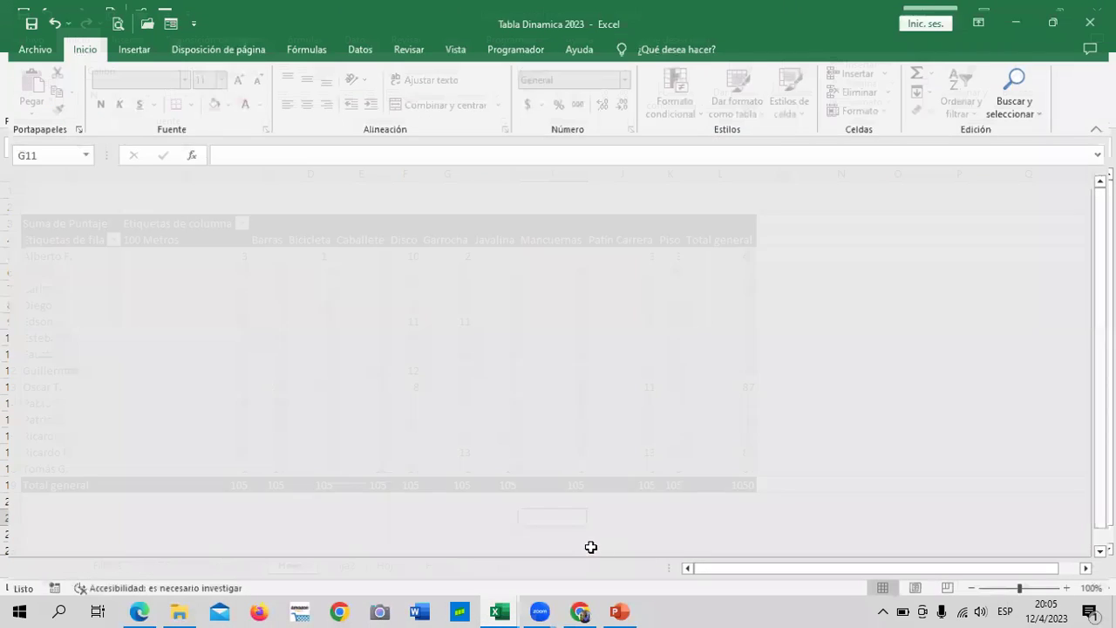
left_click(138, 566)
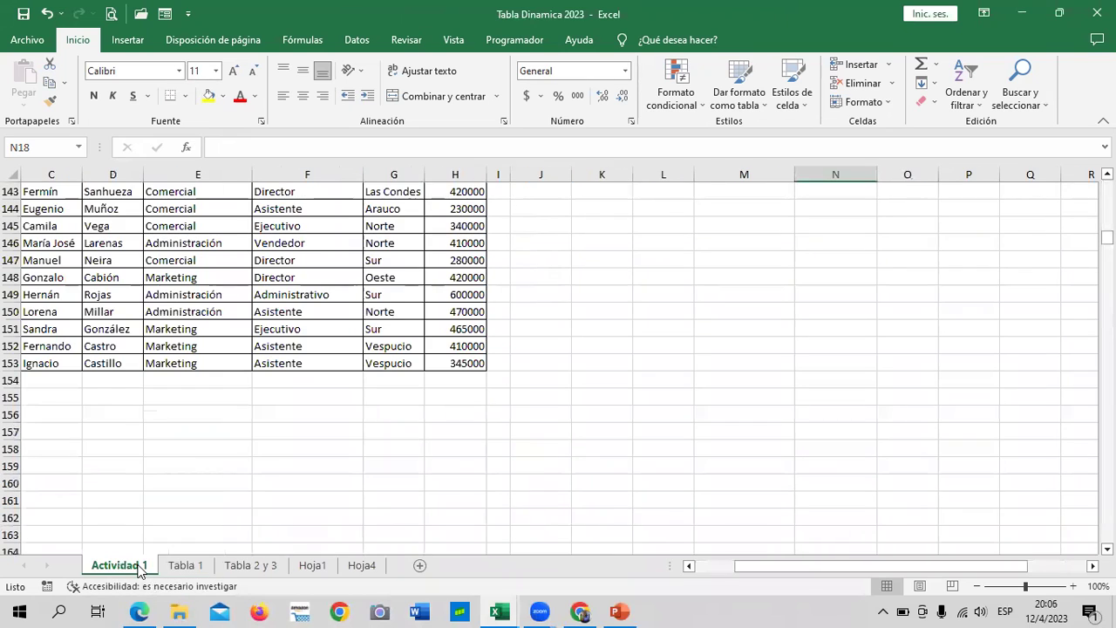
left_click(185, 565)
left_click(250, 565)
left_click(311, 566)
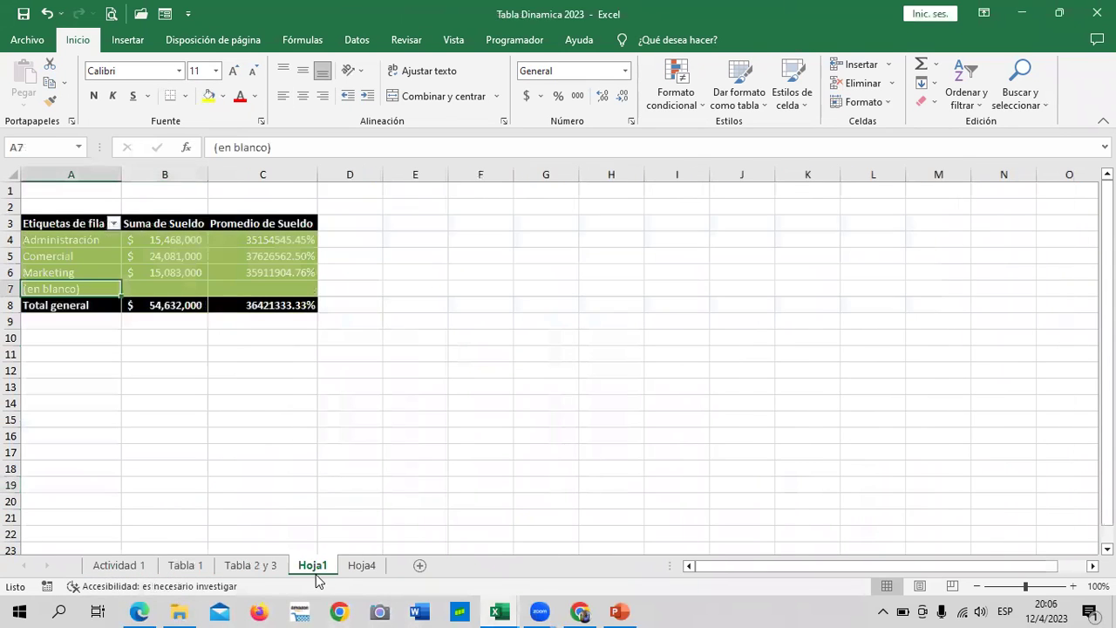
left_click(262, 567)
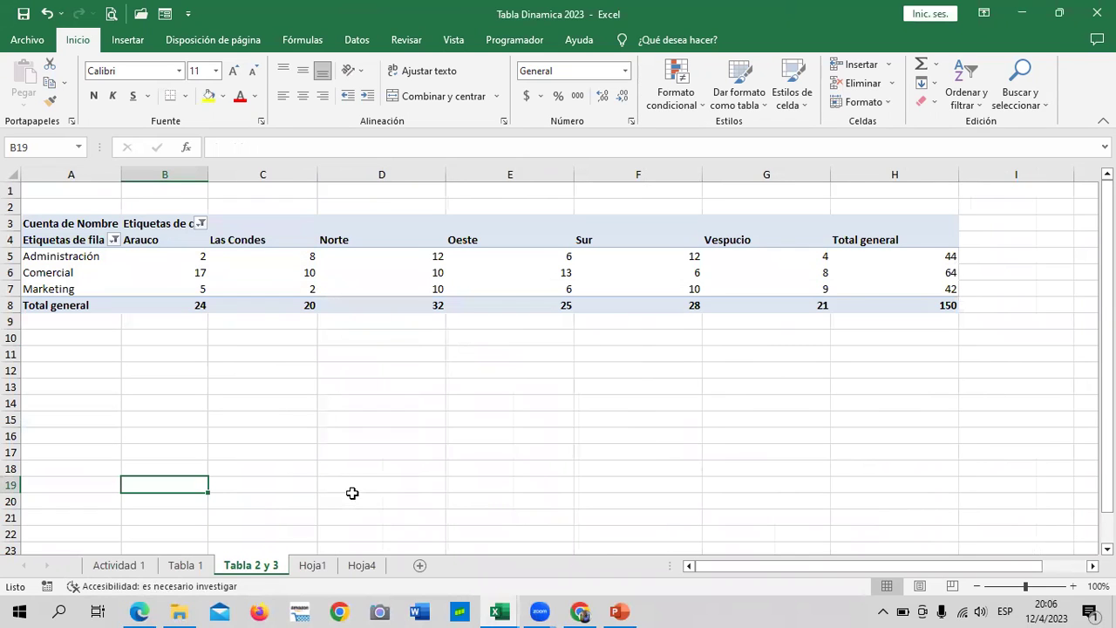
scroll(362, 484, "down", 2)
scroll(364, 479, "up", 2)
left_click(320, 567)
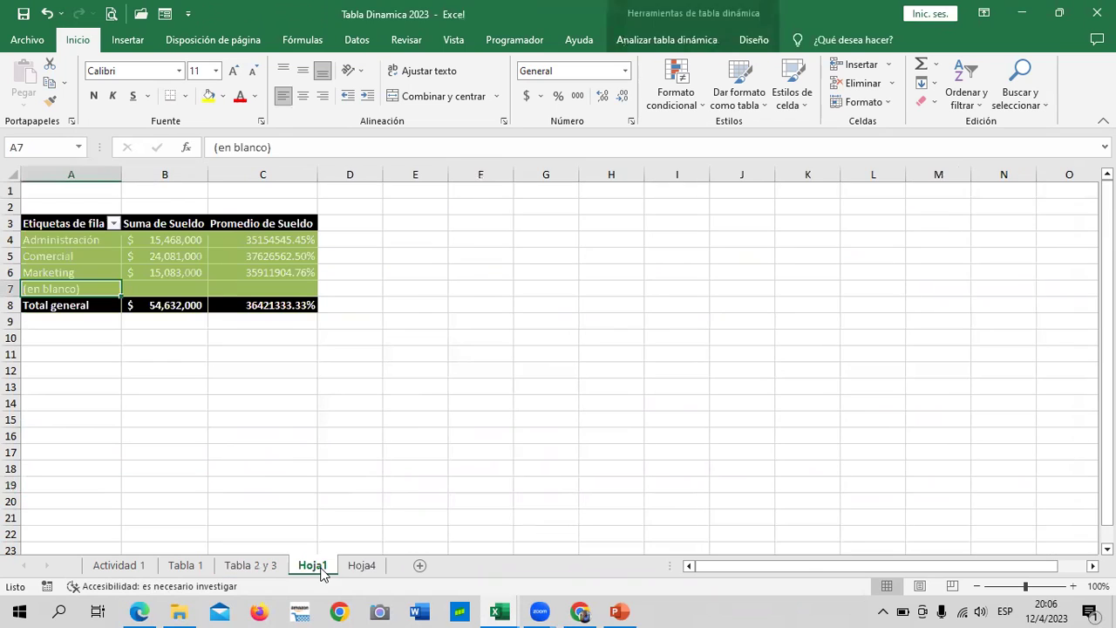
left_click(363, 566)
scroll(400, 518, "up", 2)
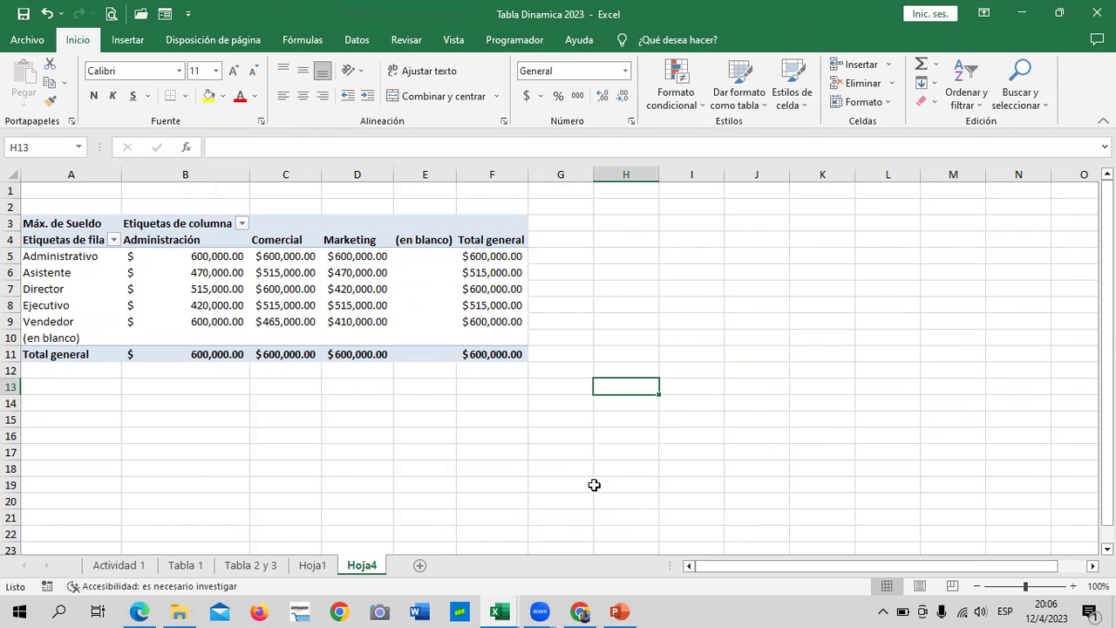
- Switch to TABLA DINAMICA EXTERNA Y FORMULA and view its Actividad 1 and Hoja1 sheets
left_click(496, 609)
mouse_move(498, 611)
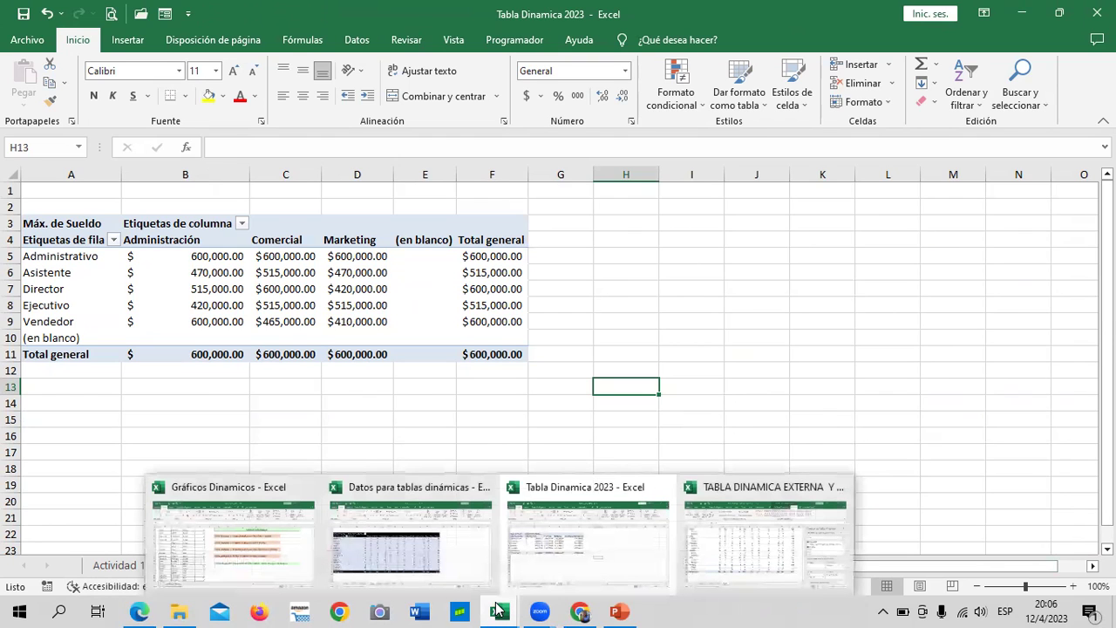
left_click(625, 548)
left_click(724, 552)
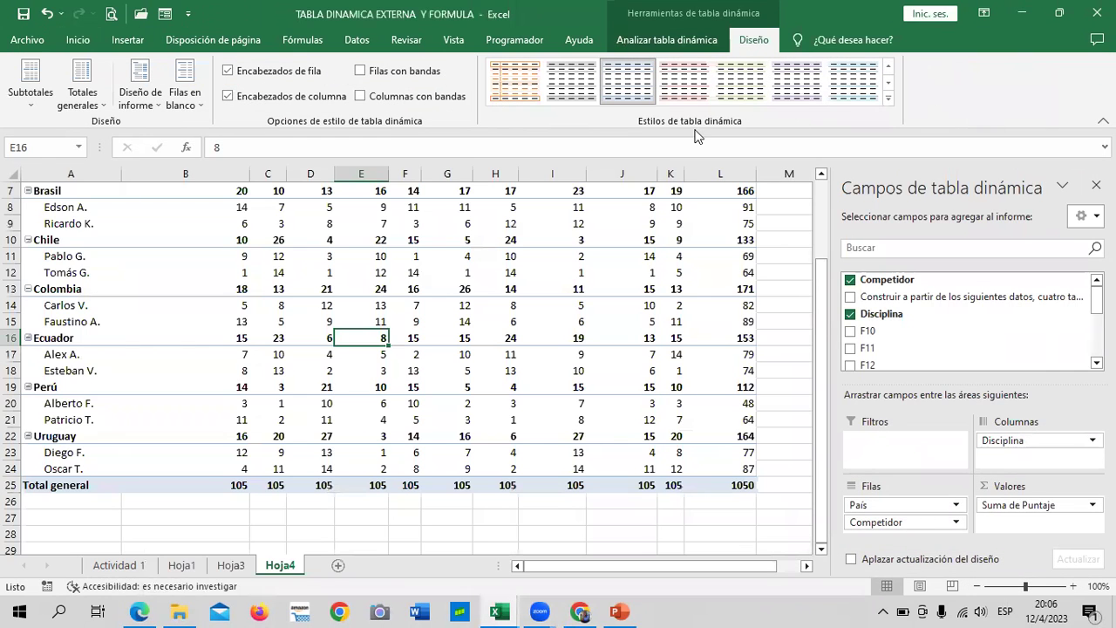
left_click(121, 565)
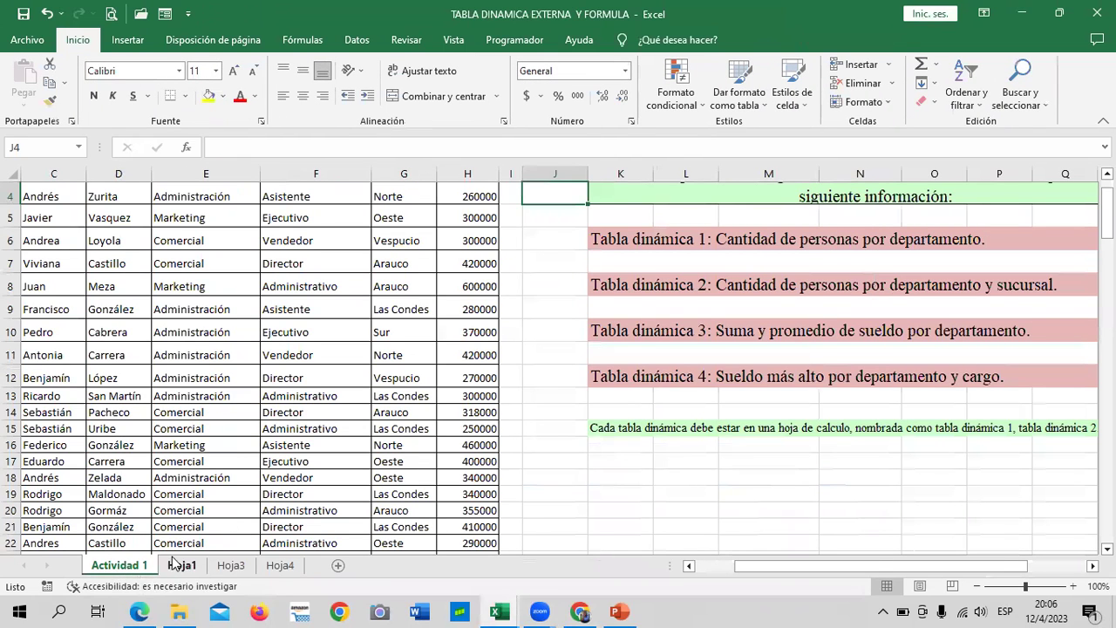
left_click(182, 566)
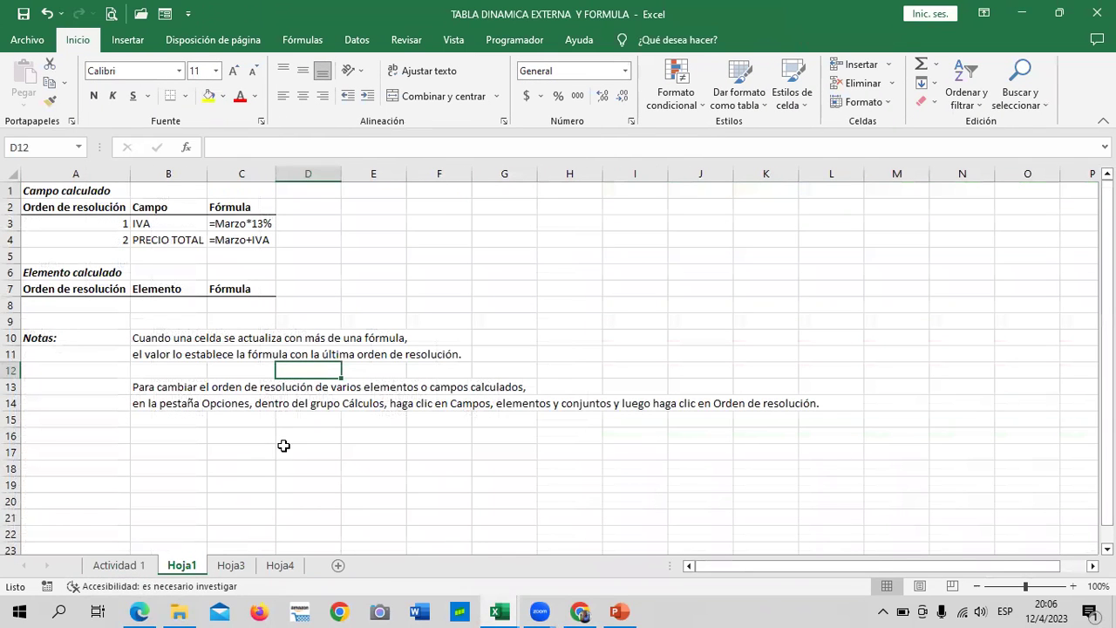
- On Hoja3, inspect C.PU's PRECIO TOTAL and narrow the pivot fields panel slightly
left_click(233, 567)
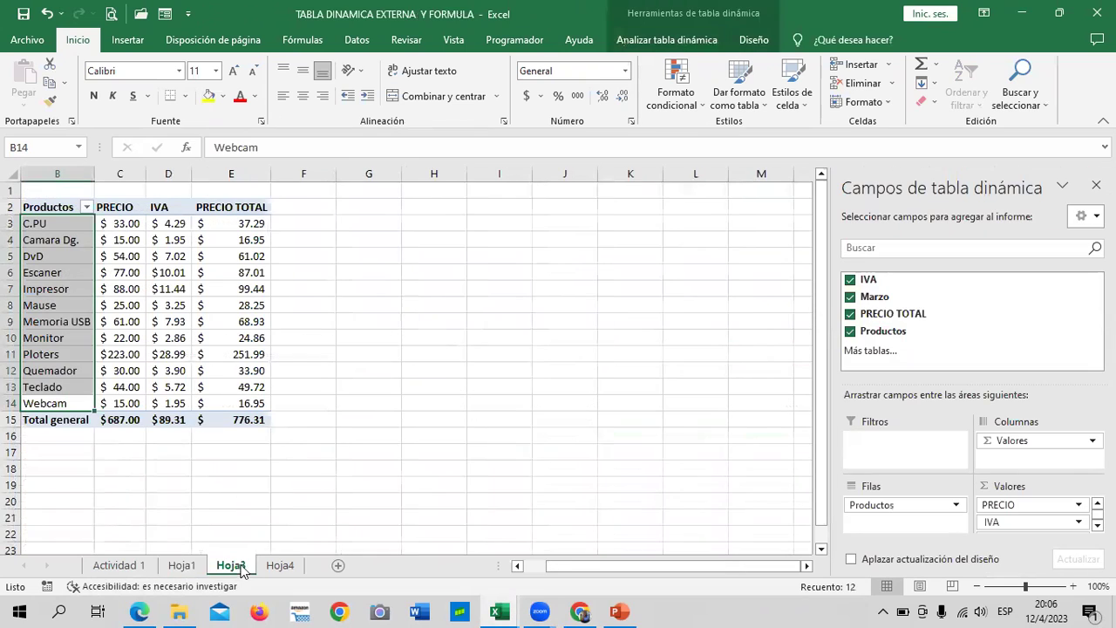
left_click(471, 314)
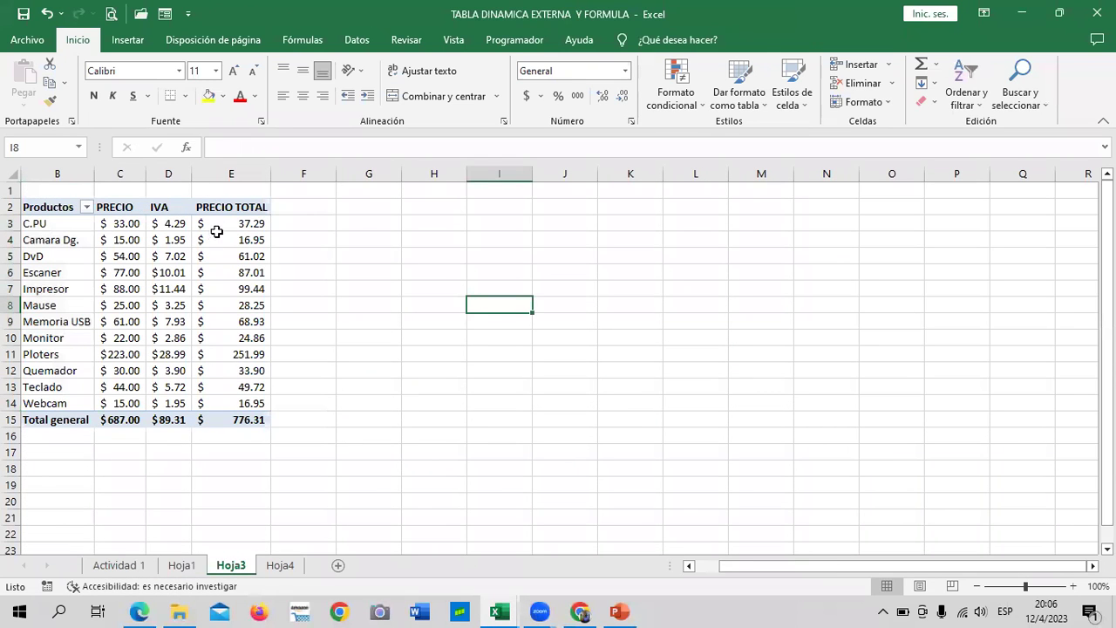
left_click(218, 225)
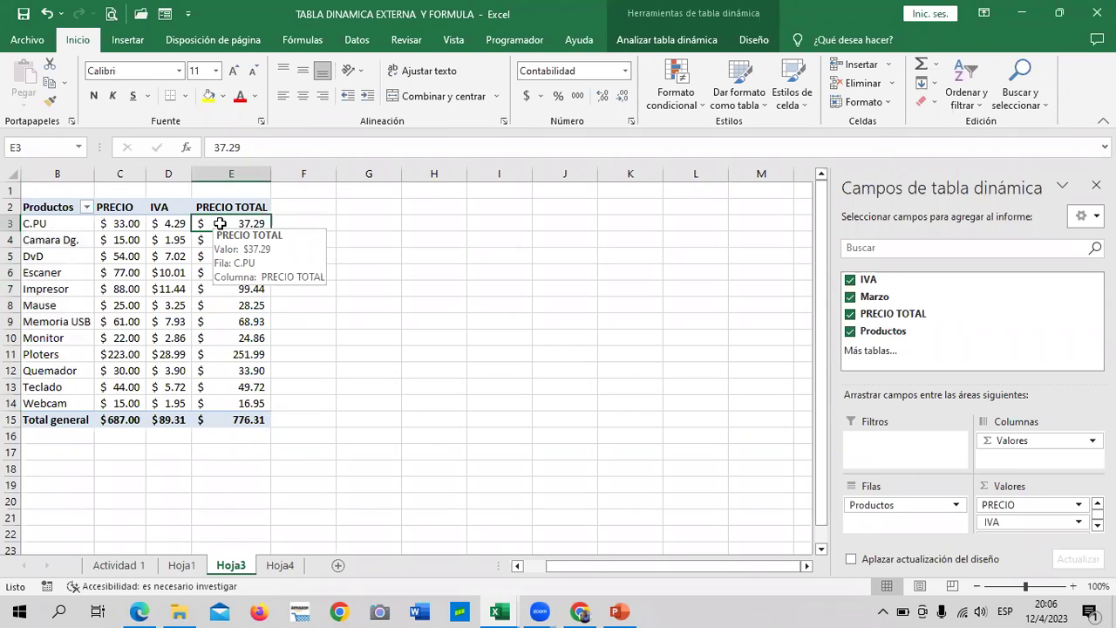
left_click_drag(829, 384, 873, 381)
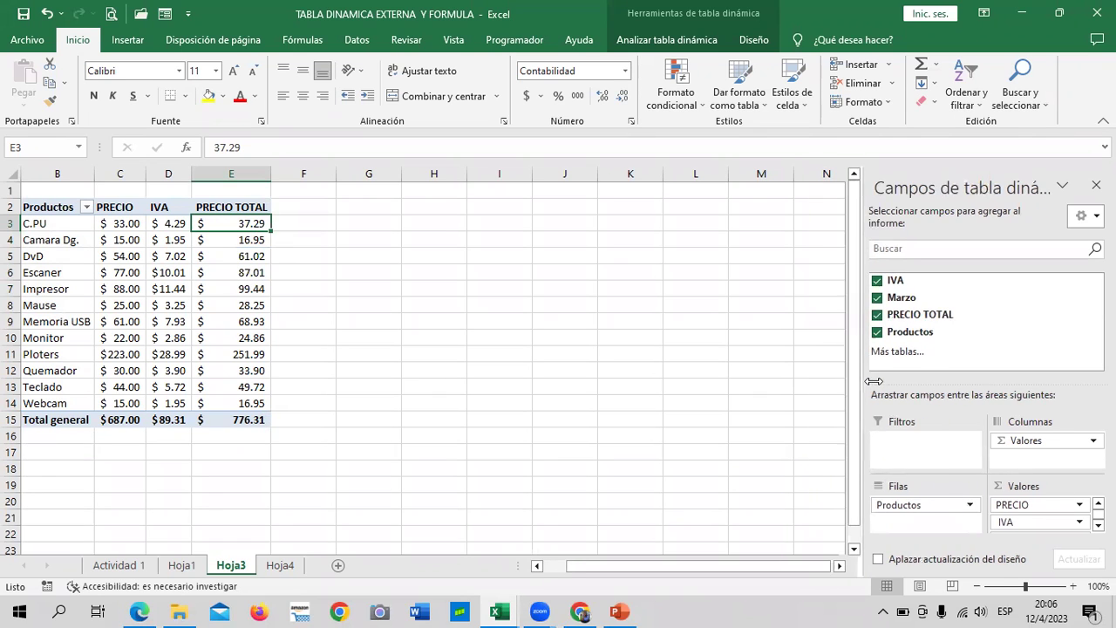
- Check the Hoja4 country pivot, inspect Impresor's PRECIO TOTAL on Hoja3, then return to Hoja1
left_click(279, 567)
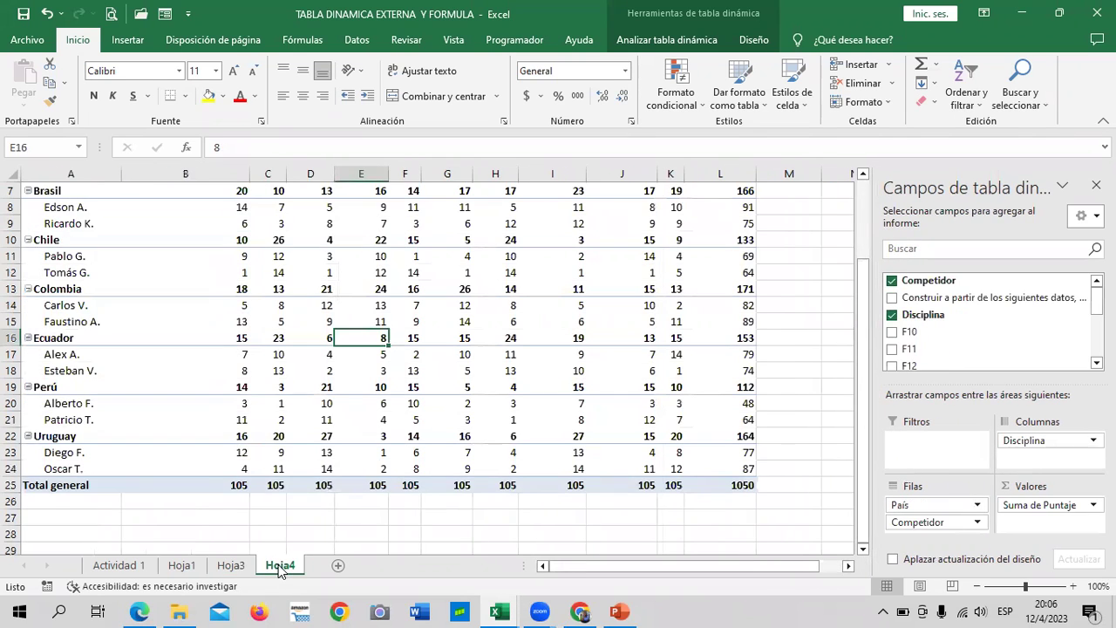
scroll(390, 419, "up", 2)
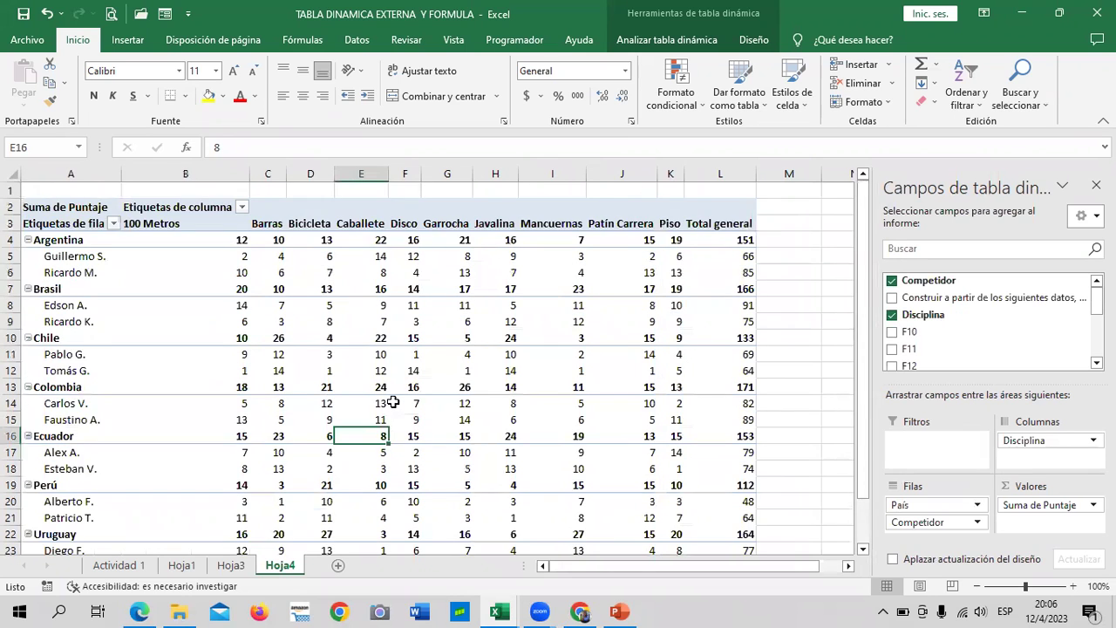
scroll(393, 402, "down", 3)
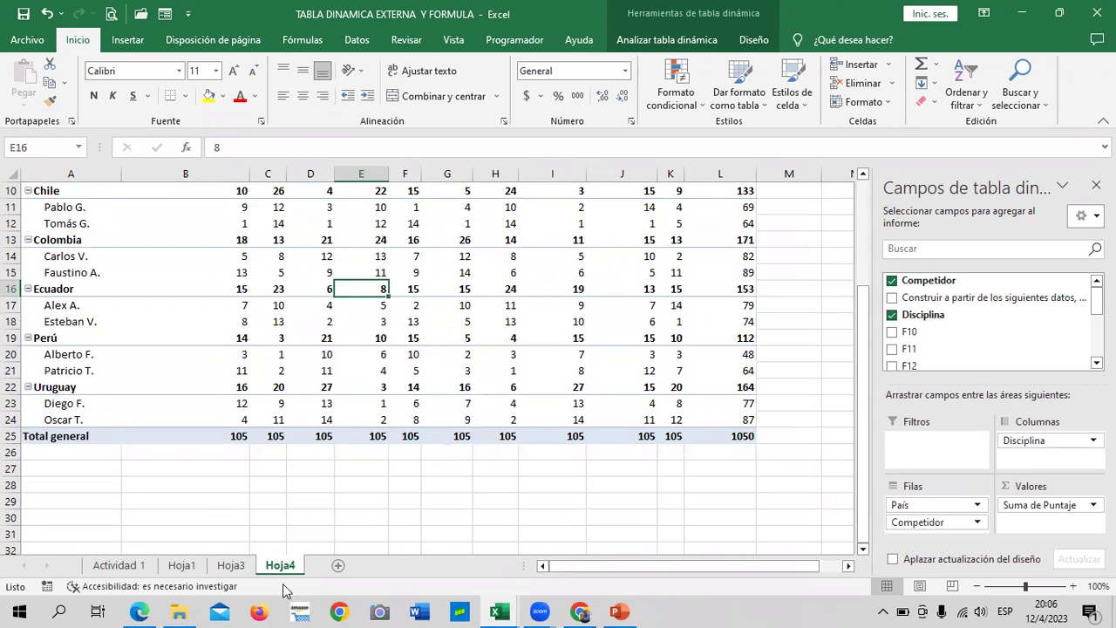
left_click(234, 566)
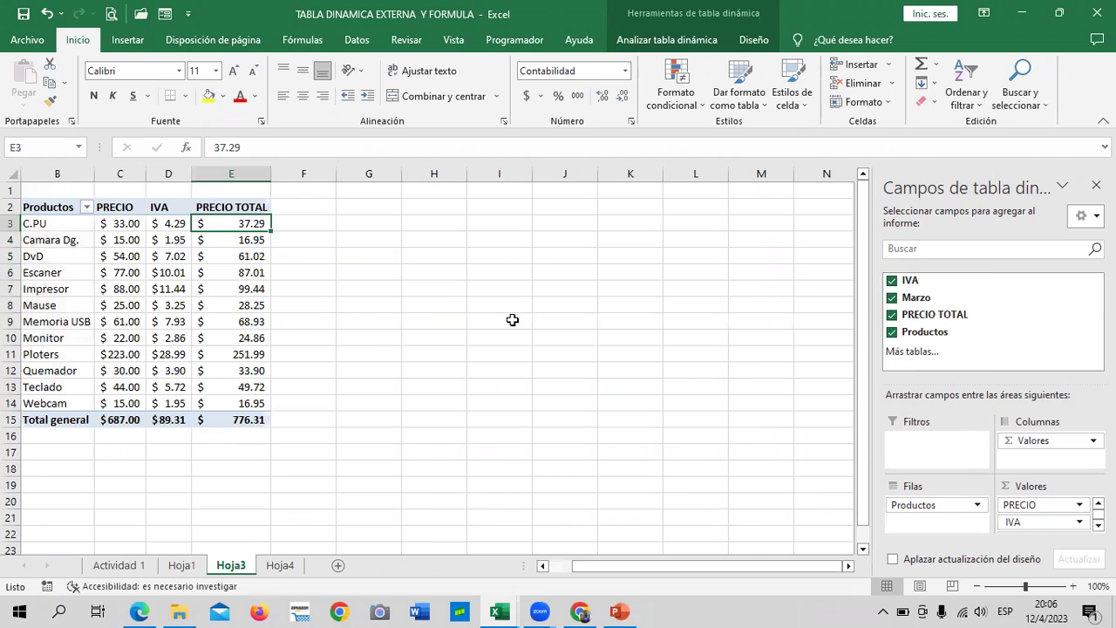
left_click(511, 319)
left_click(249, 289)
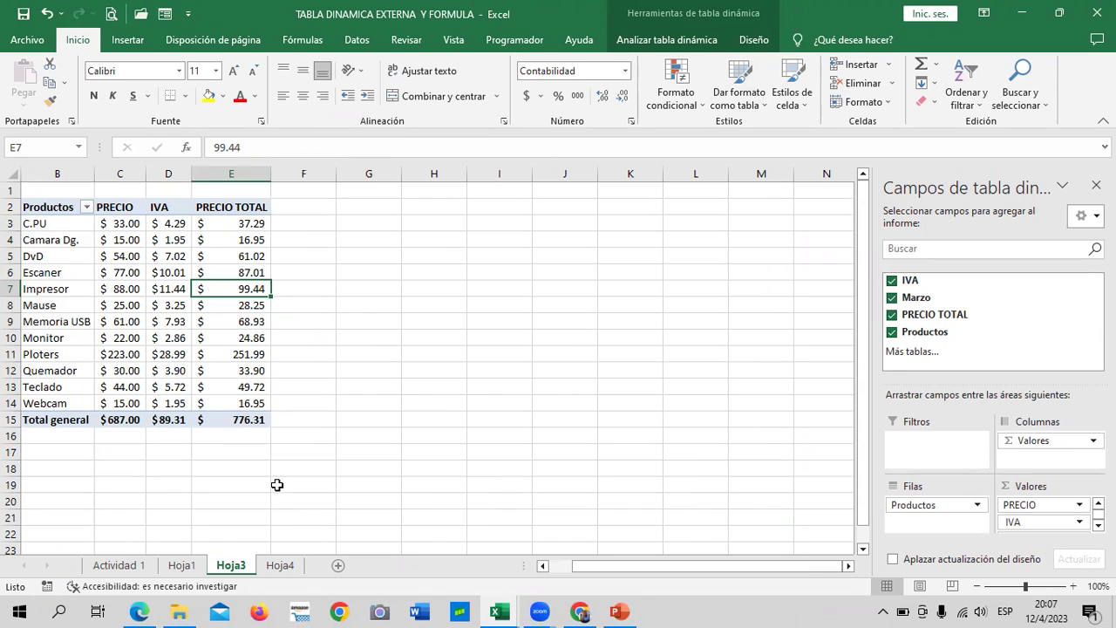
left_click(181, 565)
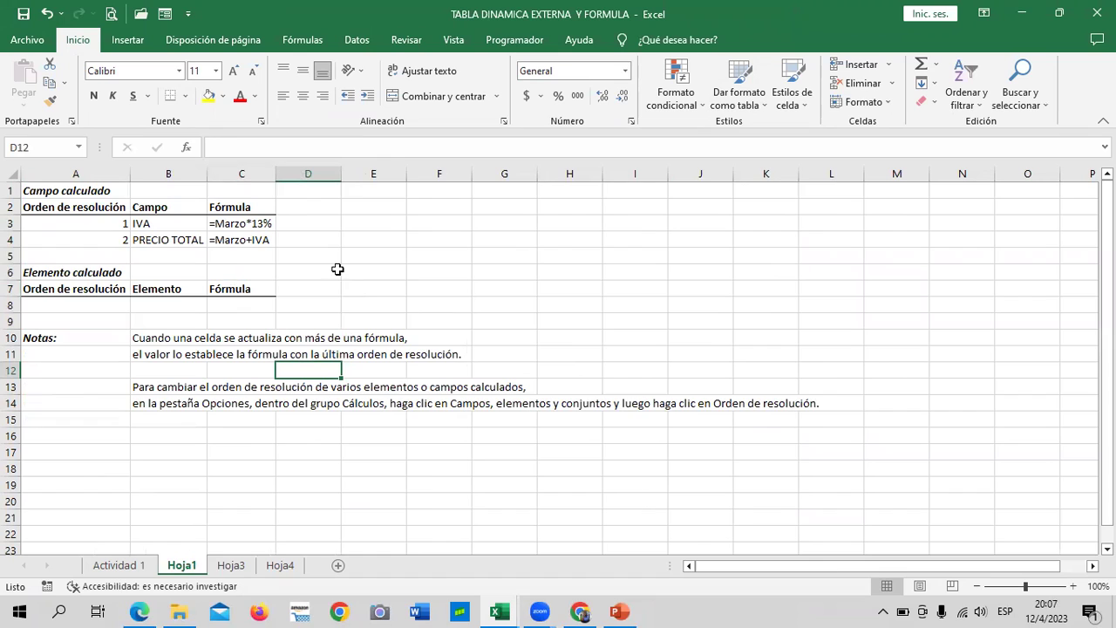
- Select D3 beside the IVA formula on Hoja1, then Escaner's IVA value in Hoja3's pivot
left_click(303, 226)
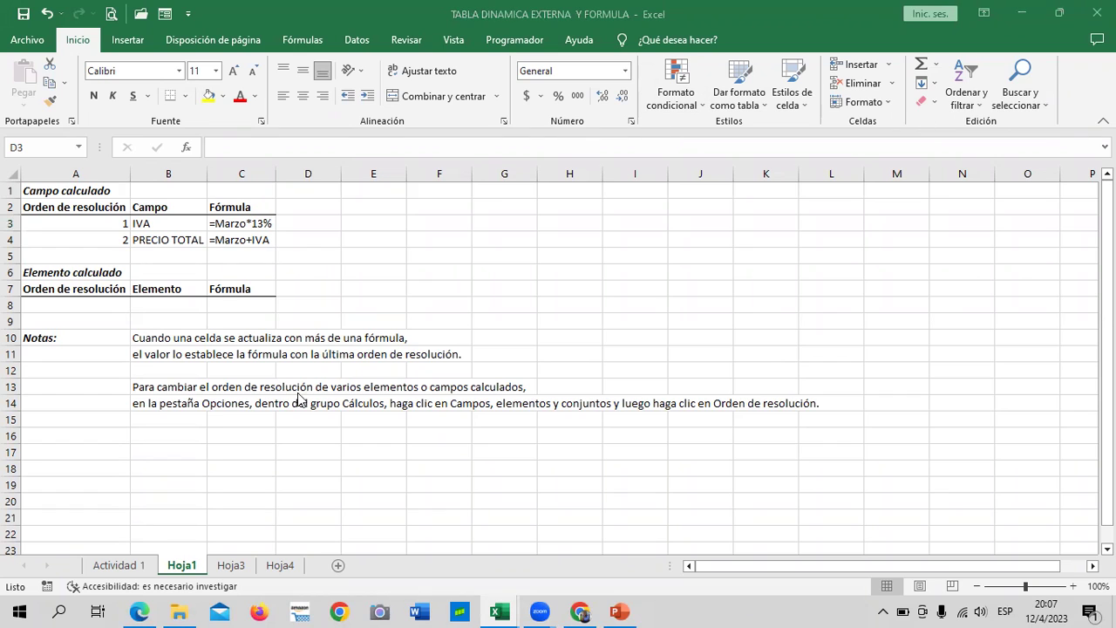
left_click(234, 567)
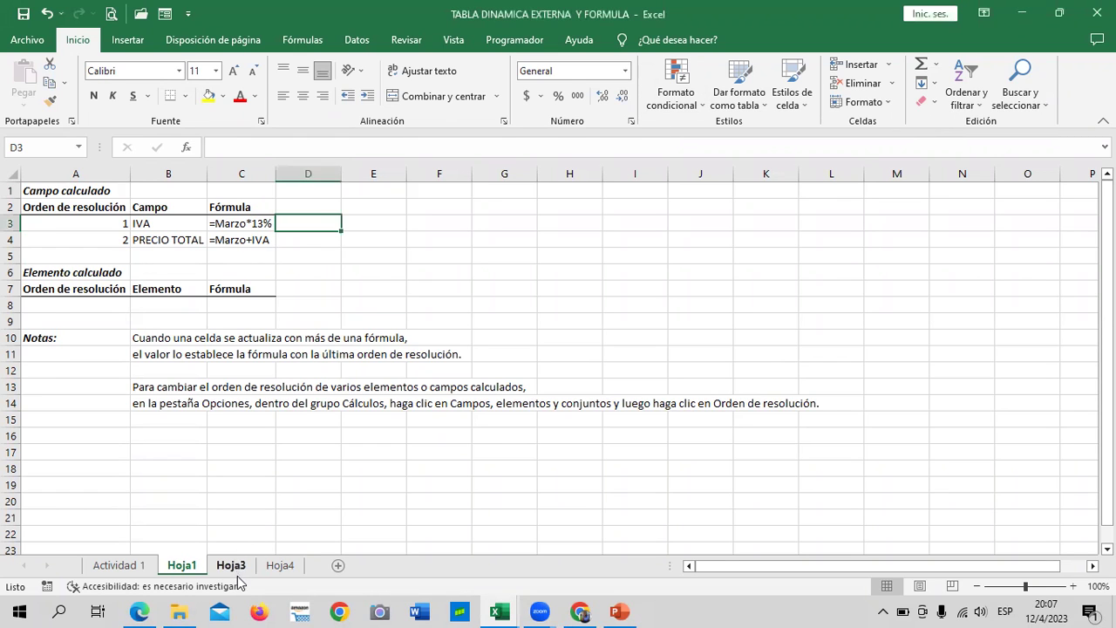
left_click(238, 567)
left_click(168, 272)
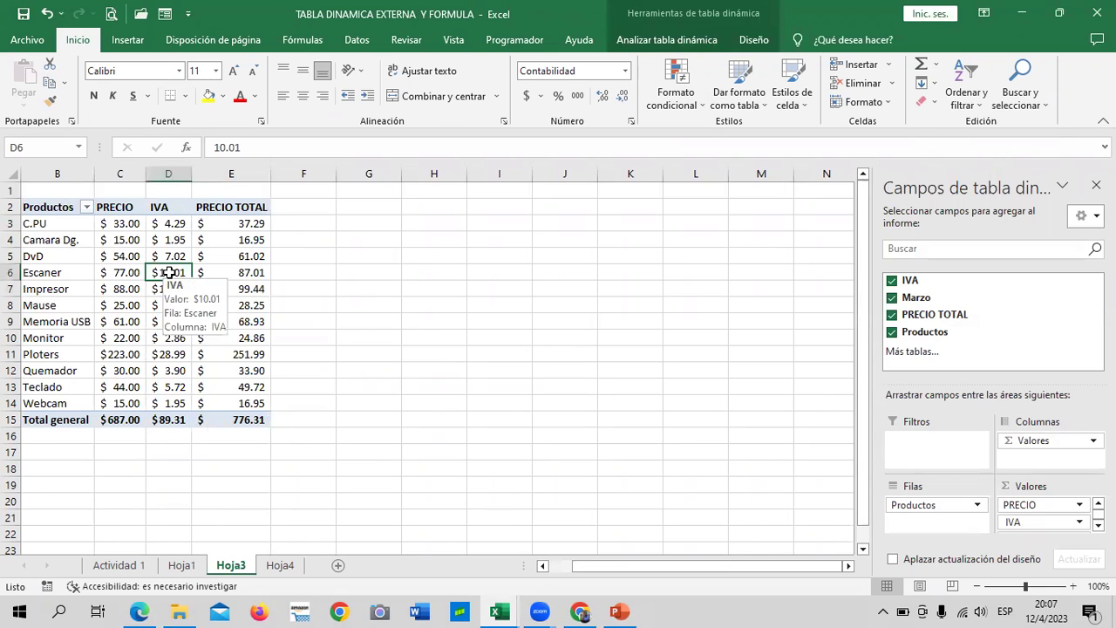
- Run Crear lista de fórmulas from Cálculos > Campos, elementos y conjuntos on the Hoja3 pivot
left_click(698, 40)
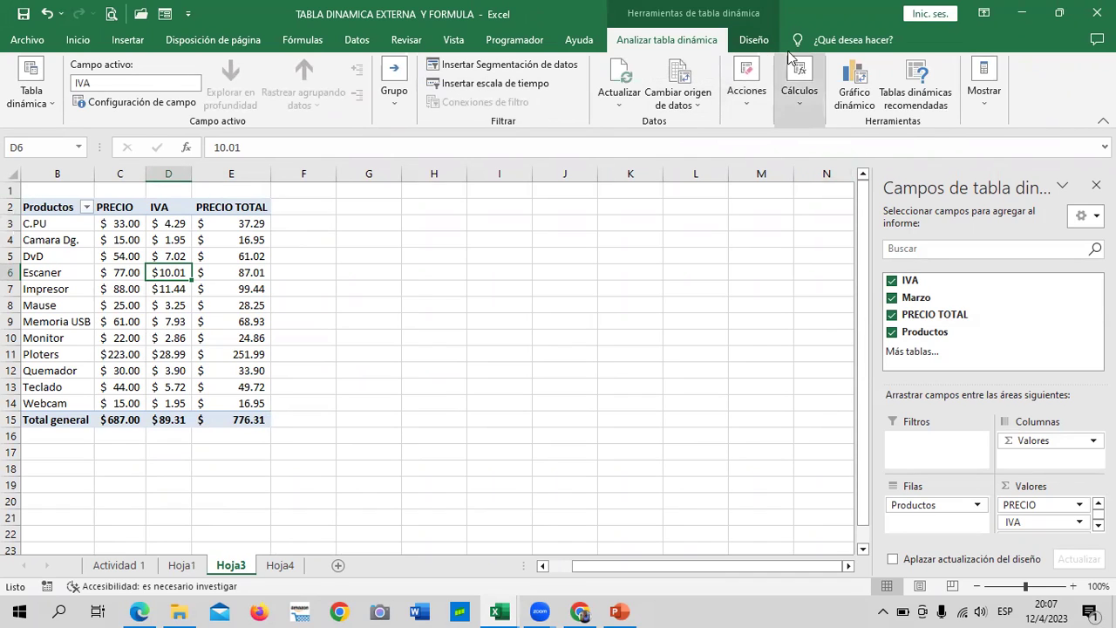
left_click(801, 96)
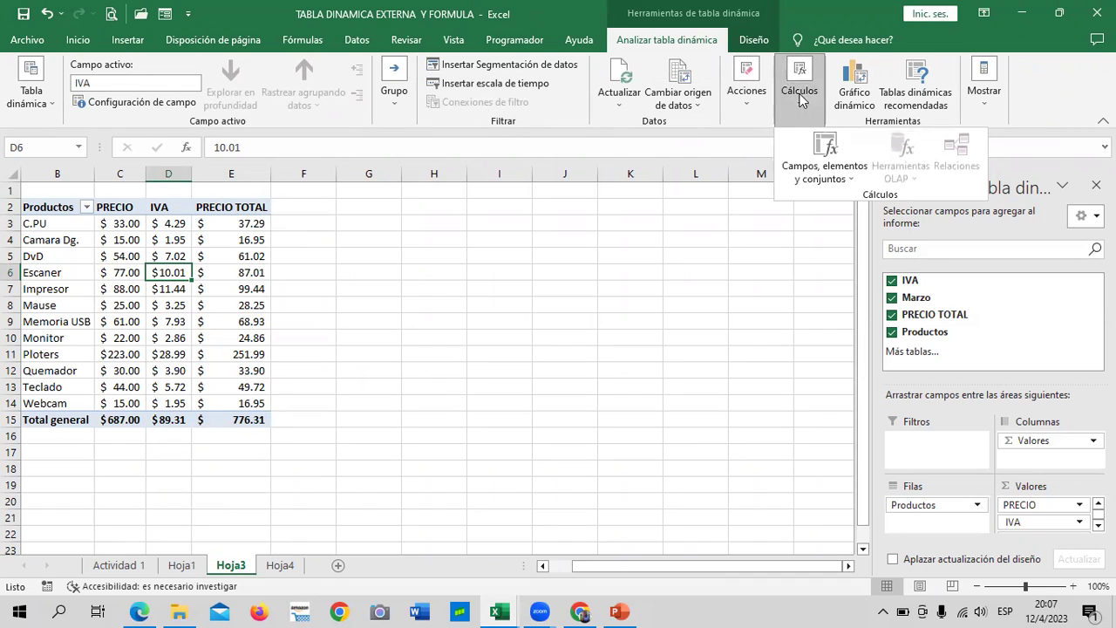
left_click(859, 175)
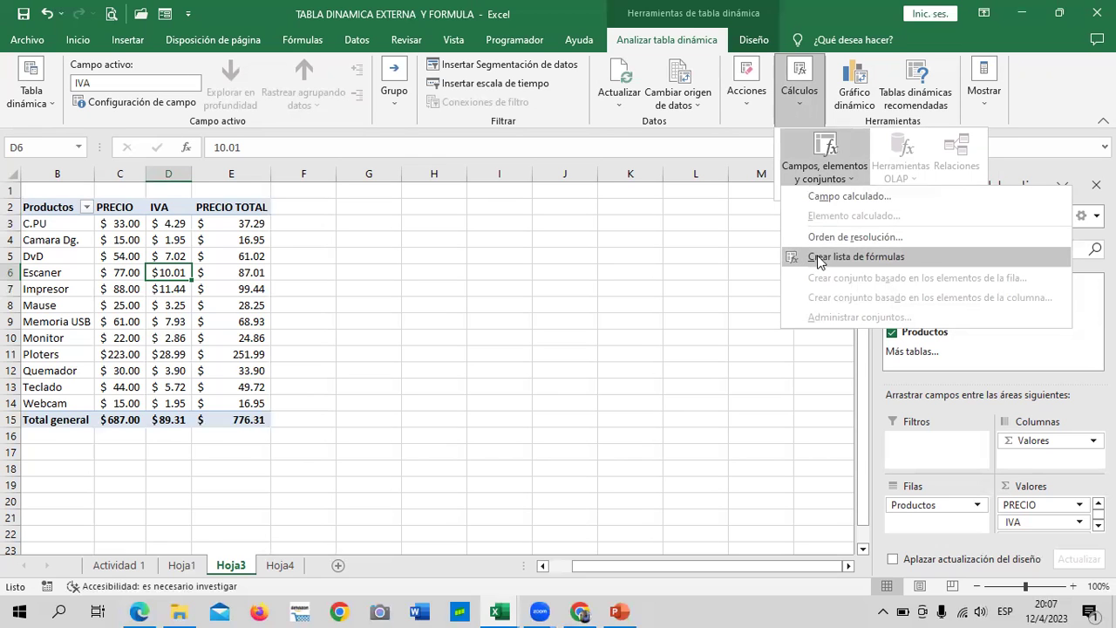
left_click(820, 259)
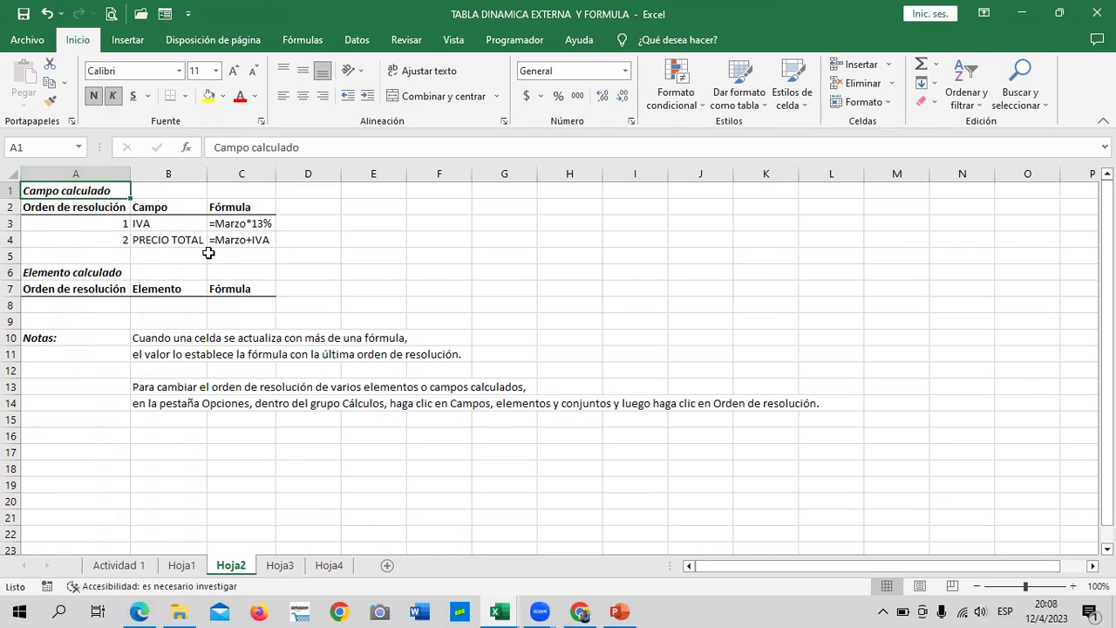
left_click(154, 211)
left_click(144, 225)
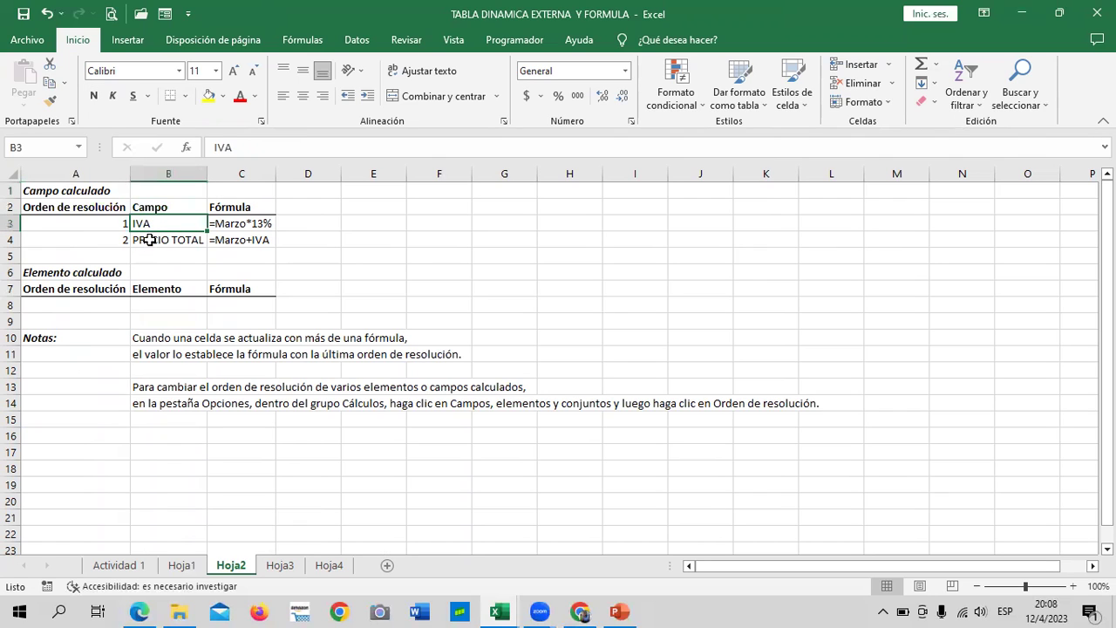
left_click(150, 240)
left_click(229, 223)
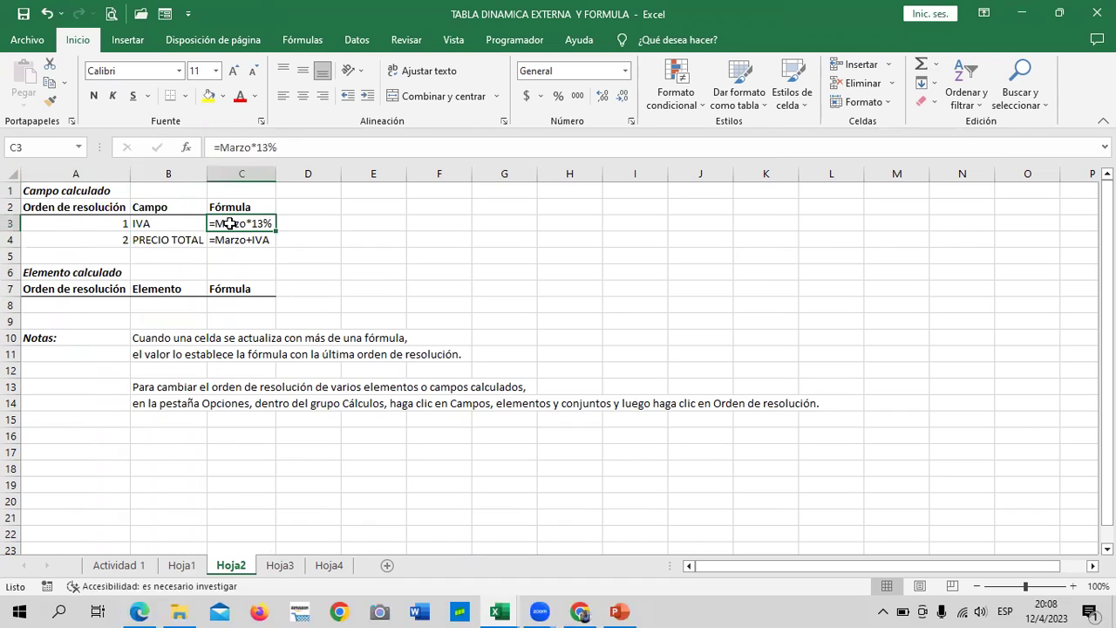
left_click(240, 239)
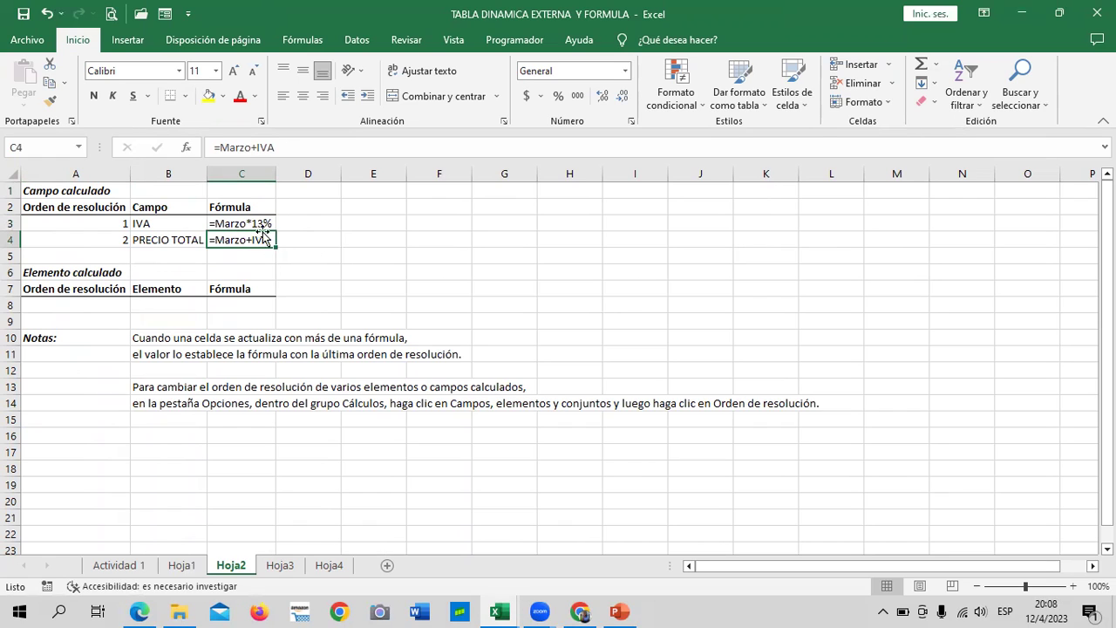
left_click(254, 225)
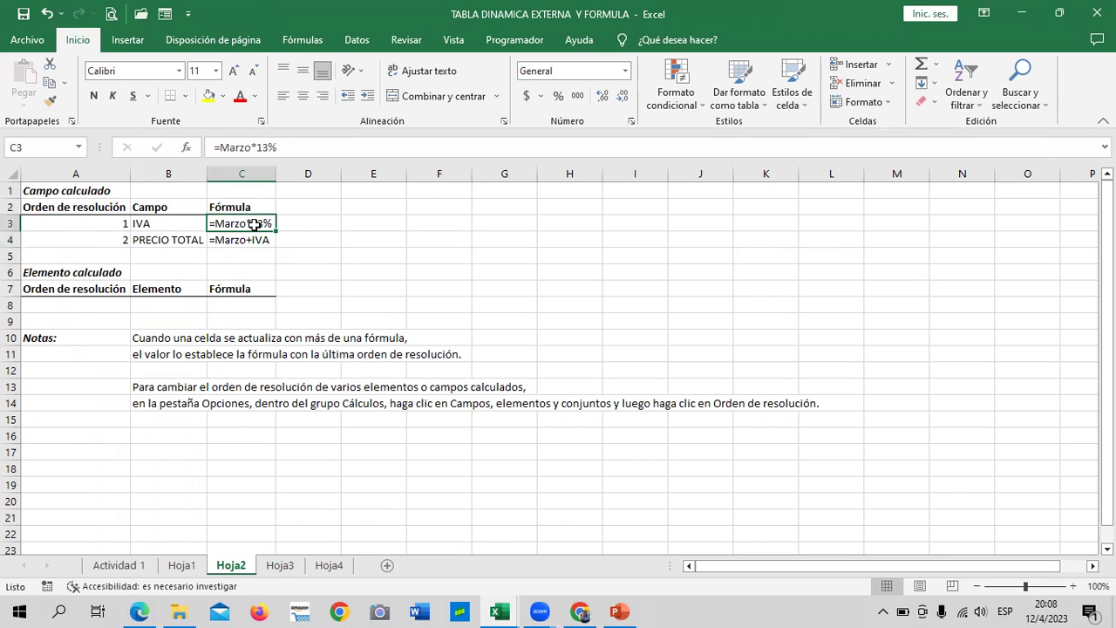
left_click(140, 240)
left_click(249, 239)
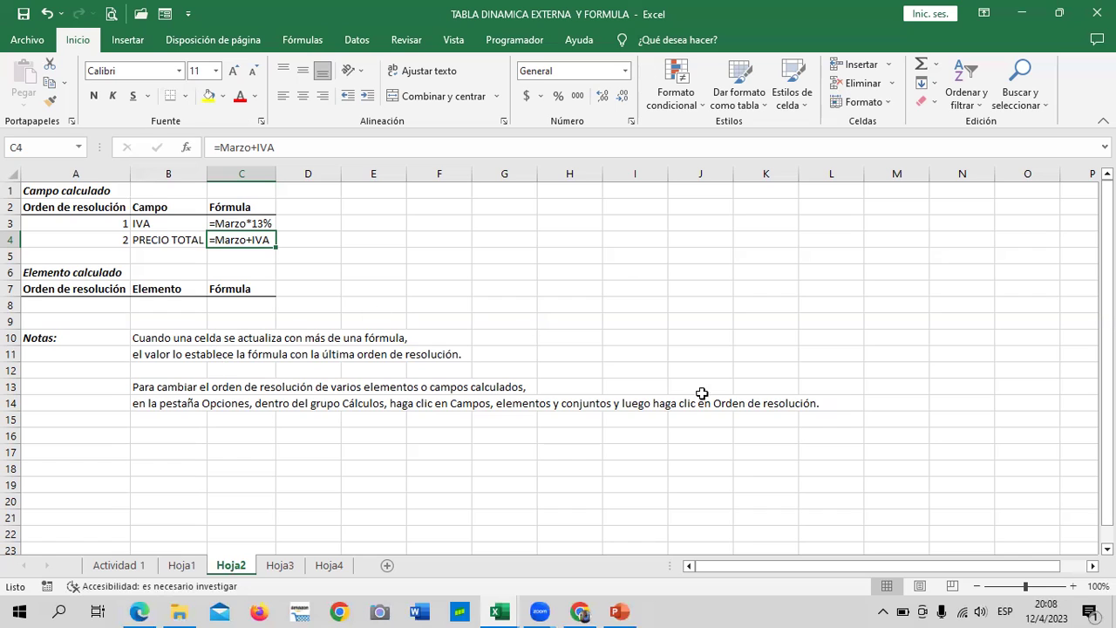
left_click(237, 225)
left_click(242, 243)
left_click(333, 253)
left_click(251, 225)
left_click(445, 301)
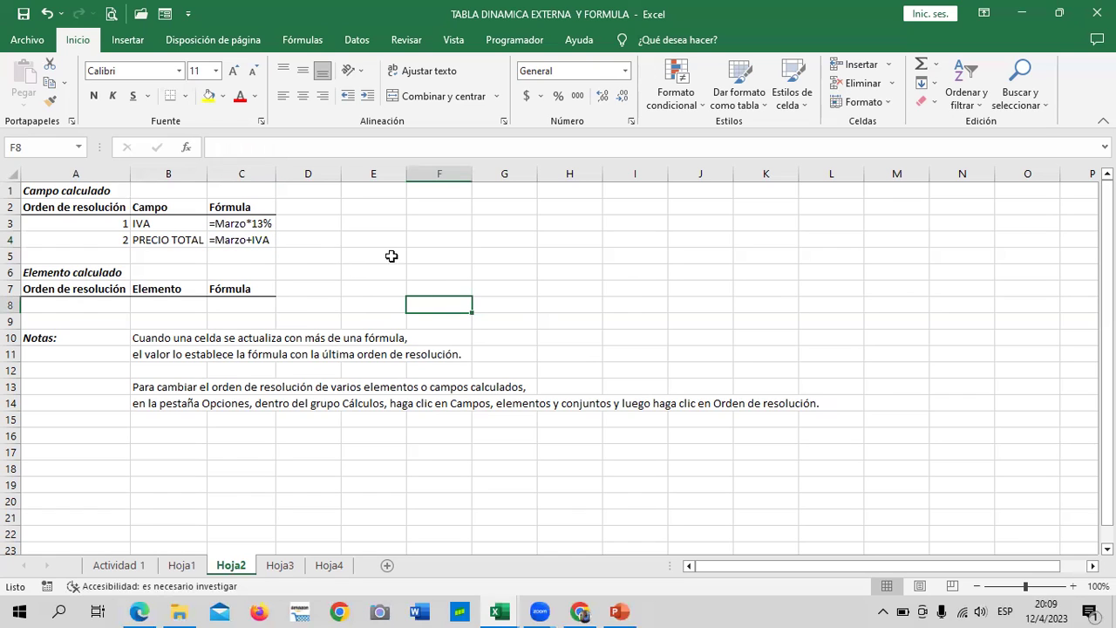
left_click(334, 257)
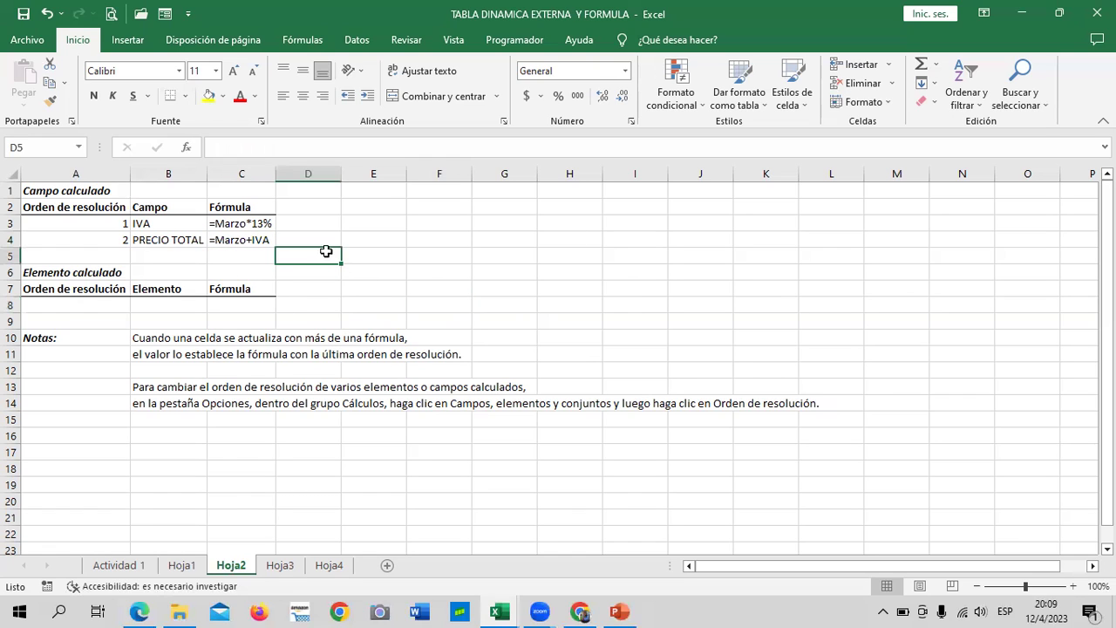
left_click(184, 568)
left_click(280, 565)
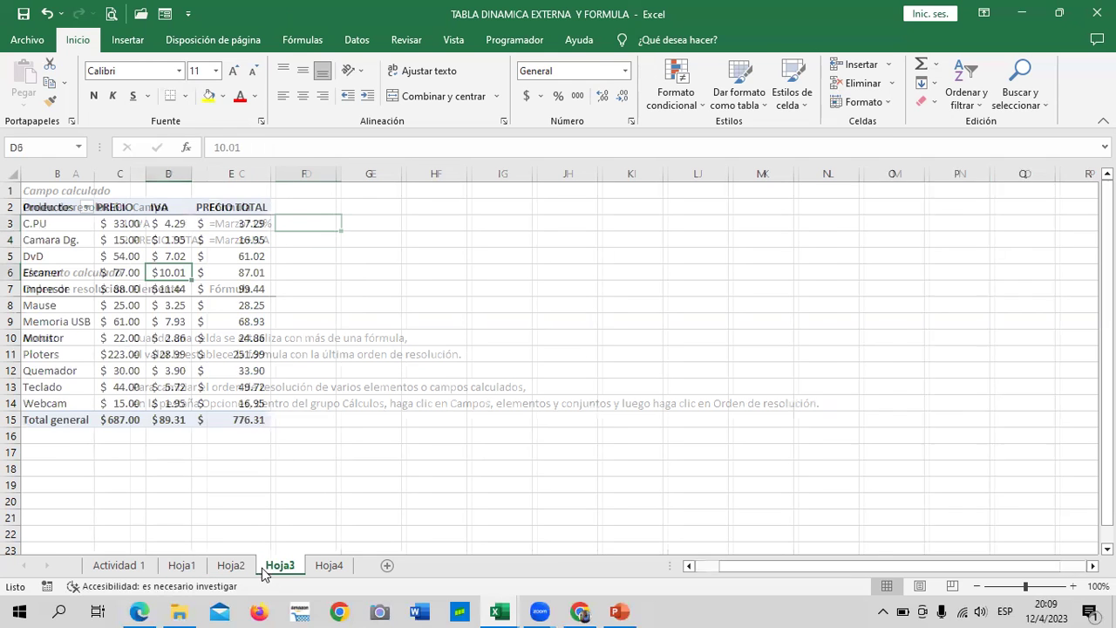
left_click(405, 349)
left_click(240, 222)
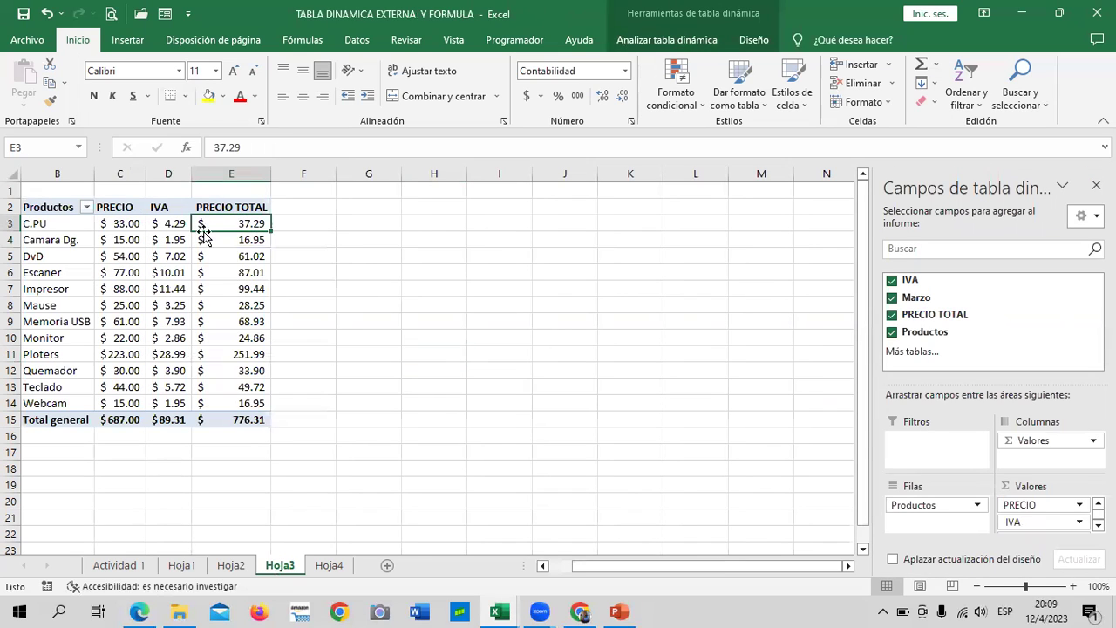
left_click(175, 225)
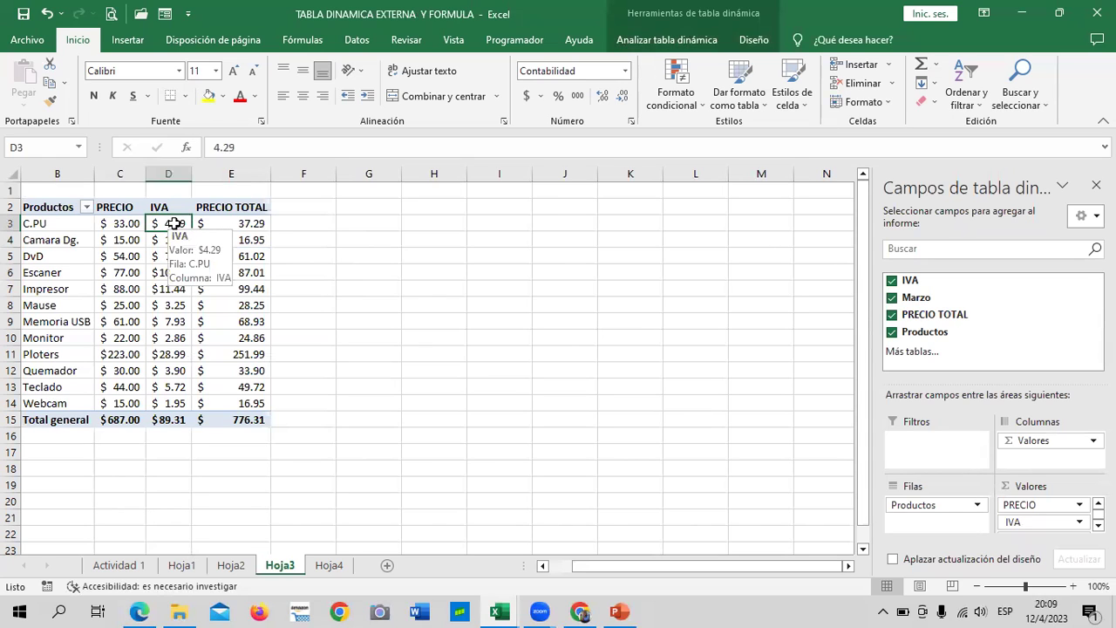
left_click(168, 339)
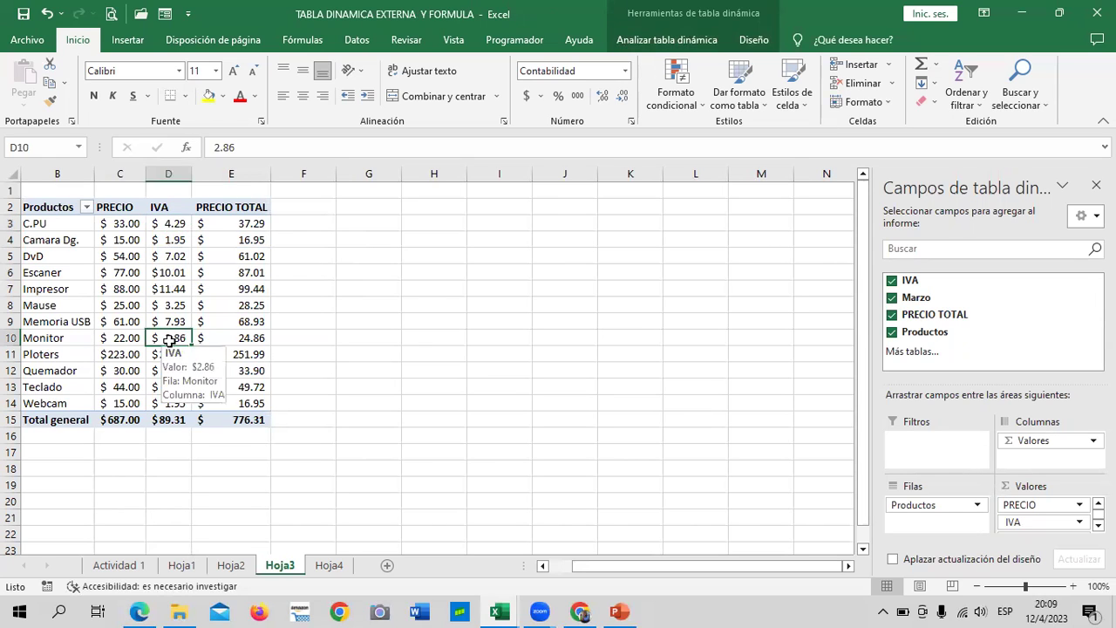
left_click(251, 352)
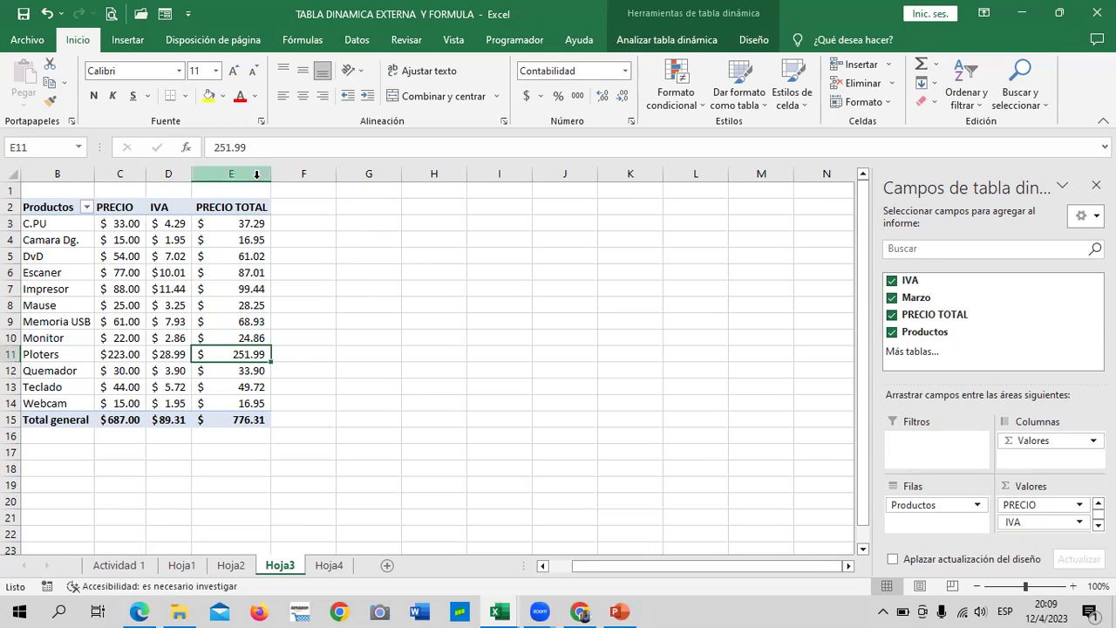
left_click(534, 312)
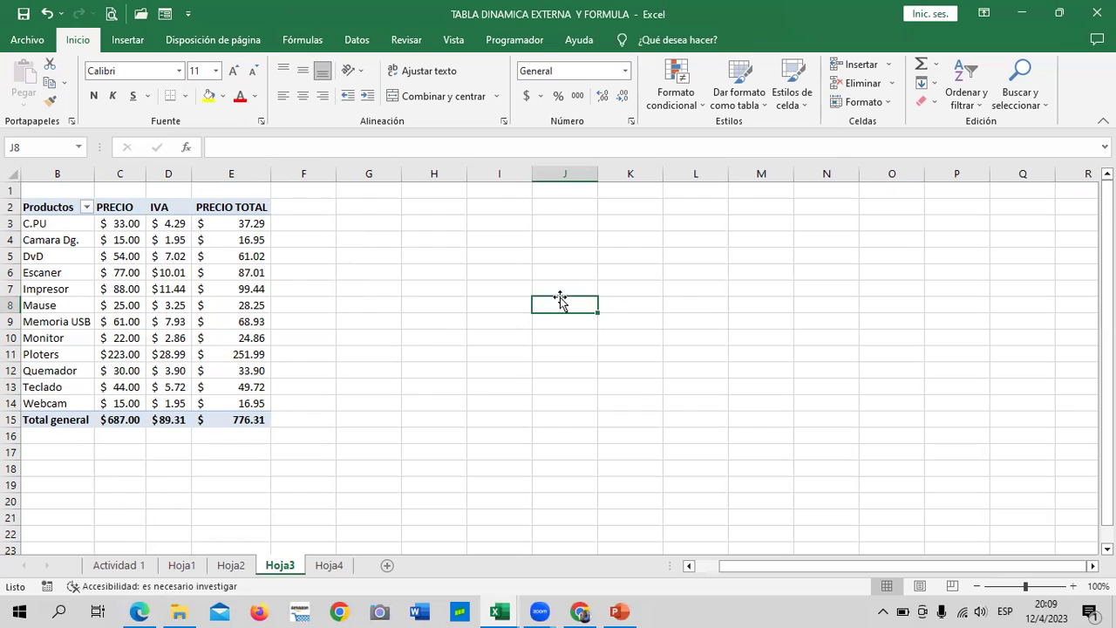
left_click(583, 249)
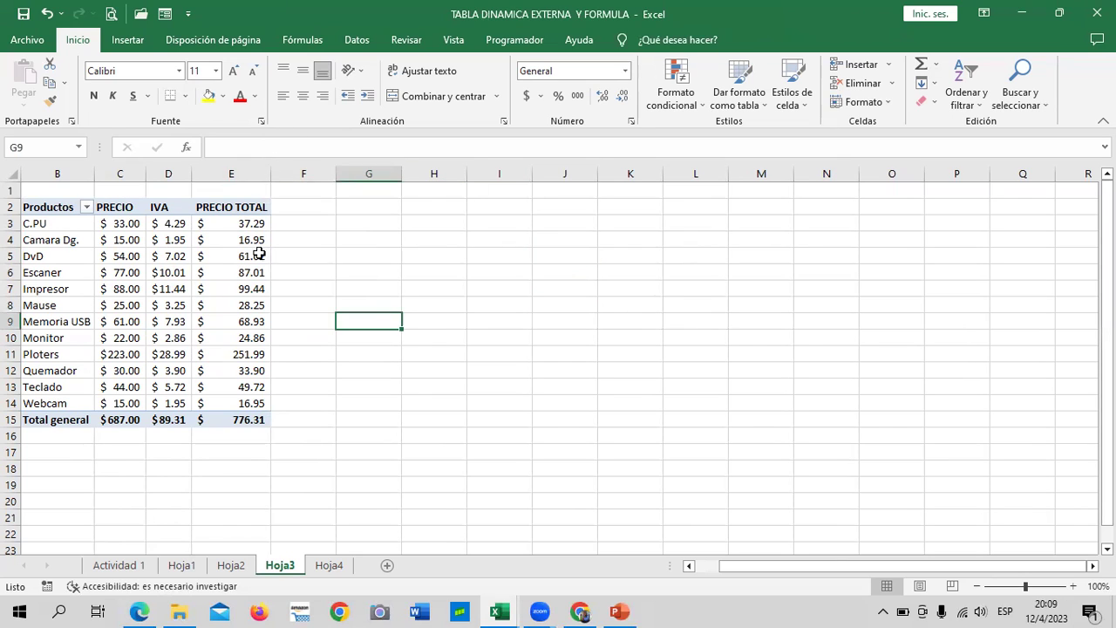
left_click(247, 225)
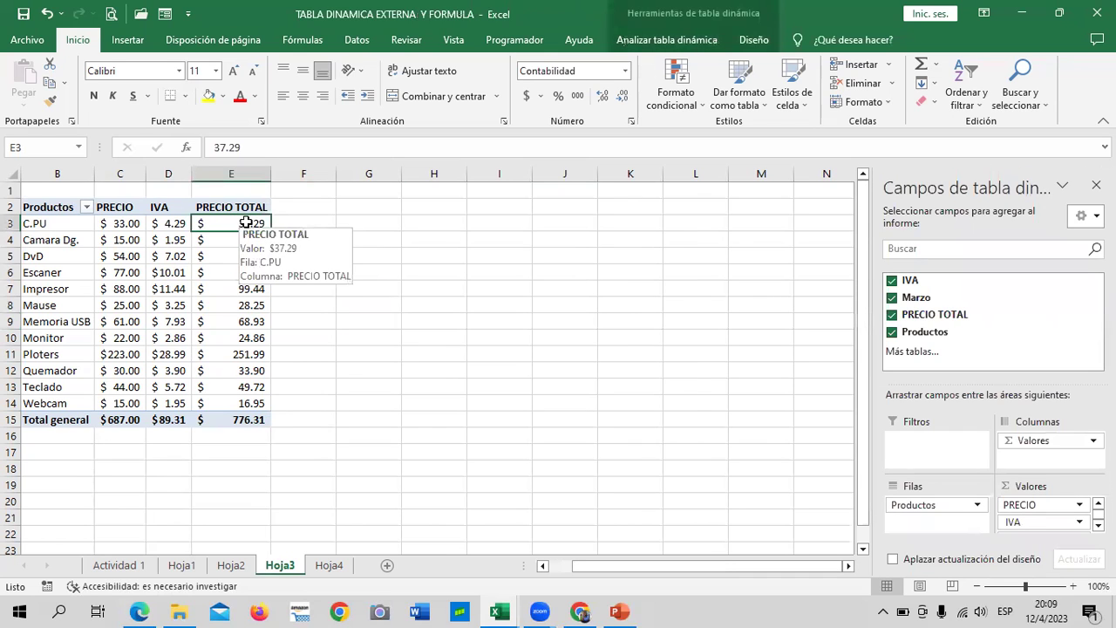
left_click(305, 567)
left_click(288, 565)
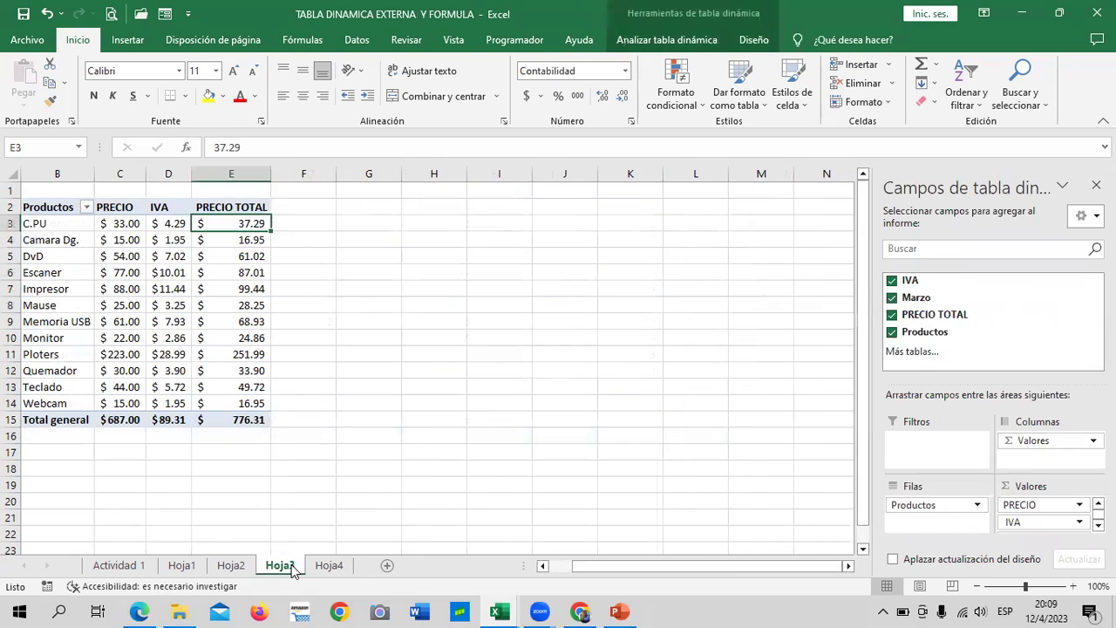
left_click(243, 569)
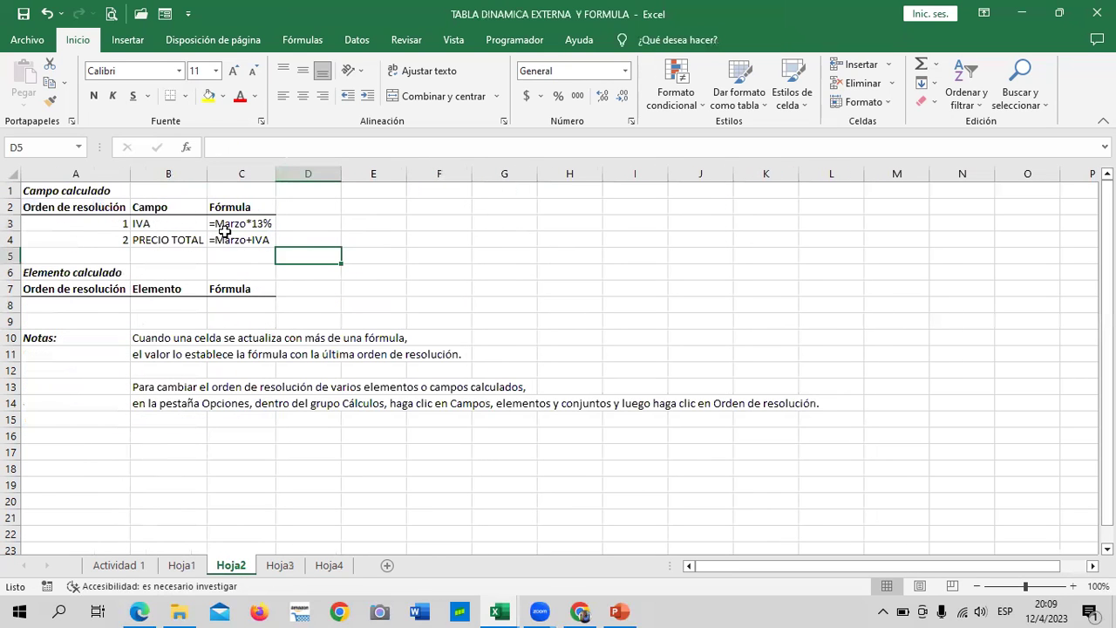
left_click(203, 224)
left_click(228, 239)
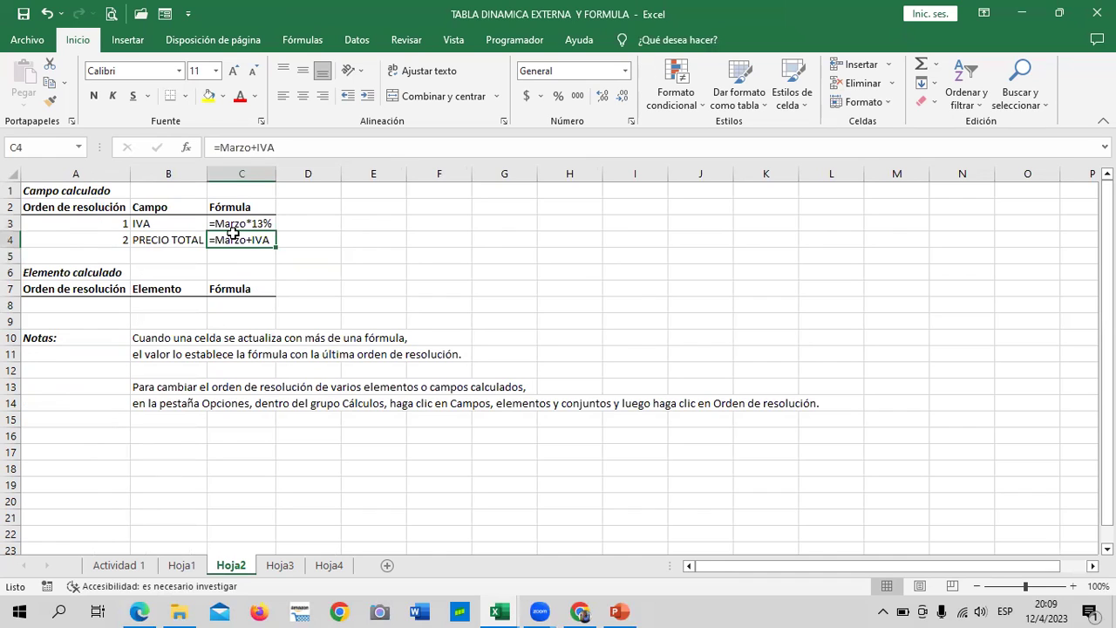
left_click(234, 224)
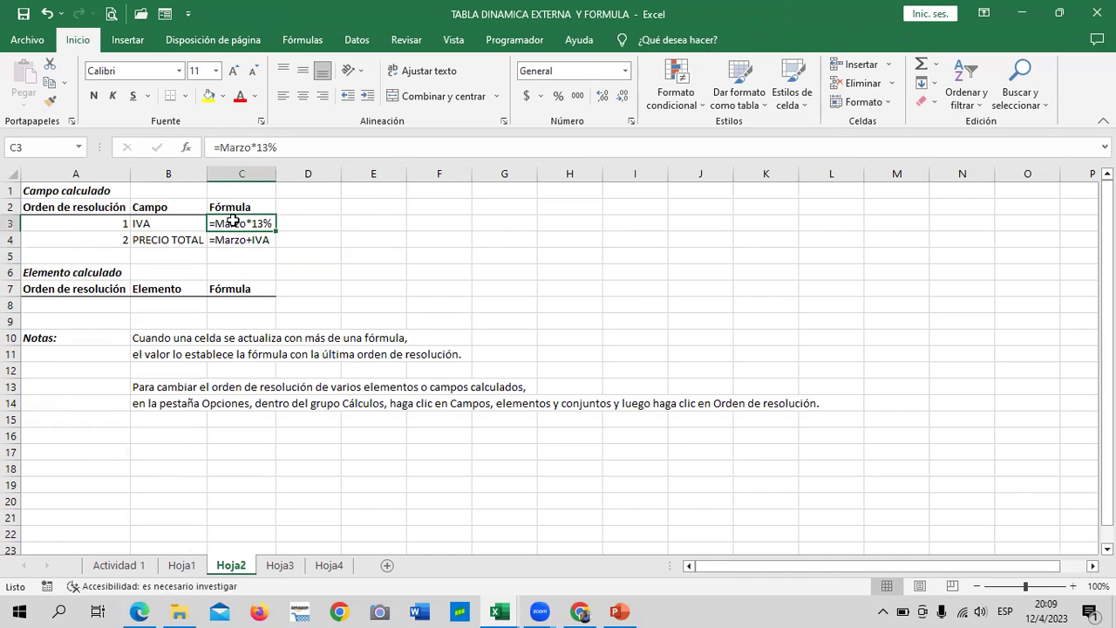
left_click(448, 274)
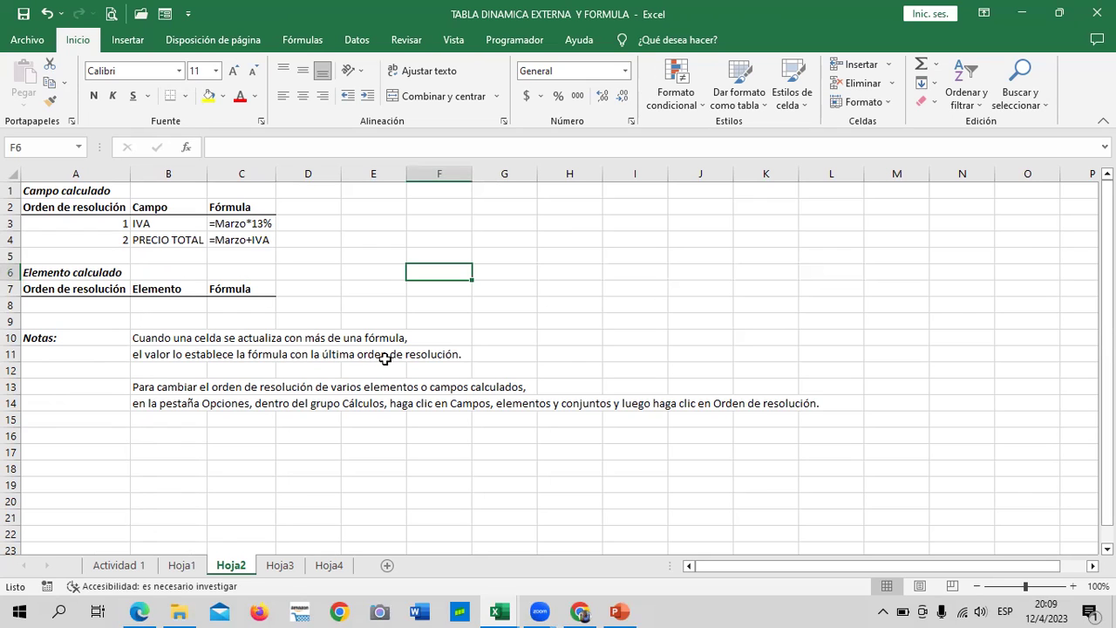
left_click(168, 253)
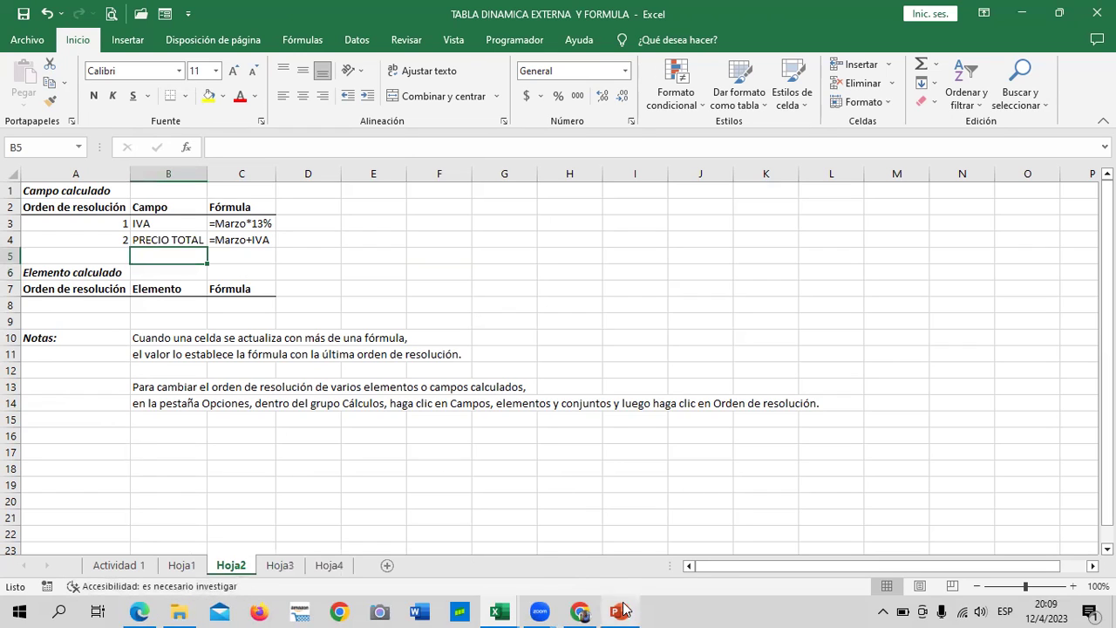
mouse_move(580, 612)
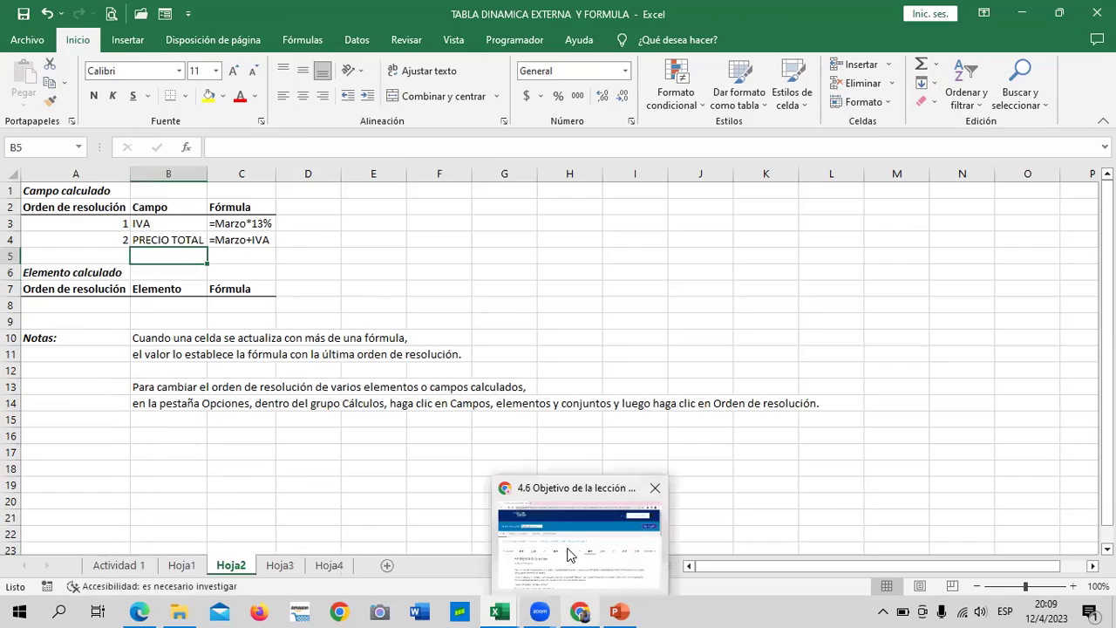
- Check the course lesson page, then the Tabla 1 sheet of Tabla Dinamica 2023
left_click(568, 552)
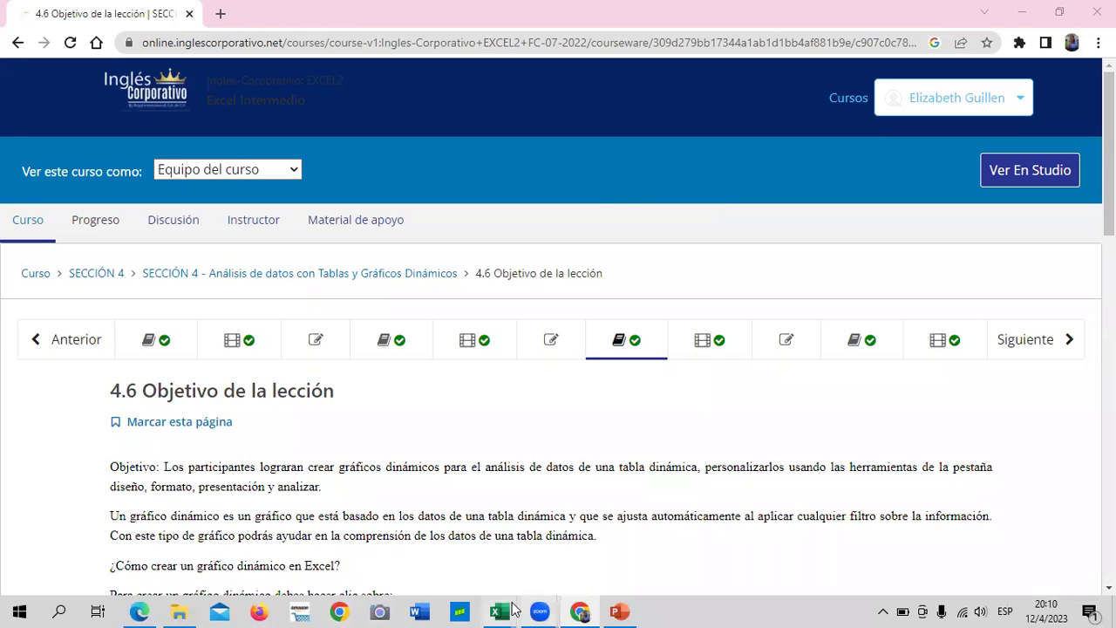
mouse_move(499, 612)
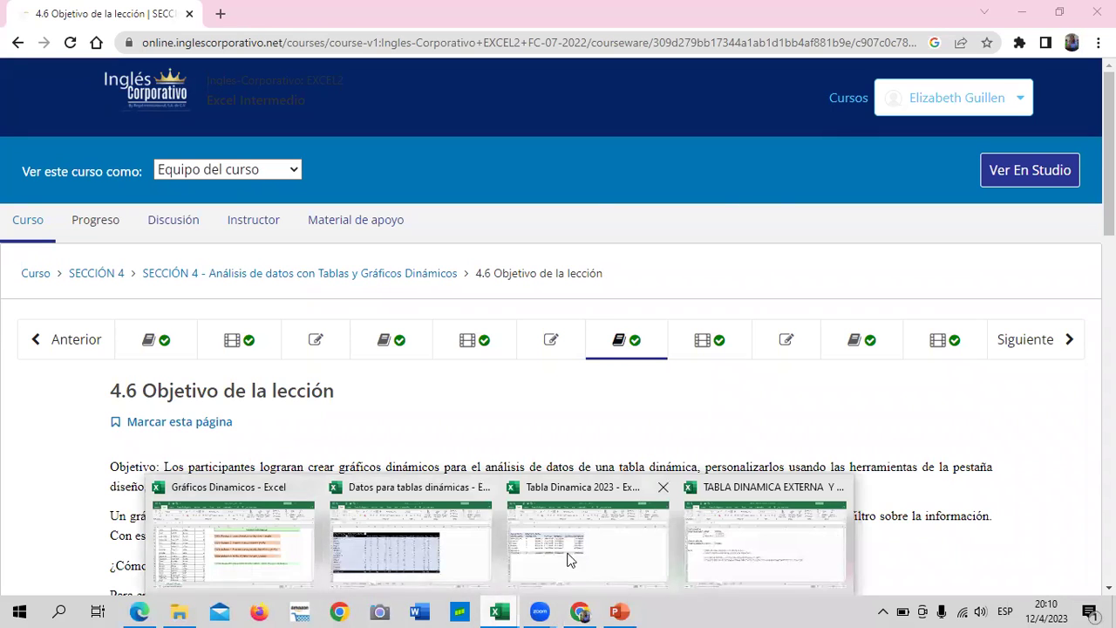
left_click(628, 555)
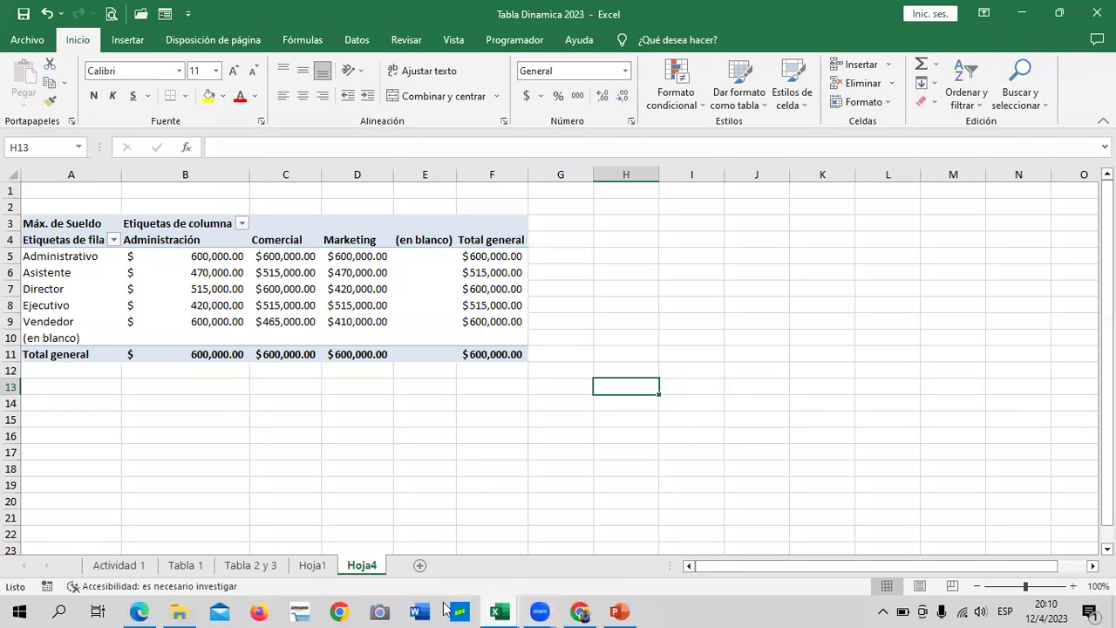
left_click(181, 567)
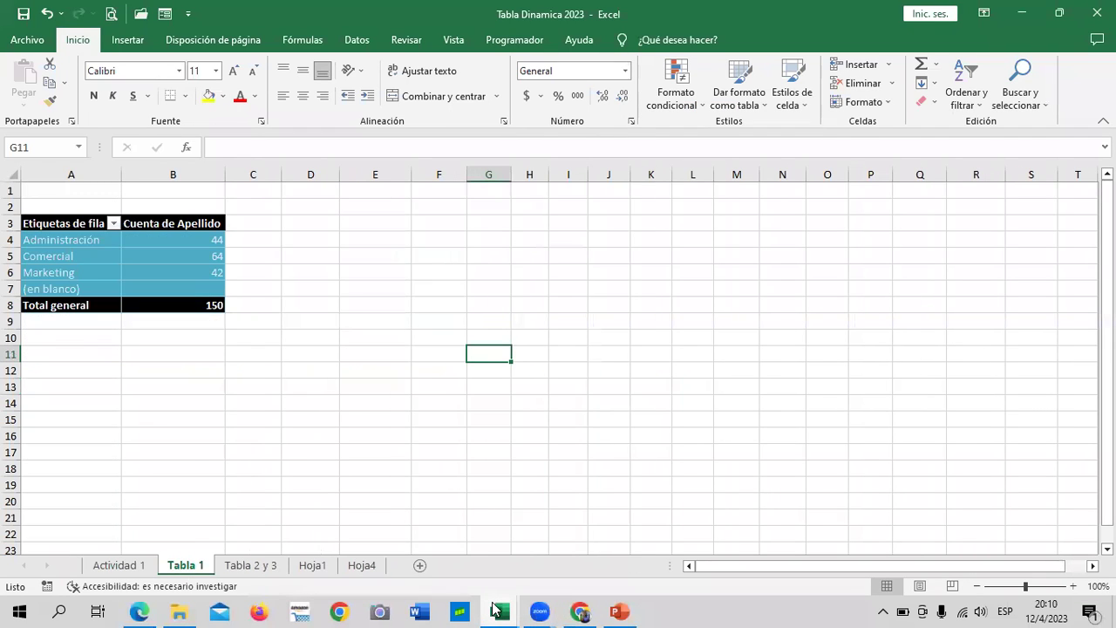
mouse_move(498, 611)
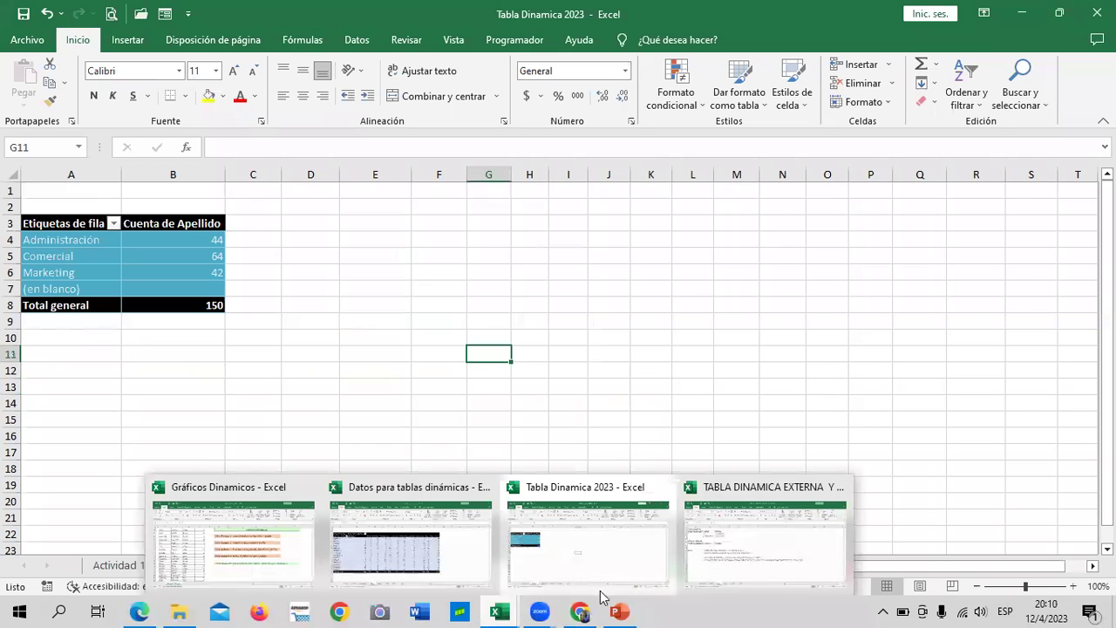
- Return to TABLA DINAMICA EXTERNA Y FORMULA and its Hoja3 product pivot table
left_click(750, 495)
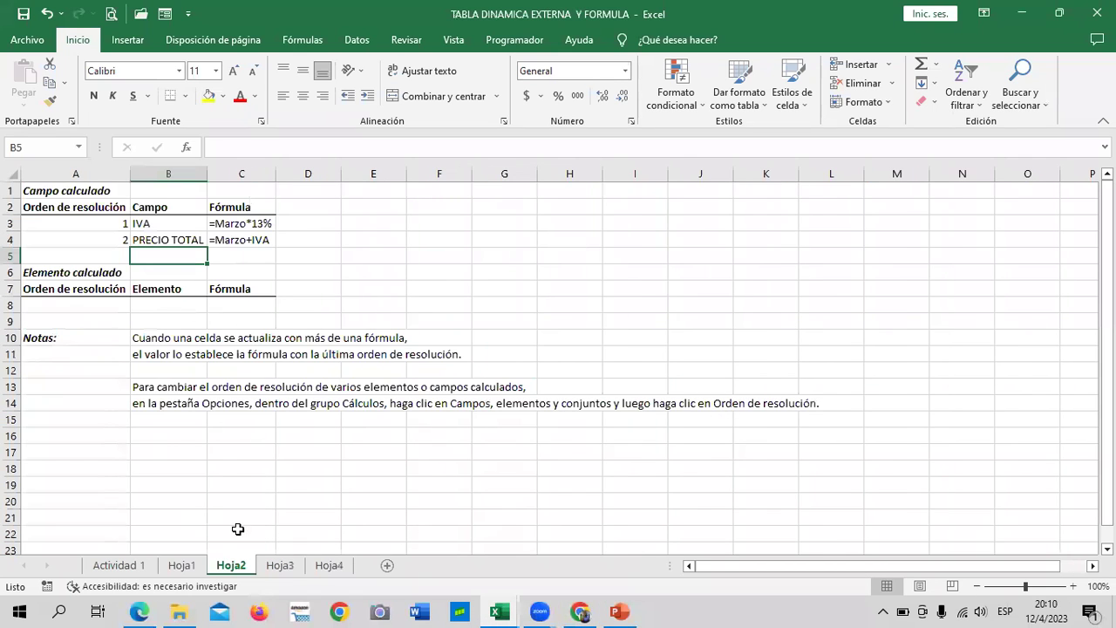
left_click(185, 567)
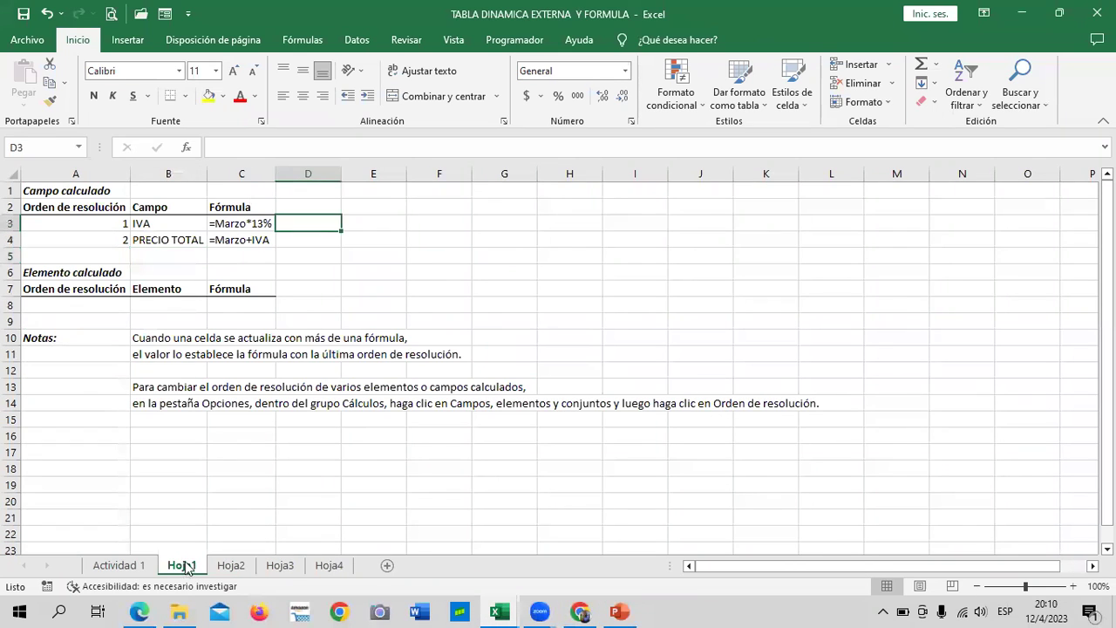
left_click(230, 567)
left_click(279, 567)
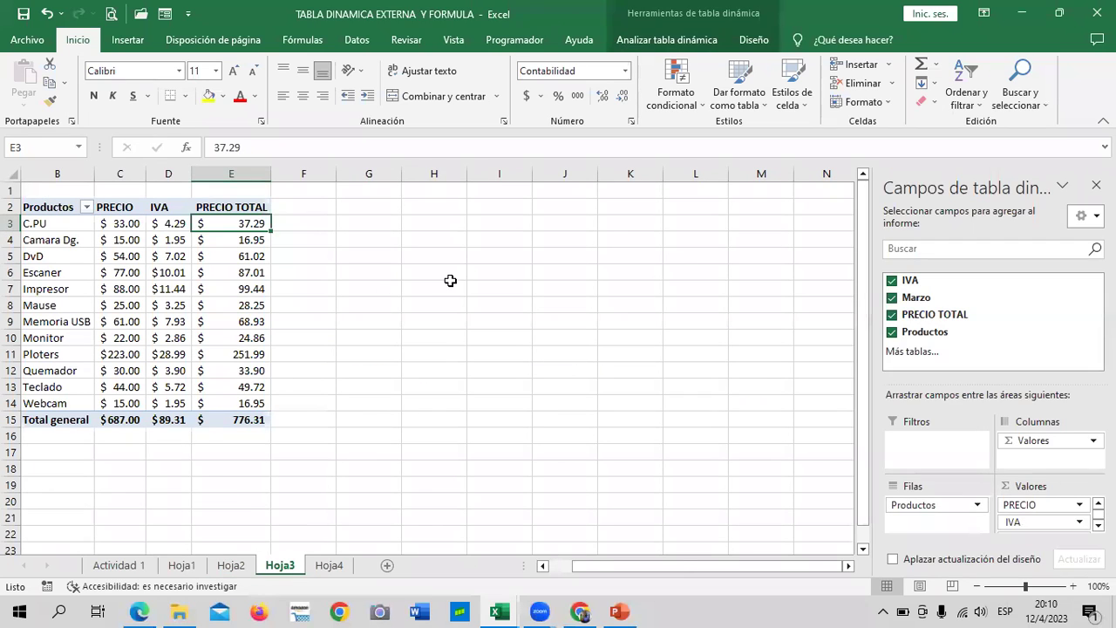
left_click(447, 286)
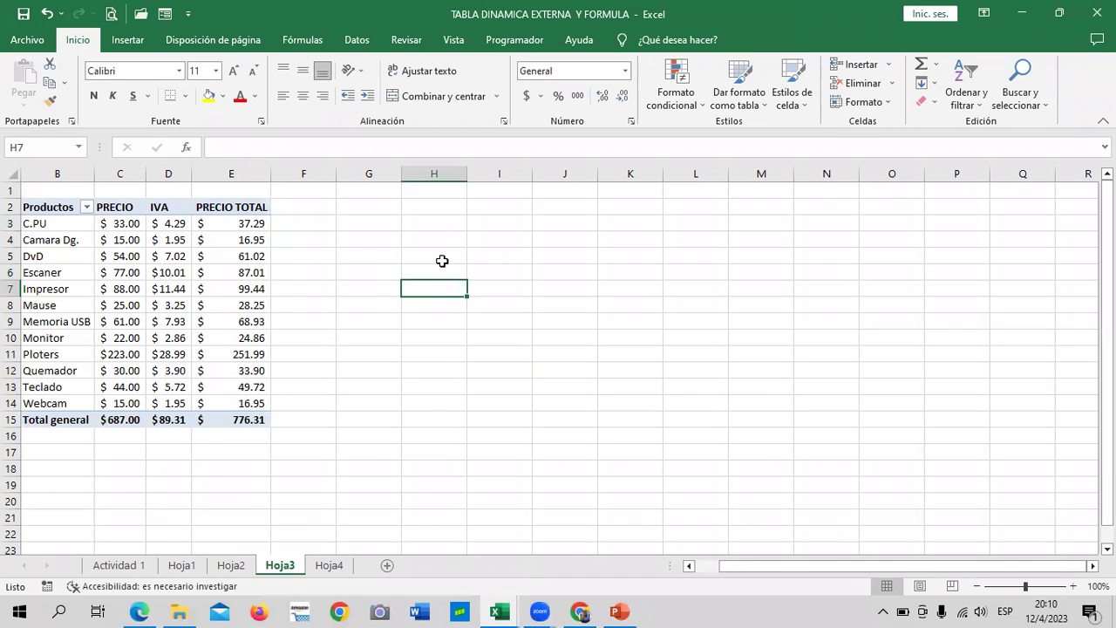
- From the Camara Dg. PRECIO TOTAL cell, run Crear lista de fórmulas under Campos, elementos y conjuntos
left_click(444, 254)
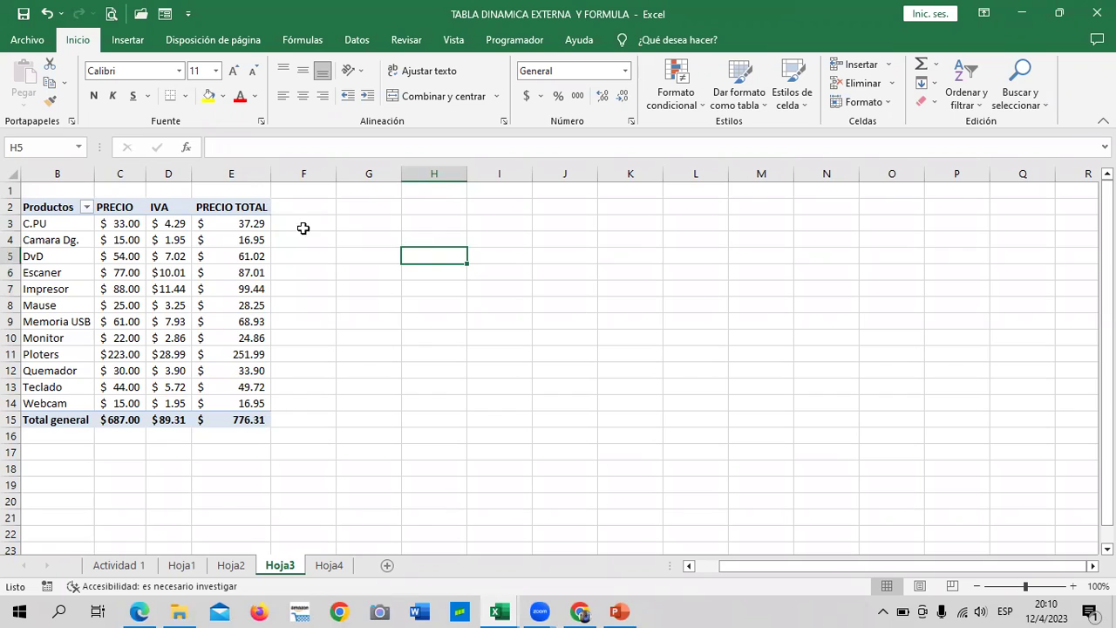
left_click(239, 225)
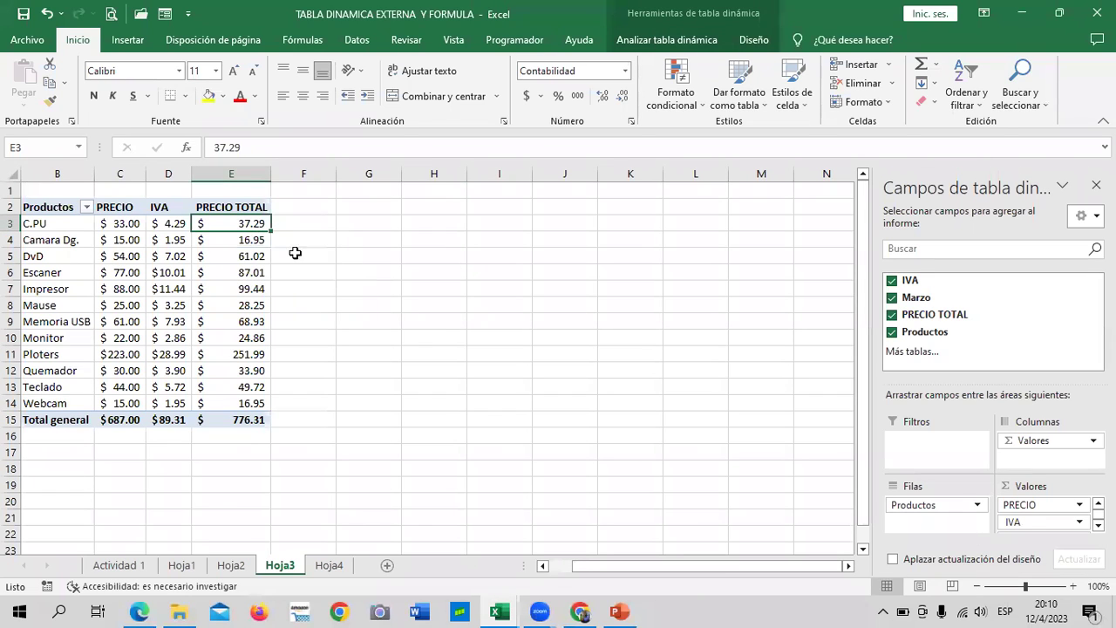
left_click(237, 242)
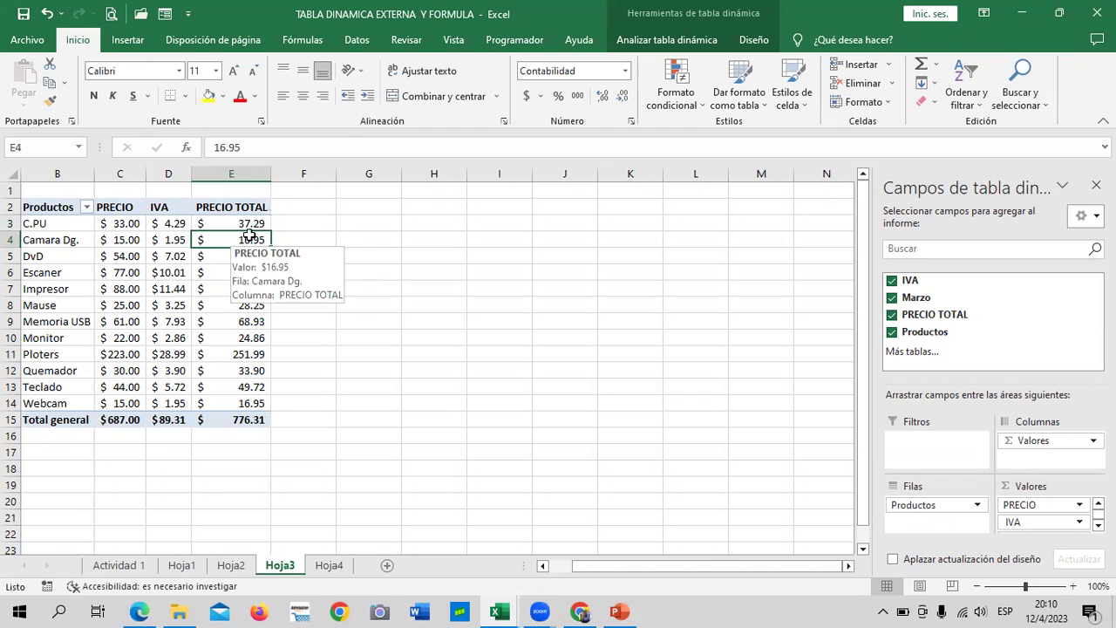
left_click(690, 41)
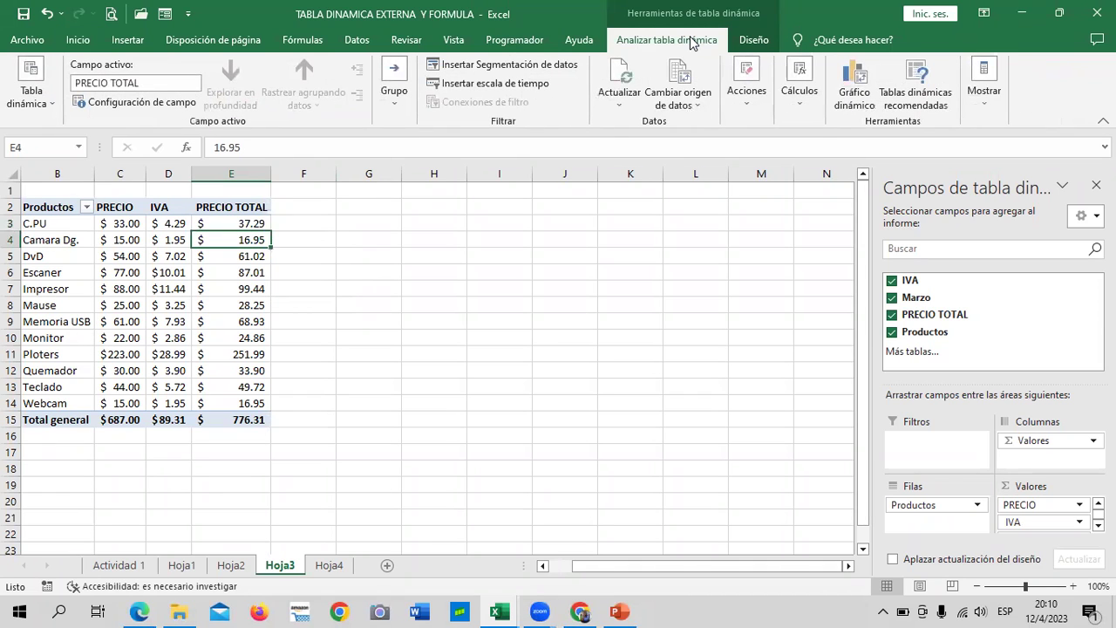
left_click(800, 91)
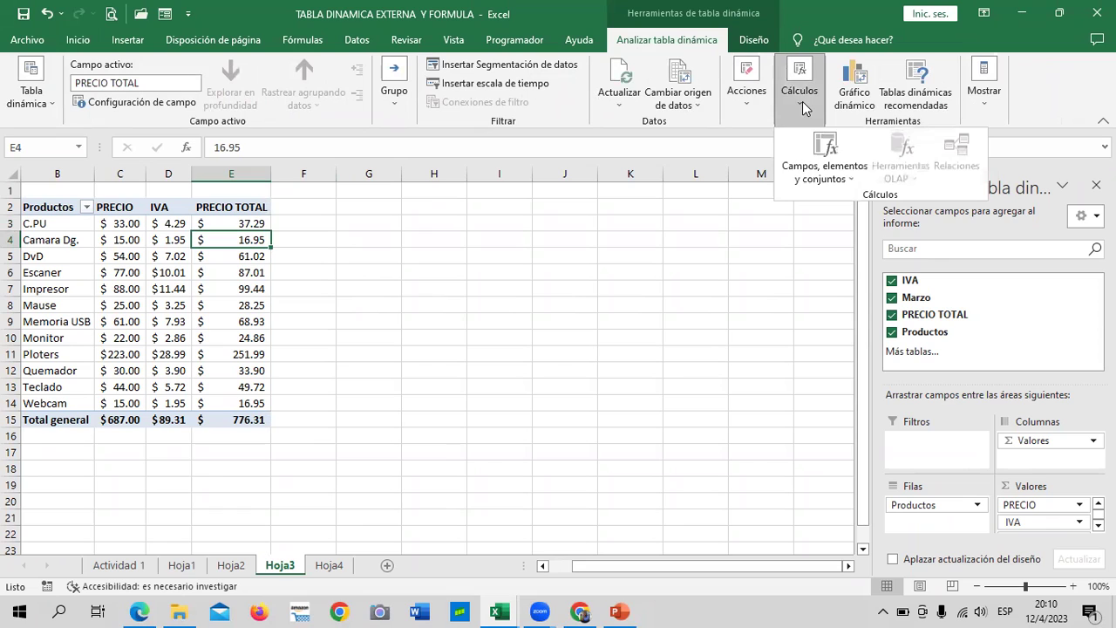
left_click(849, 180)
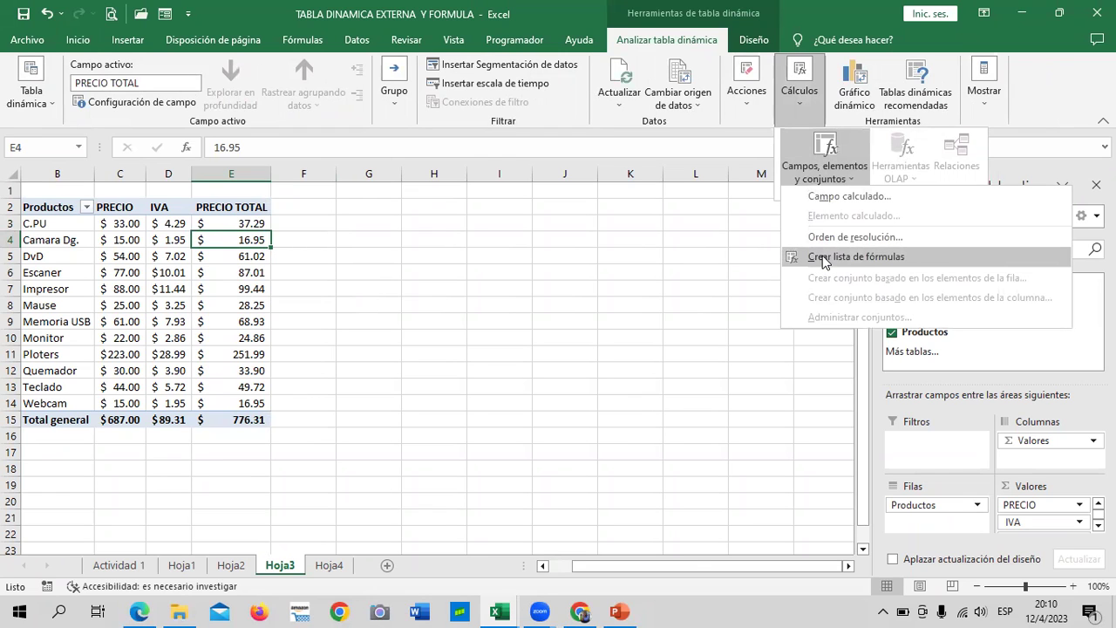
left_click(824, 256)
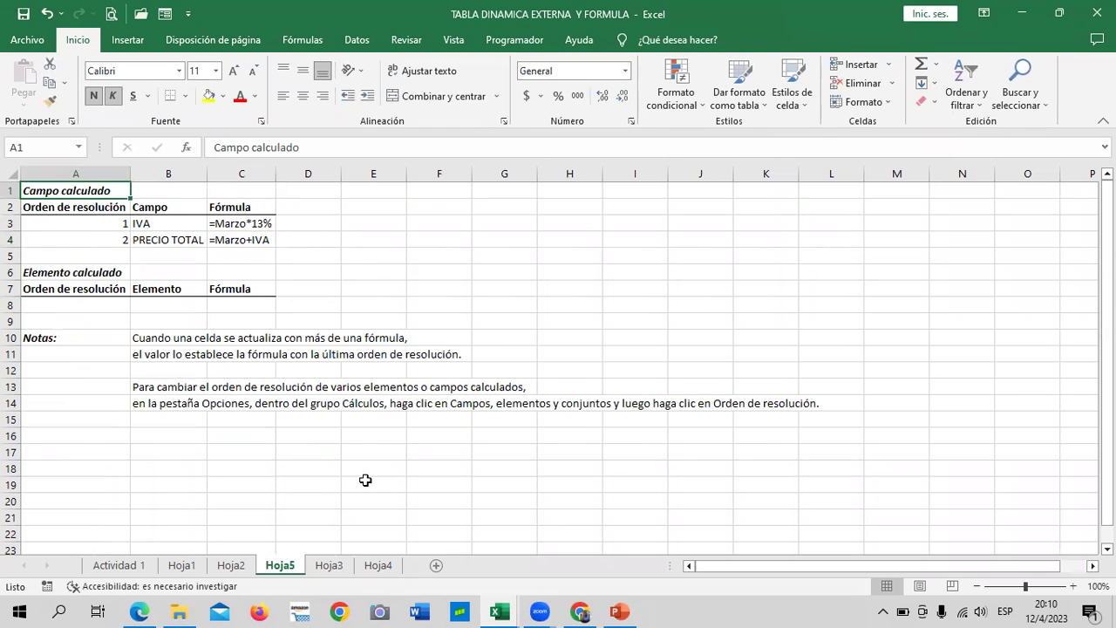
- Delete the Hoja1 sheet after checking its contents
left_click(192, 565)
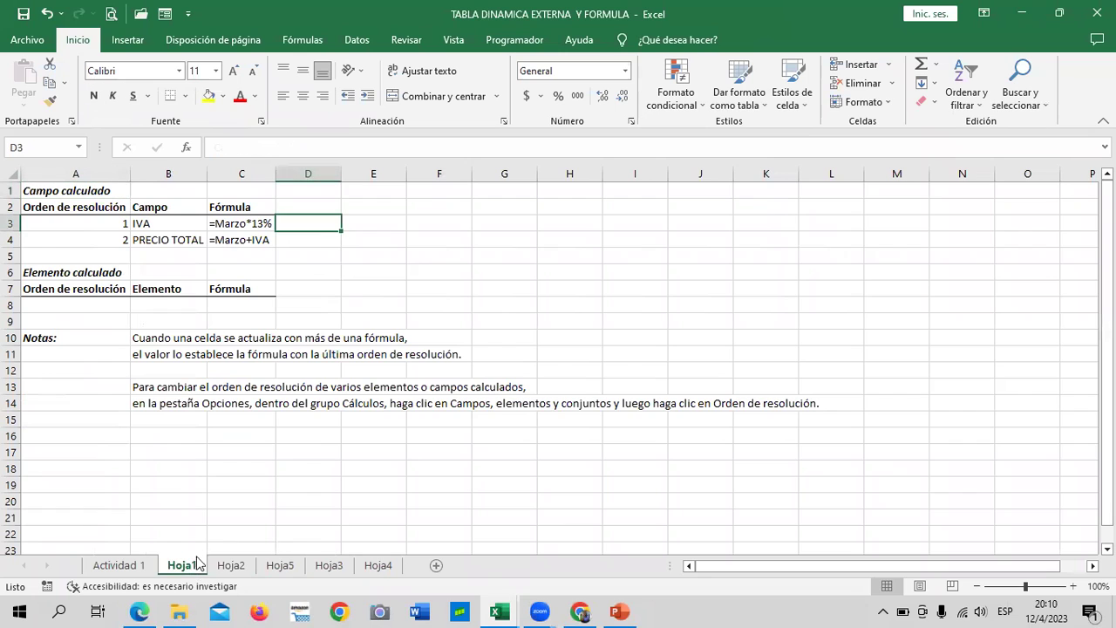
left_click(231, 565)
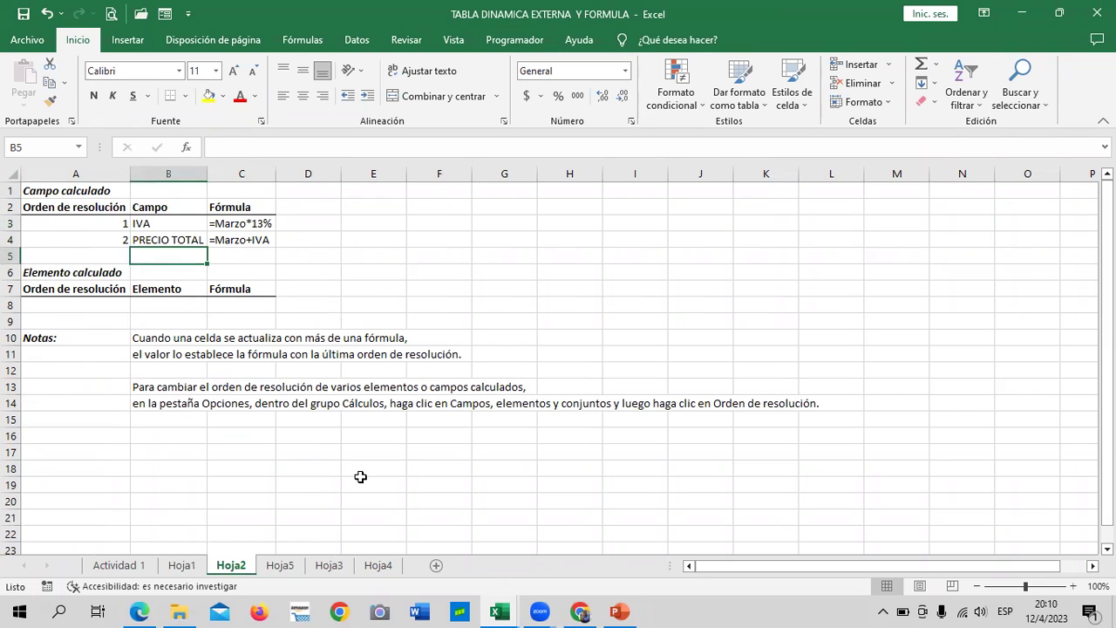
left_click(181, 565)
left_click(230, 565)
left_click(182, 565)
right_click(181, 565)
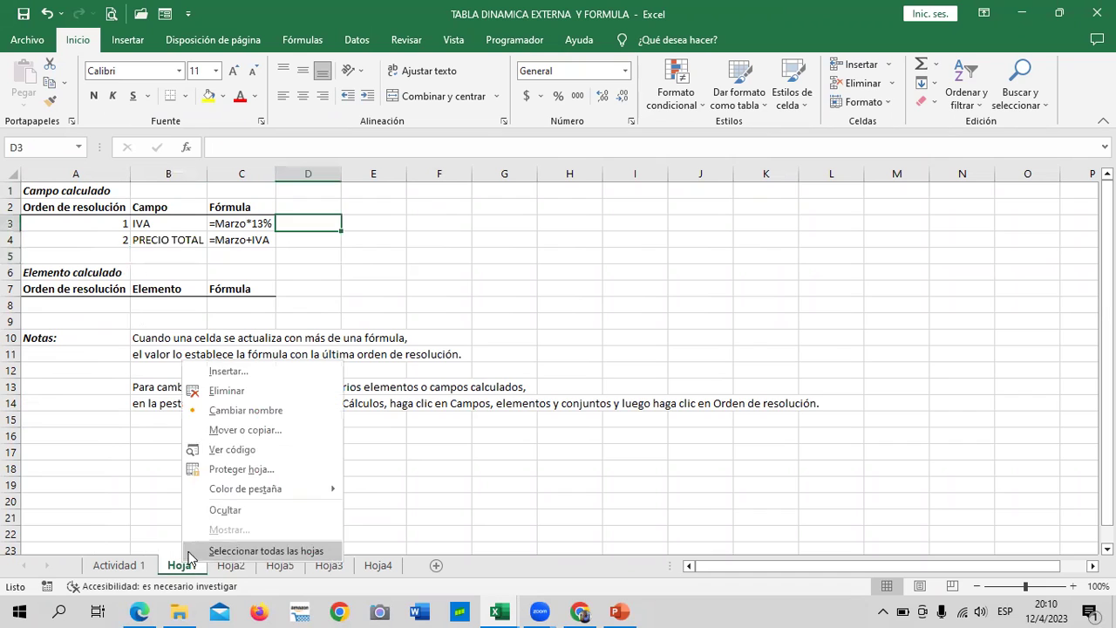
left_click(254, 394)
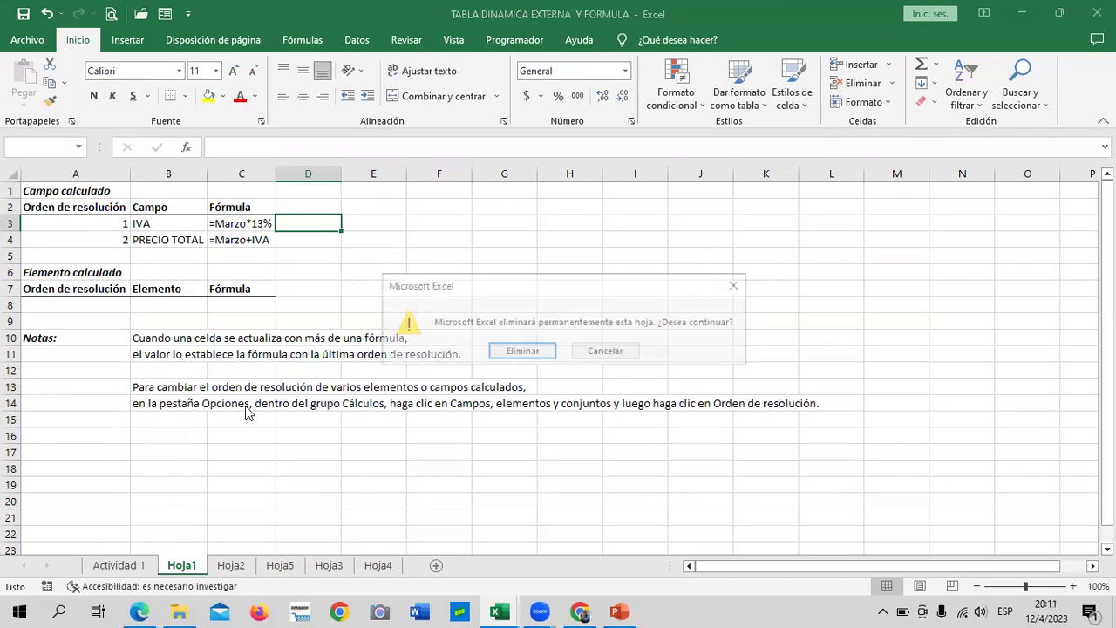
left_click(526, 348)
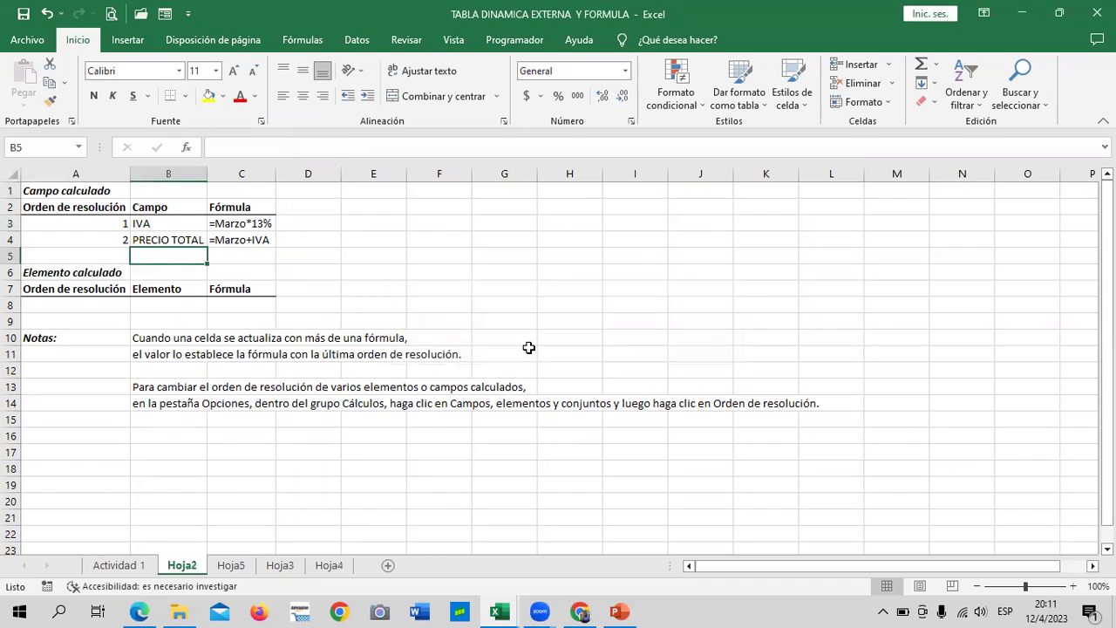
- Delete the duplicate Hoja5 formula-list sheet
left_click(229, 565)
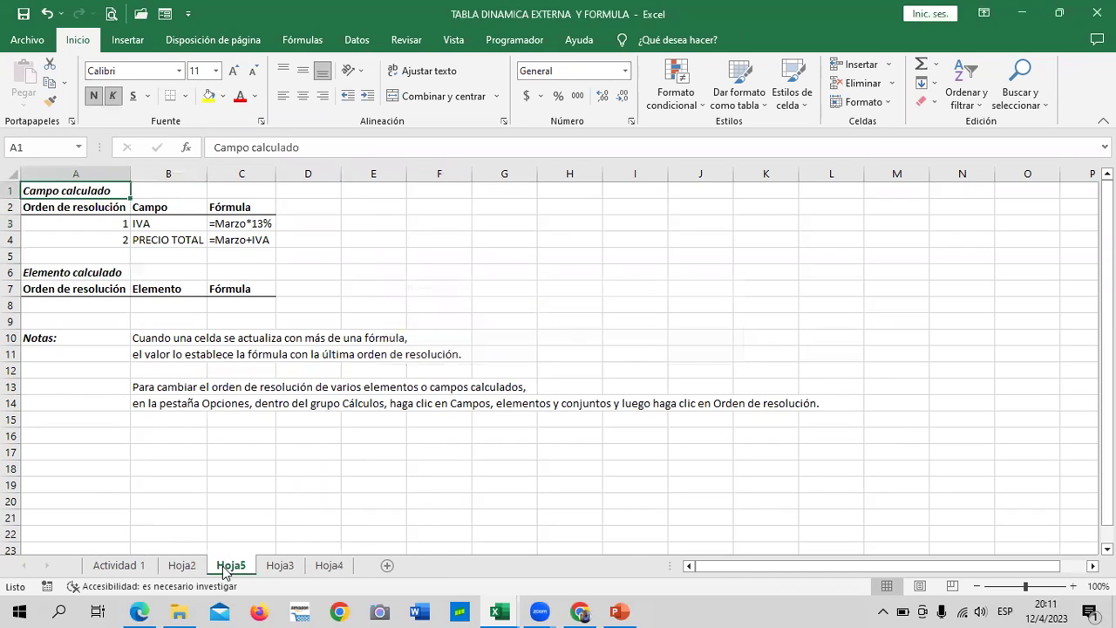
left_click(181, 565)
left_click(229, 567)
right_click(231, 568)
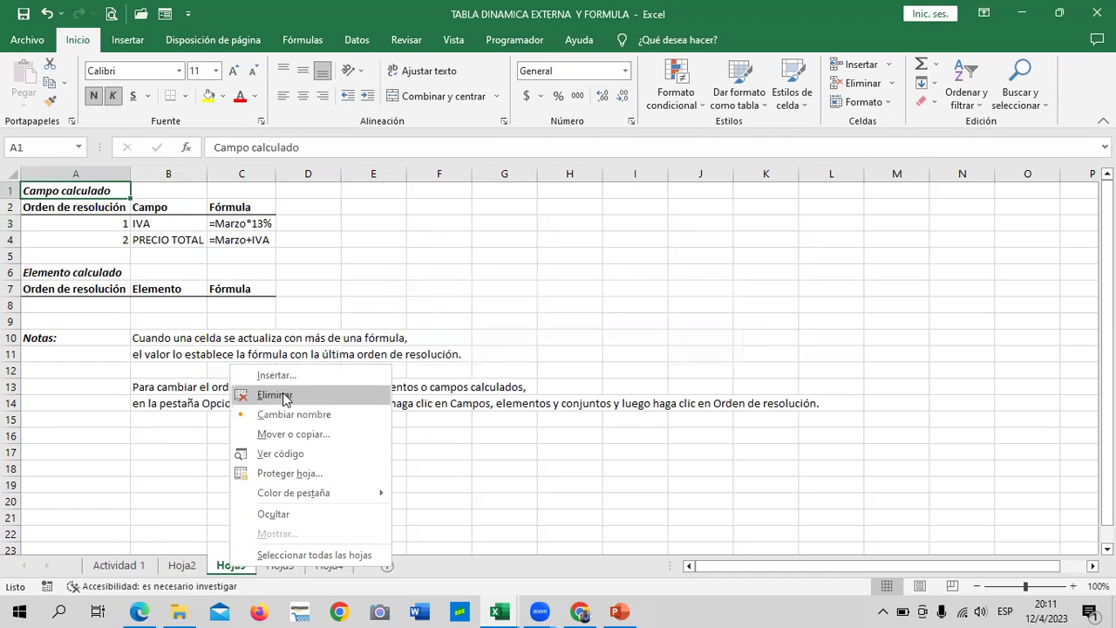
left_click(276, 395)
left_click(510, 350)
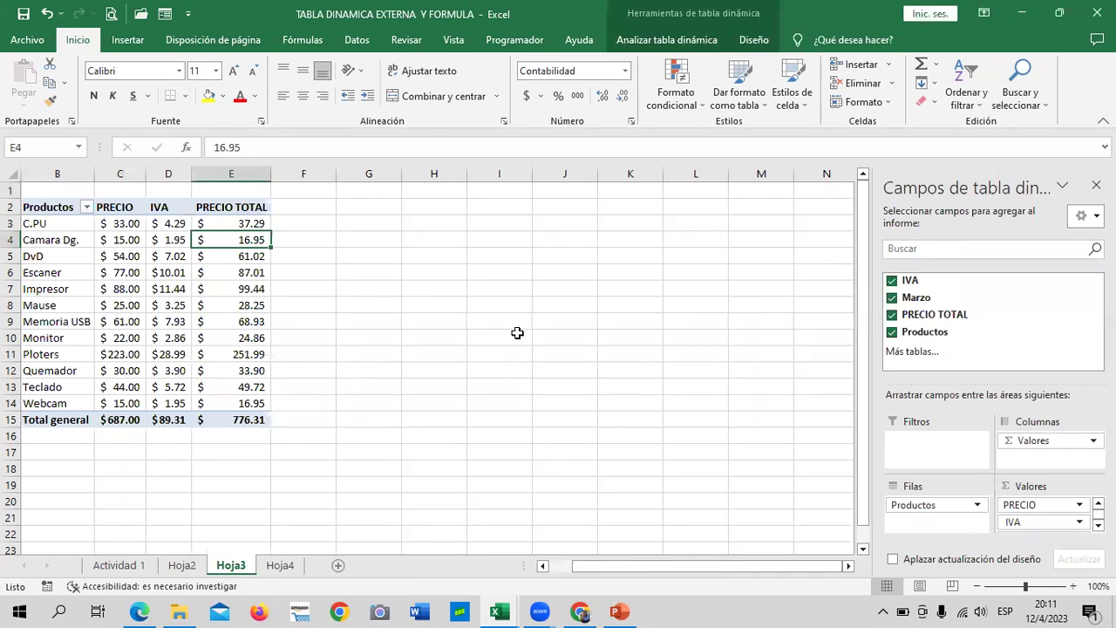
- Look over the Hoja2, Hoja3 and Hoja4 sheets and settle on the Hoja3 product pivot
left_click(180, 568)
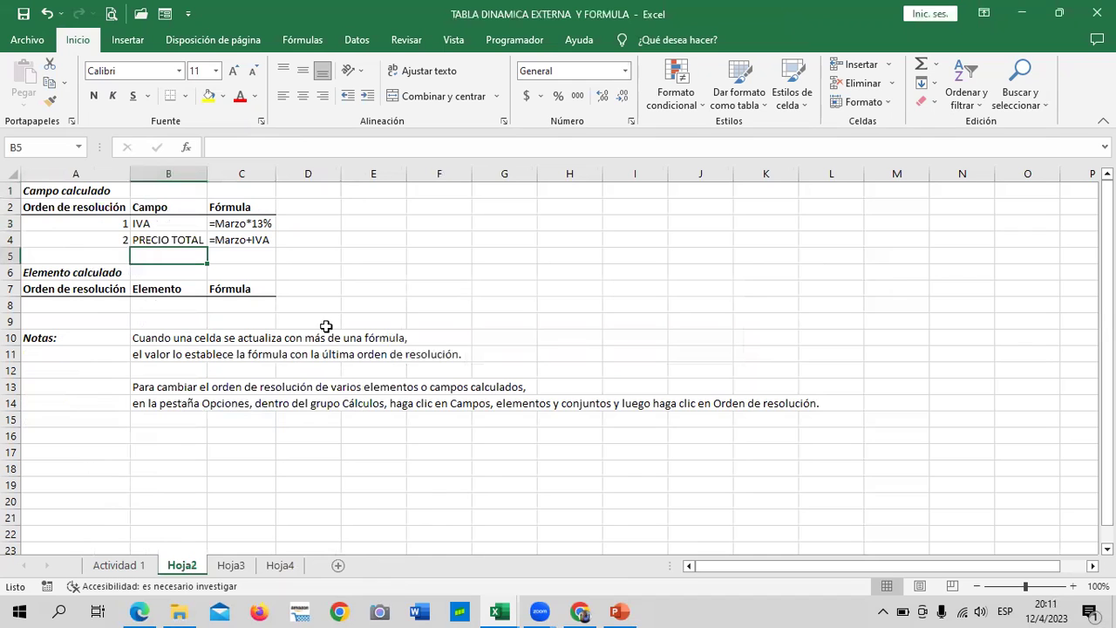
left_click(231, 567)
left_click(280, 567)
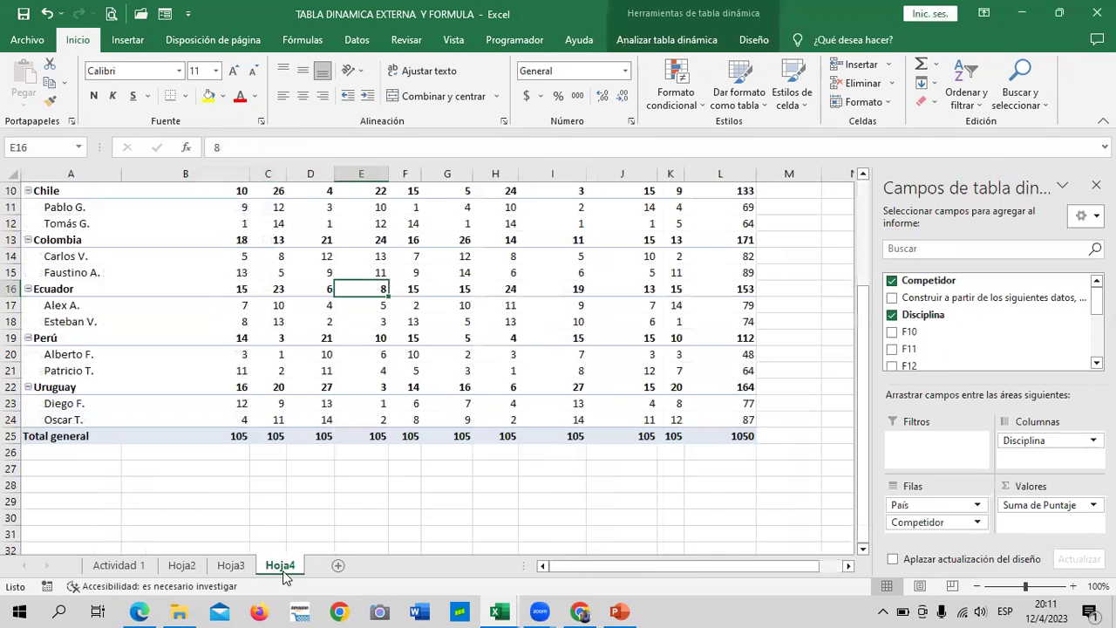
left_click(183, 567)
left_click(231, 567)
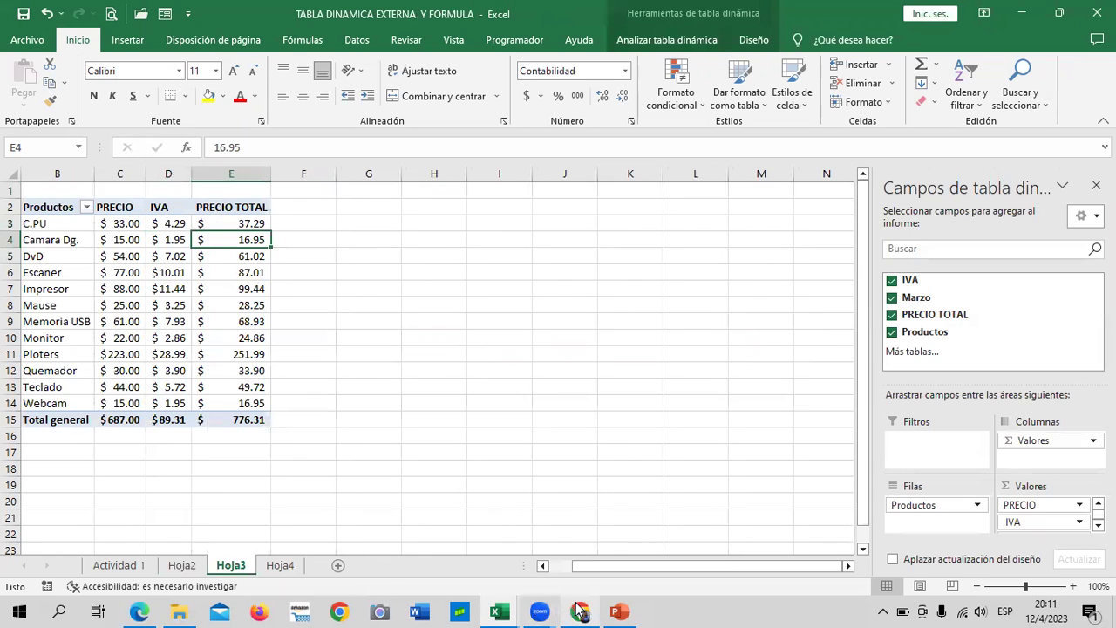
mouse_move(579, 612)
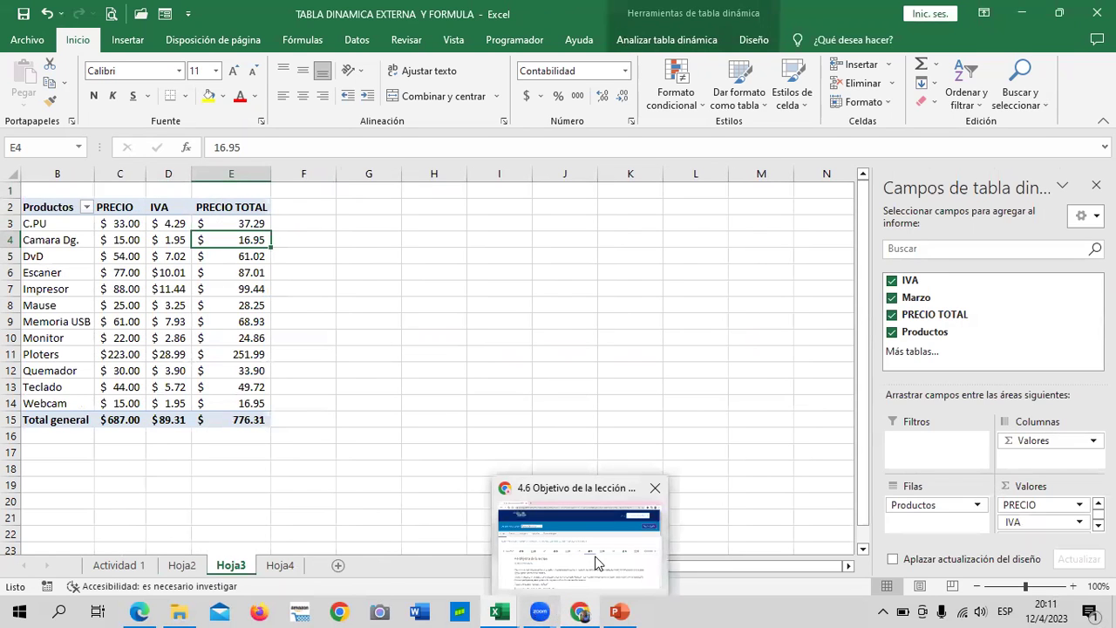
- In Chrome, read lesson 4.6 on pivot charts down to the Anterior/Siguiente buttons
left_click(598, 562)
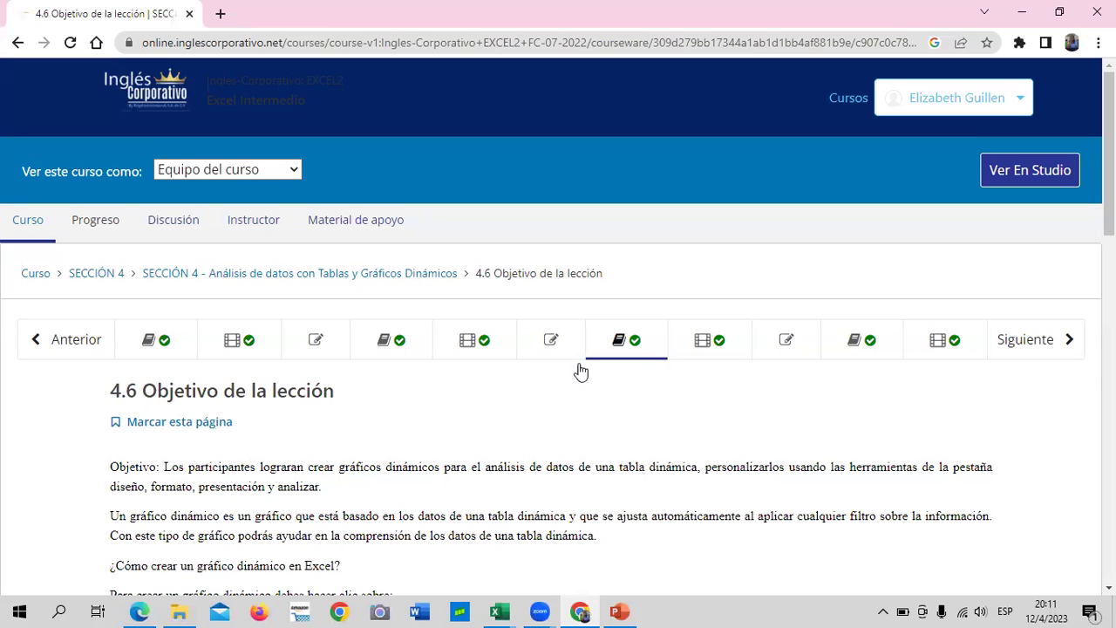
scroll(635, 369, "down", 1)
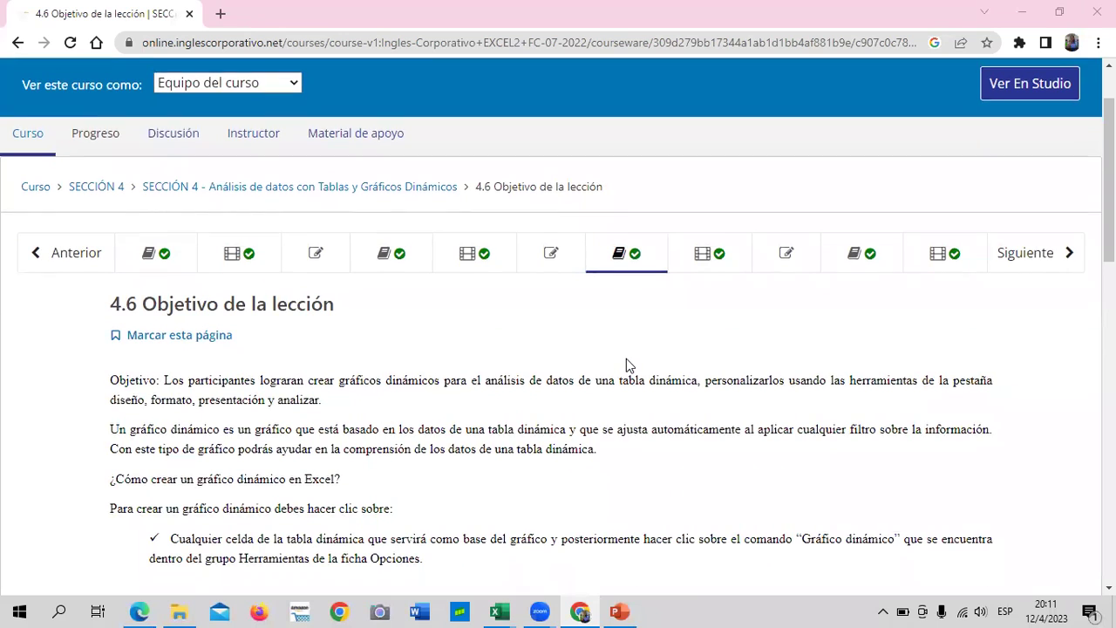
scroll(625, 375, "down", 4)
scroll(625, 375, "up", 5)
scroll(620, 372, "down", 2)
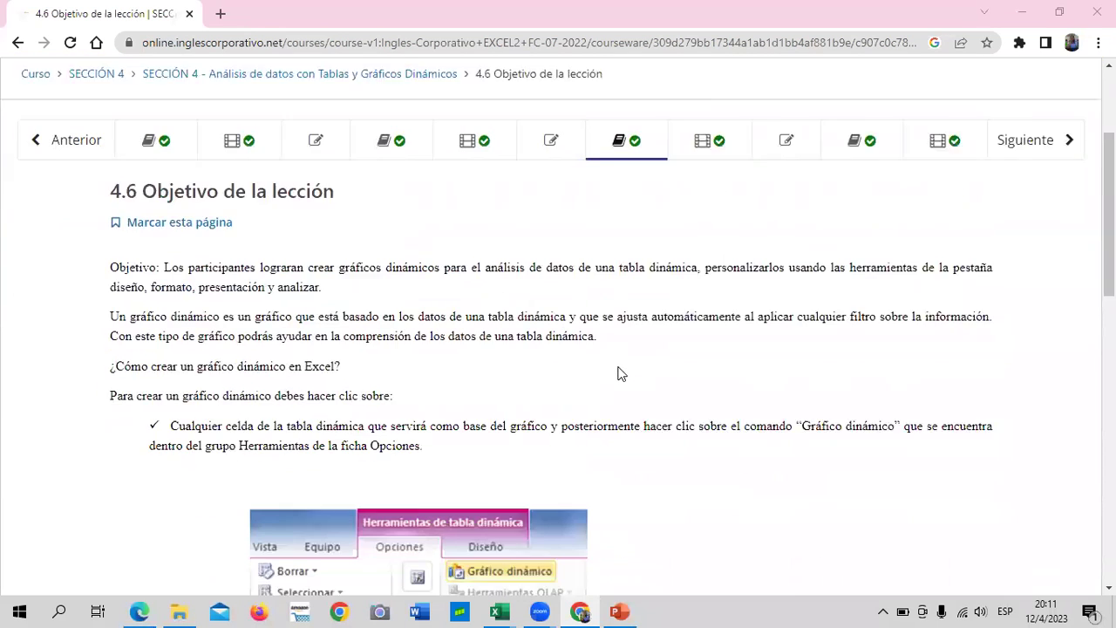
scroll(621, 372, "down", 1)
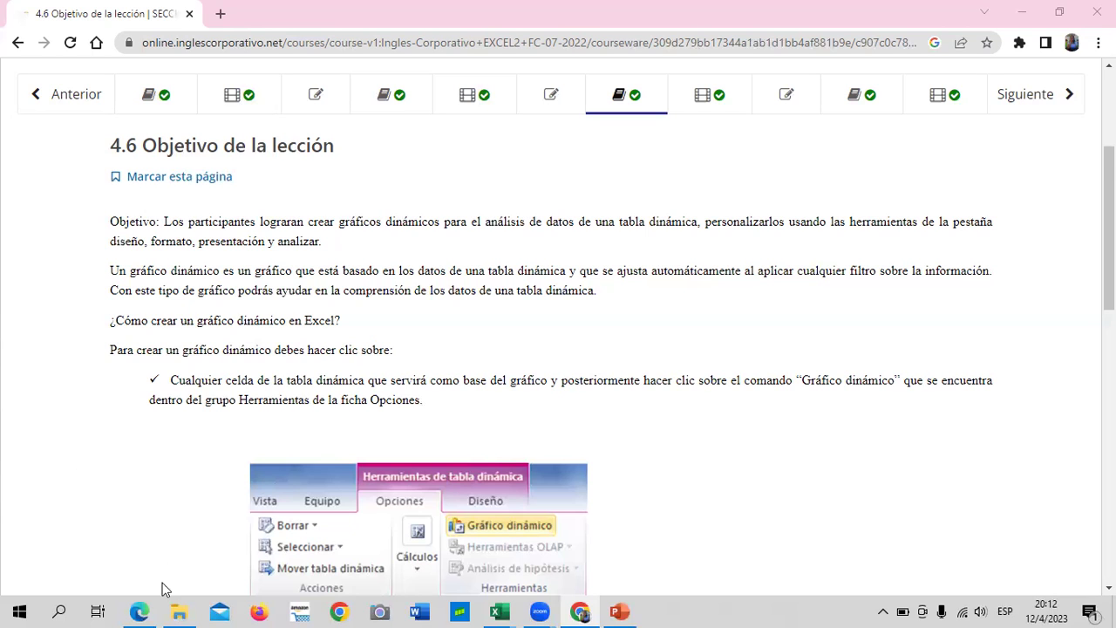
scroll(353, 440, "down", 1)
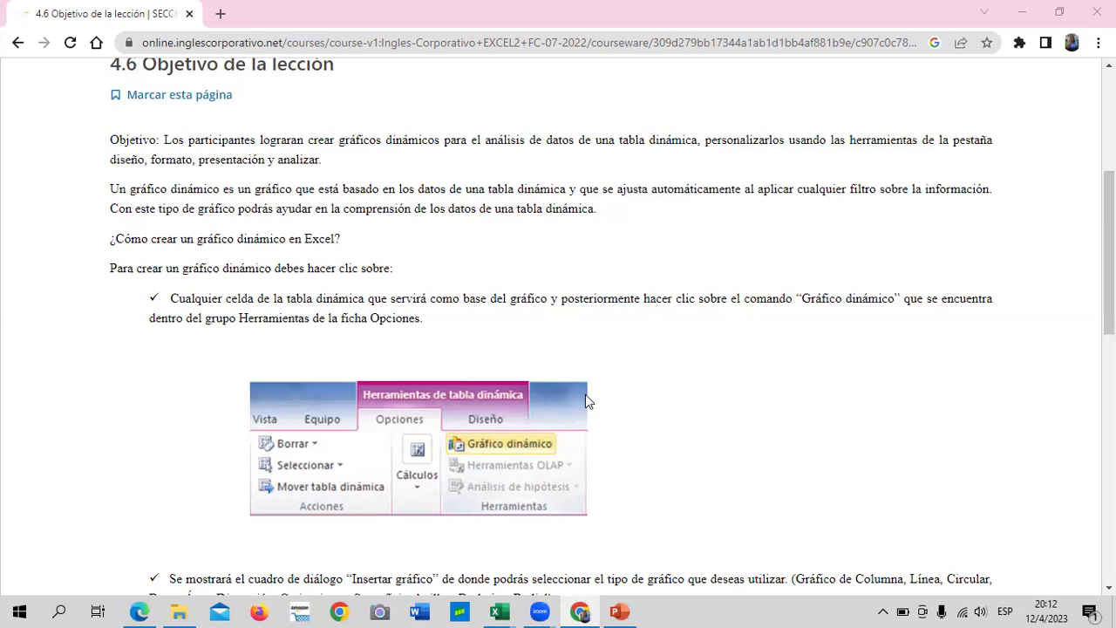
scroll(521, 444, "down", 2)
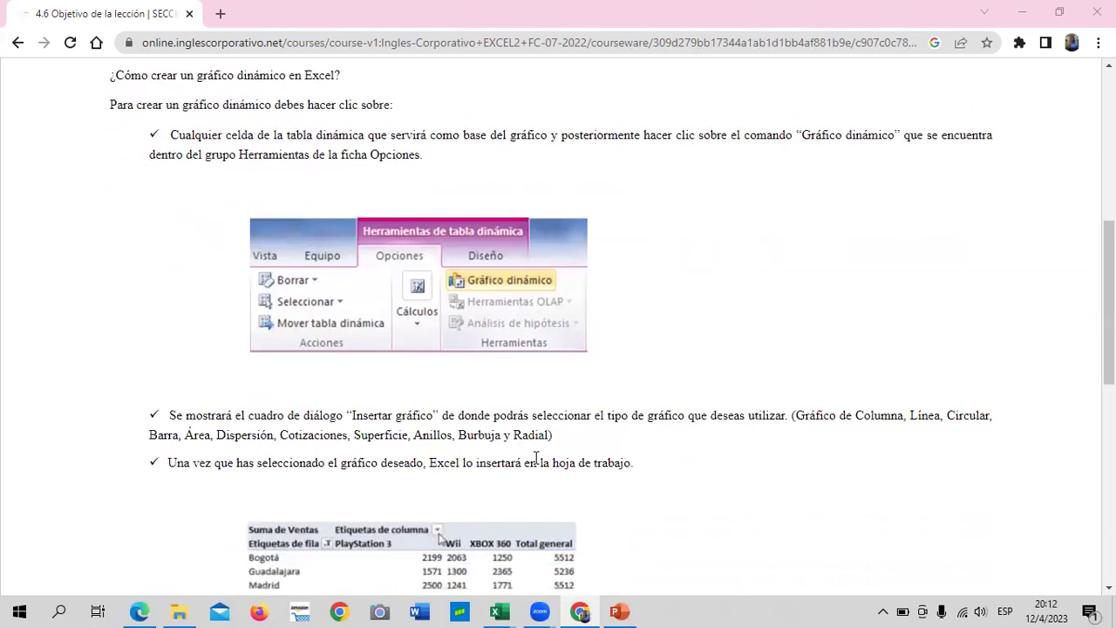
scroll(534, 454, "down", 2)
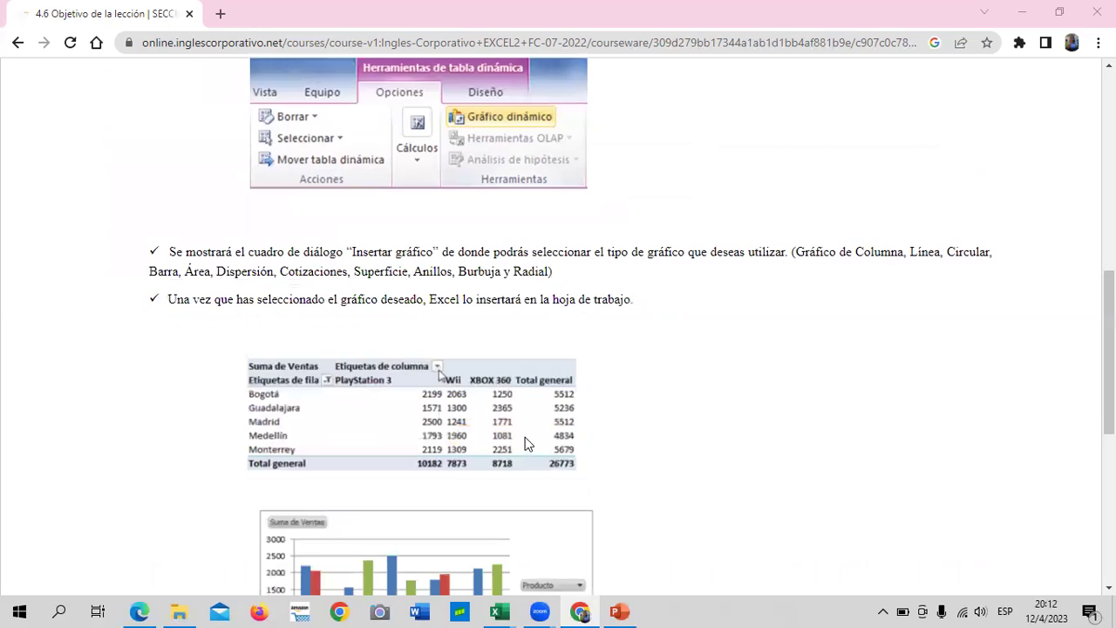
scroll(528, 440, "down", 2)
scroll(523, 436, "up", 2)
scroll(349, 305, "down", 1)
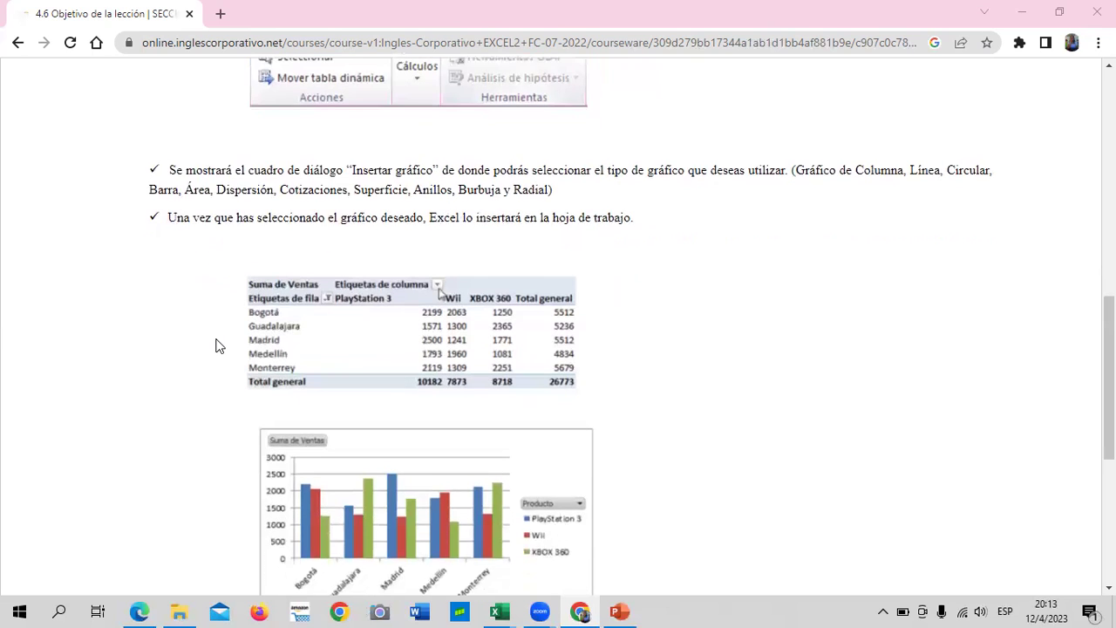
scroll(436, 279, "down", 2)
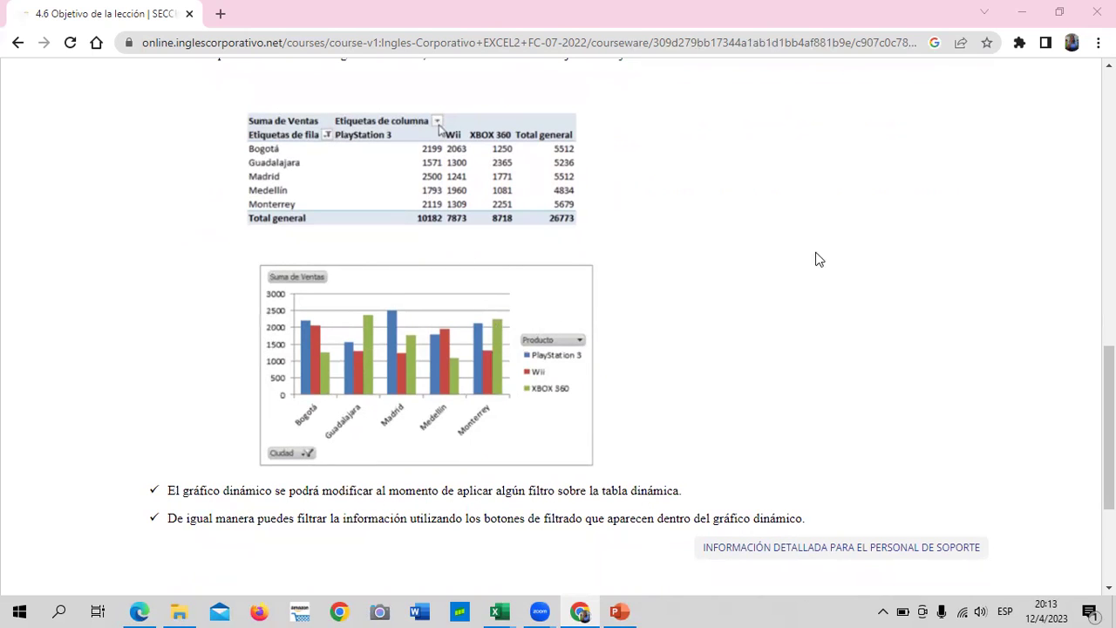
scroll(785, 307, "down", 2)
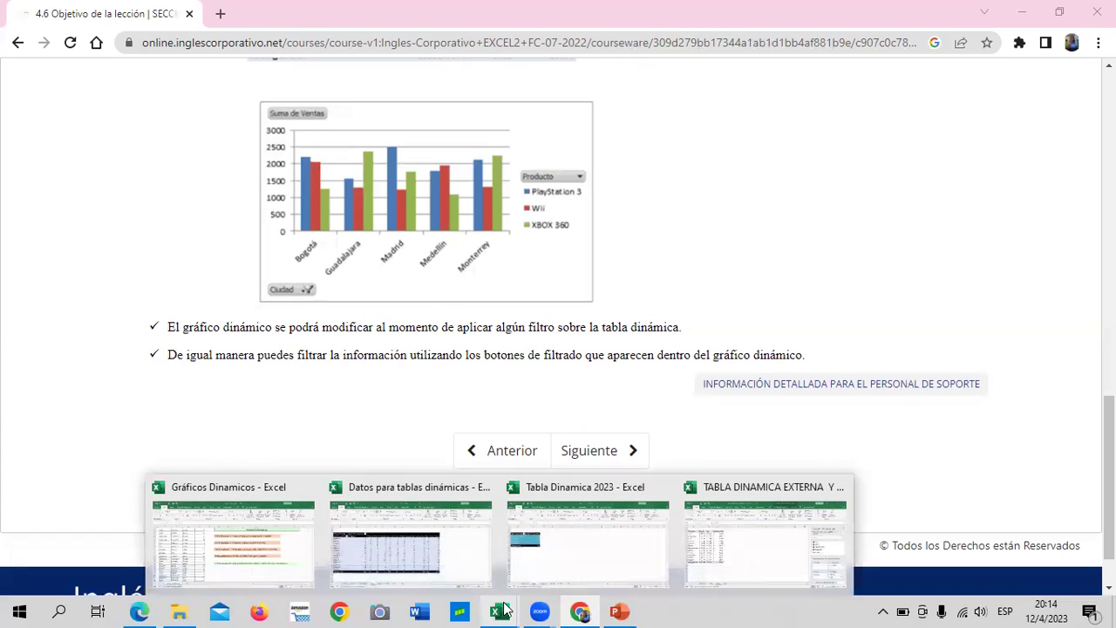
mouse_move(498, 611)
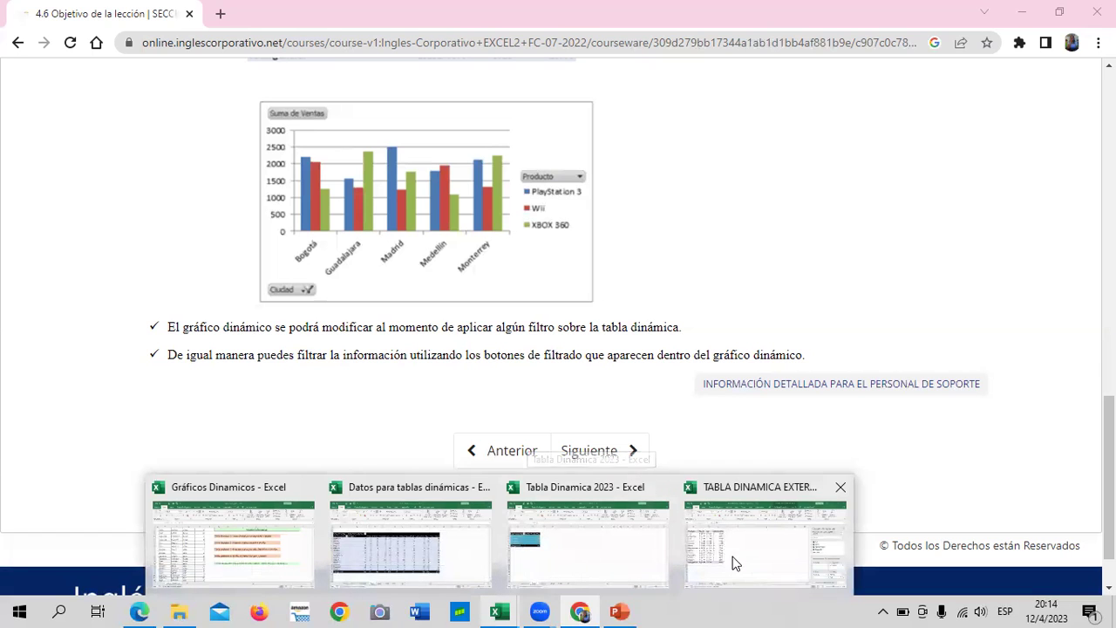
- Return to the Tabla Dinamica 2023 workbook and move through the sheet tabs to Tabla 1
left_click(599, 558)
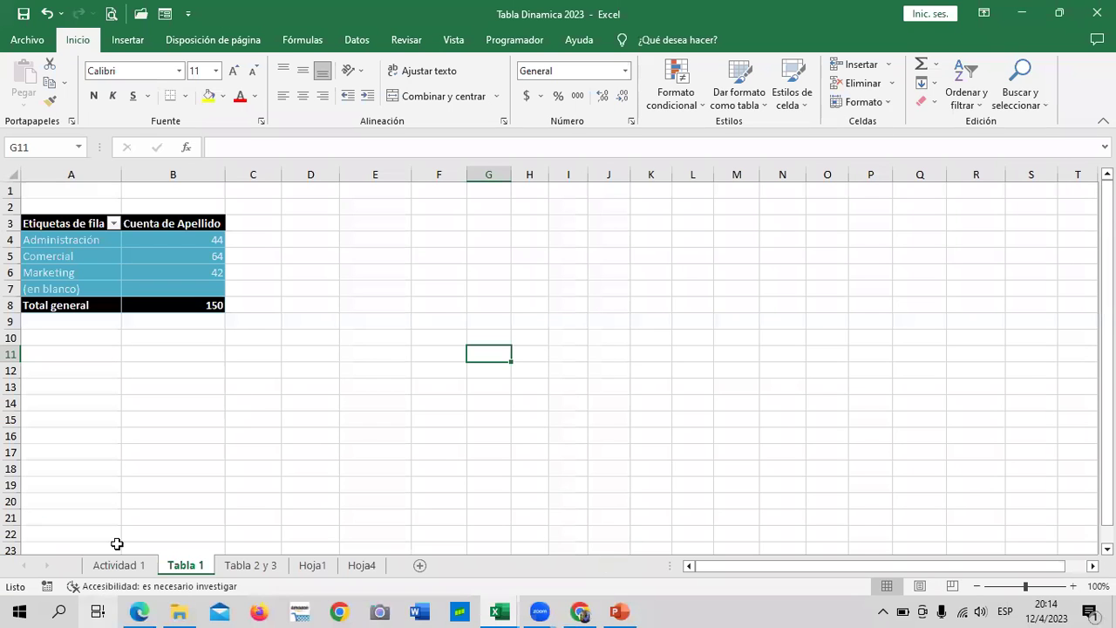
left_click(241, 566)
left_click(323, 568)
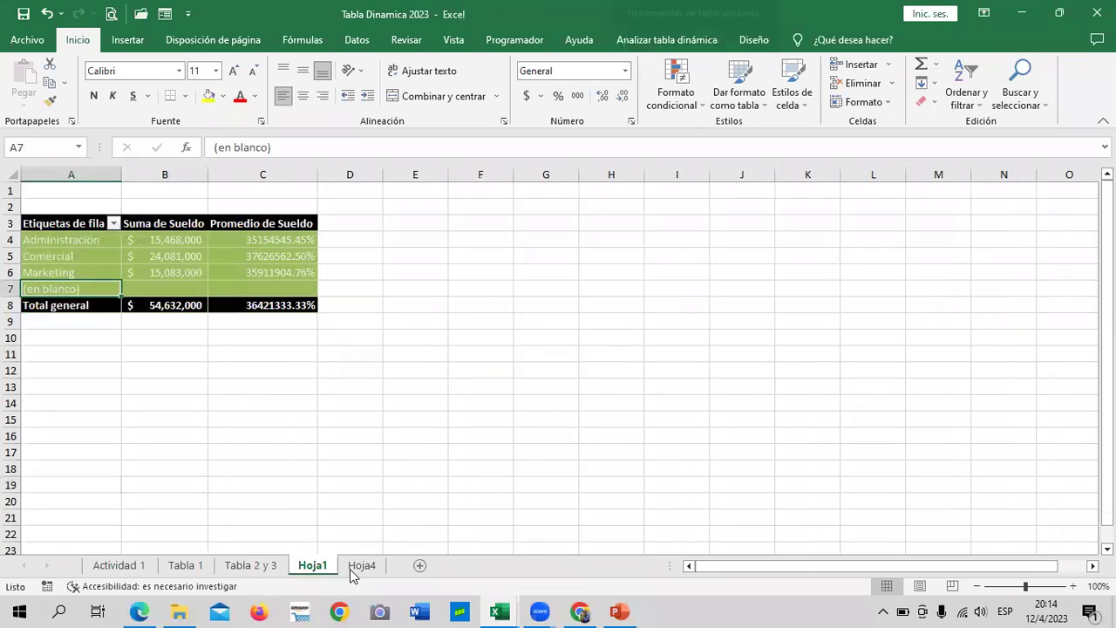
left_click(361, 565)
left_click(126, 568)
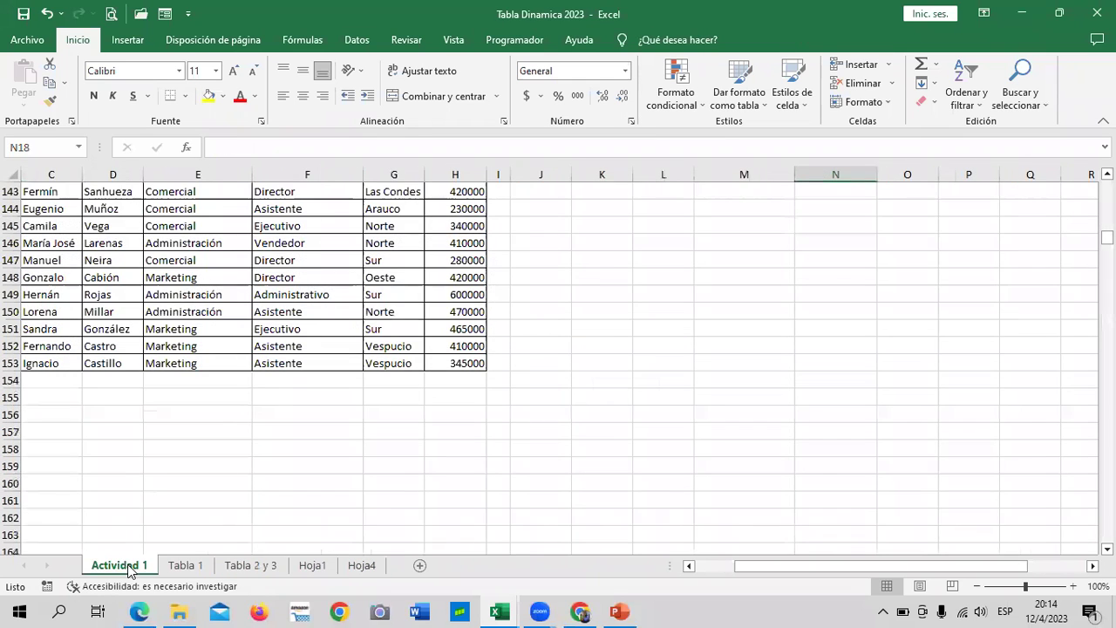
left_click(192, 569)
- Inspect the Tabla 1 pivot cells and open the context menu on the Marketing count
left_click(330, 272)
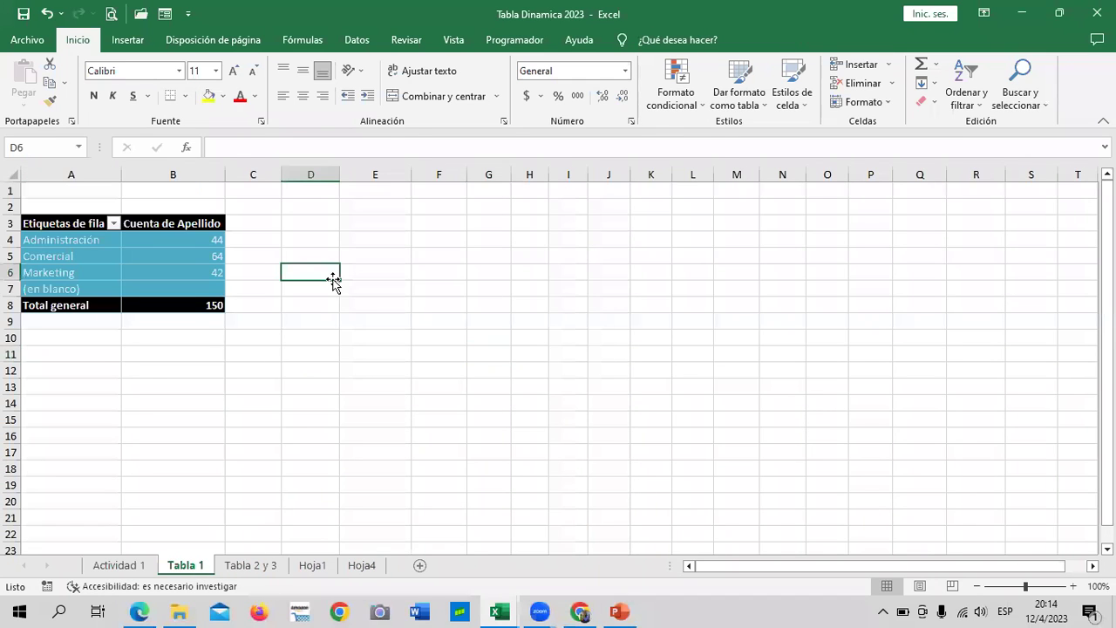
left_click(610, 337)
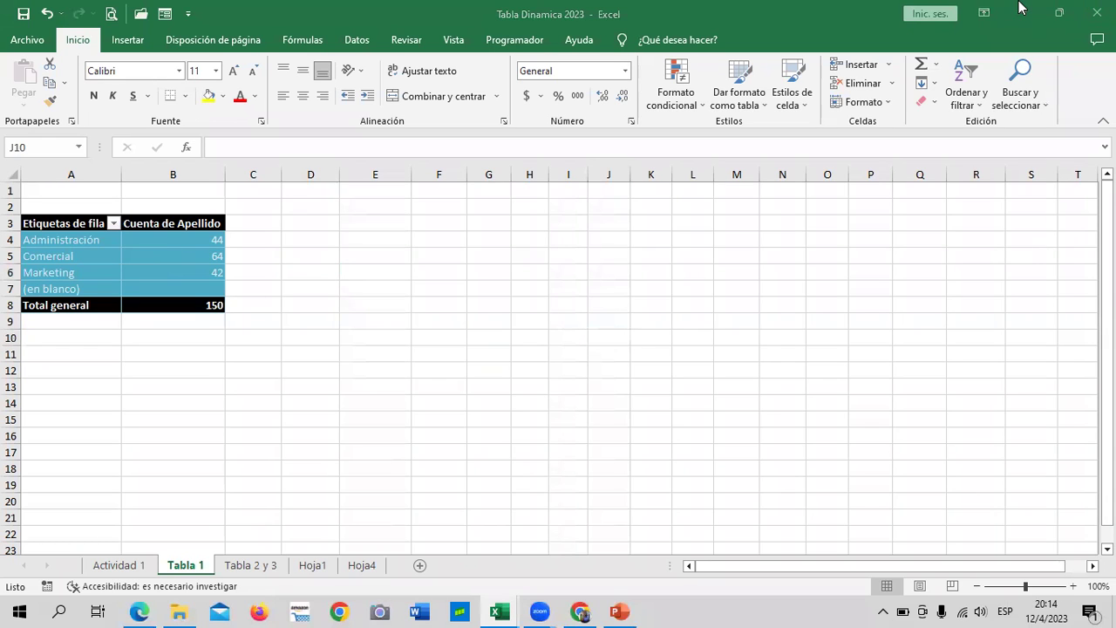
left_click(195, 250)
left_click(321, 266)
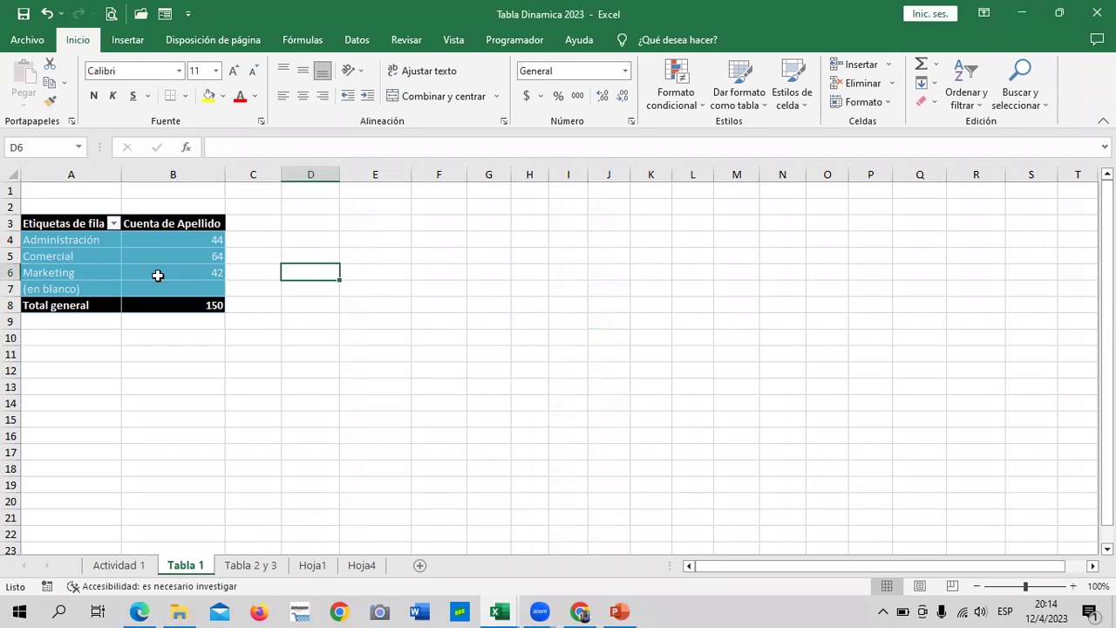
left_click(184, 270)
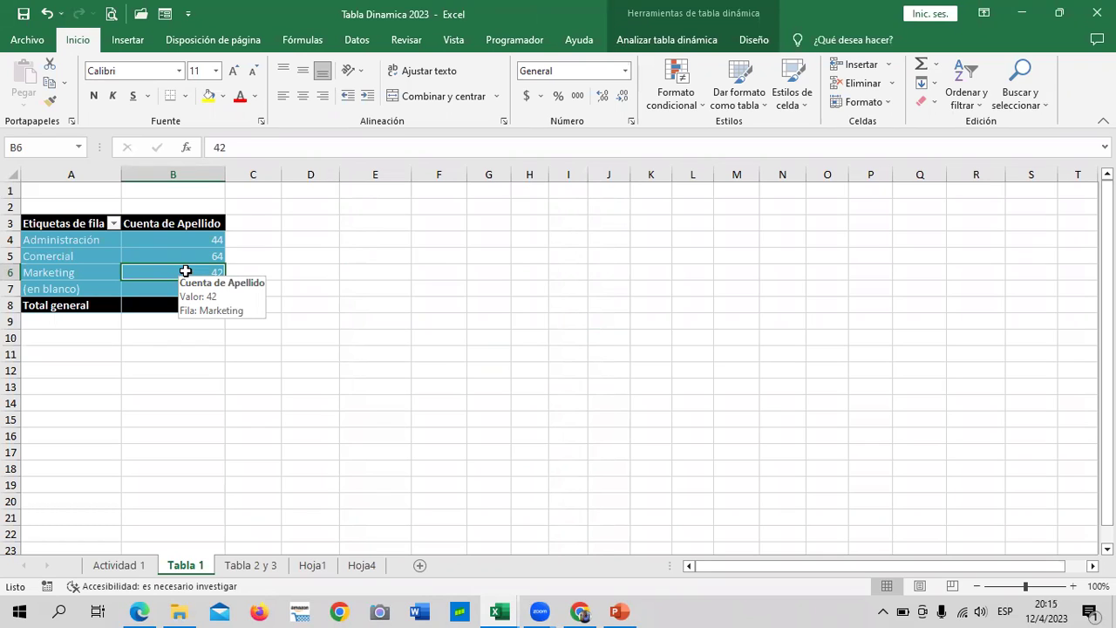
left_click(441, 239)
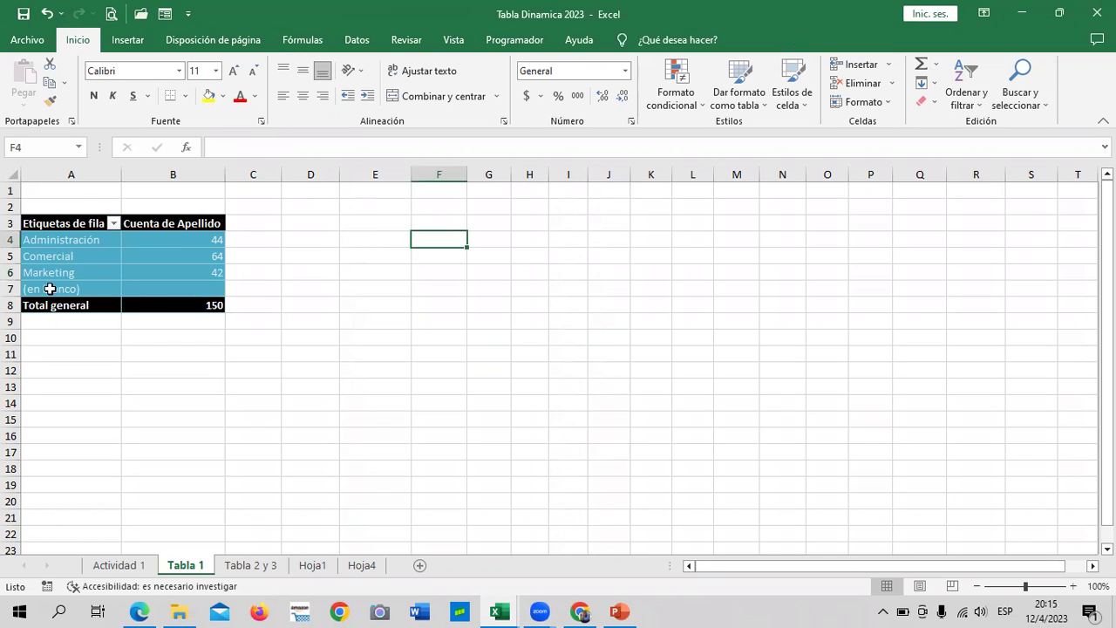
left_click(157, 307)
left_click(171, 226)
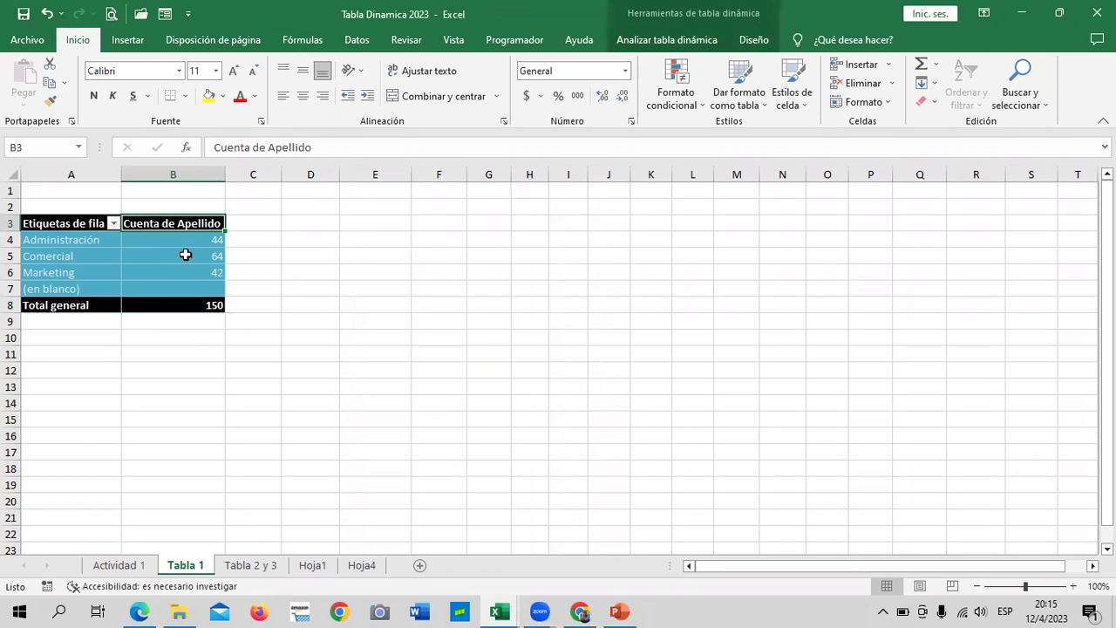
right_click(167, 280)
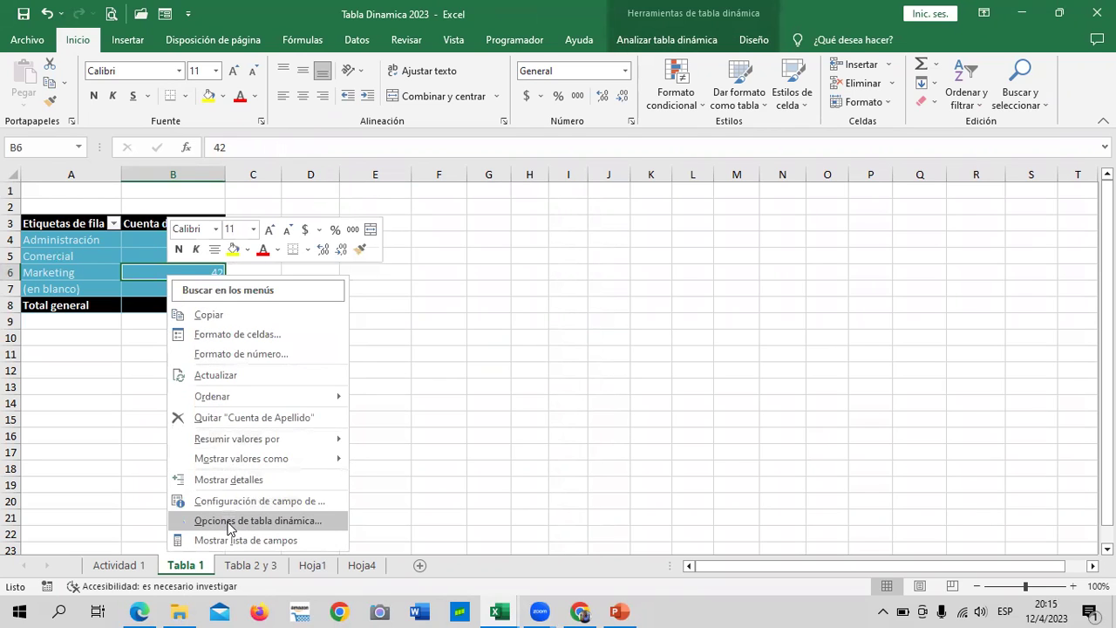
- Uncheck 'Para celdas vacías, mostrar' in the pivot table options so (en blanco) shows 0
left_click(229, 521)
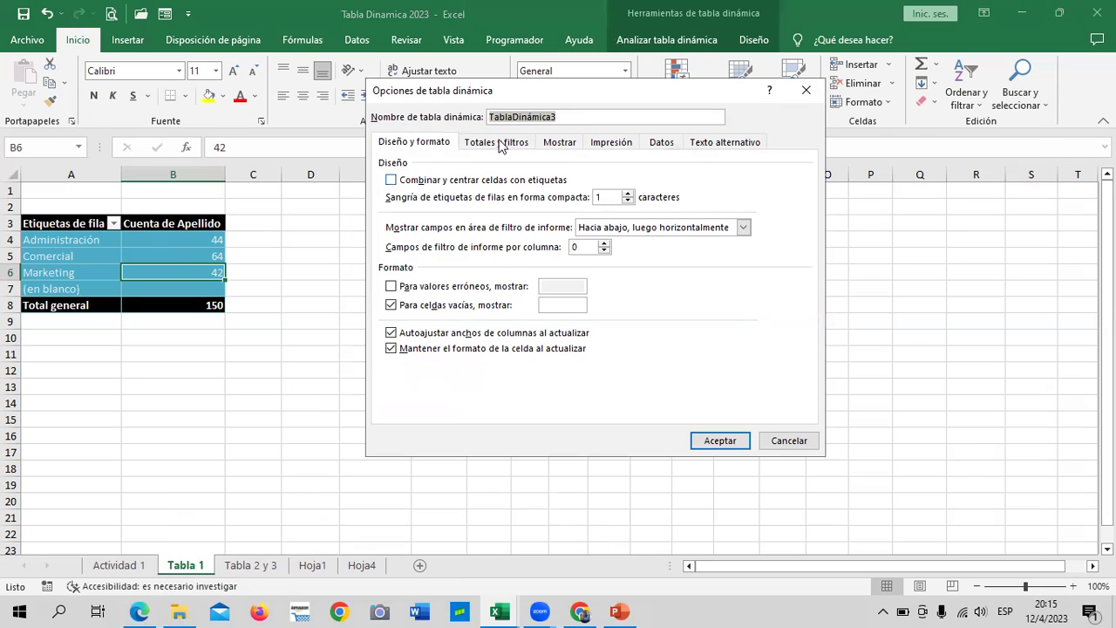
left_click(440, 144)
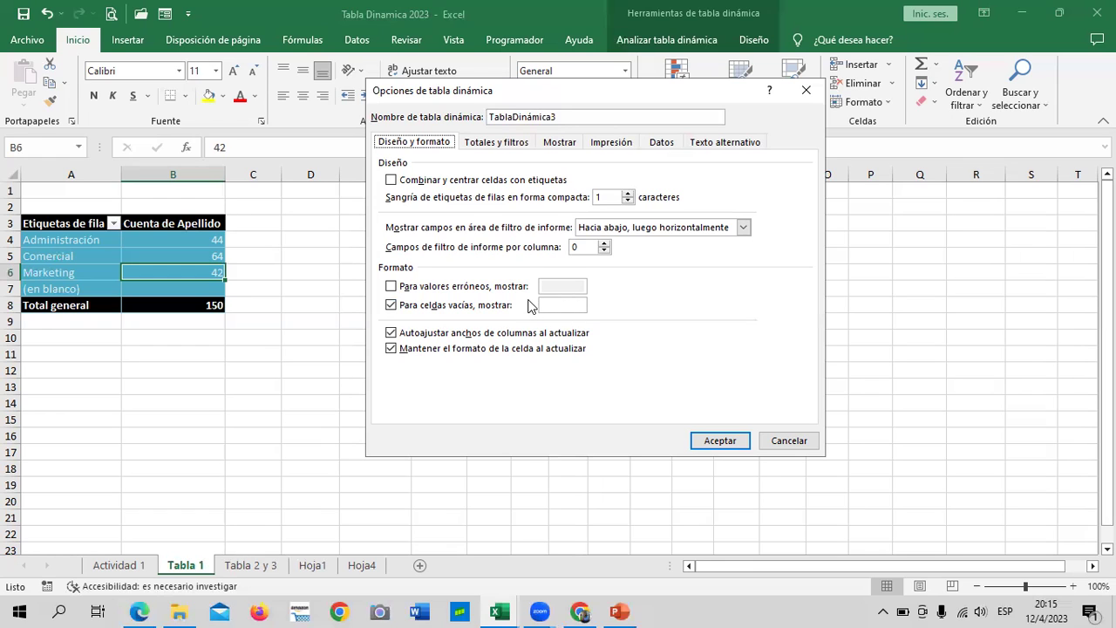
left_click(392, 307)
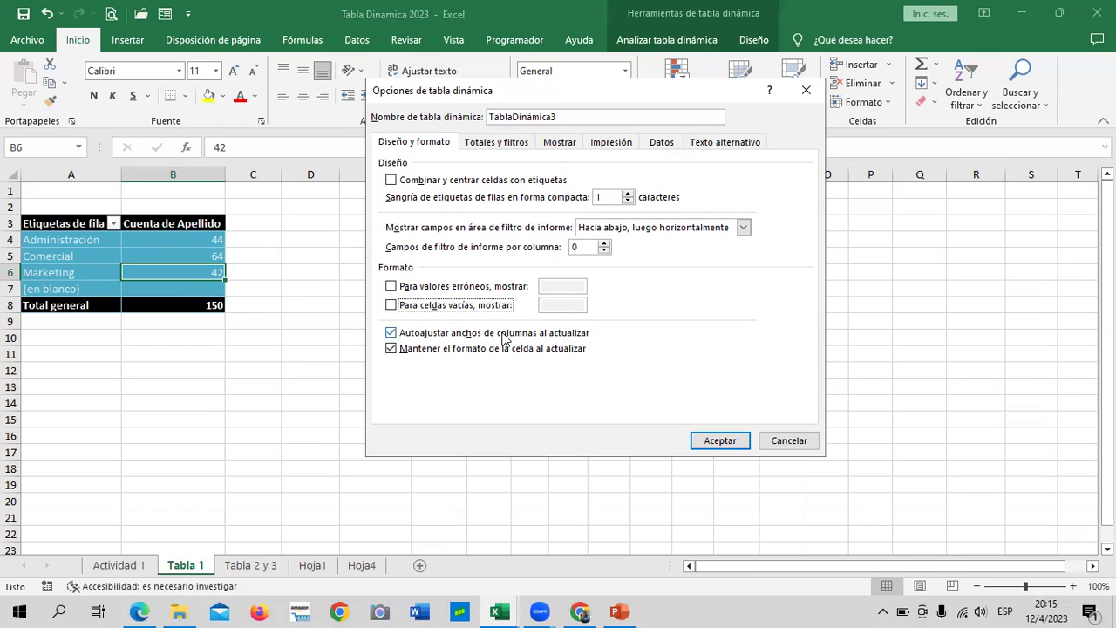
left_click(717, 440)
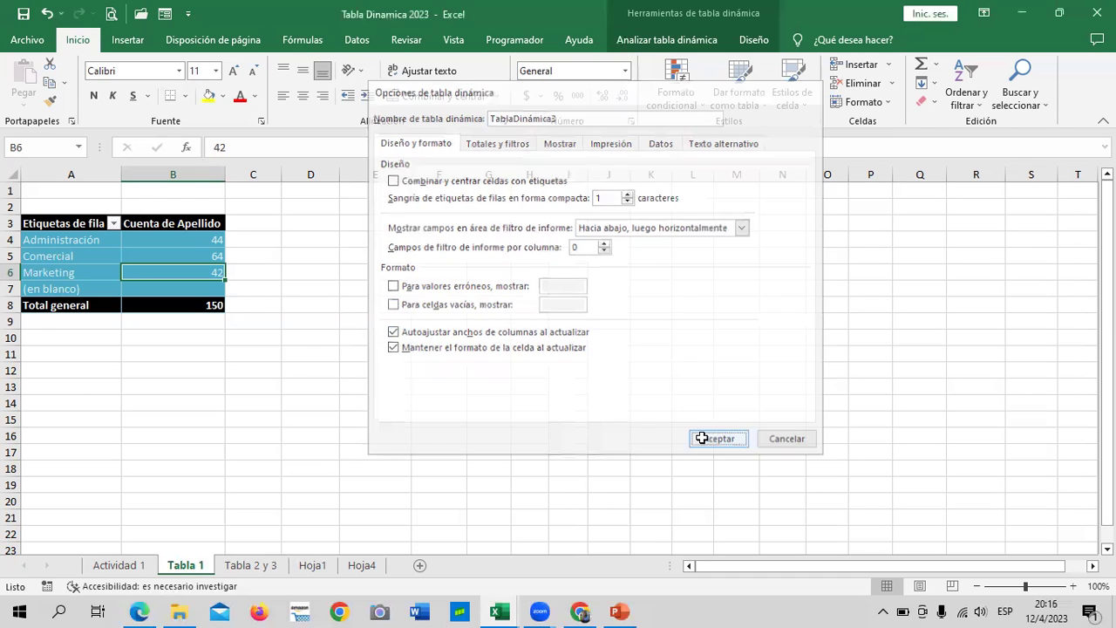
left_click(530, 303)
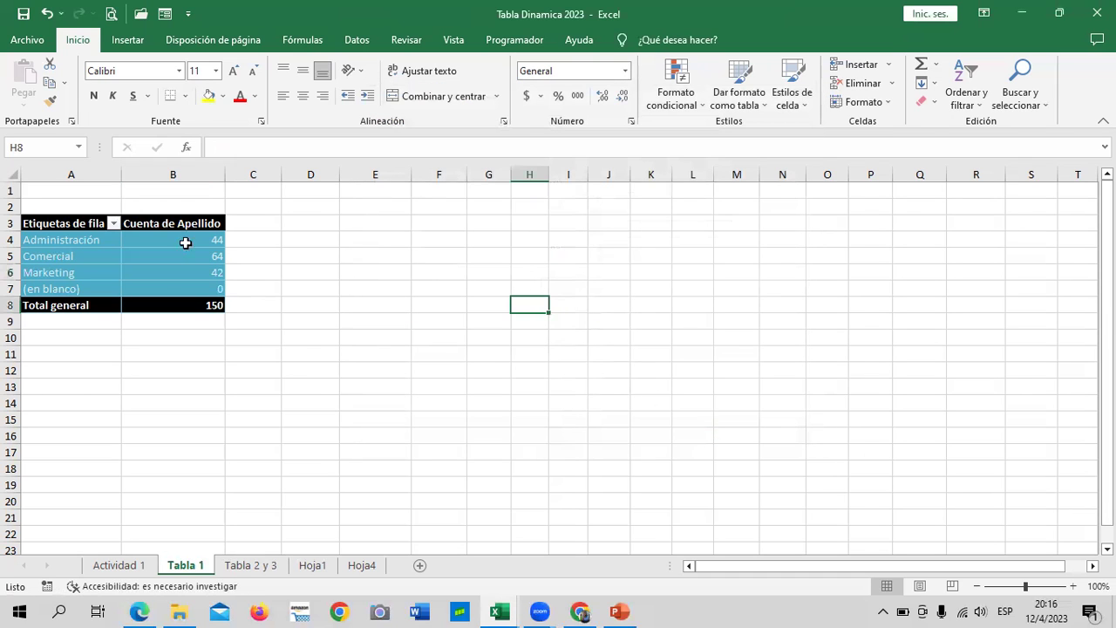
left_click(170, 288)
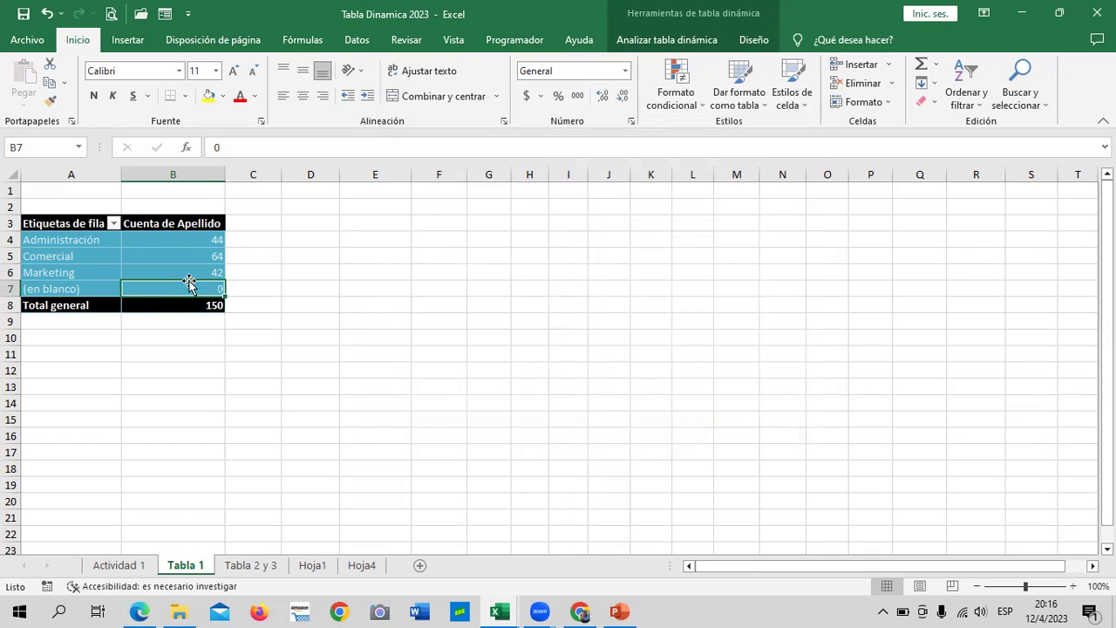
left_click(169, 244)
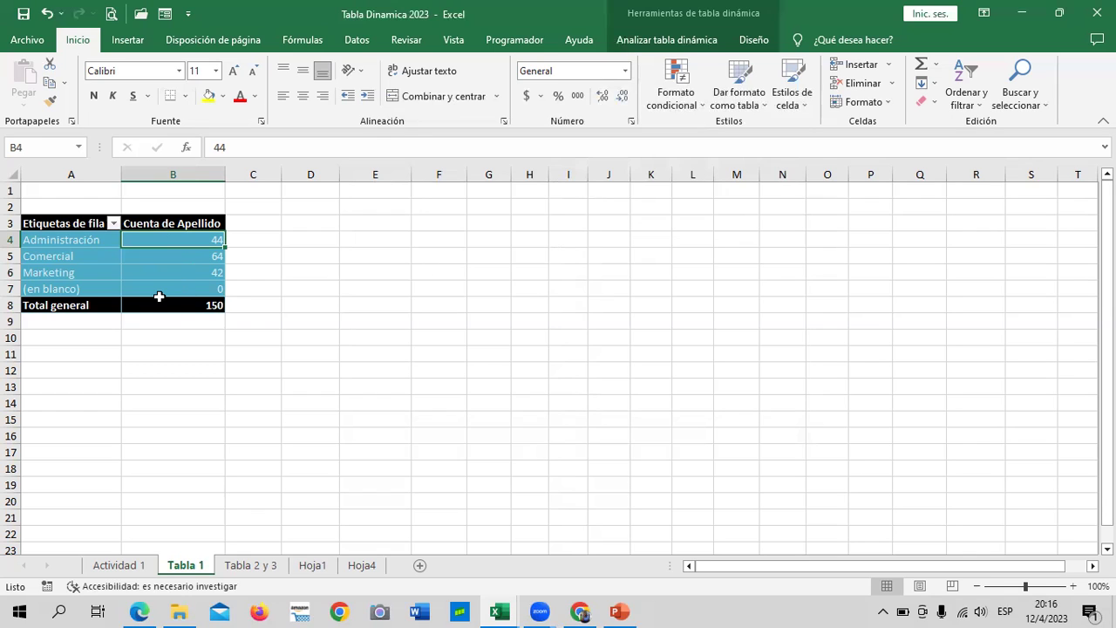
mouse_move(173, 304)
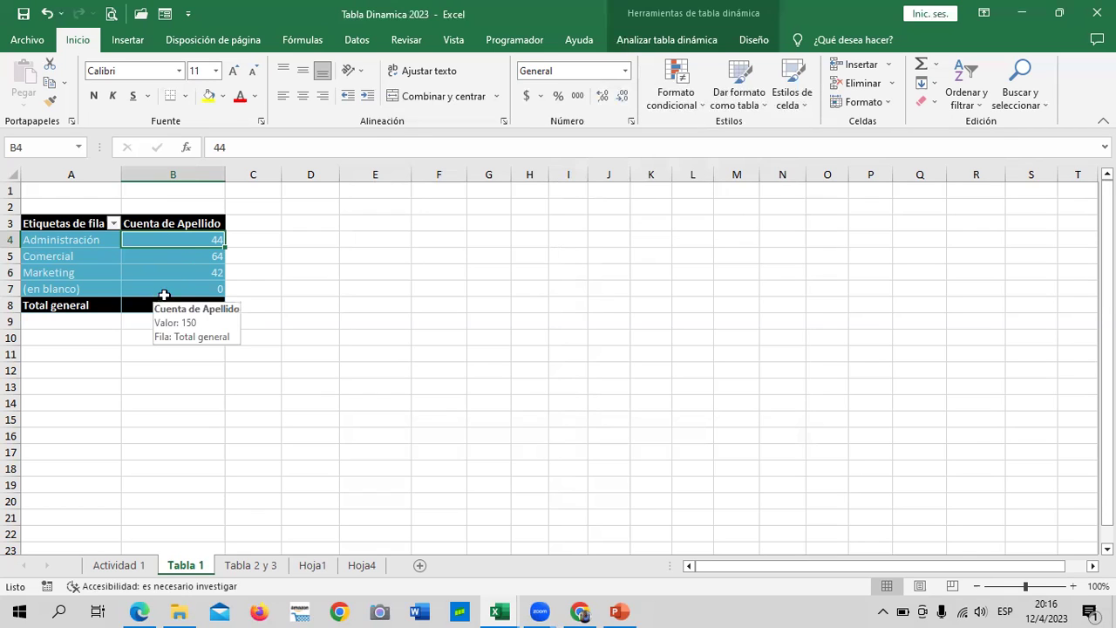
left_click(368, 270)
left_click(206, 286)
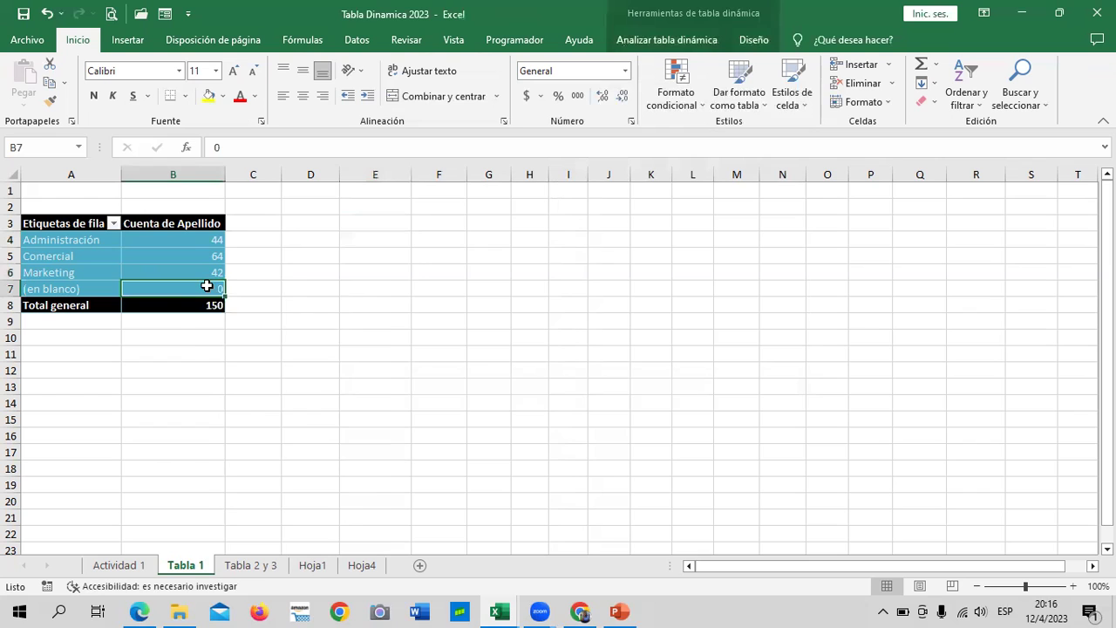
- Re-check 'Para celdas vacías, mostrar' with an empty box so (en blanco) reads blank
right_click(207, 286)
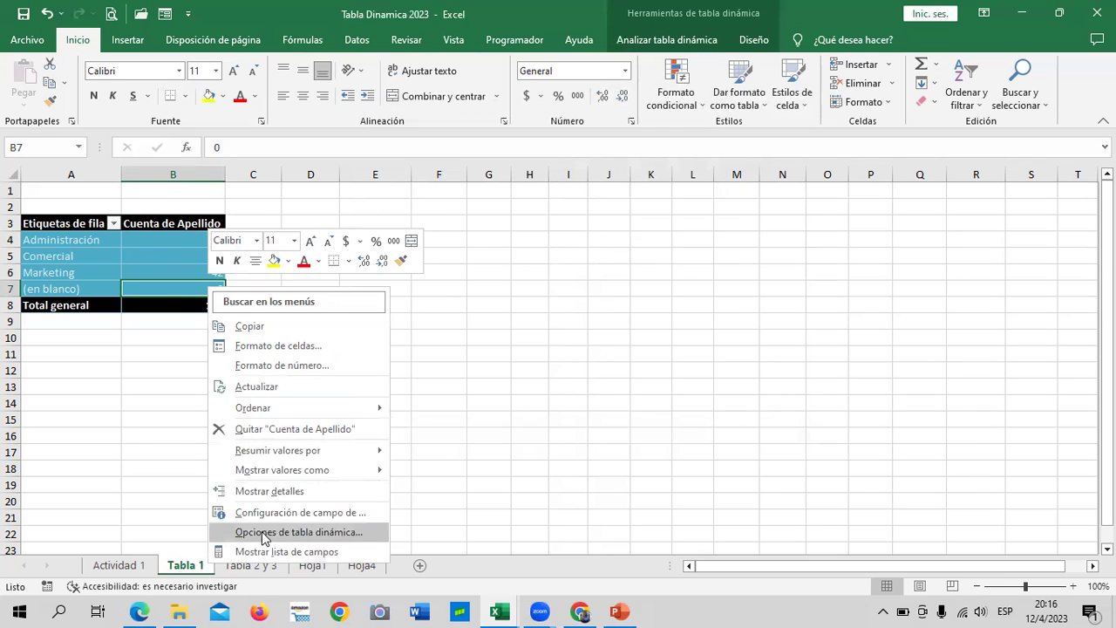
left_click(261, 536)
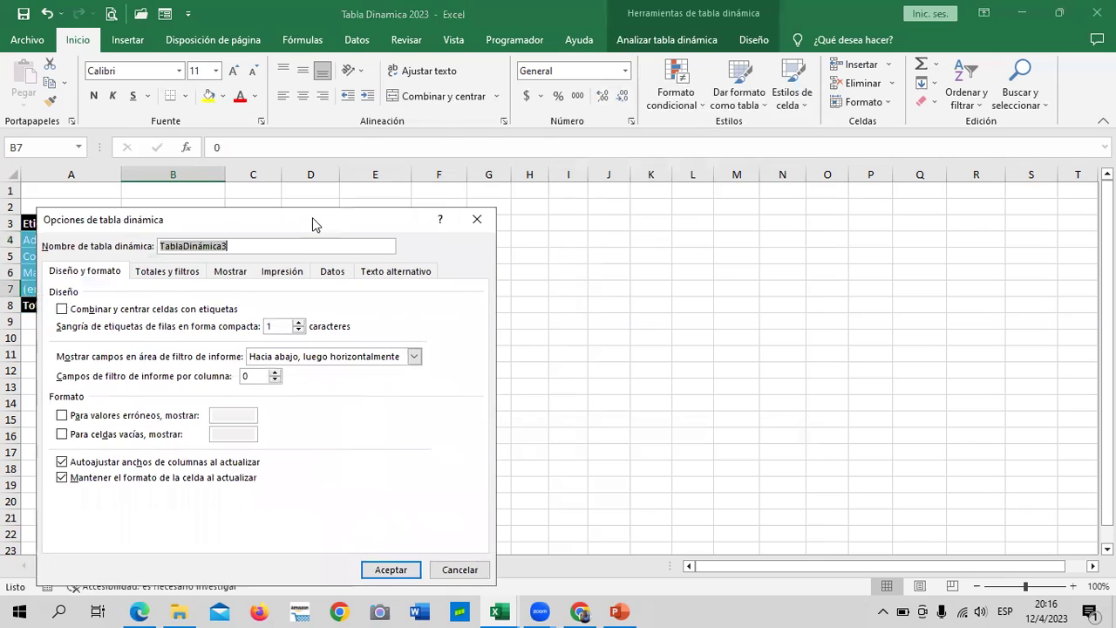
left_click_drag(312, 225, 704, 74)
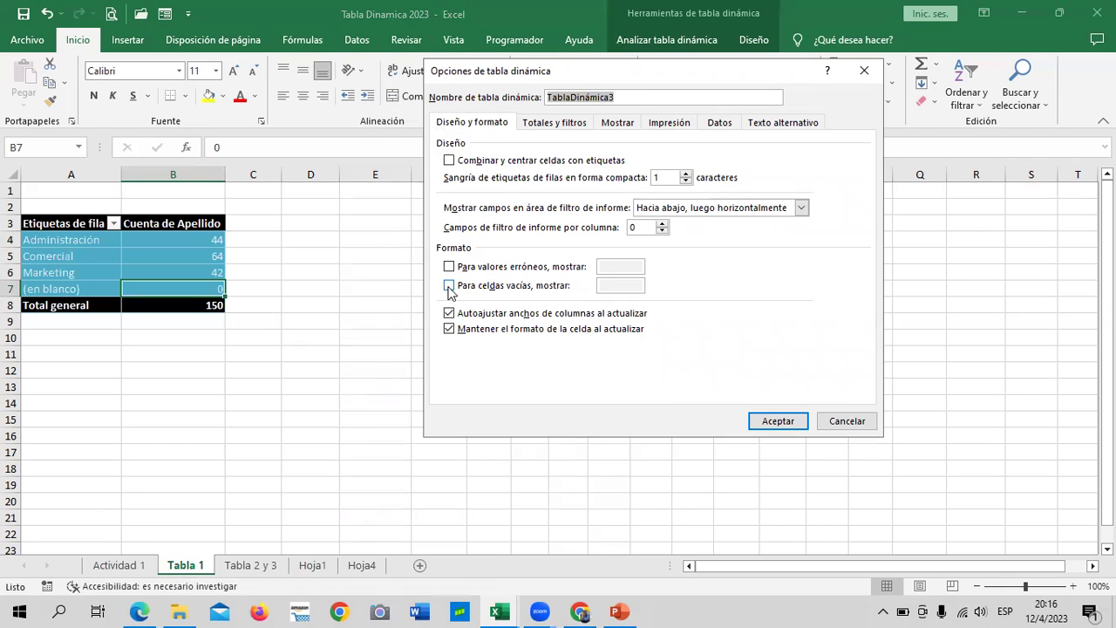
left_click(449, 287)
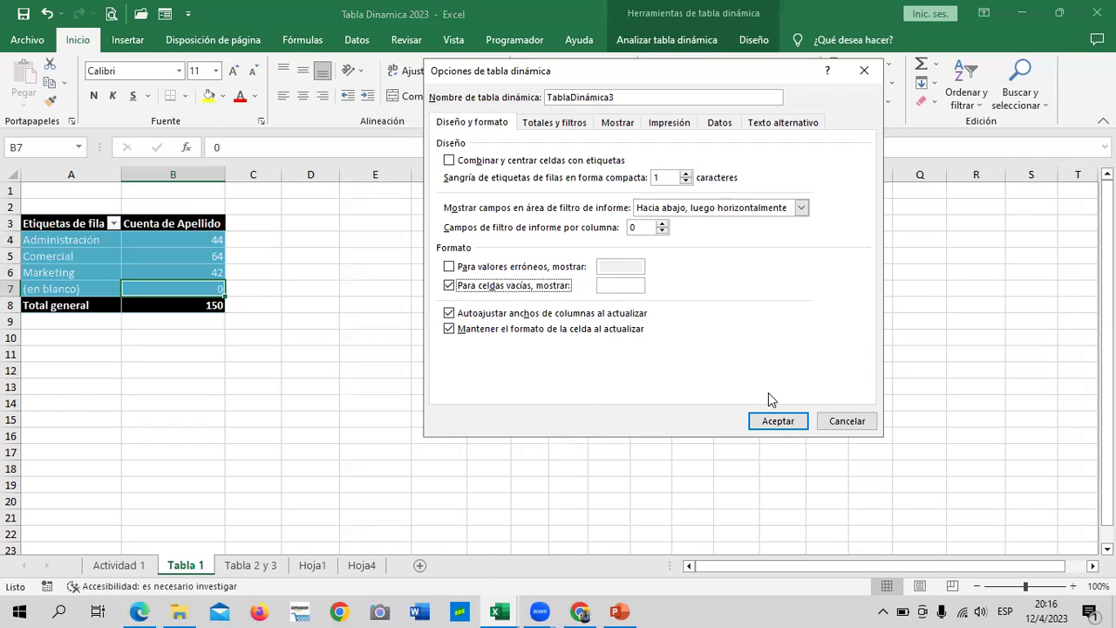
left_click(776, 422)
left_click(204, 290)
left_click(88, 293)
left_click(174, 294)
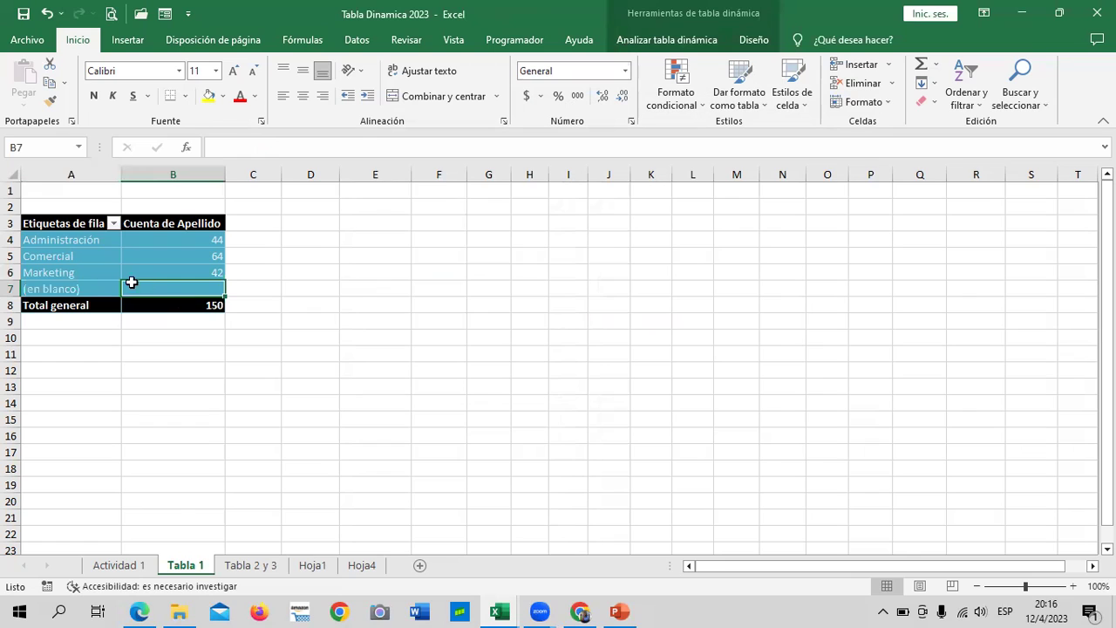
left_click(71, 289)
- Select the Administración count of 44 and show the Analizar tabla dinámica tab after browsing Insertar
left_click(160, 293)
left_click(387, 305)
left_click(187, 240)
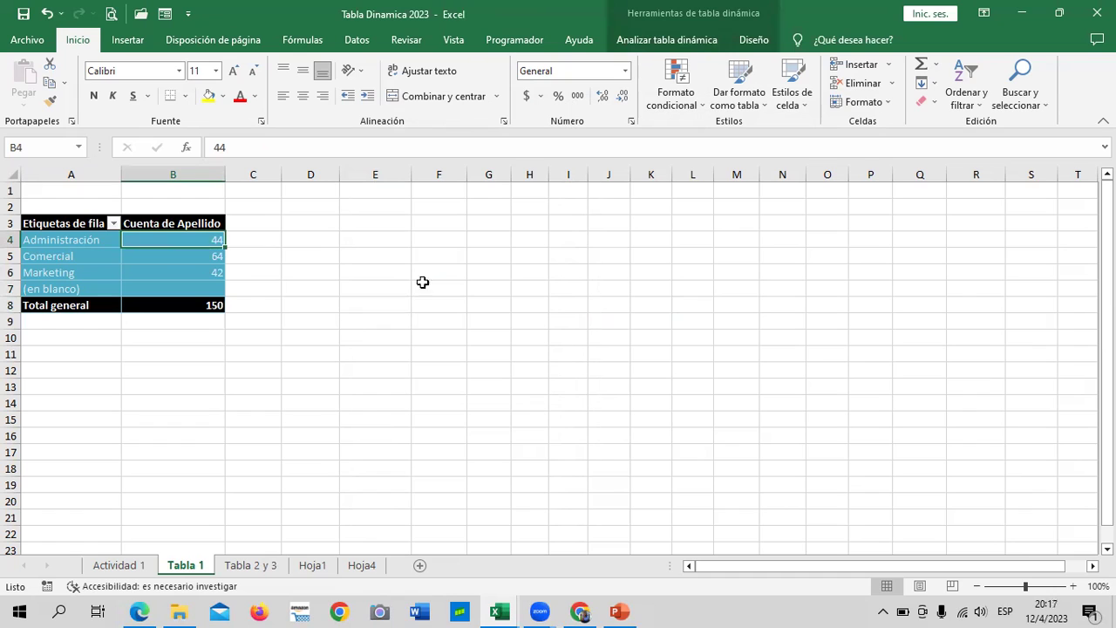
left_click(178, 269)
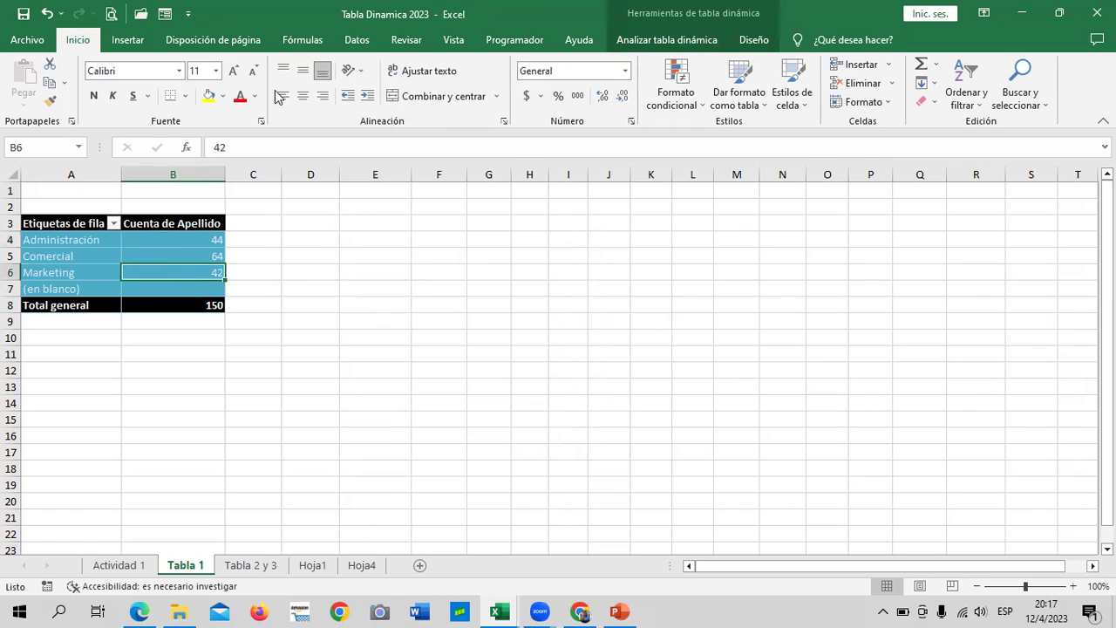
left_click(709, 42)
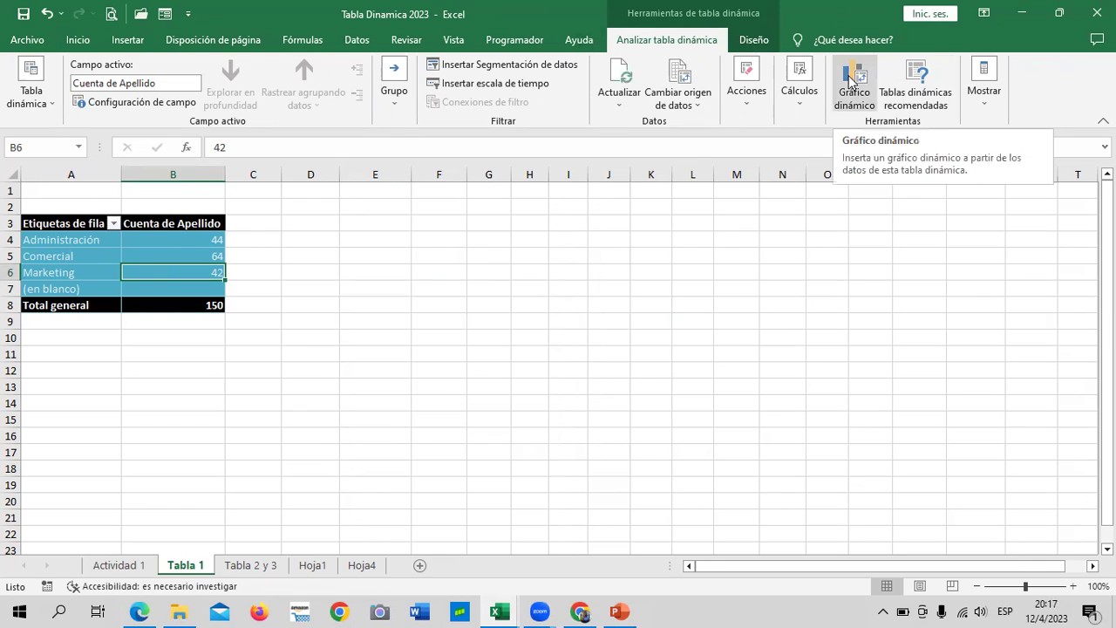
left_click(131, 41)
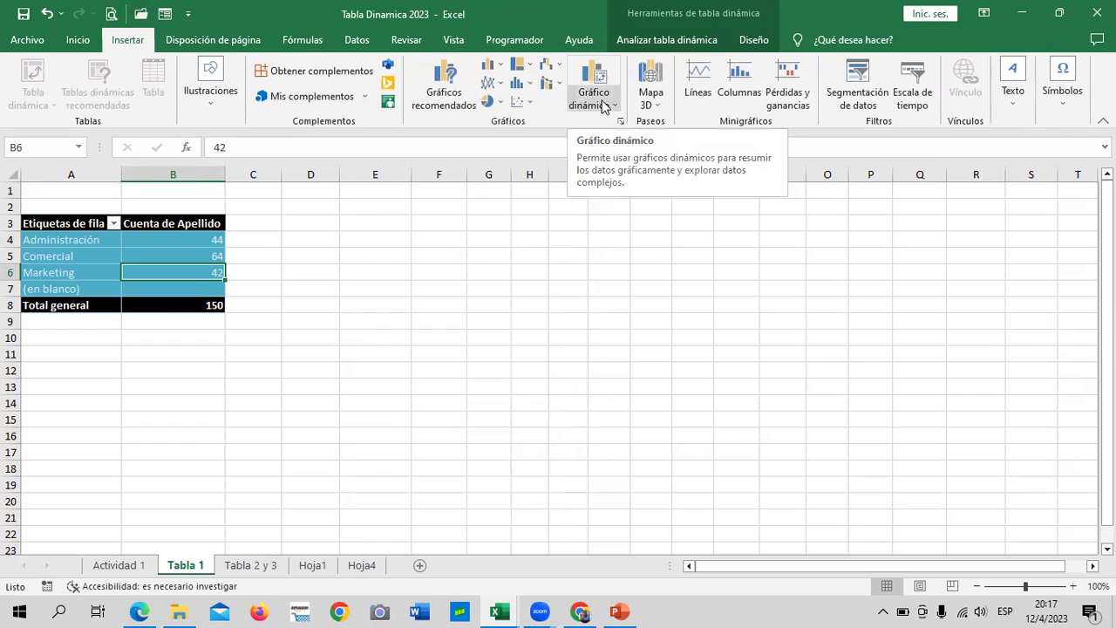
left_click(180, 242)
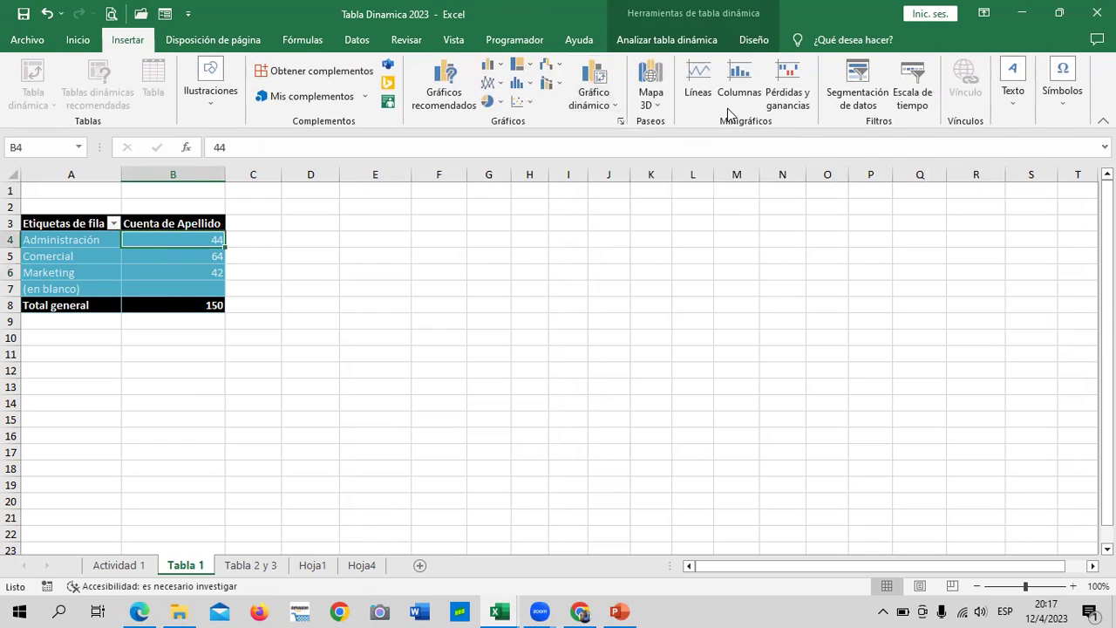
left_click(688, 42)
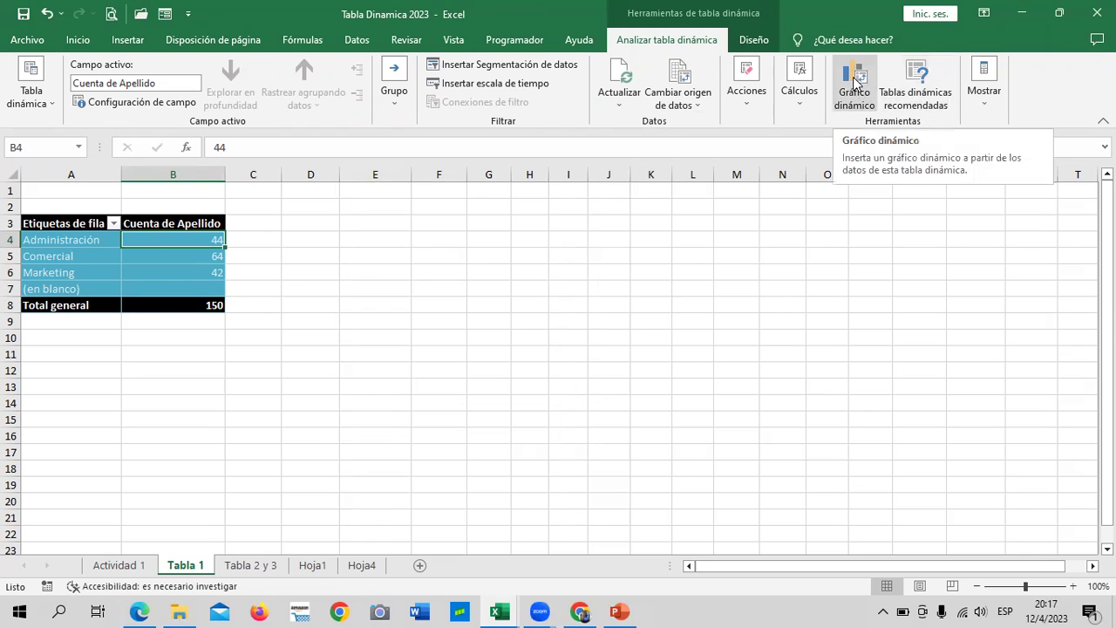
left_click(461, 274)
left_click(160, 243)
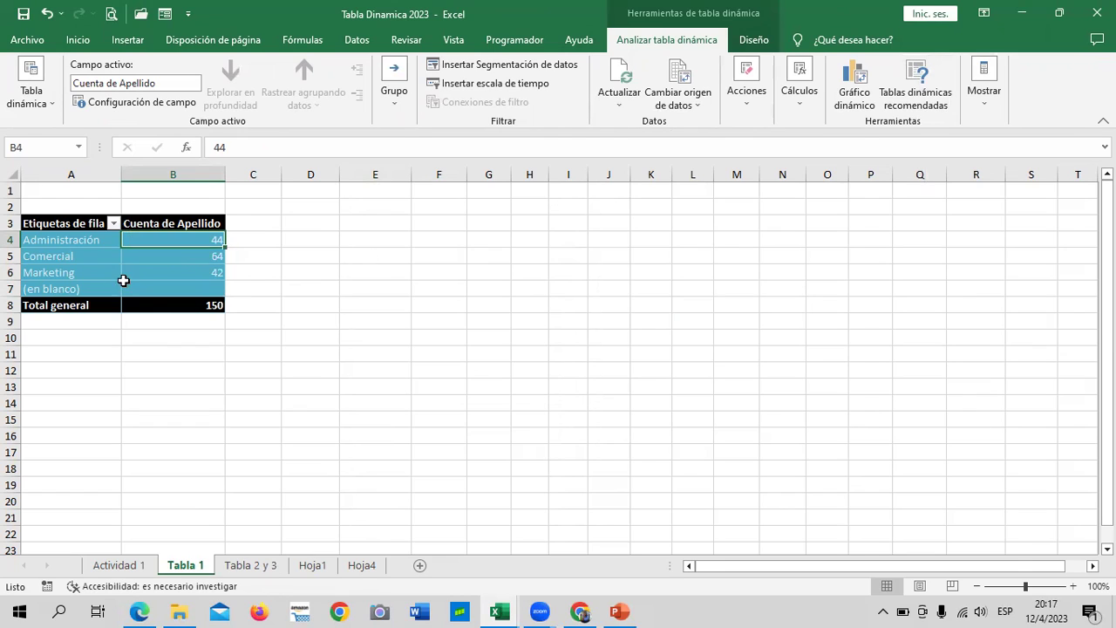
- Preview Líneas, Circular, Combinado, Cascada, Cajas y bigotes and Histograma types, then cancel
left_click(854, 83)
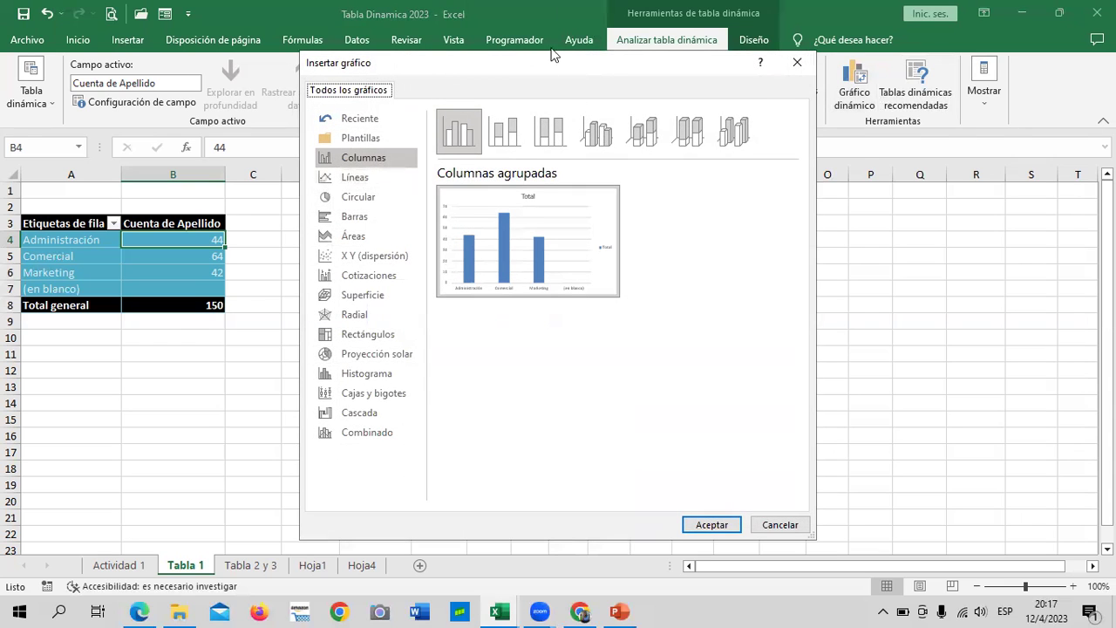
left_click_drag(583, 76, 602, 27)
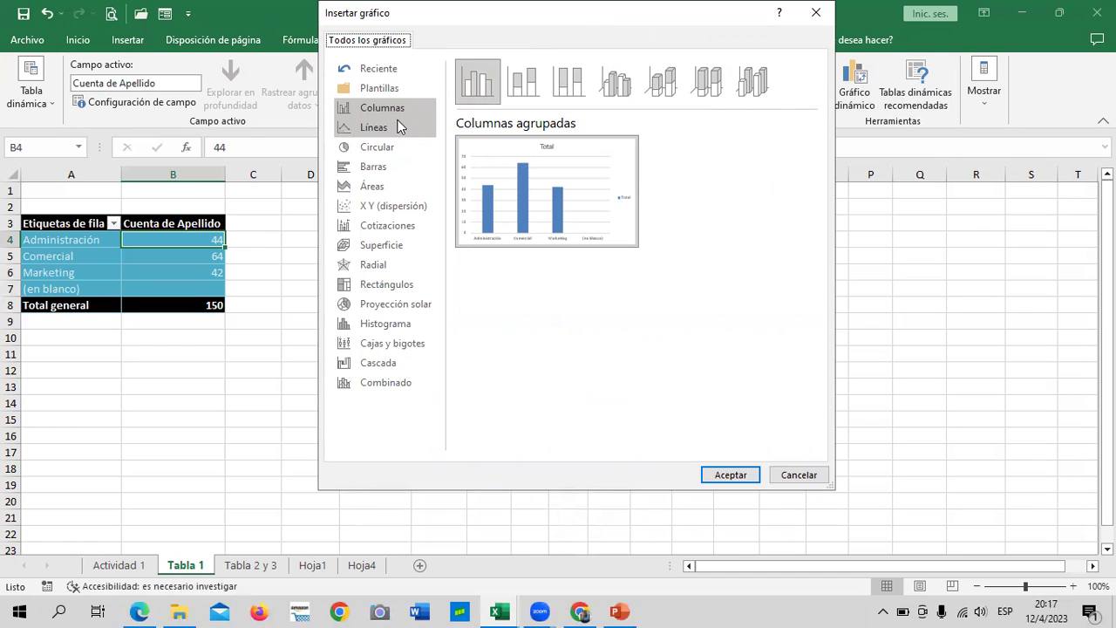
left_click(398, 127)
left_click(391, 147)
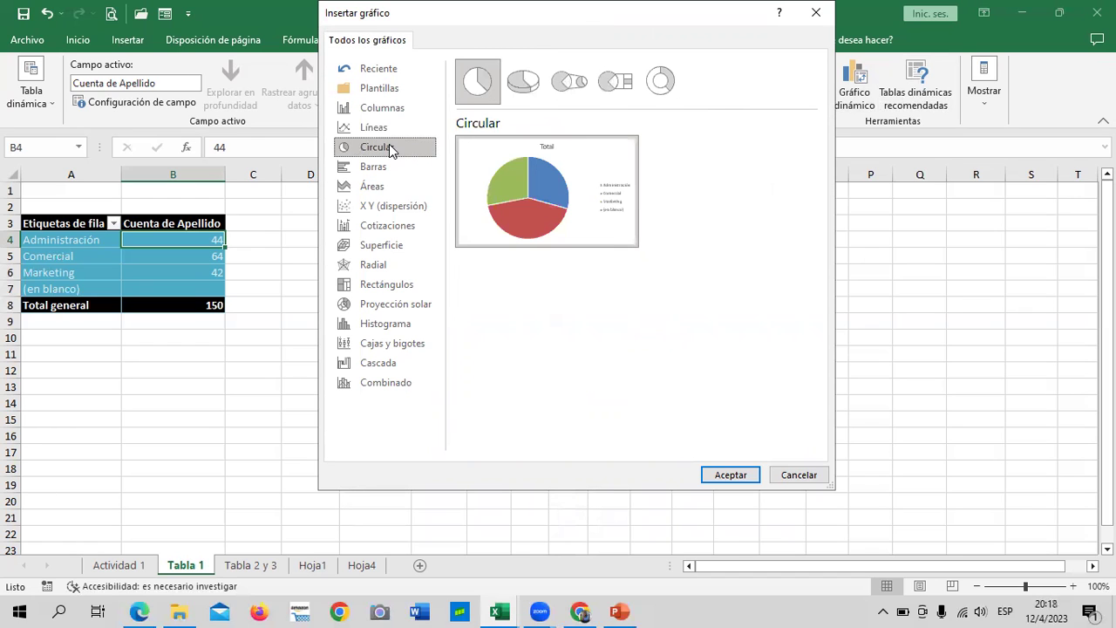
left_click(414, 385)
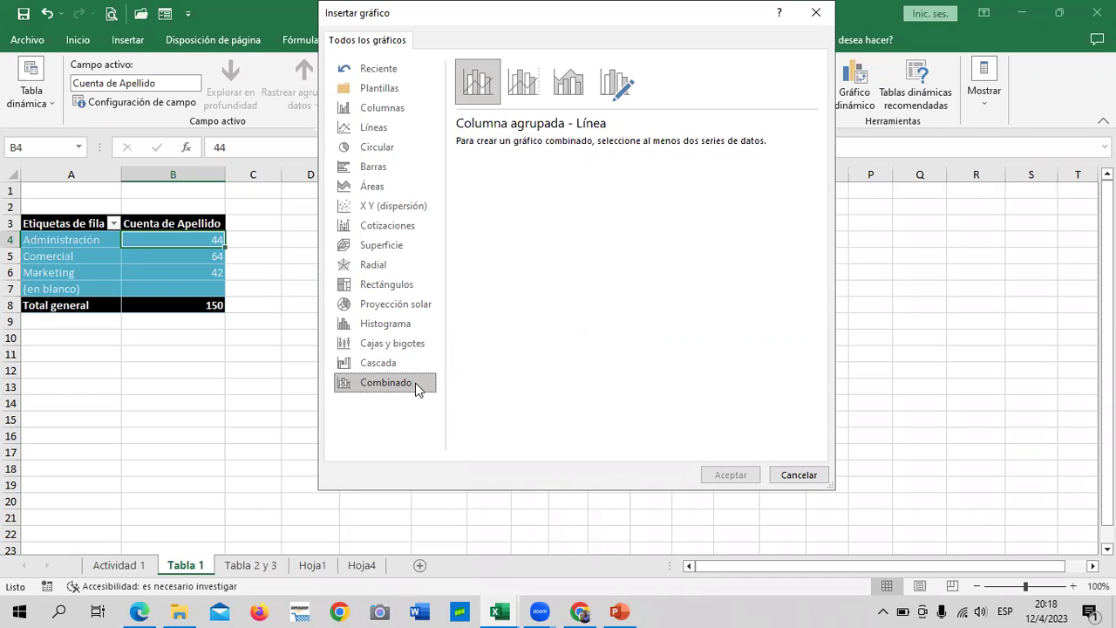
left_click(395, 365)
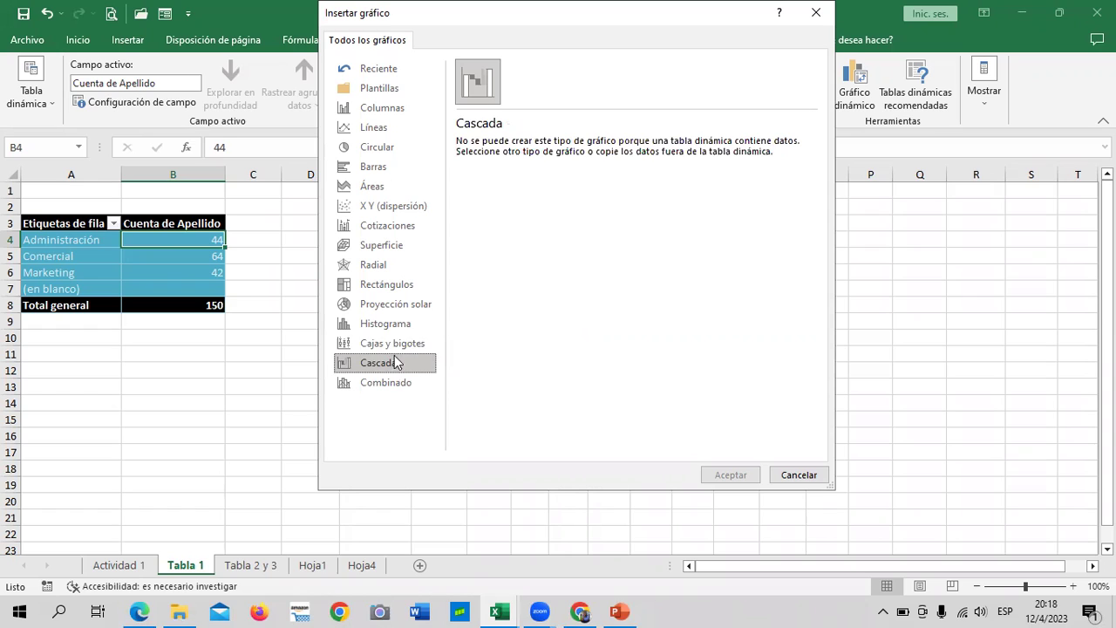
left_click(395, 346)
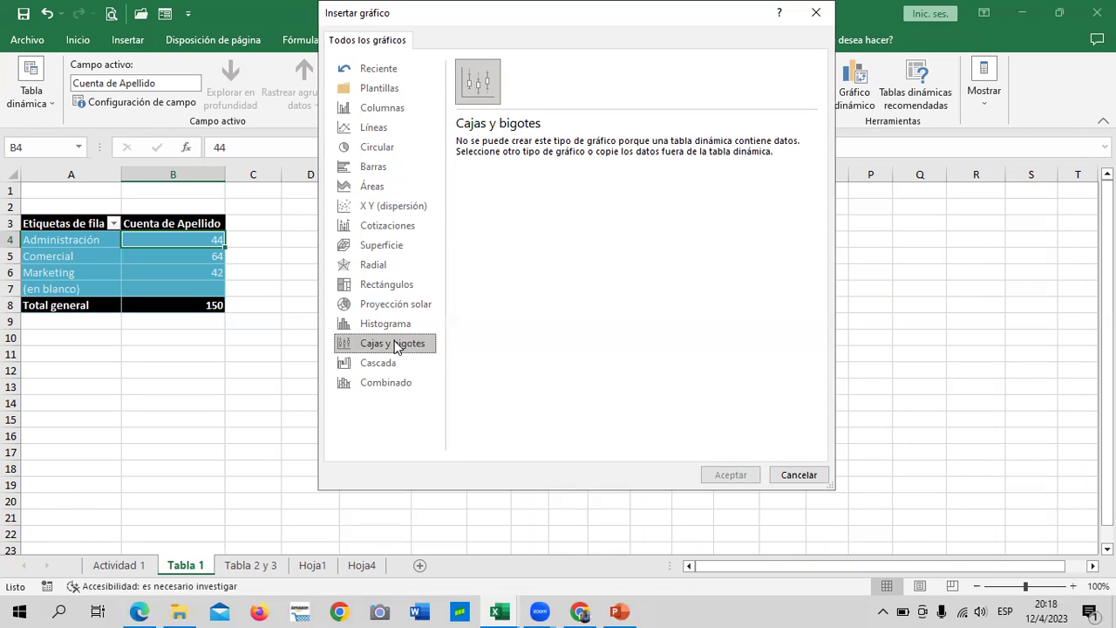
left_click(384, 323)
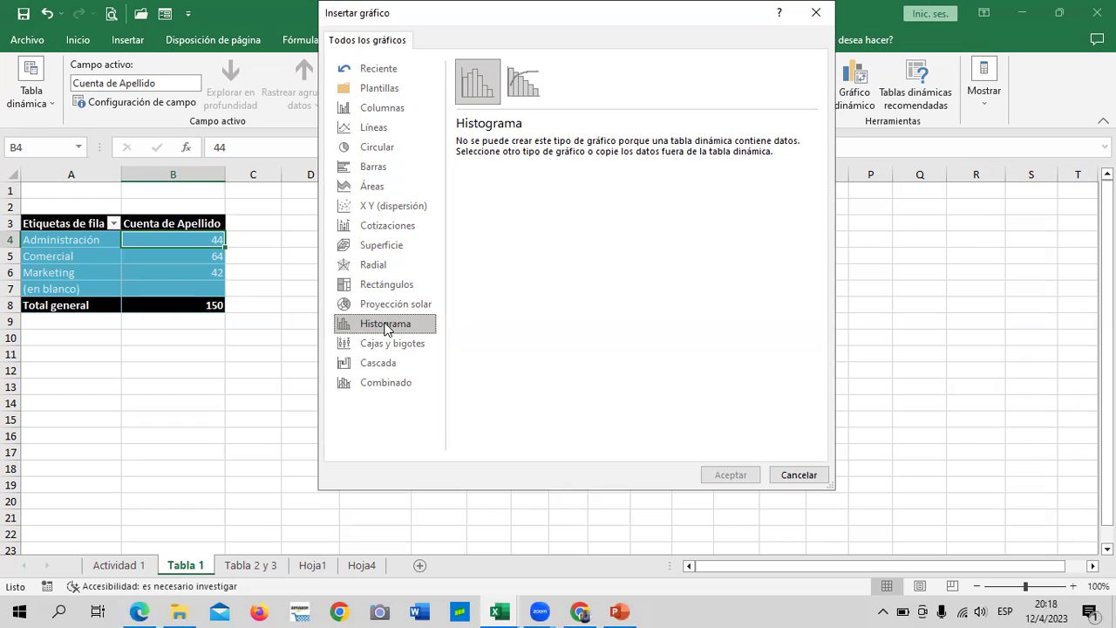
left_click(384, 384)
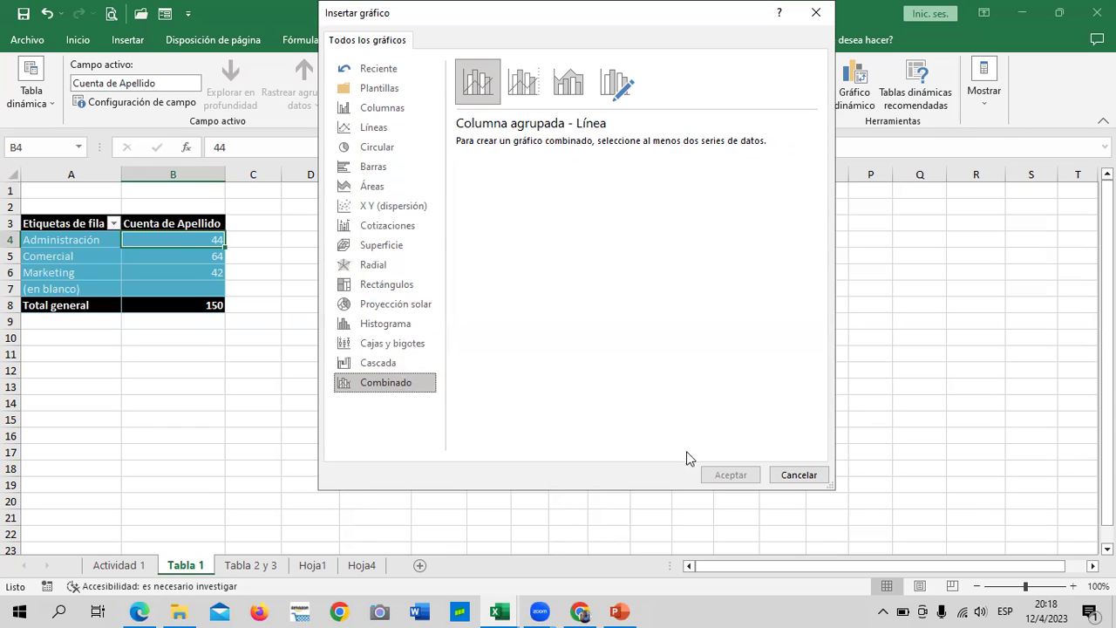
left_click(797, 476)
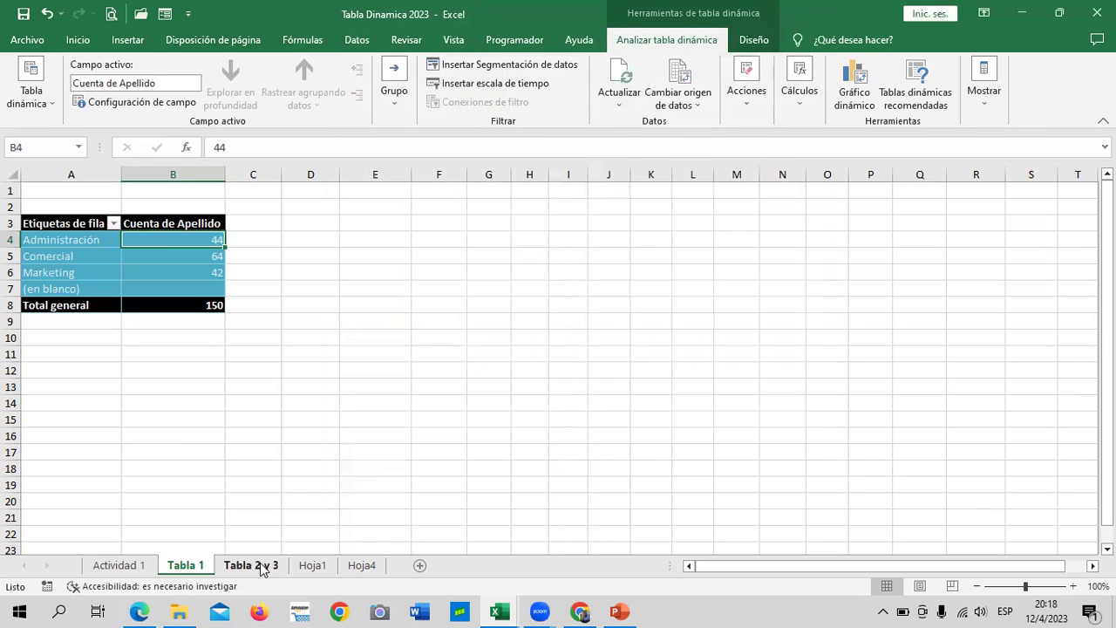
- Switch to Tabla 2 y 3 and review its department and Sucursal filters unchanged
left_click(261, 566)
left_click(247, 272)
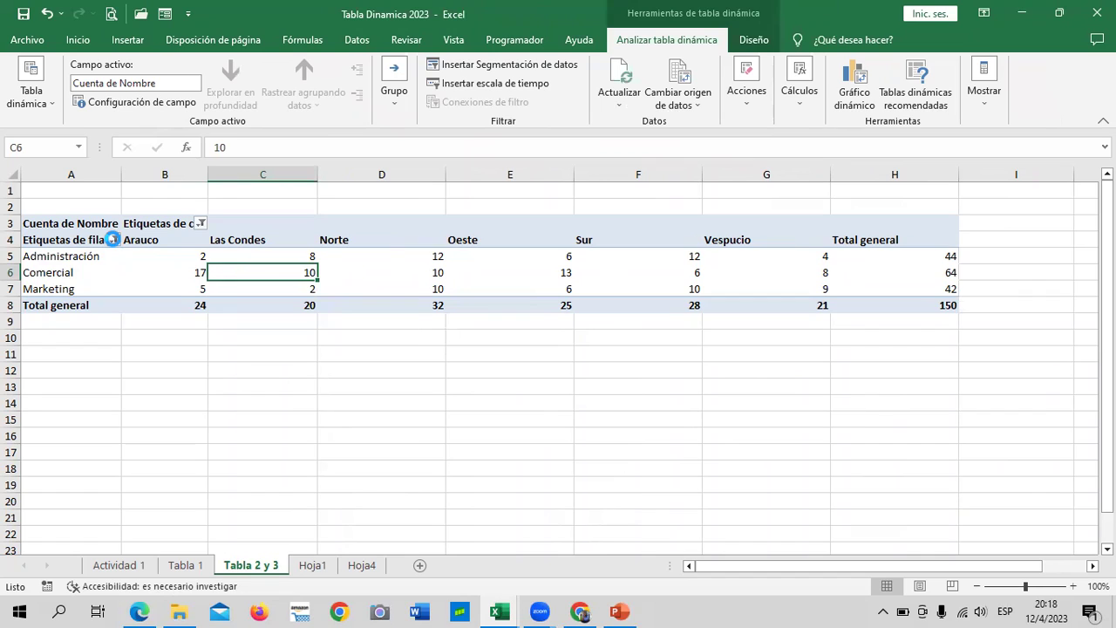
left_click(113, 239)
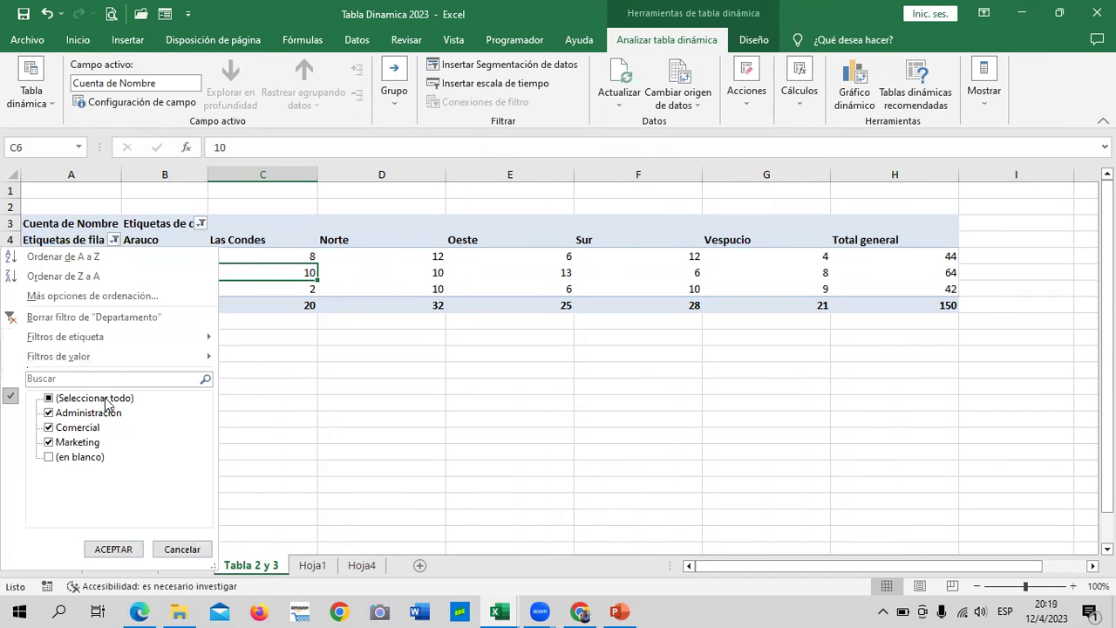
left_click(108, 401)
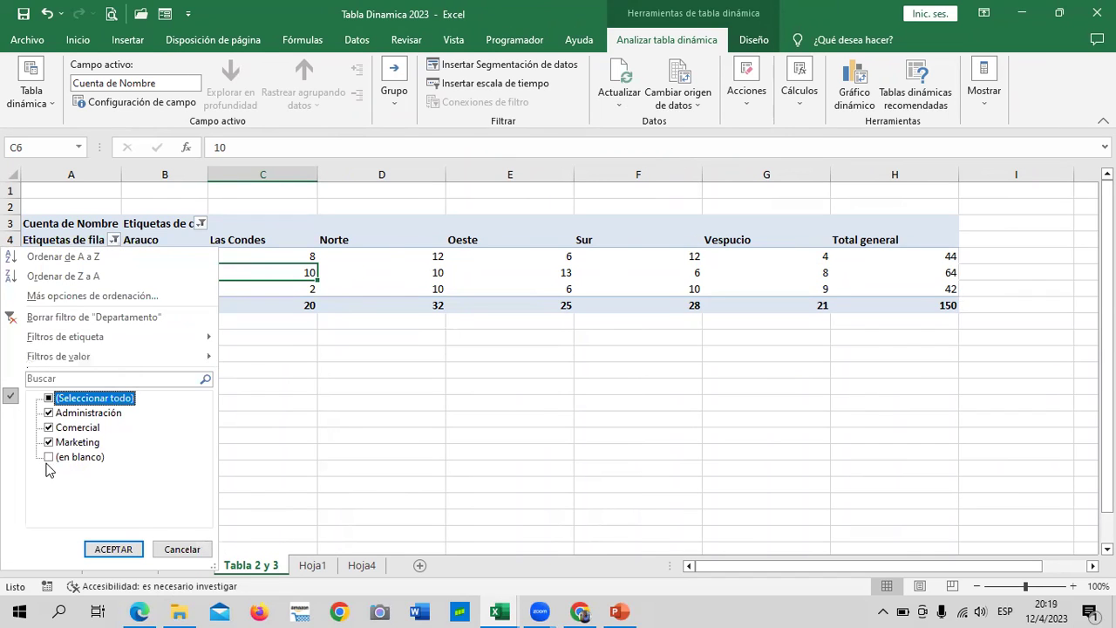
left_click(117, 549)
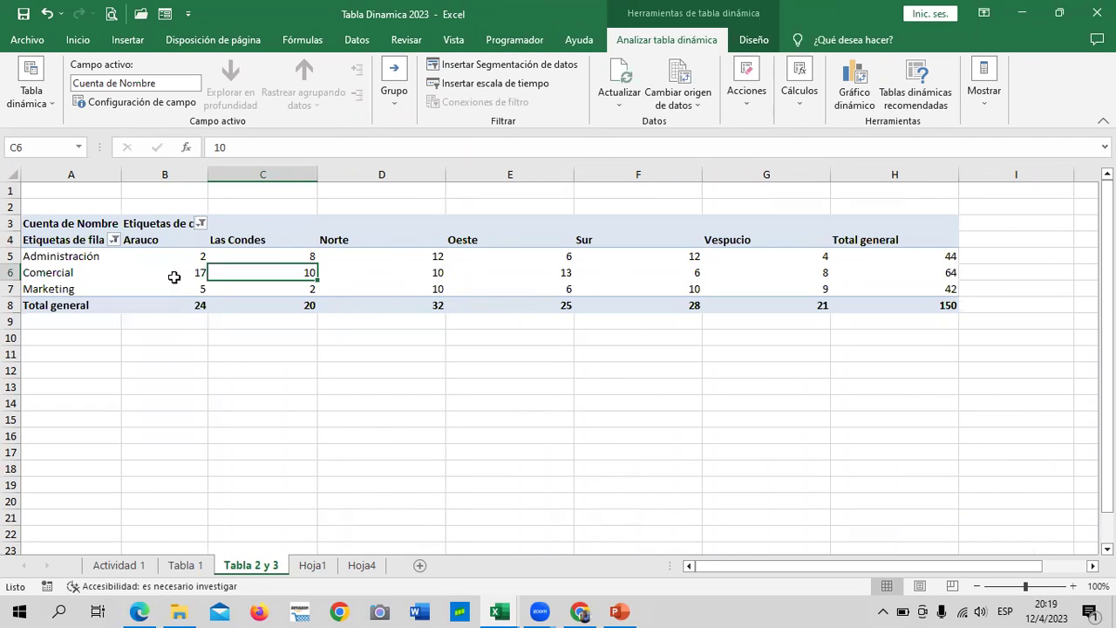
left_click(201, 224)
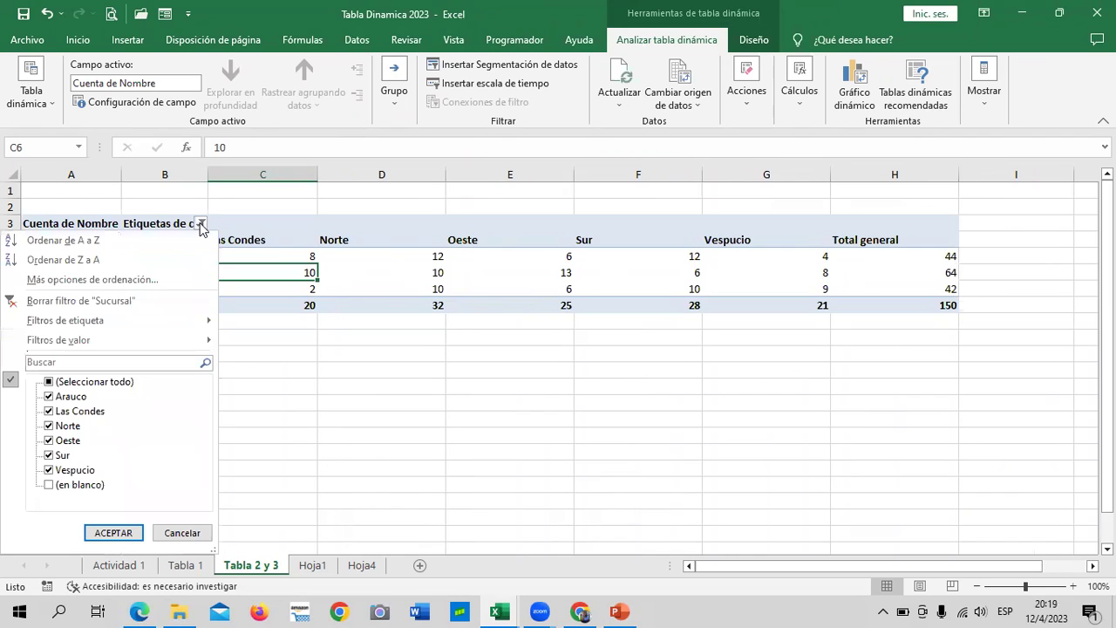
left_click(113, 532)
left_click(663, 271)
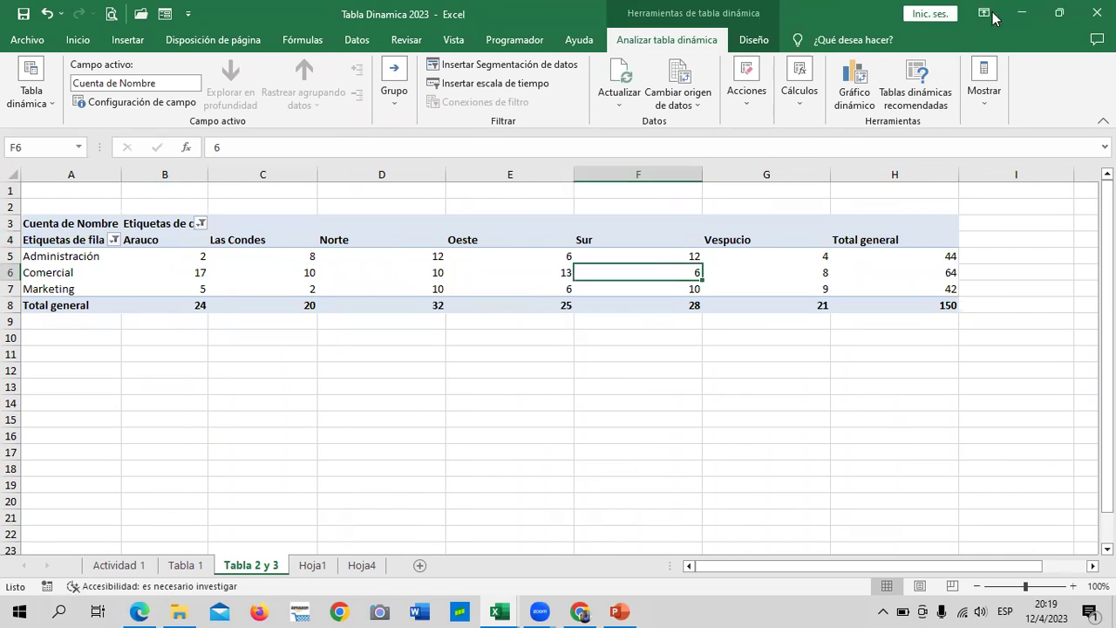
- Preview the chart families from Combinado up through Líneas, ending back on Columnas
left_click(854, 96)
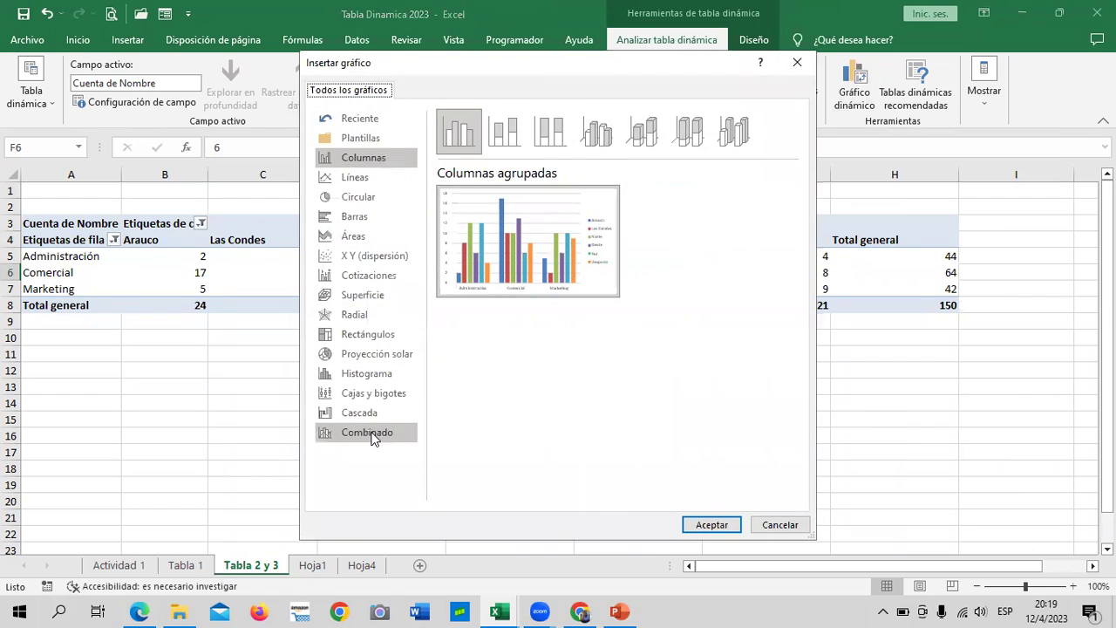
left_click(372, 436)
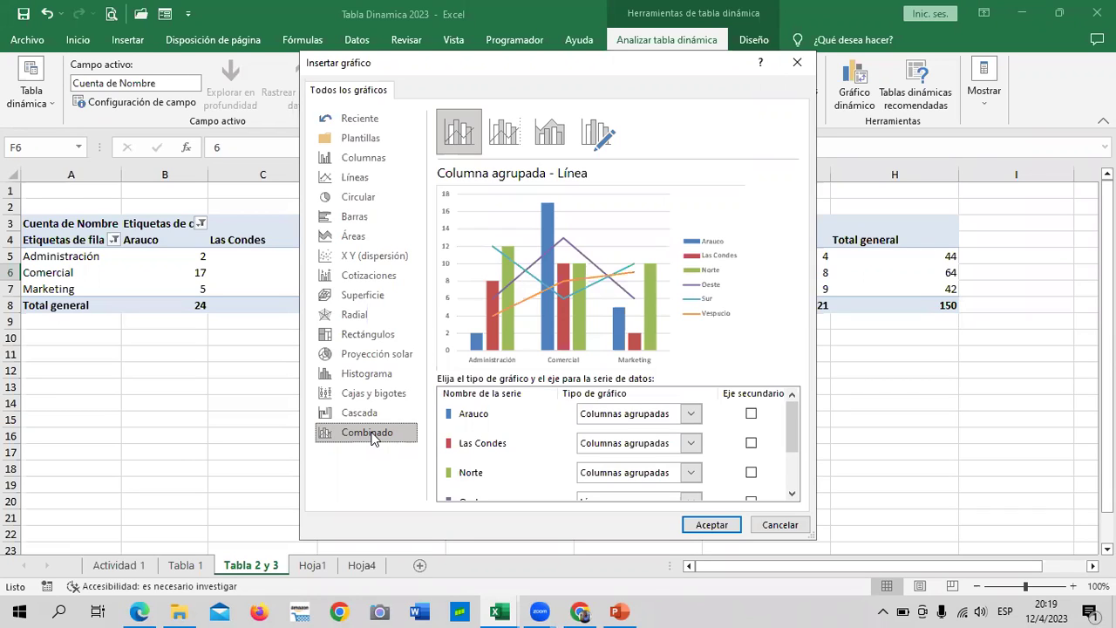
left_click(364, 420)
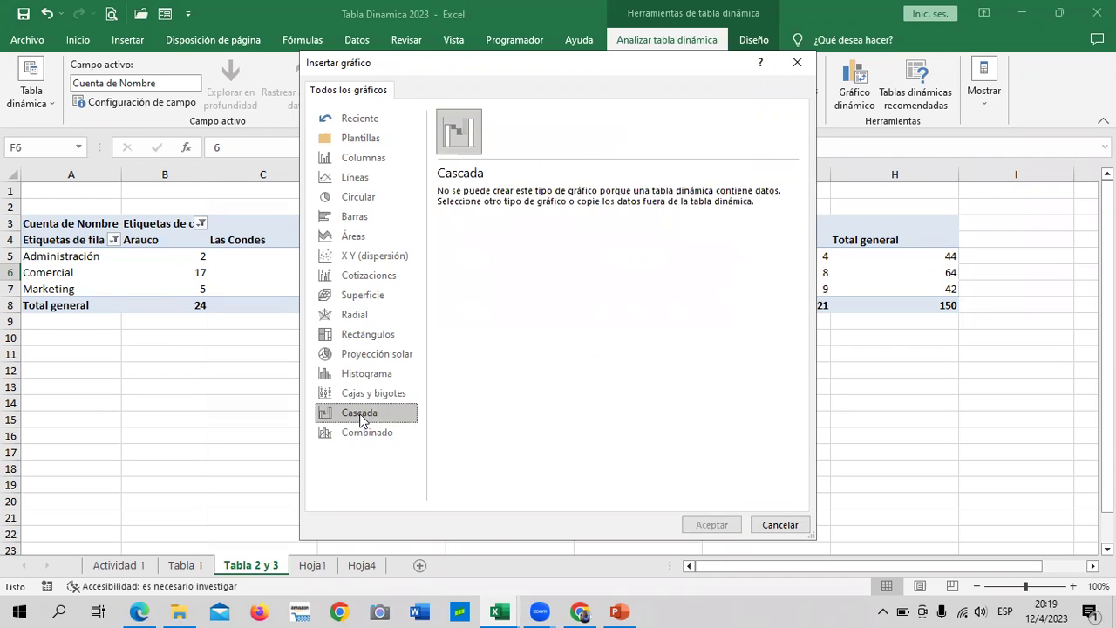
left_click(371, 398)
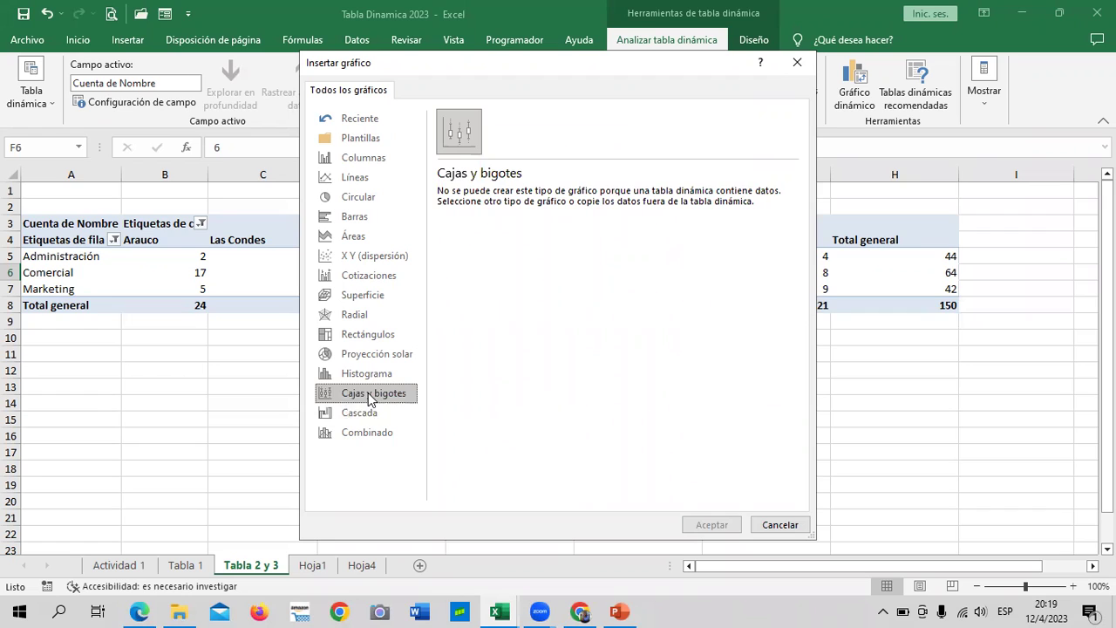
left_click(369, 376)
left_click(370, 354)
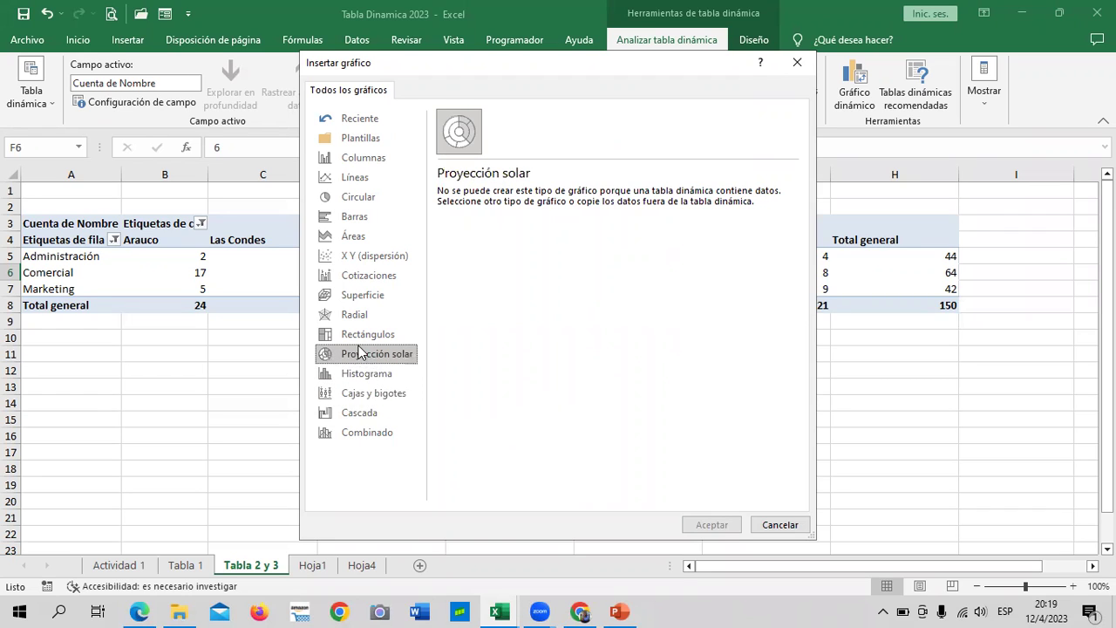
left_click(358, 334)
left_click(353, 318)
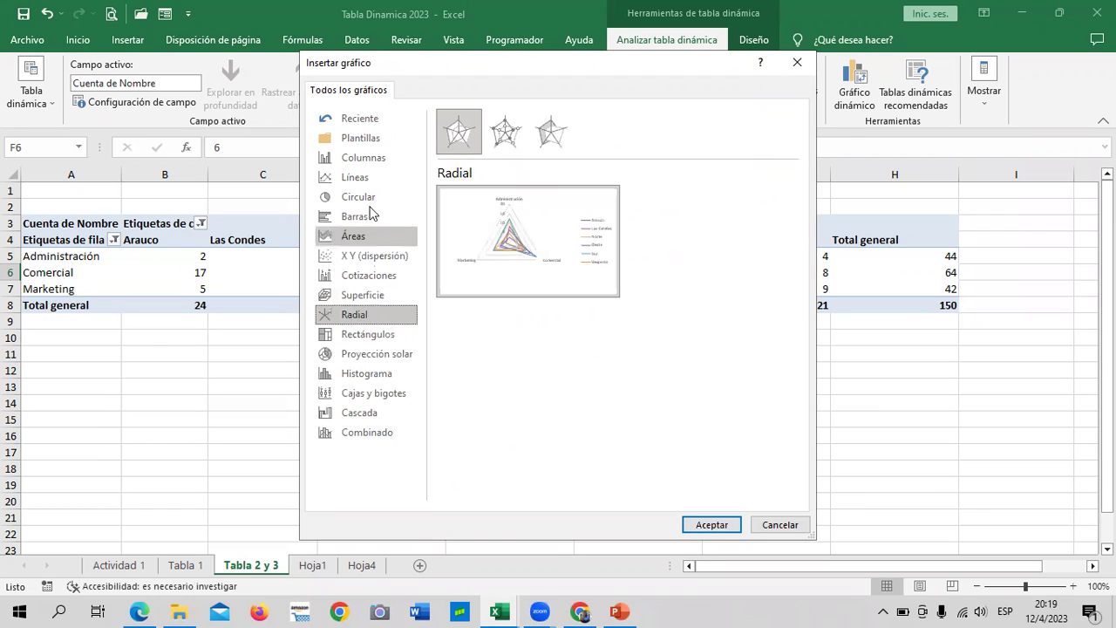
left_click(366, 297)
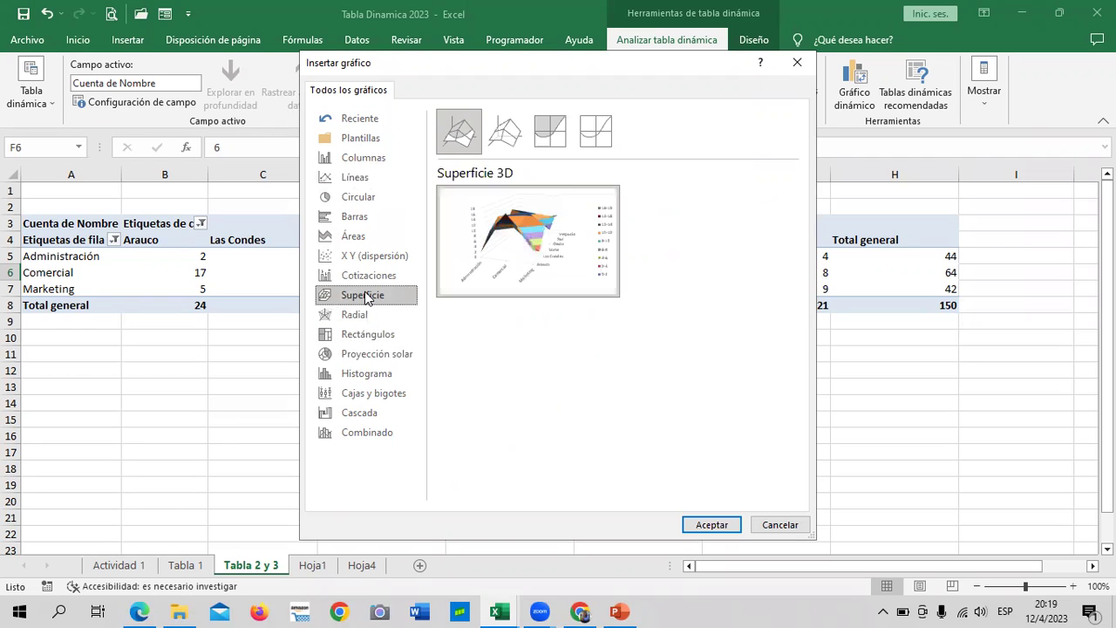
left_click(361, 271)
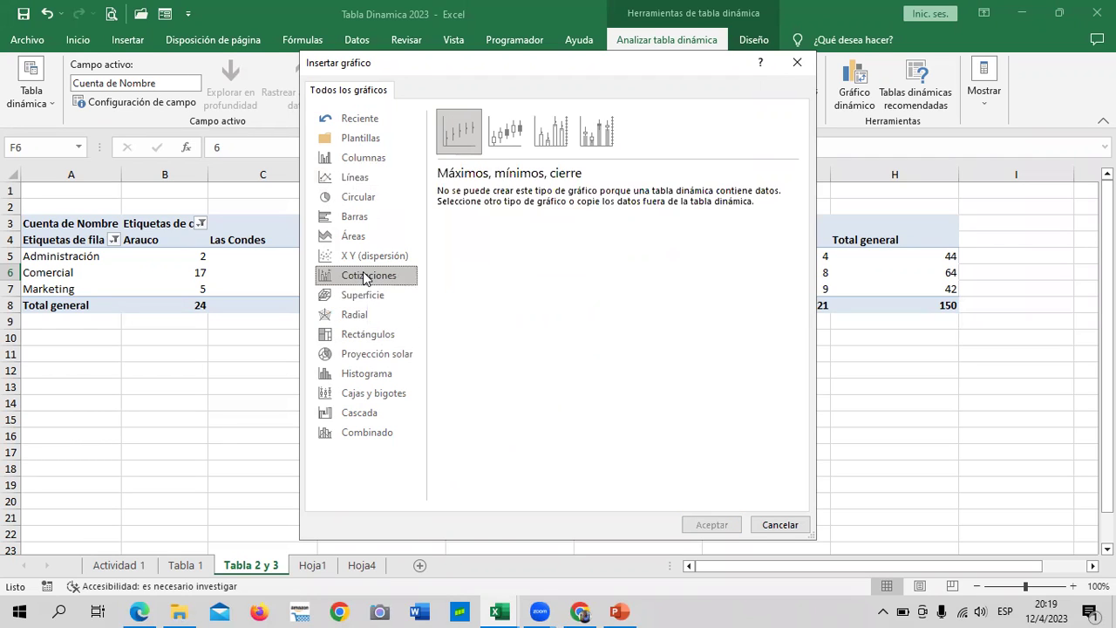
left_click(356, 259)
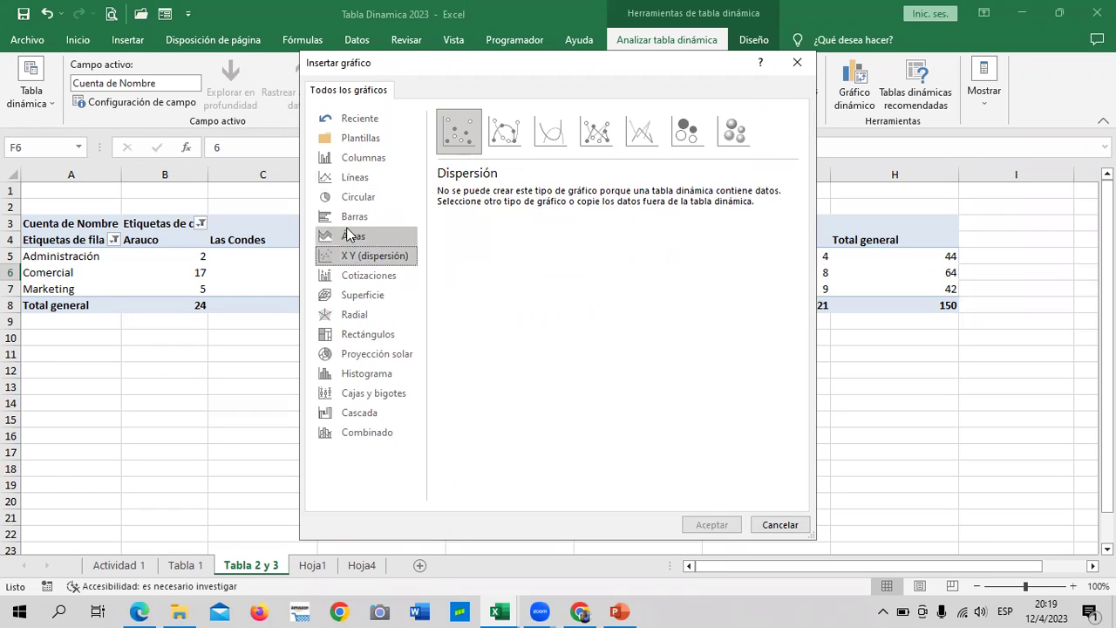
left_click(350, 238)
left_click(347, 220)
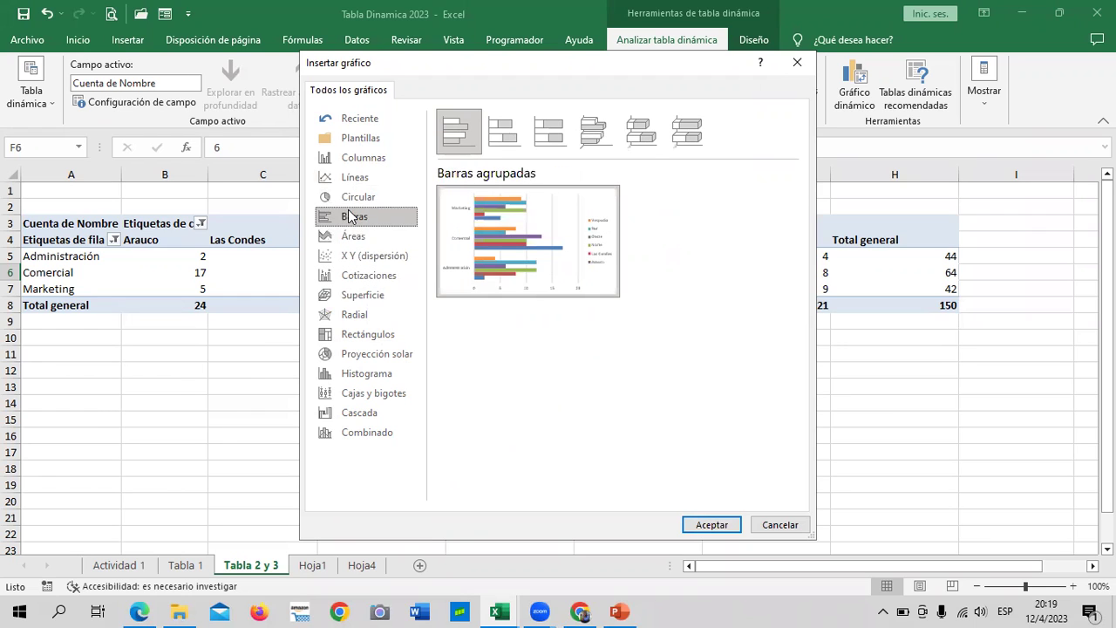
left_click(357, 201)
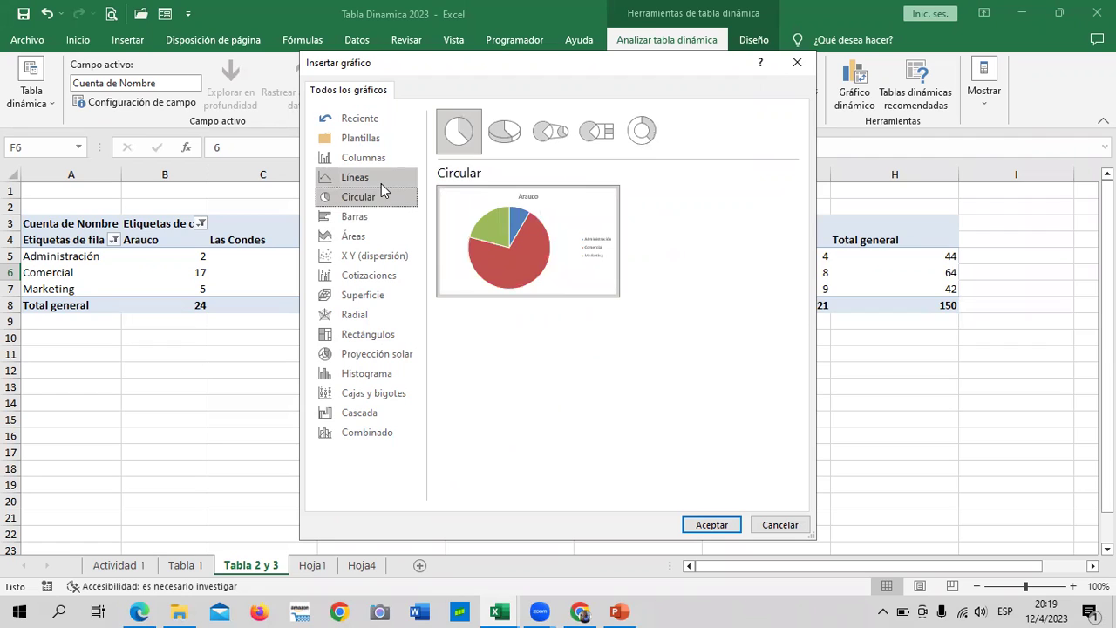
left_click(377, 177)
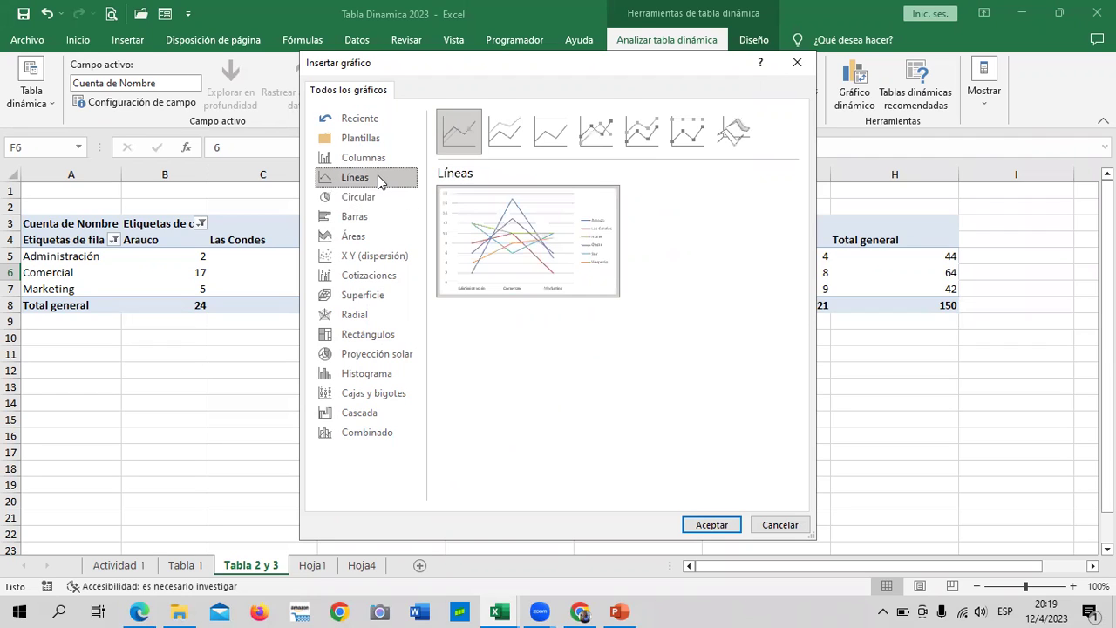
left_click(392, 157)
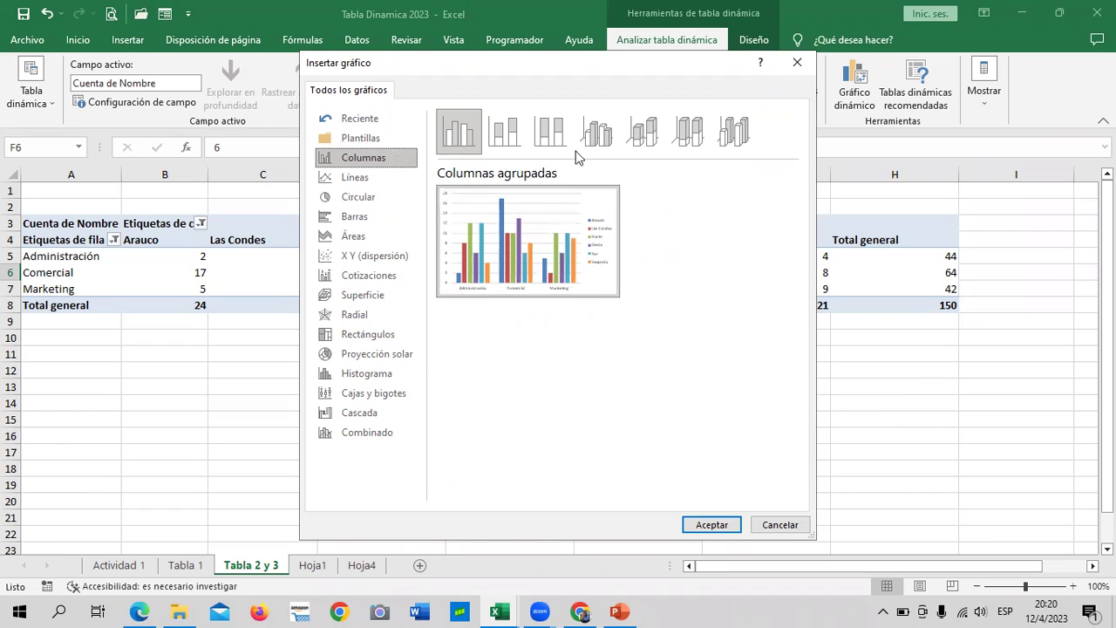
- Compare the stacked and 3D column subtypes and choose Columna agrupada 3D
left_click(510, 135)
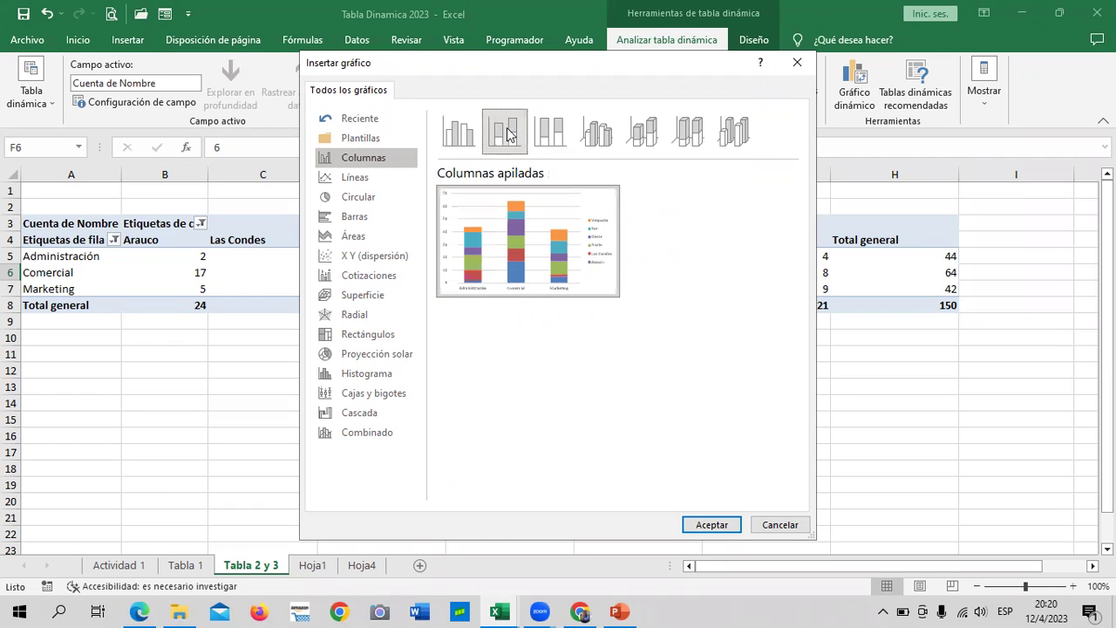
mouse_move(505, 131)
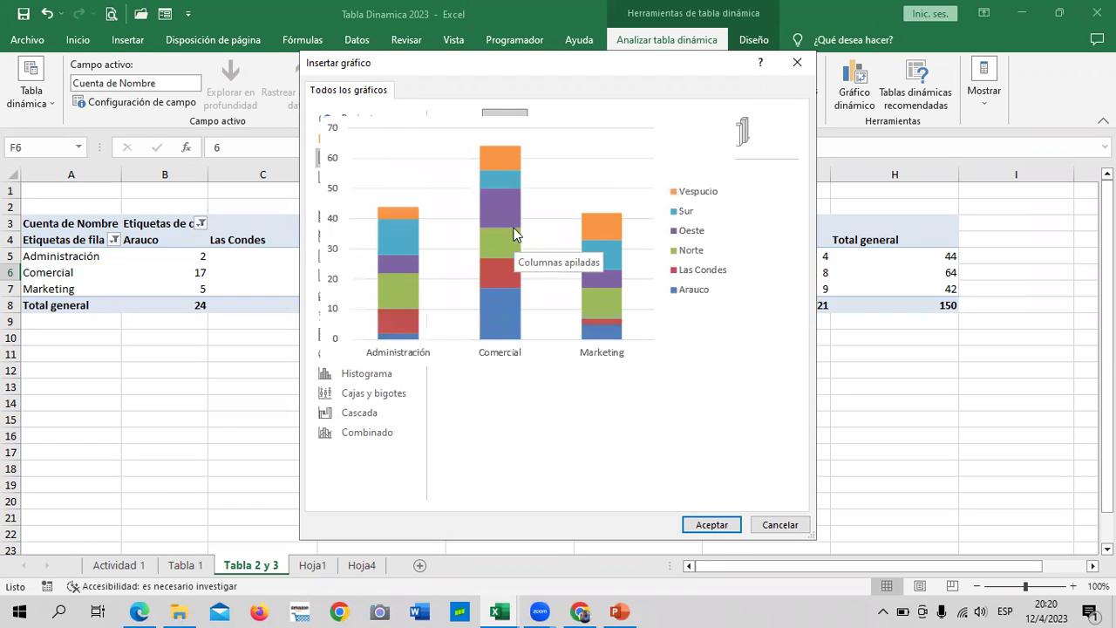
left_click(556, 129)
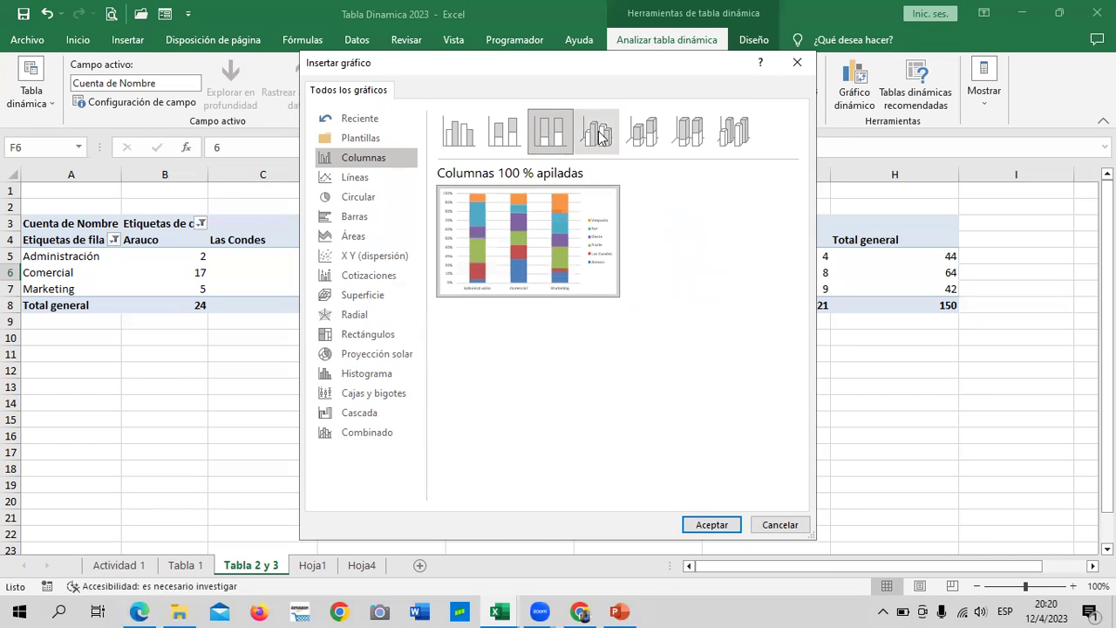
left_click(598, 131)
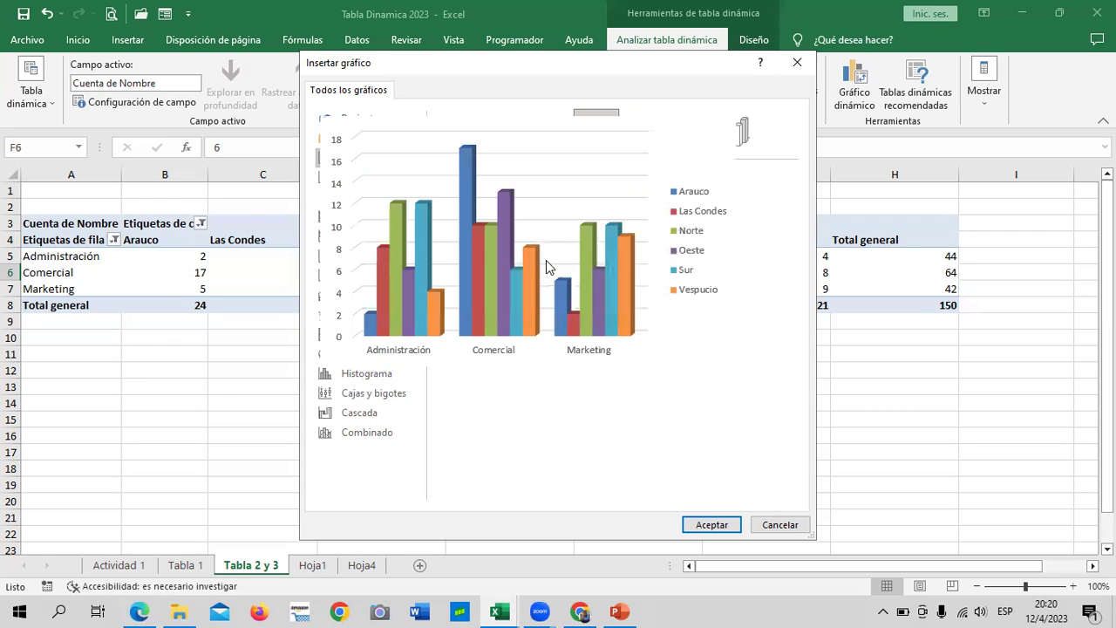
left_click(647, 132)
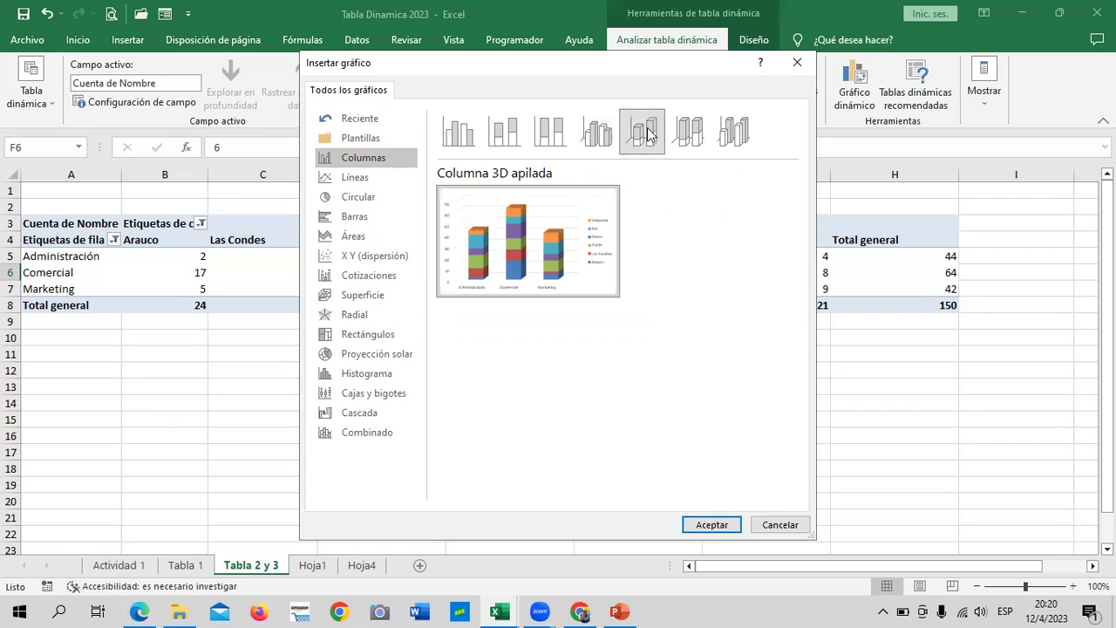
left_click(734, 131)
mouse_move(528, 241)
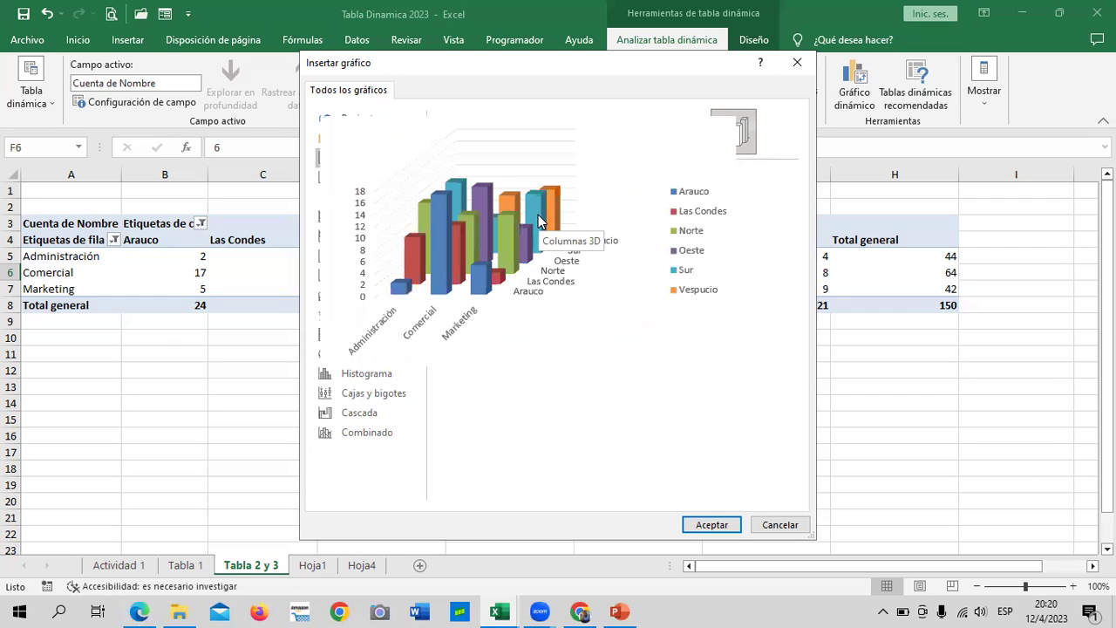
left_click(683, 139)
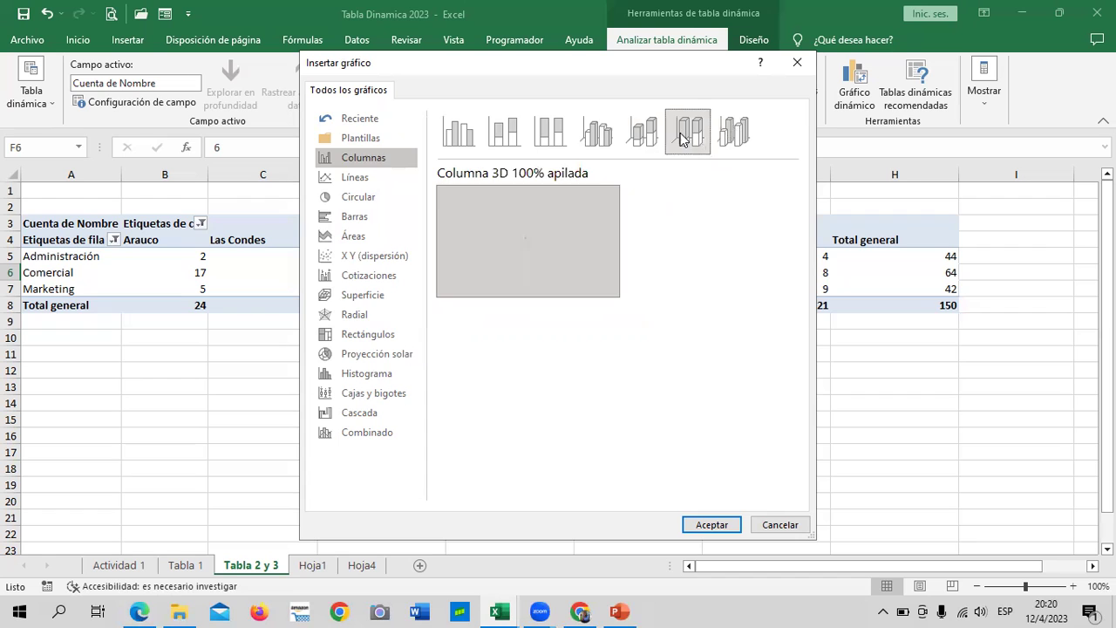
left_click(672, 129)
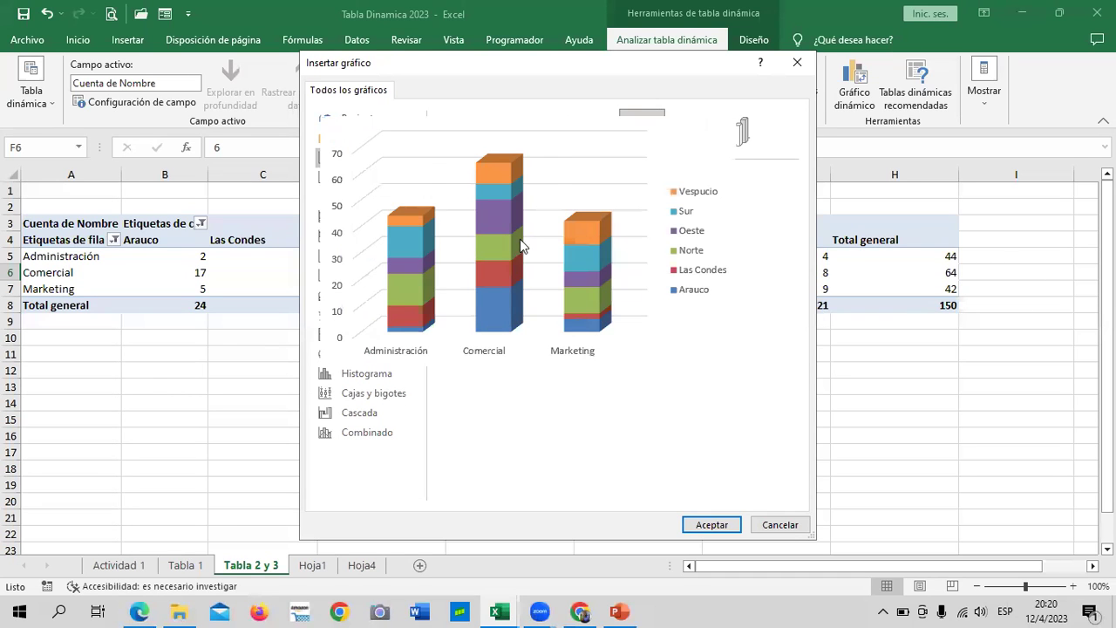
left_click(604, 131)
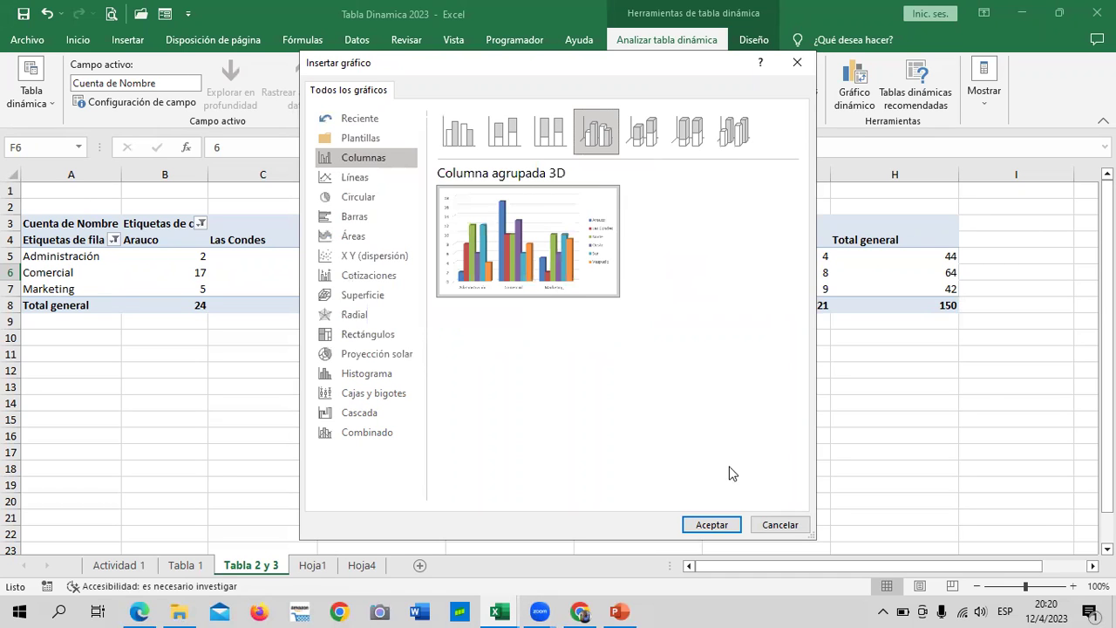
- Insert the 3D clustered column pivot chart and drag it below the pivot table
left_click(713, 524)
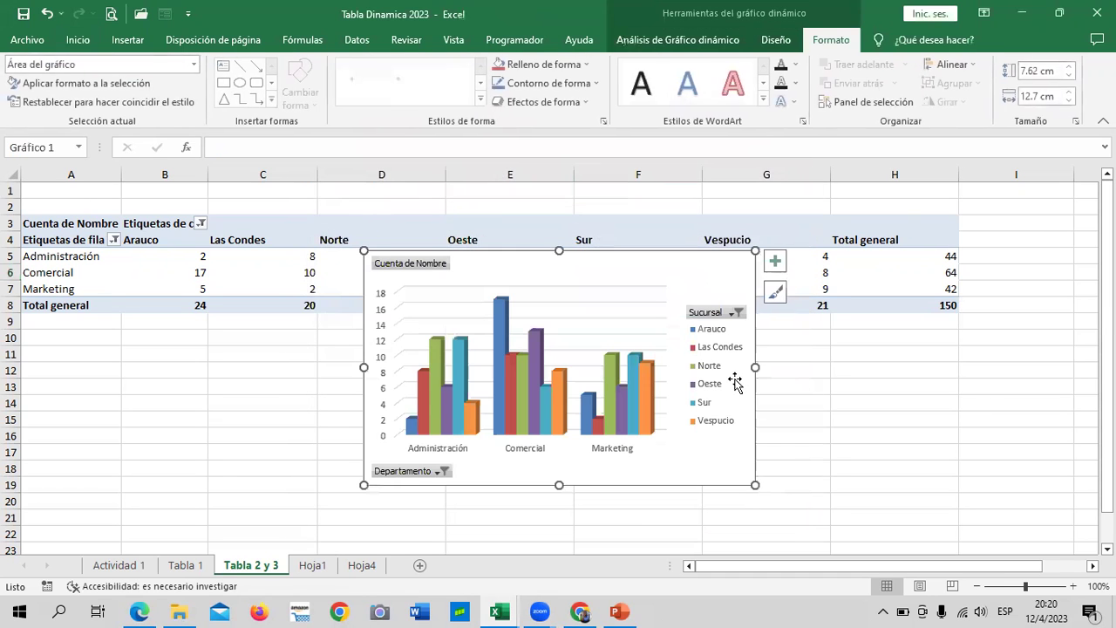
left_click_drag(620, 275, 577, 356)
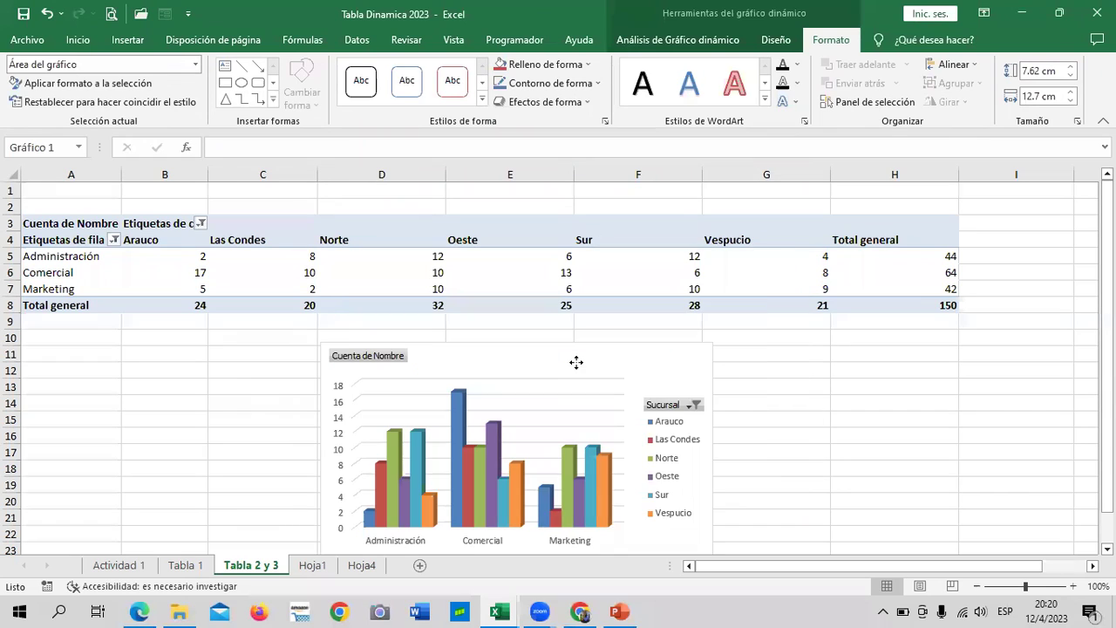
scroll(959, 349, "down", 1)
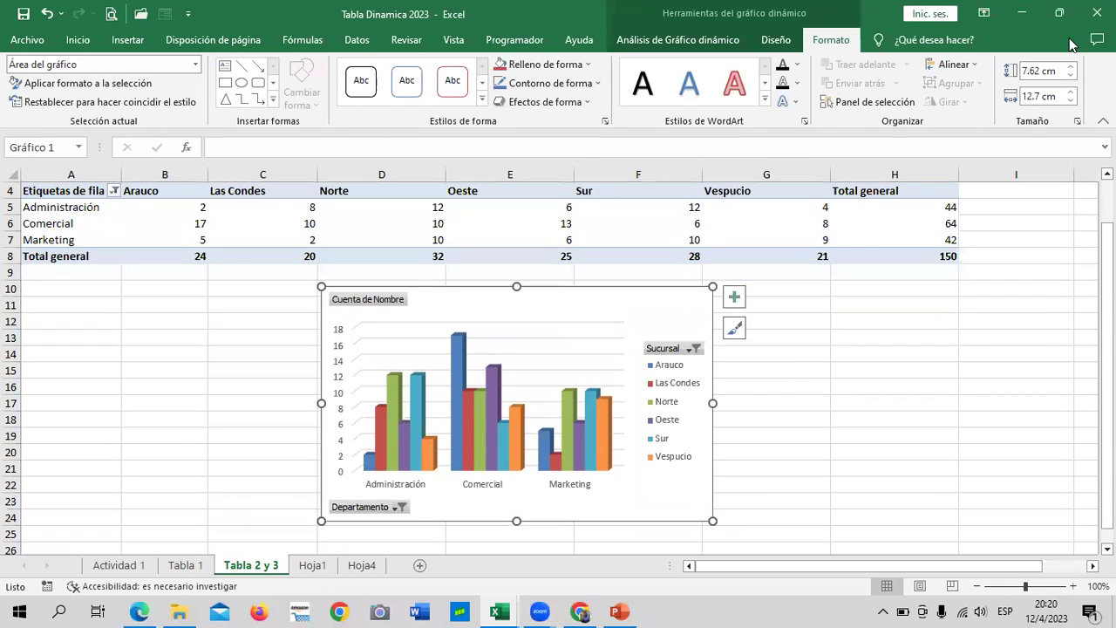
scroll(615, 329, "up", 1)
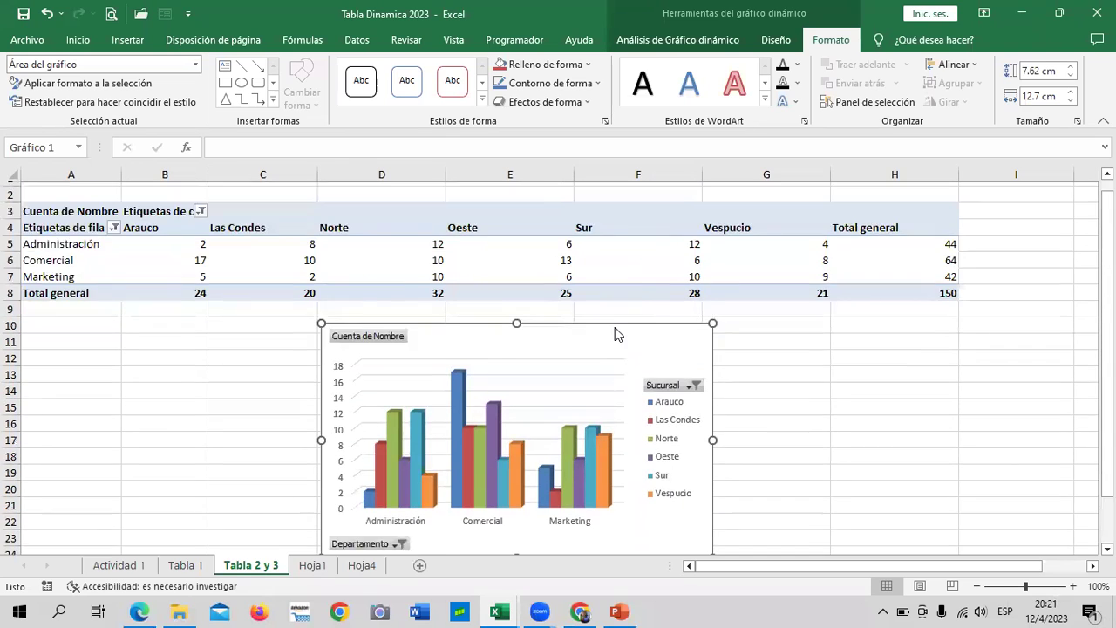
scroll(615, 333, "down", 2)
scroll(615, 333, "down", 1)
left_click_drag(591, 217, 553, 296)
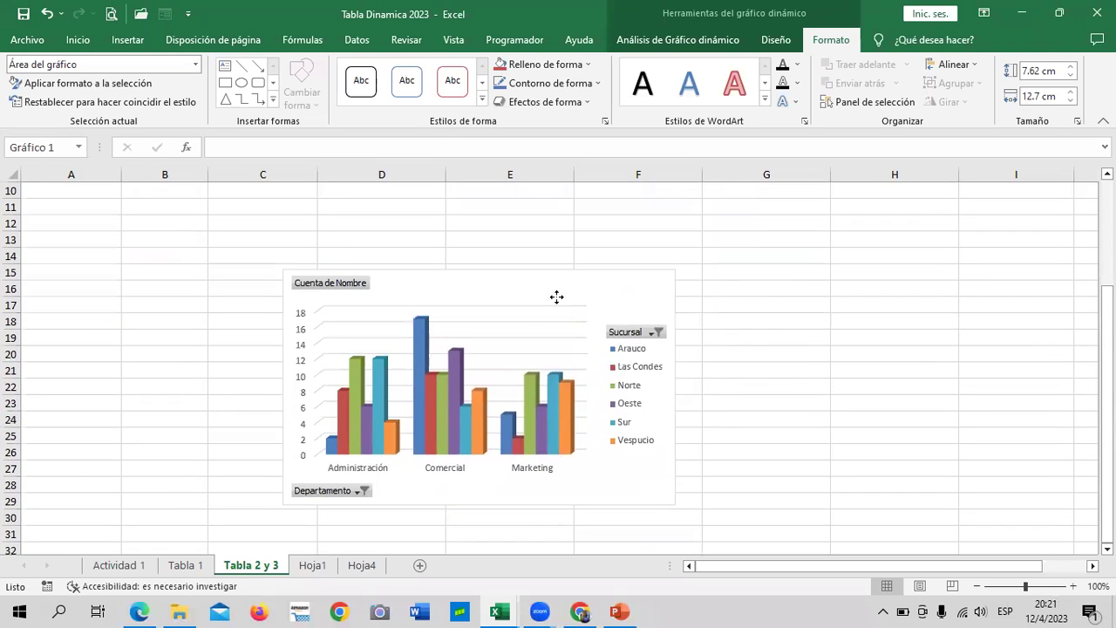
mouse_move(553, 293)
left_mouse_down()
mouse_move(634, 283)
mouse_move(492, 255)
left_mouse_up()
scroll(645, 314, "up", 1)
scroll(649, 323, "down", 2)
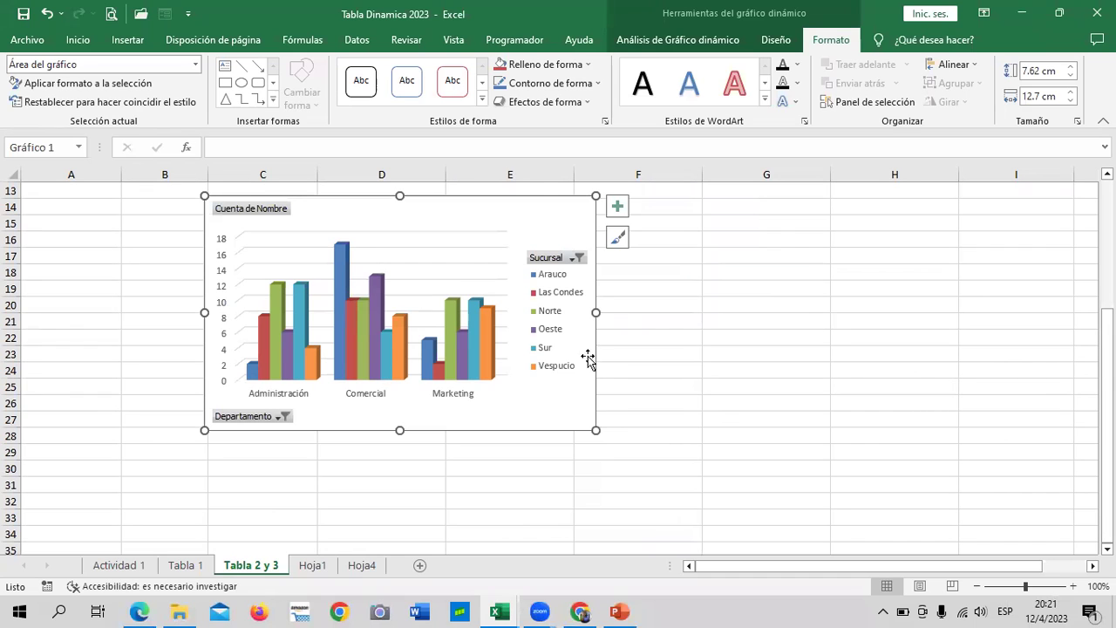
- Enlarge the pivot chart slightly by dragging its corner handle
left_click_drag(596, 430, 626, 451)
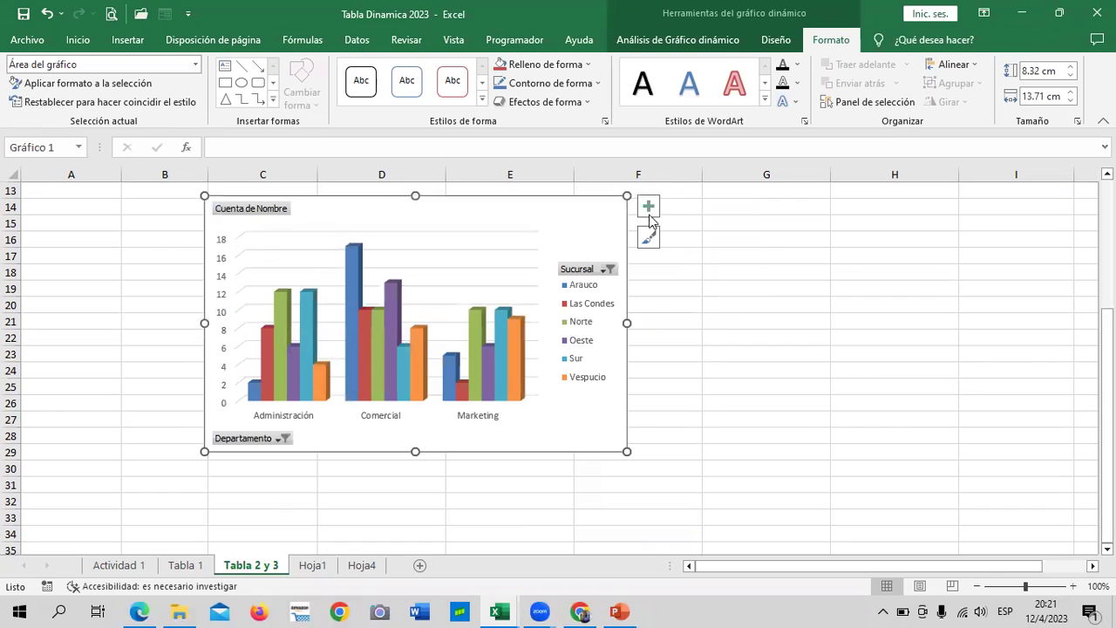
left_click(732, 382)
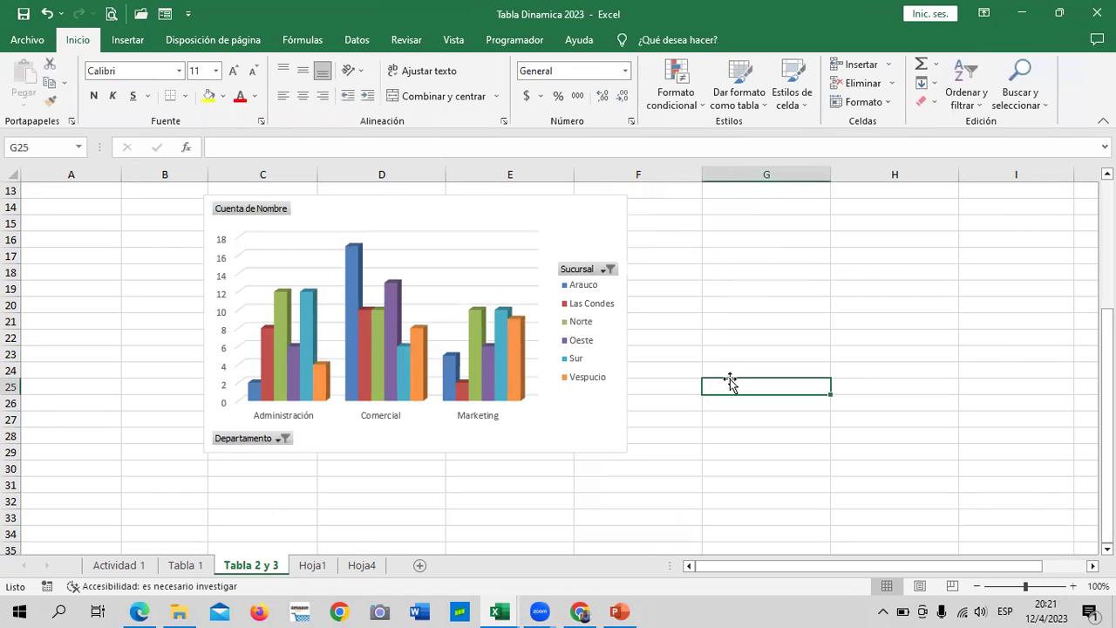
left_click(599, 234)
scroll(698, 427, "up", 4)
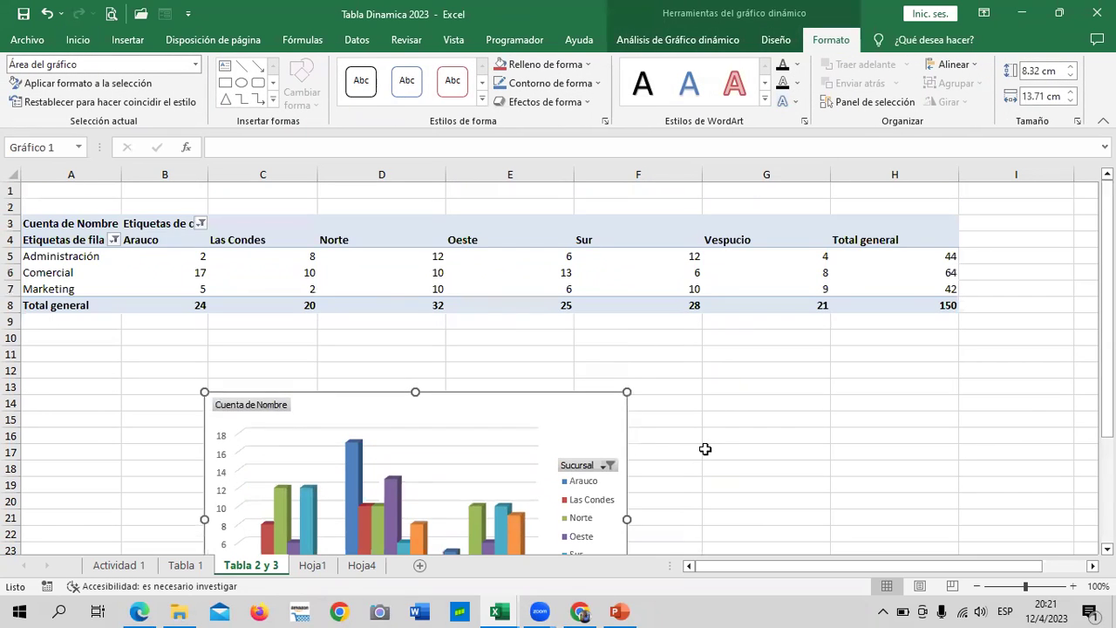
scroll(706, 440, "down", 2)
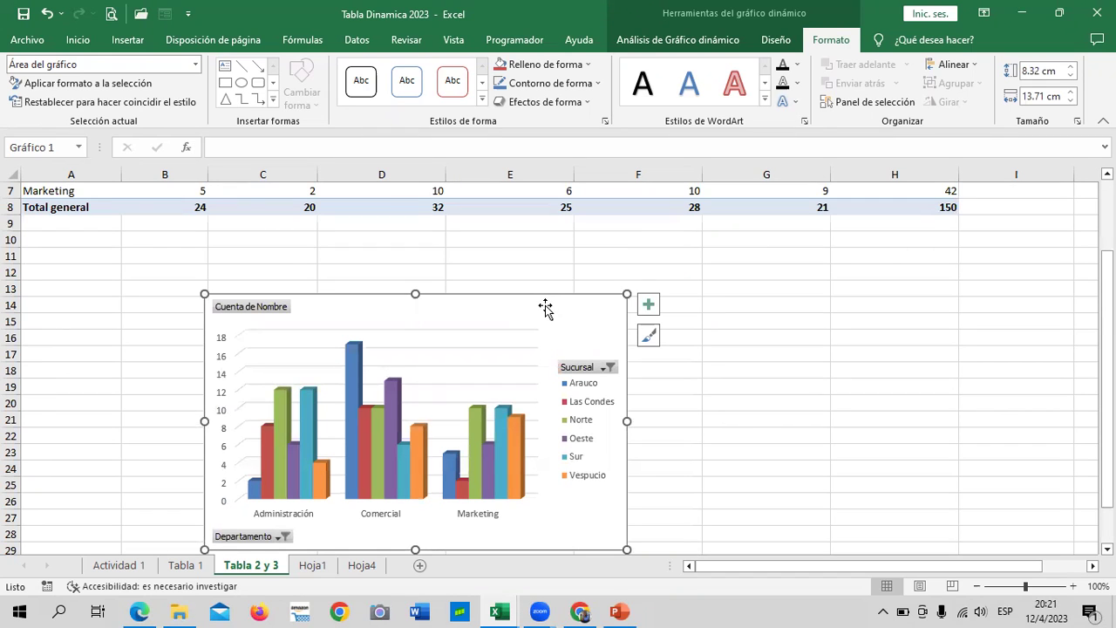
scroll(553, 294, "up", 2)
- Turn on Lista de campos from Analizar tabla dinámica > Mostrar
left_click(763, 251)
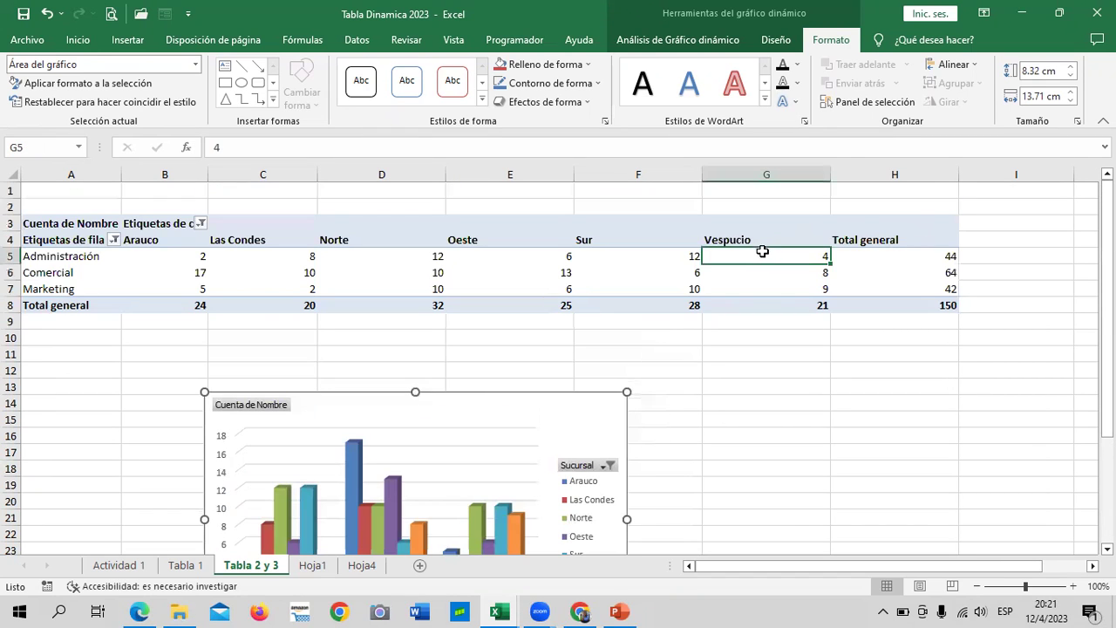
left_click(762, 286)
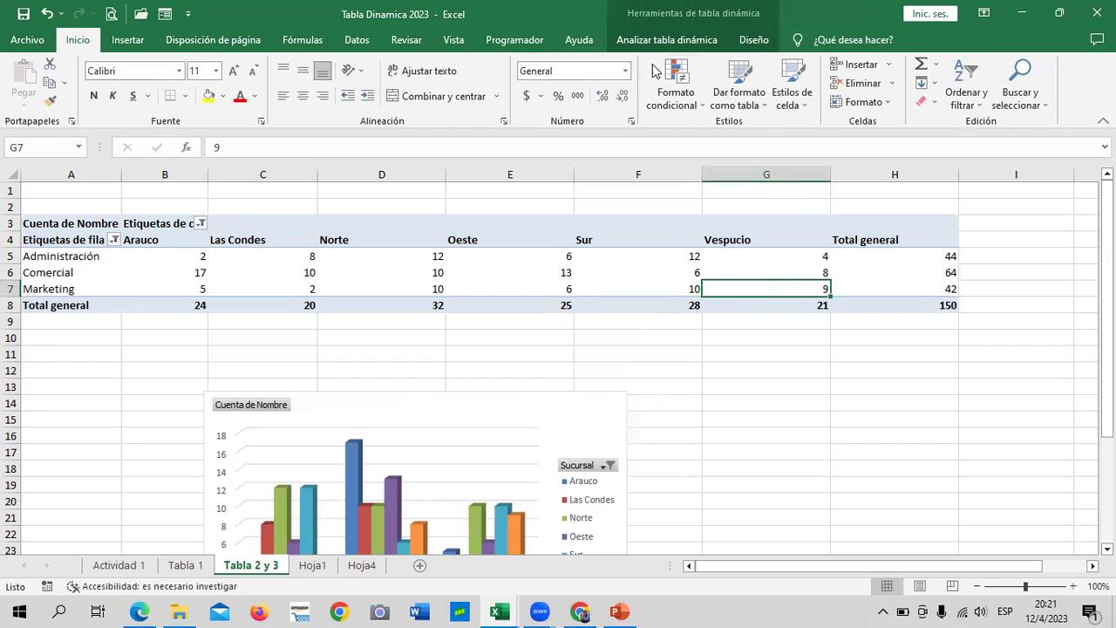
left_click(667, 41)
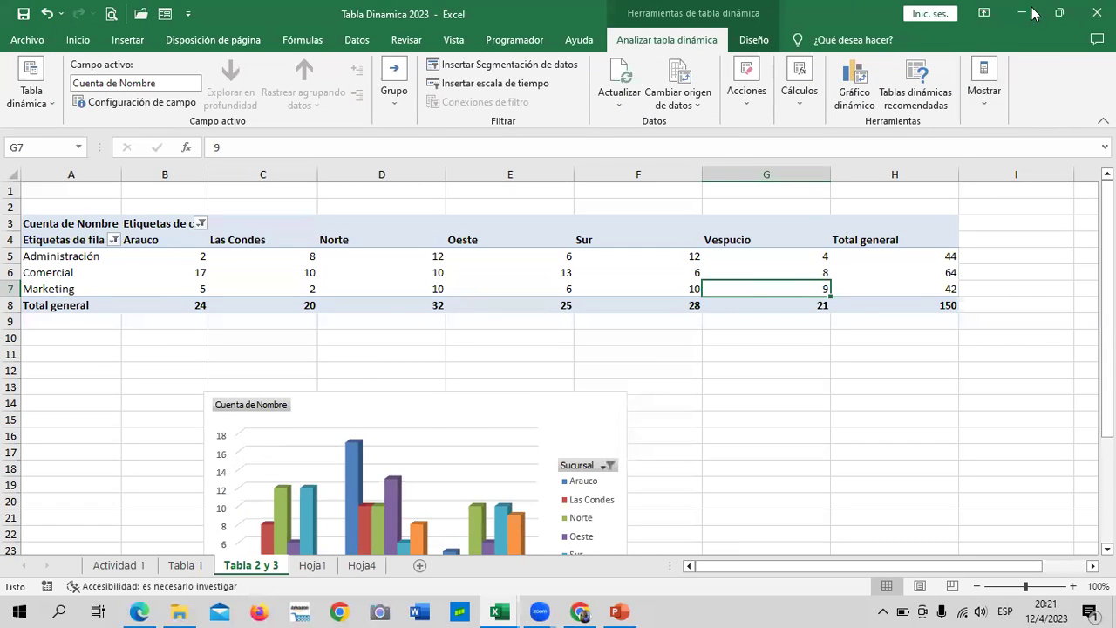
left_click(985, 108)
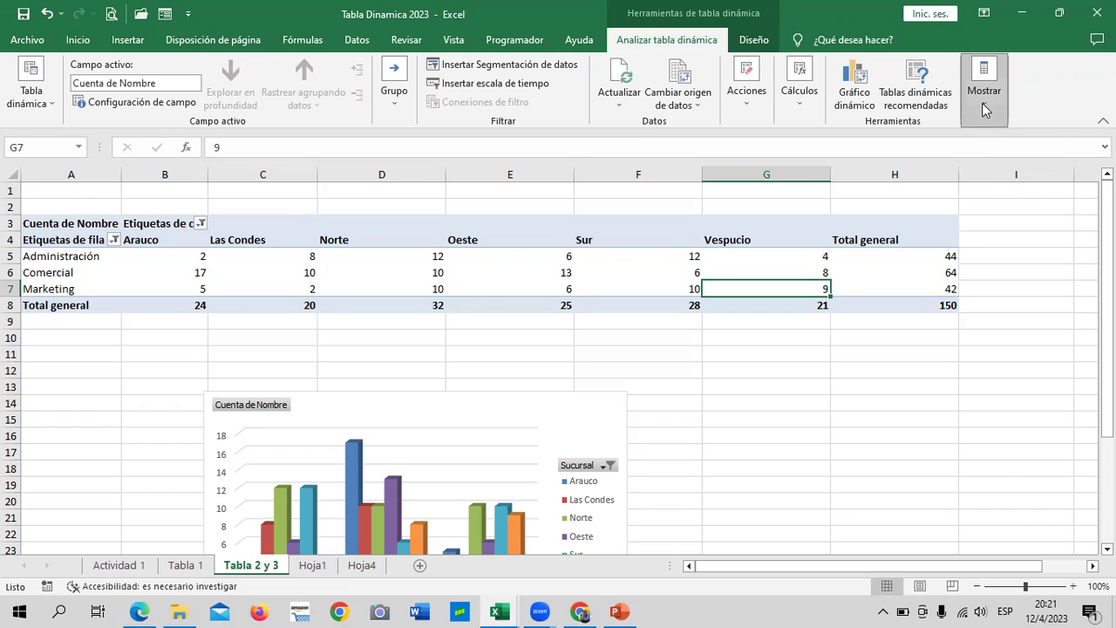
left_click(986, 159)
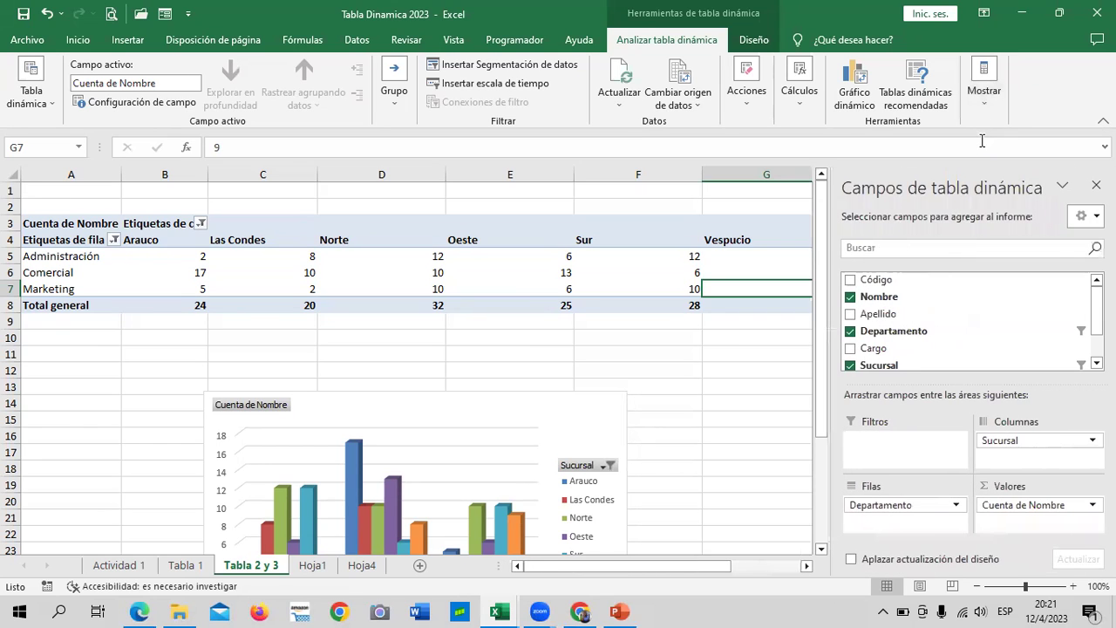
- Alternate between pivot cells F6, F7, Sur, Oeste and the chart to compare field assignments
left_click(656, 272)
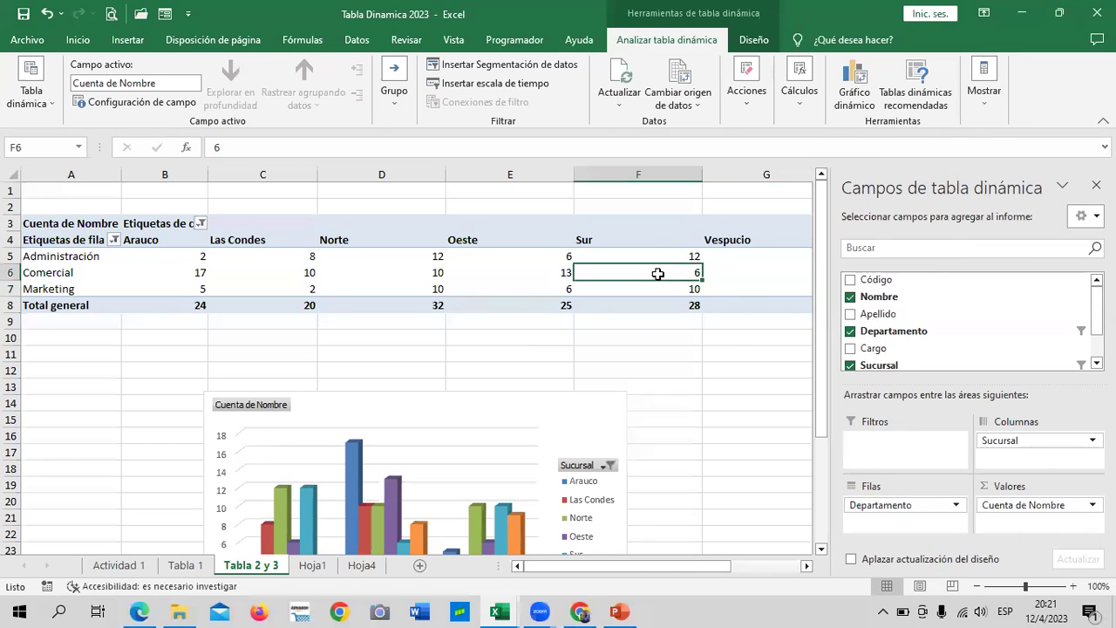
left_click(723, 399)
left_click(568, 418)
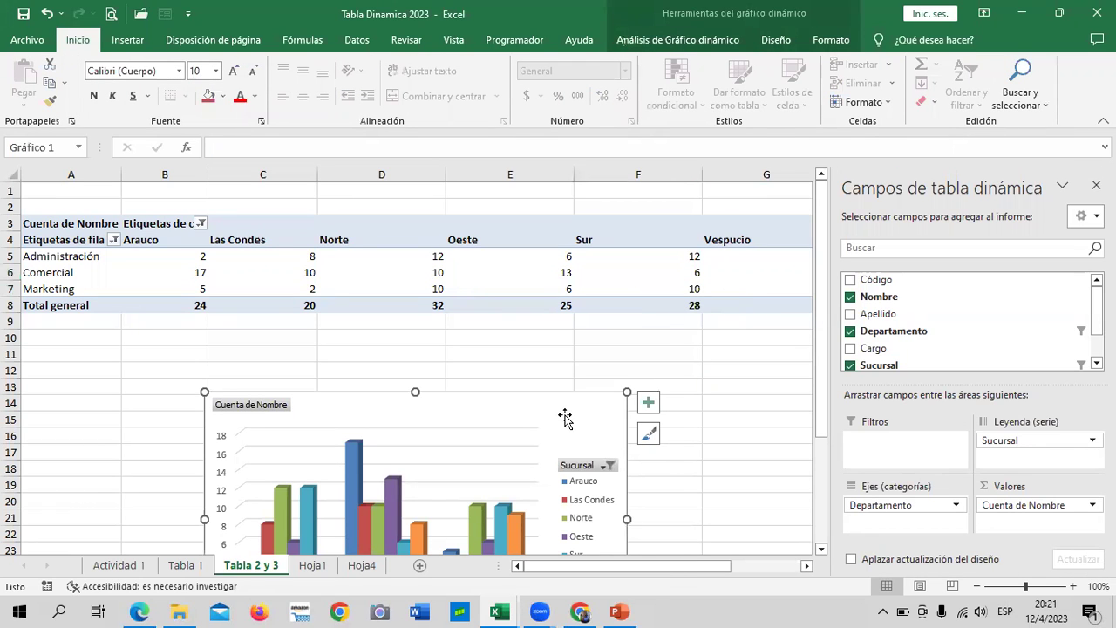
left_click(610, 288)
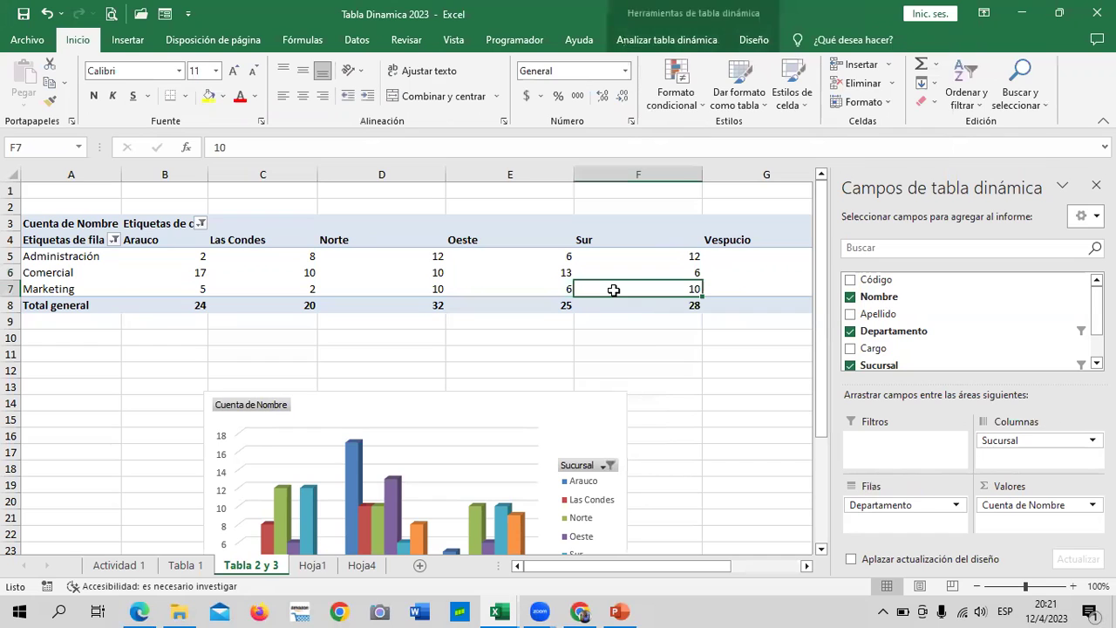
left_click(560, 410)
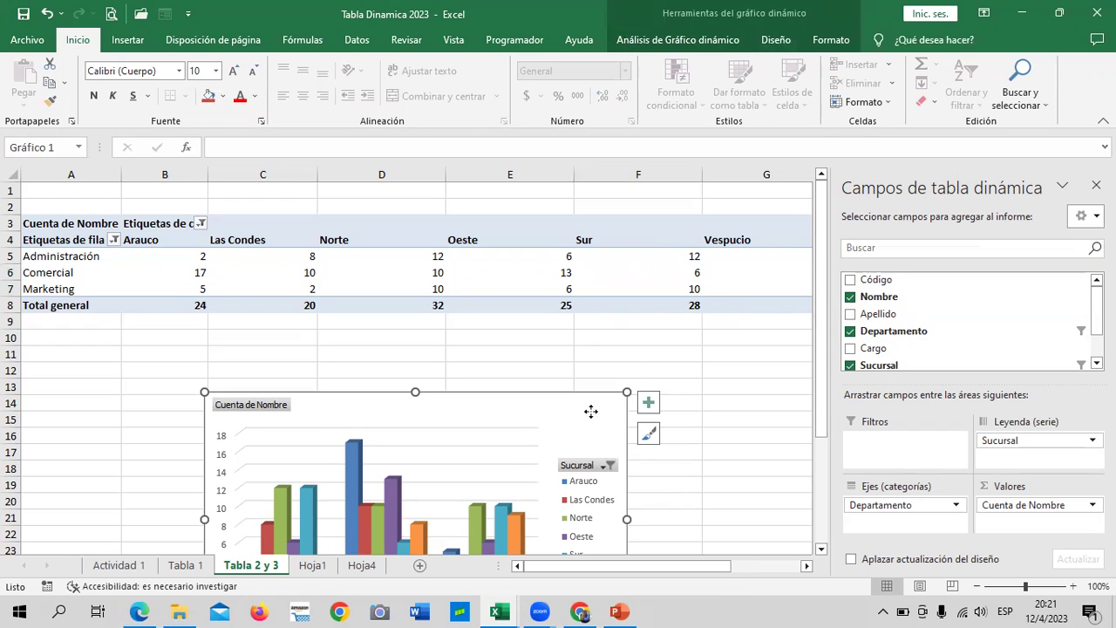
left_click(621, 232)
left_click(540, 232)
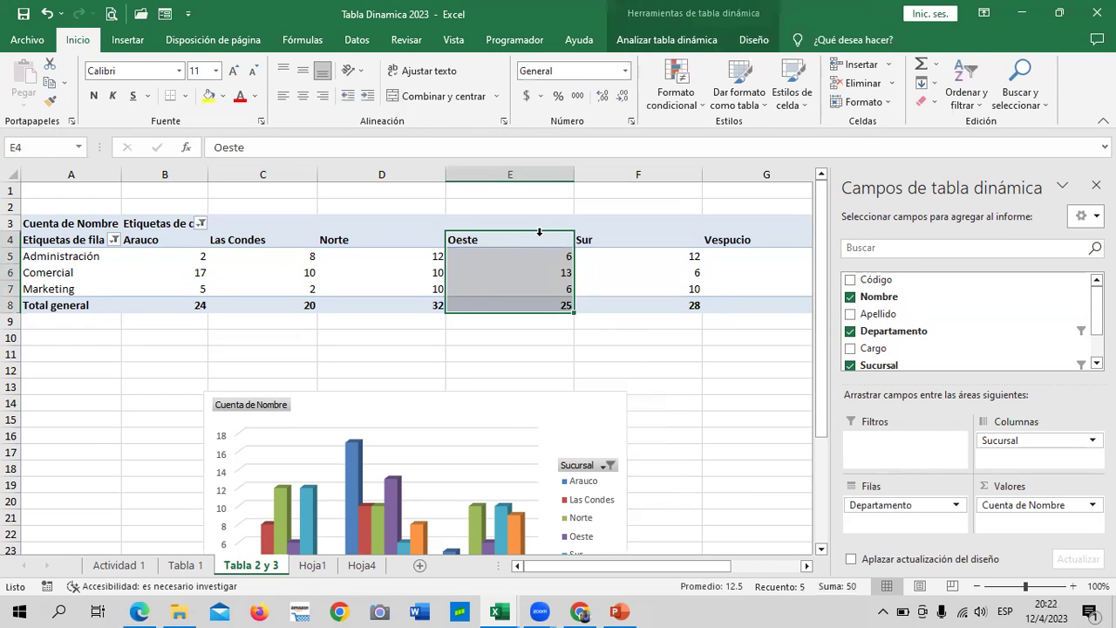
left_click(678, 367)
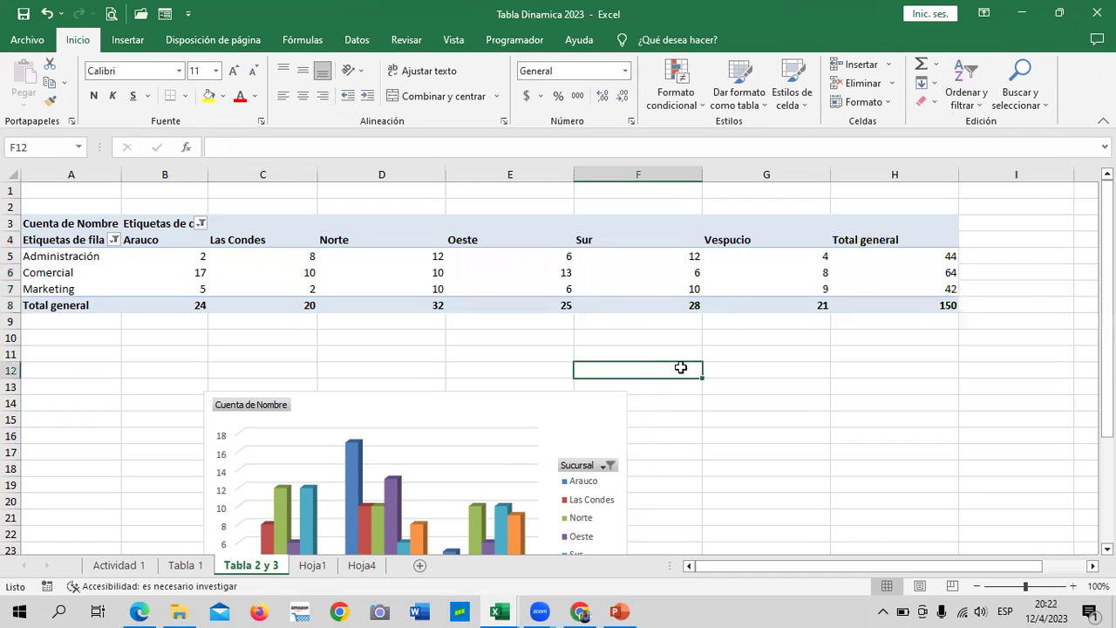
left_click(559, 426)
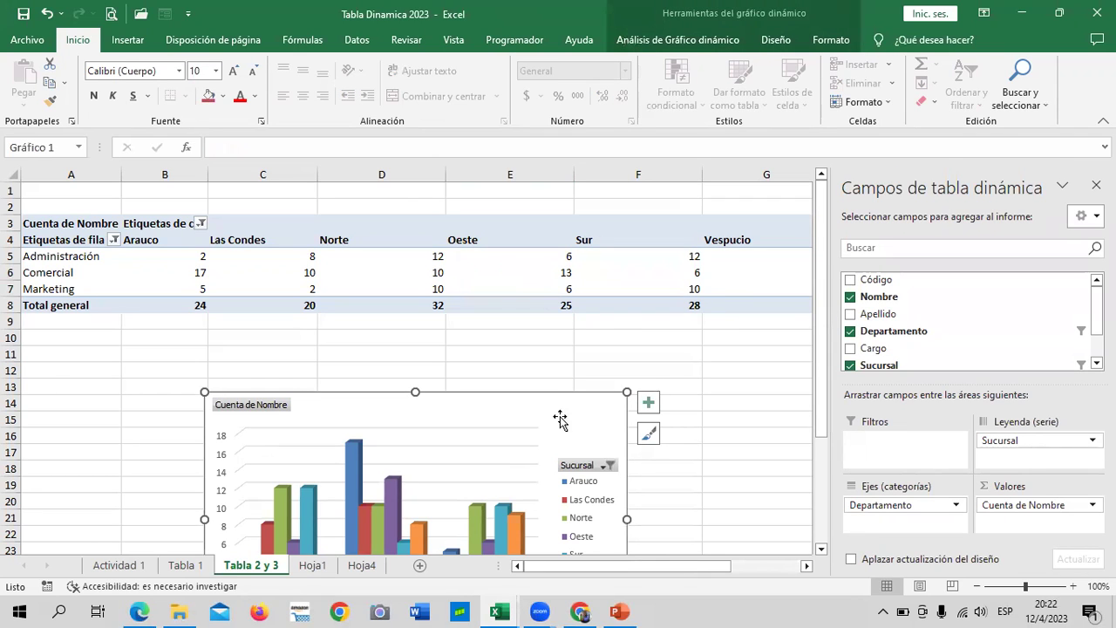
scroll(559, 426, "down", 1)
scroll(559, 425, "down", 2)
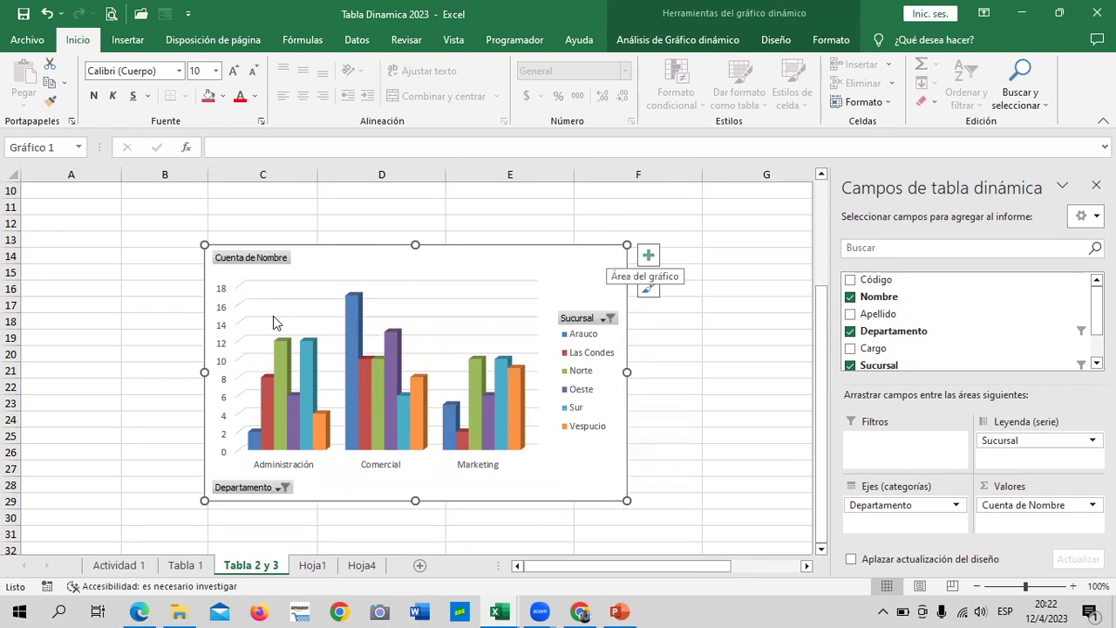
left_click(283, 489)
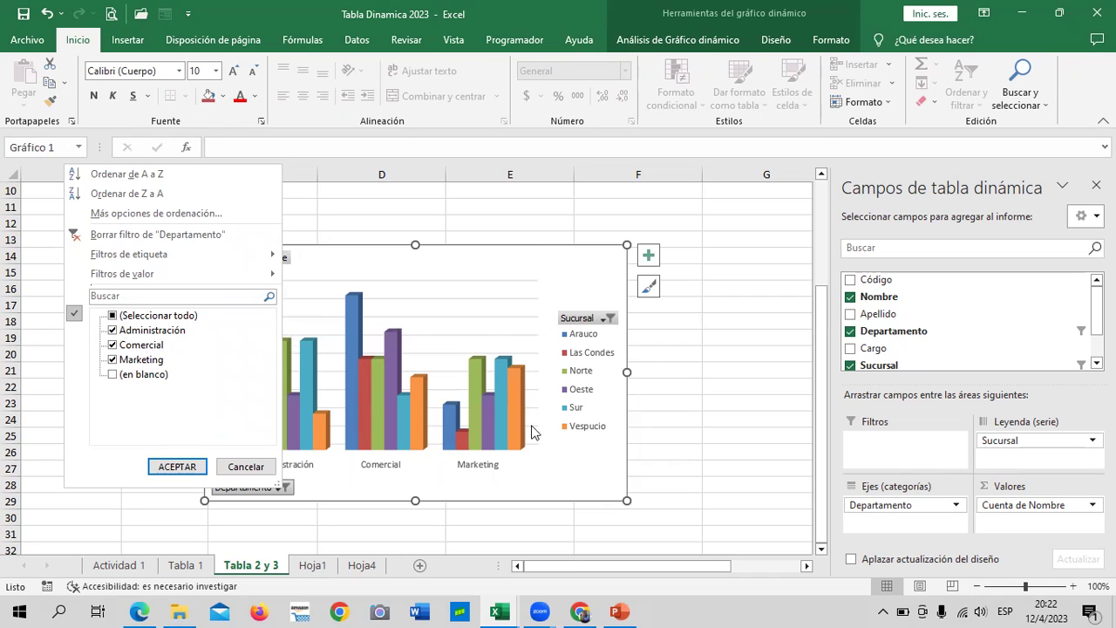
left_click(248, 467)
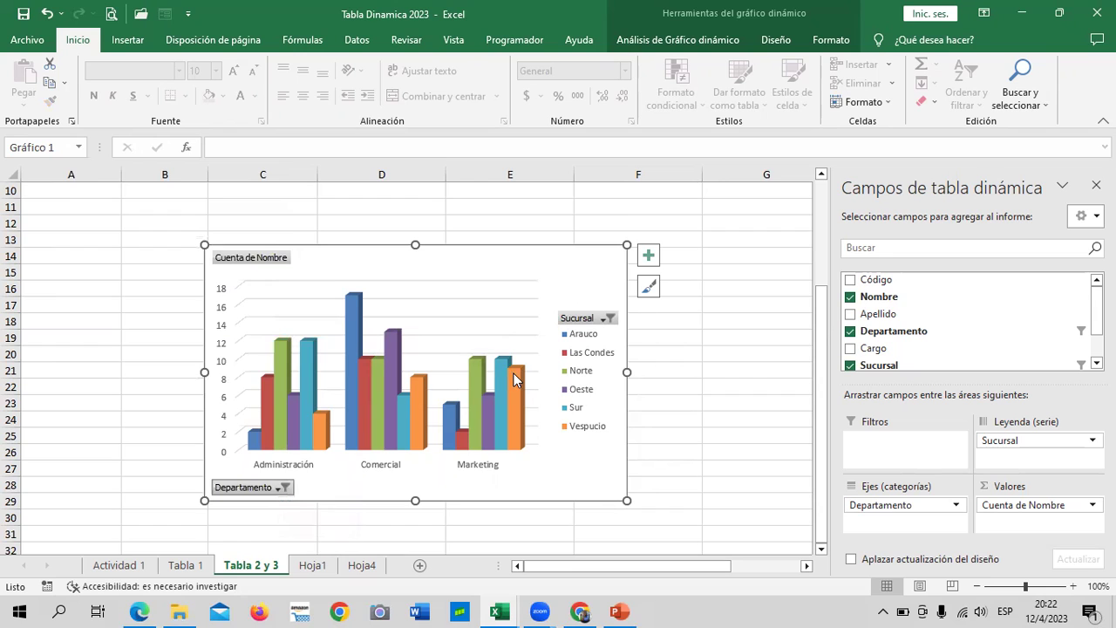
scroll(514, 375, "down", 1)
scroll(650, 357, "up", 1)
mouse_move(320, 431)
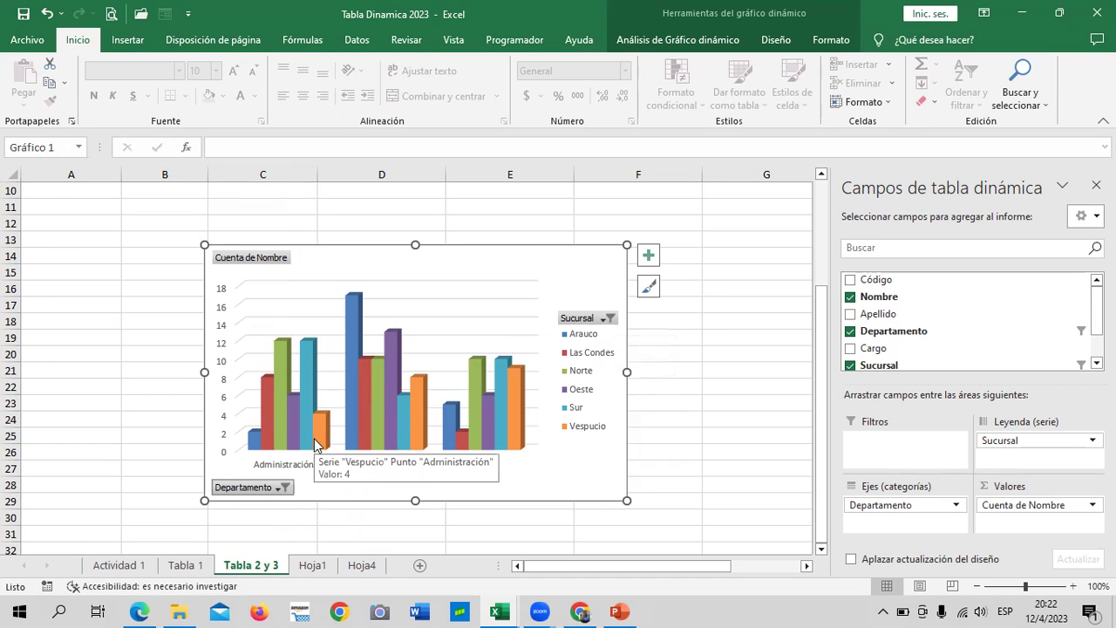
scroll(619, 353, "up", 2)
scroll(628, 349, "down", 2)
left_click(580, 266)
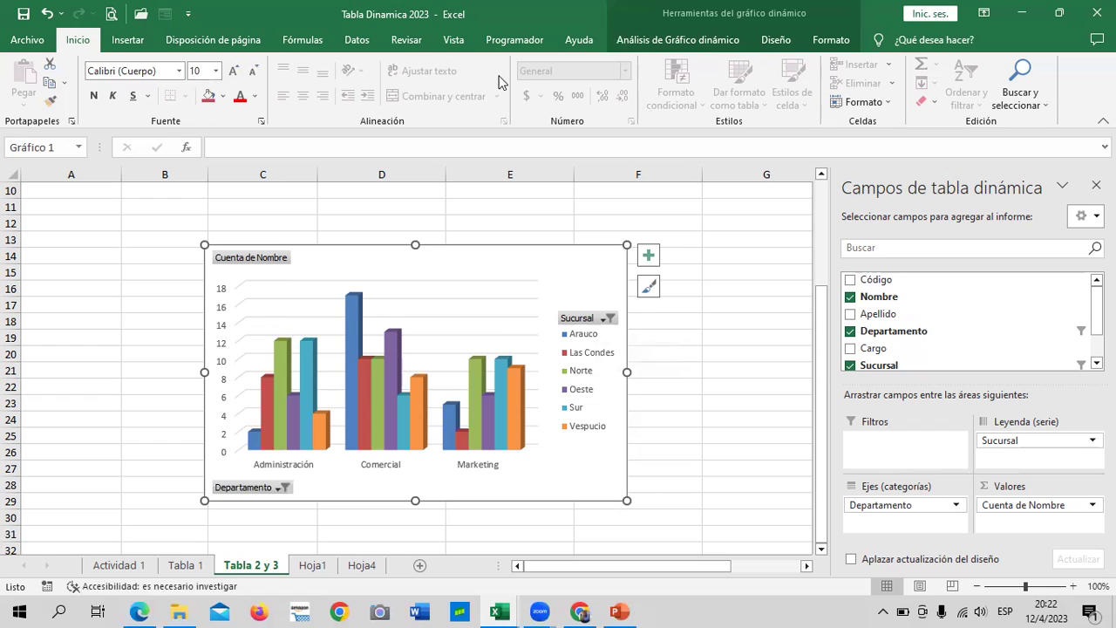
- Browse the pivot chart's Estilos de diseño gallery, then bring up the Diseño rápido layout choices
left_click(686, 39)
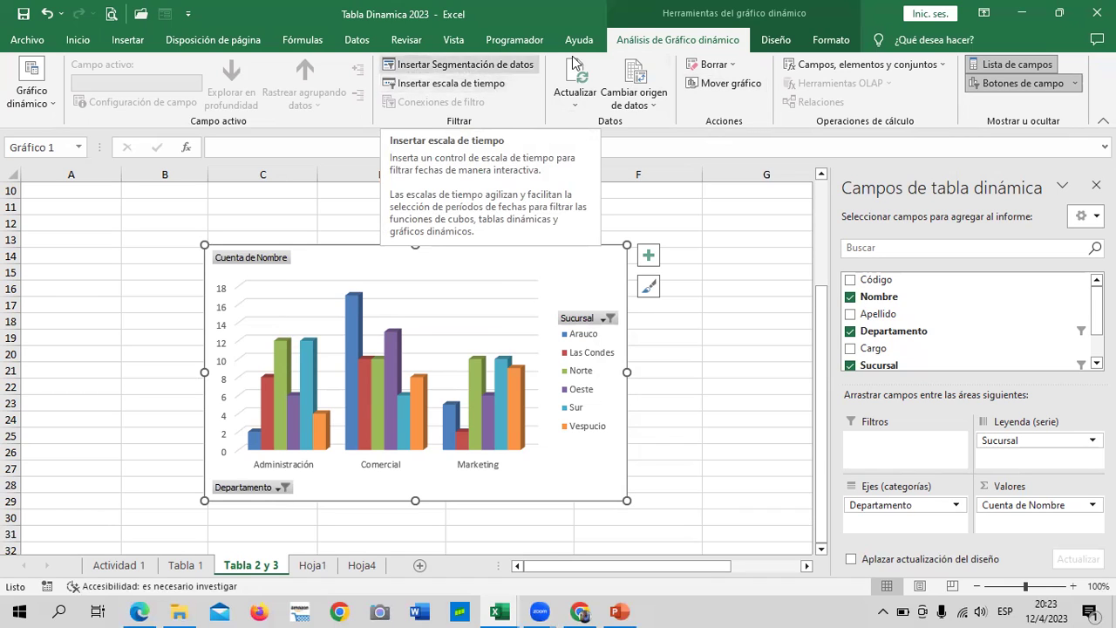
left_click(780, 42)
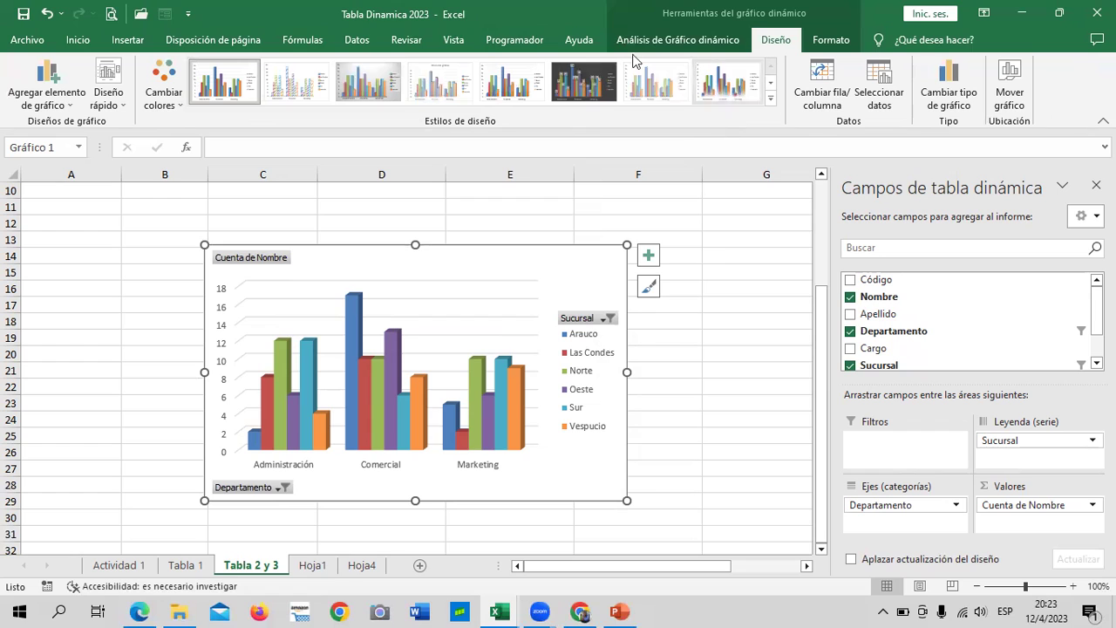
left_click(771, 98)
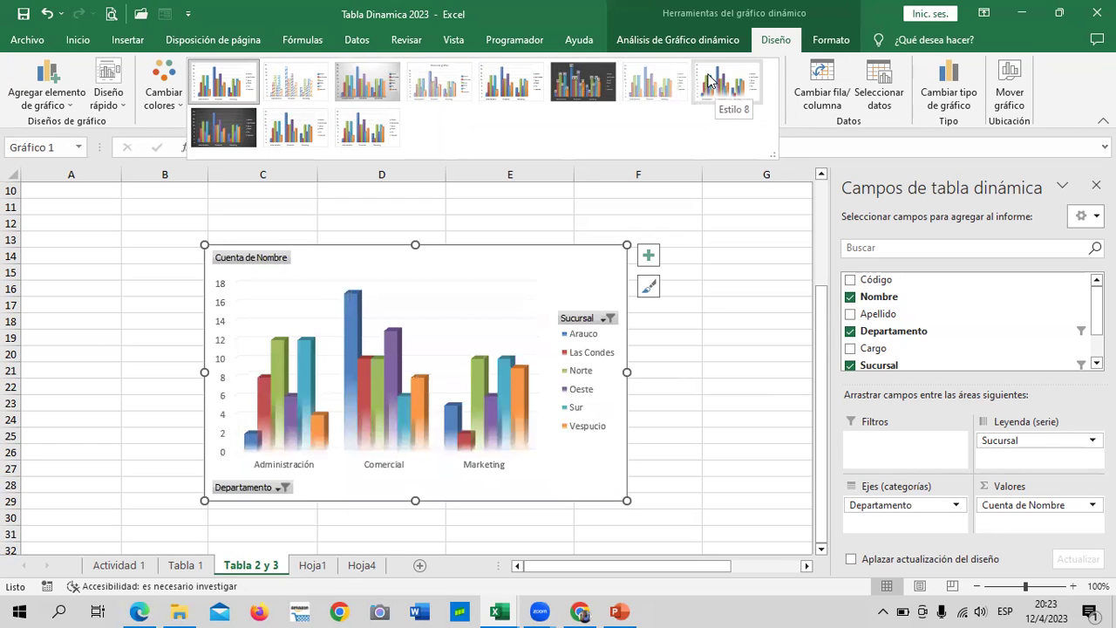
left_click(127, 108)
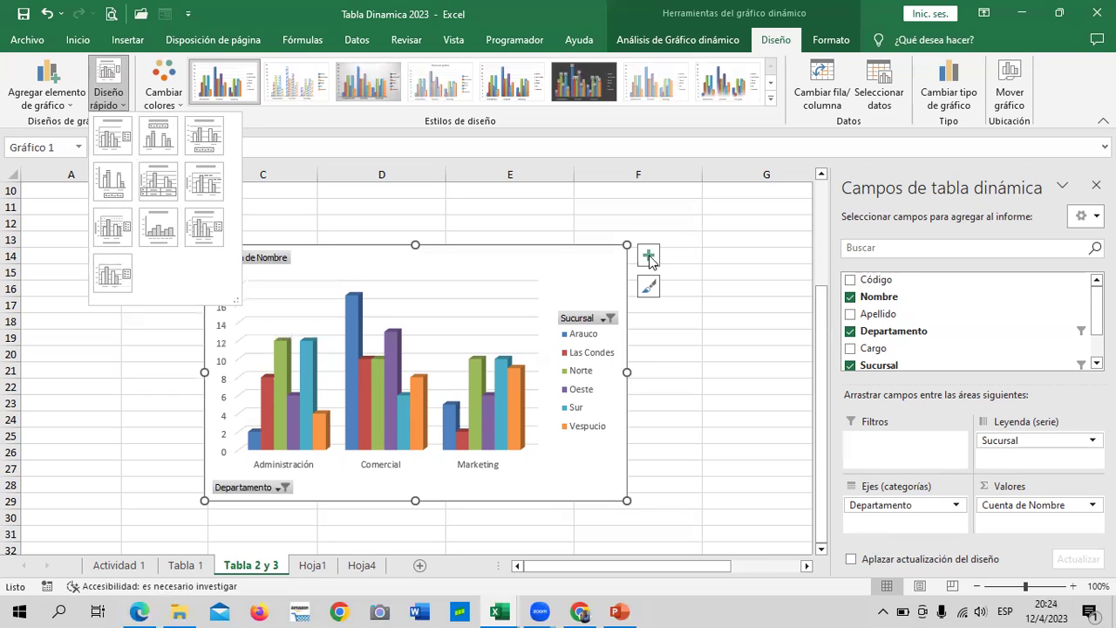
- Dismiss quick layouts and turn on Títulos del eje for both pivot chart axes
left_click(579, 218)
left_click(722, 365)
left_click(598, 272)
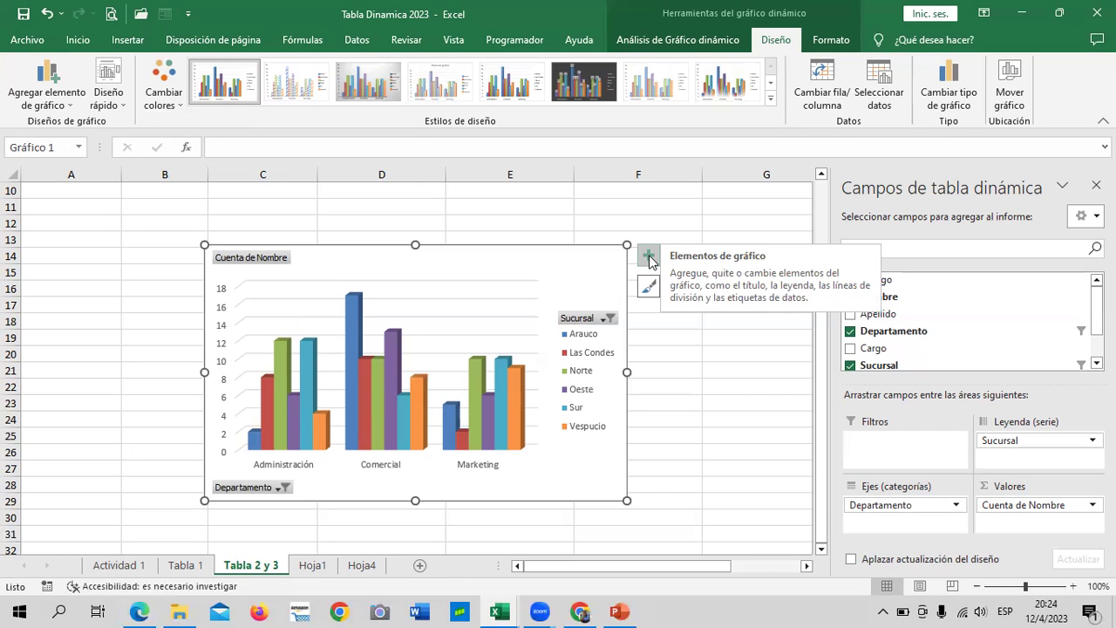
left_click(651, 259)
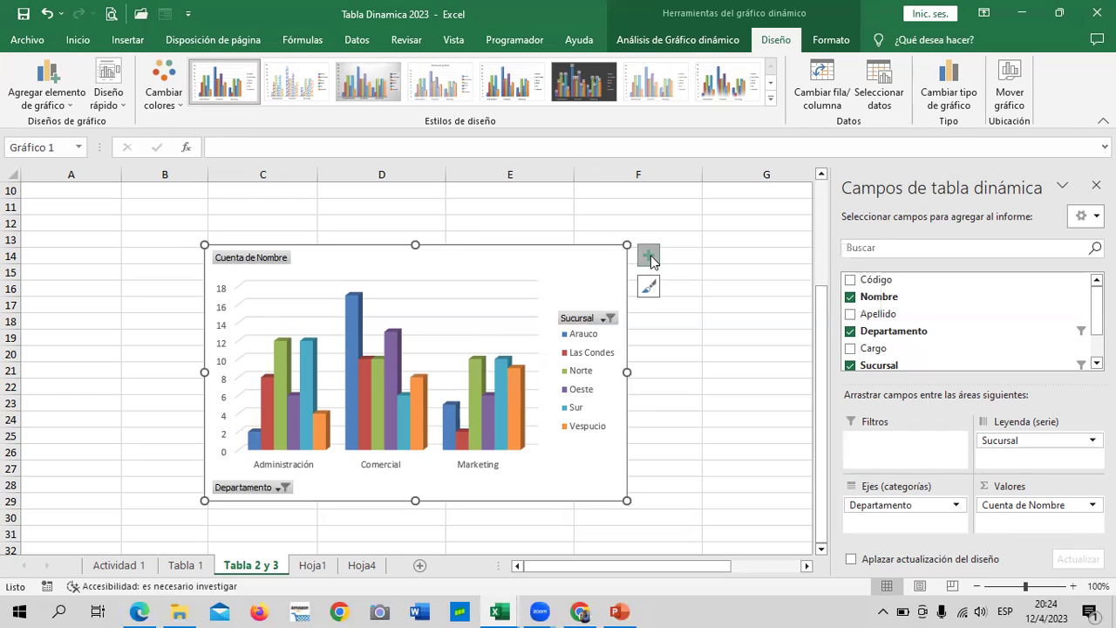
left_click(650, 259)
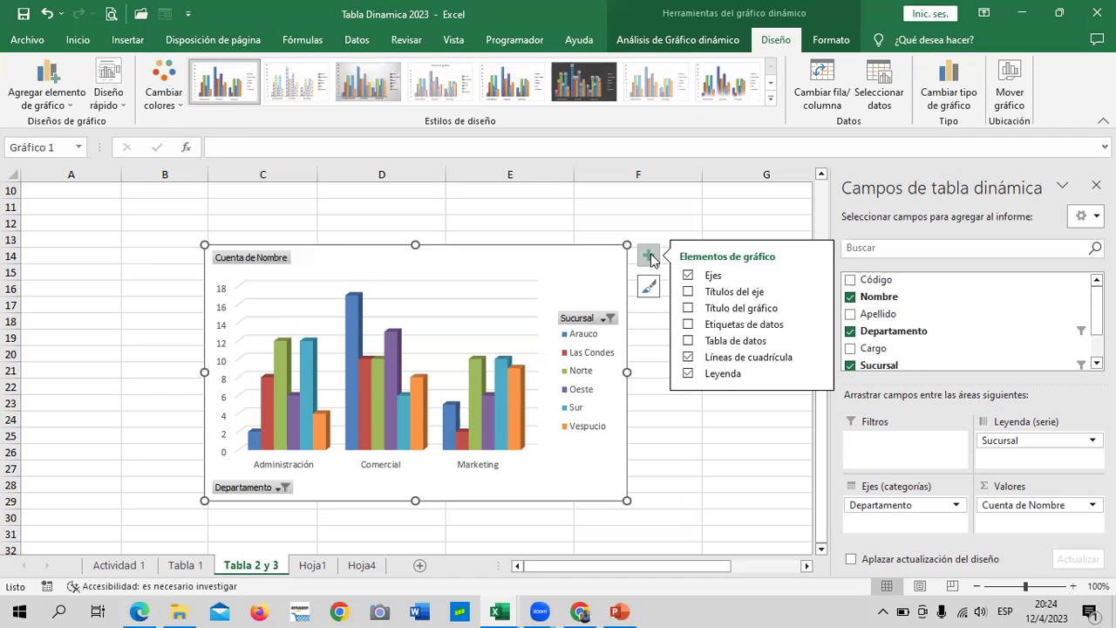
left_click(688, 292)
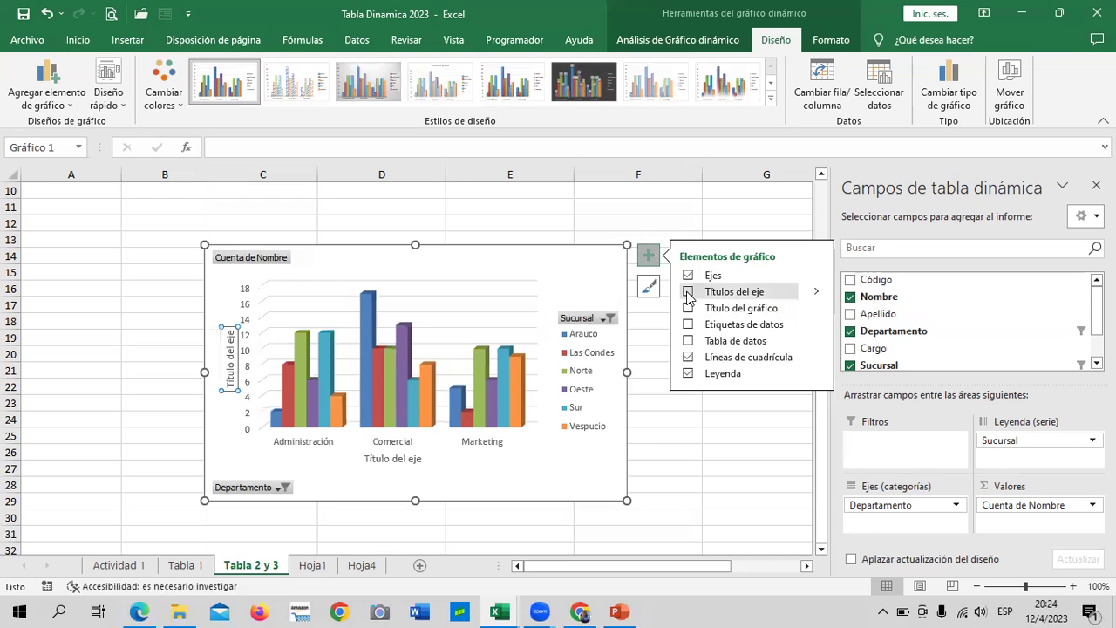
left_click(688, 292)
left_click(689, 293)
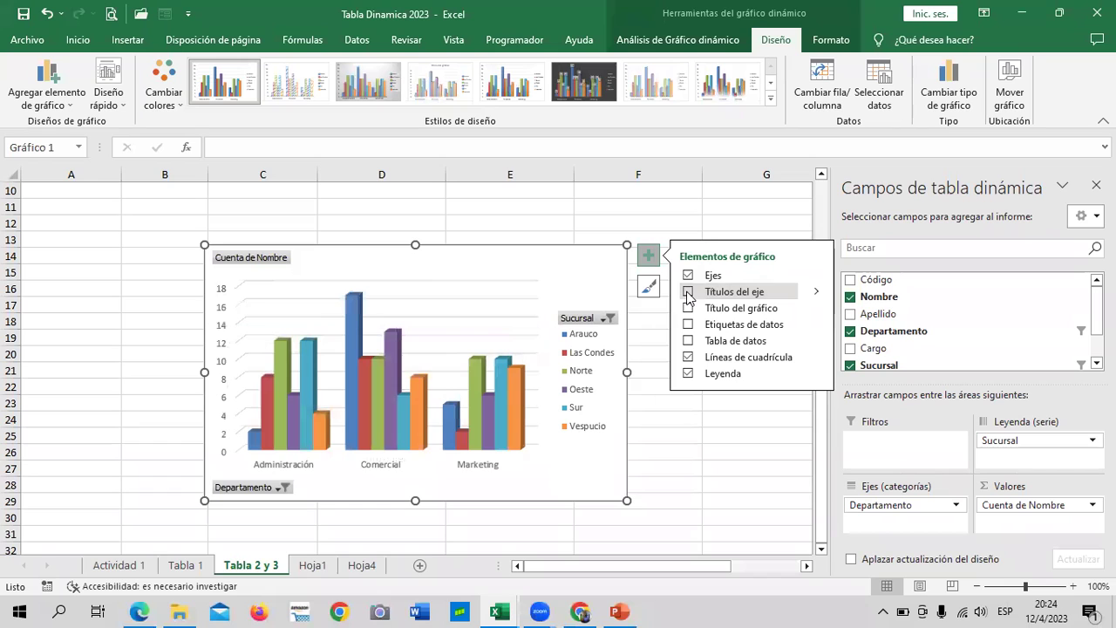
left_click(688, 292)
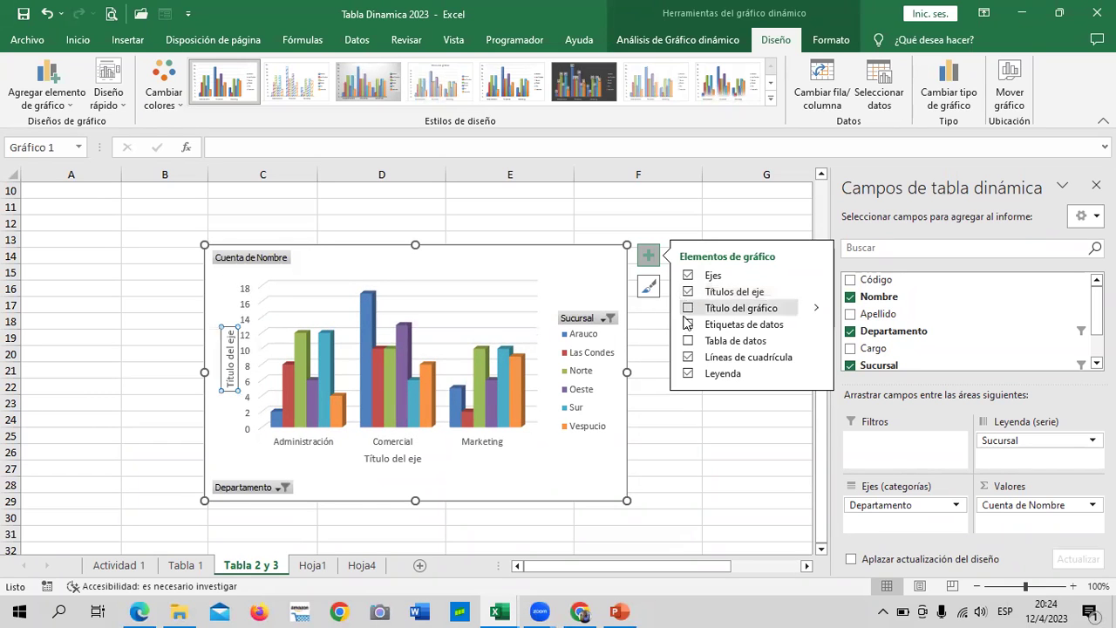
- Add a chart title, nudge it higher, and rename it GRAFICO
left_click(688, 309)
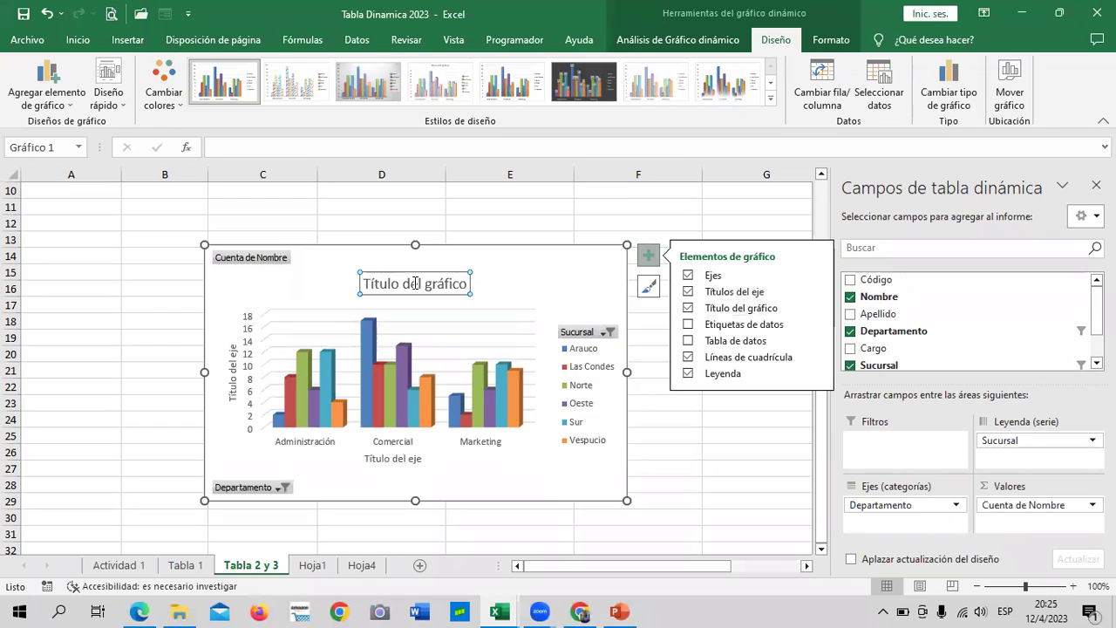
left_click_drag(433, 284, 432, 272)
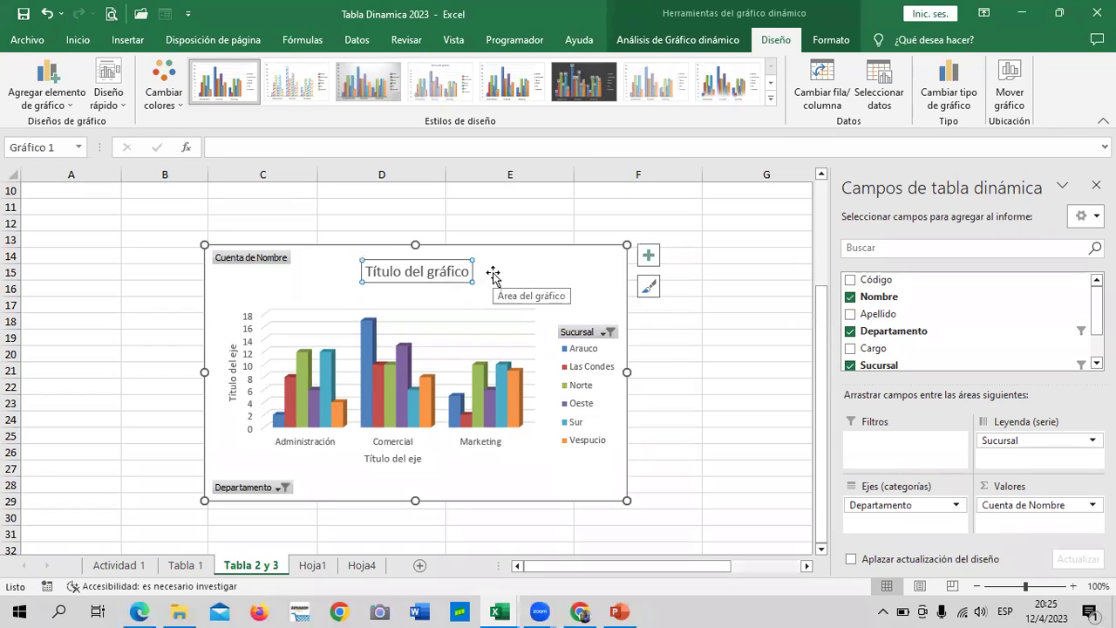
left_click(468, 270)
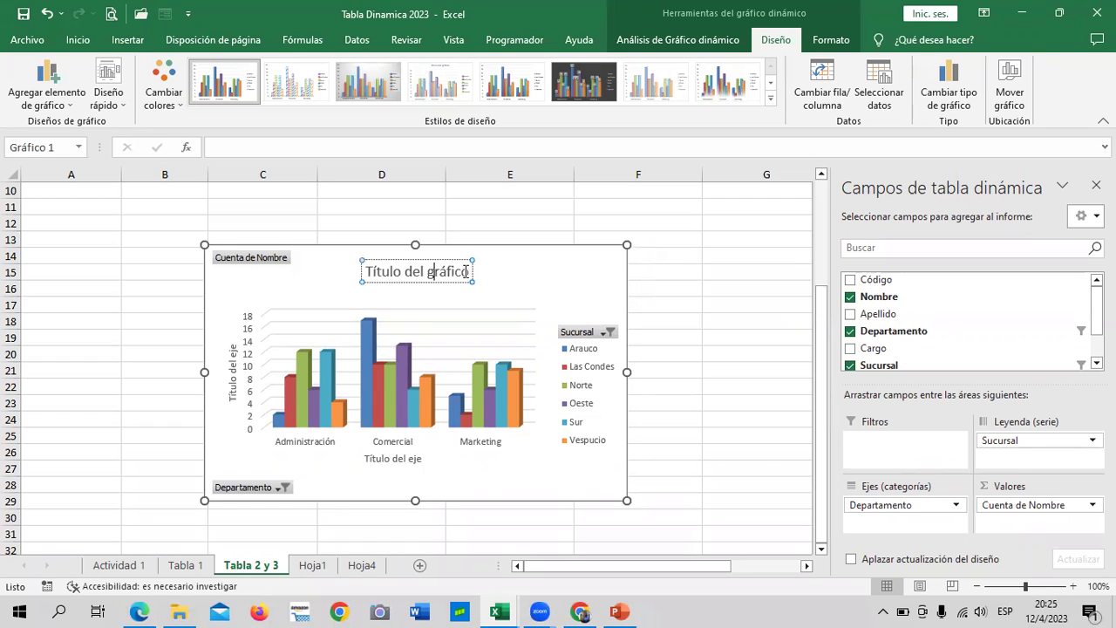
key("BackSpace")
key("BackSpace")
key("BackSpace")
key("BackSpace")
key("BackSpace")
key("BackSpace")
key("BackSpace")
key("BackSpace")
key("BackSpace")
key("BackSpace")
key("BackSpace")
key("BackSpace")
key("BackSpace")
key("BackSpace")
key("BackSpace")
key("BackSpace")
key("BackSpace")
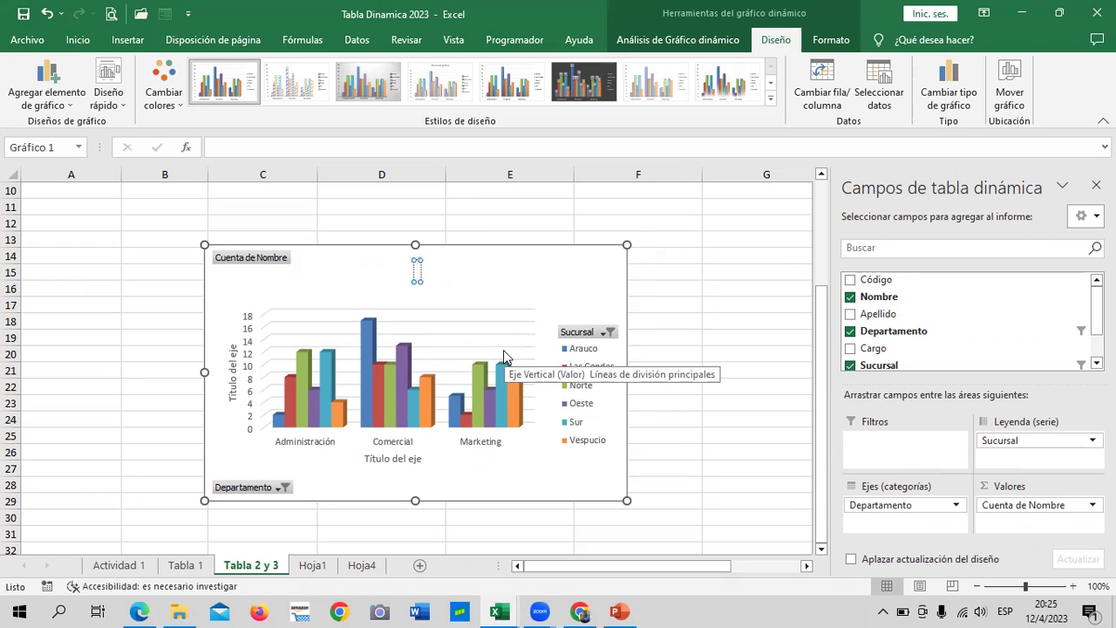
type("grafico")
key("Caps_Lock")
key("BackSpace")
key("BackSpace")
key("BackSpace")
key("BackSpace")
key("BackSpace")
key("BackSpace")
type("F")
key("BackSpace")
type("GRAFICO")
left_click(629, 222)
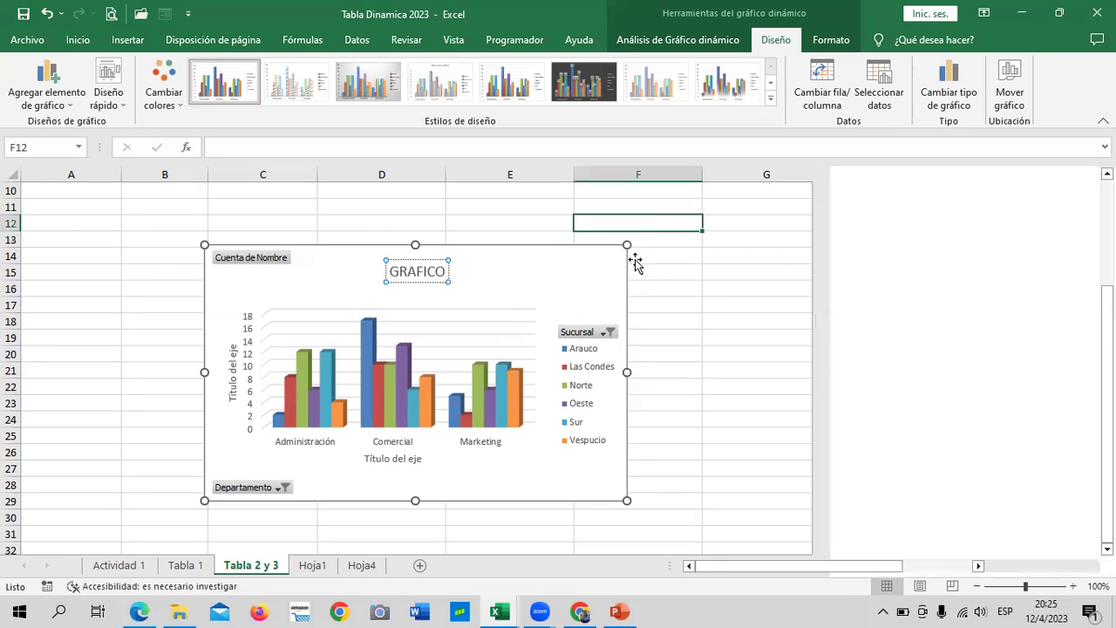
scroll(635, 277, "up", 3)
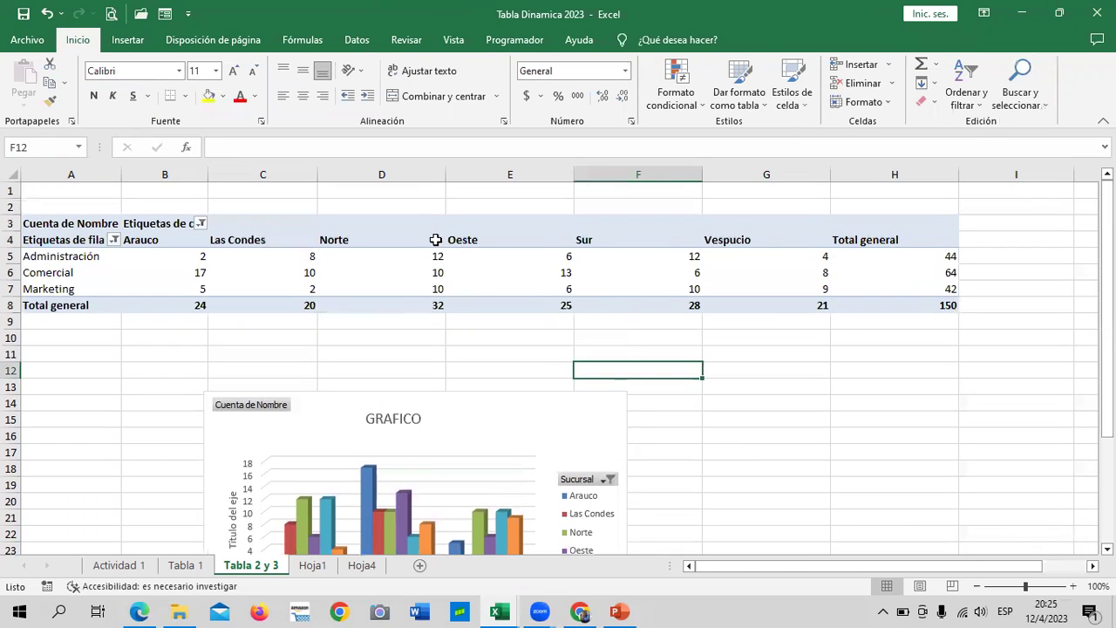
left_click(385, 239)
left_click(118, 565)
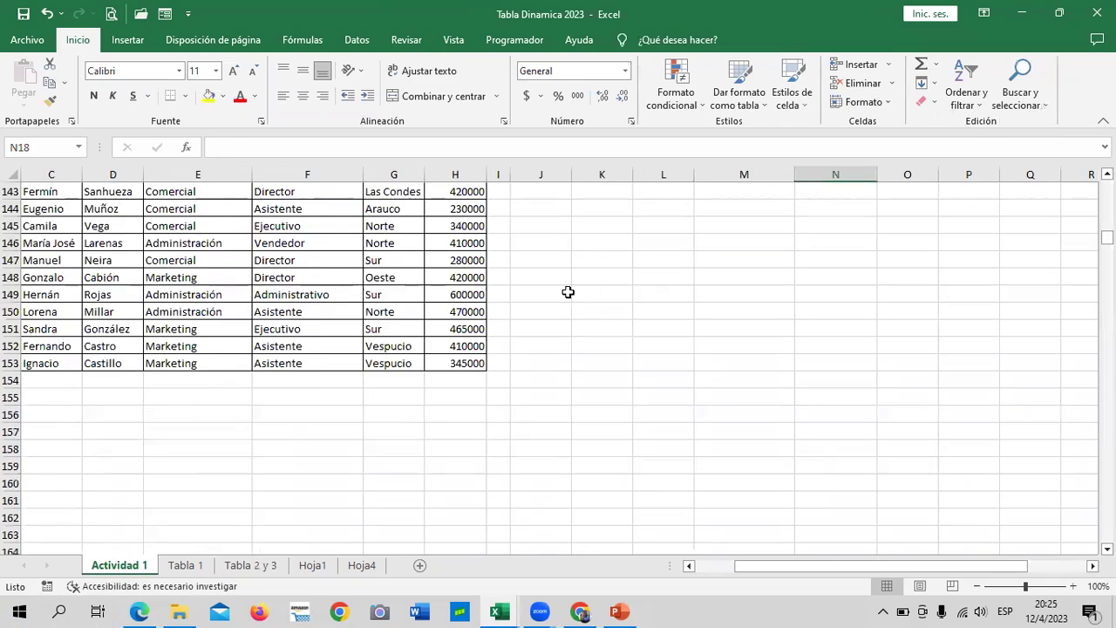
scroll(693, 333, "up", 6)
scroll(692, 333, "up", 2)
scroll(686, 326, "up", 13)
scroll(677, 331, "up", 7)
scroll(673, 337, "up", 10)
scroll(665, 346, "up", 7)
scroll(665, 342, "up", 3)
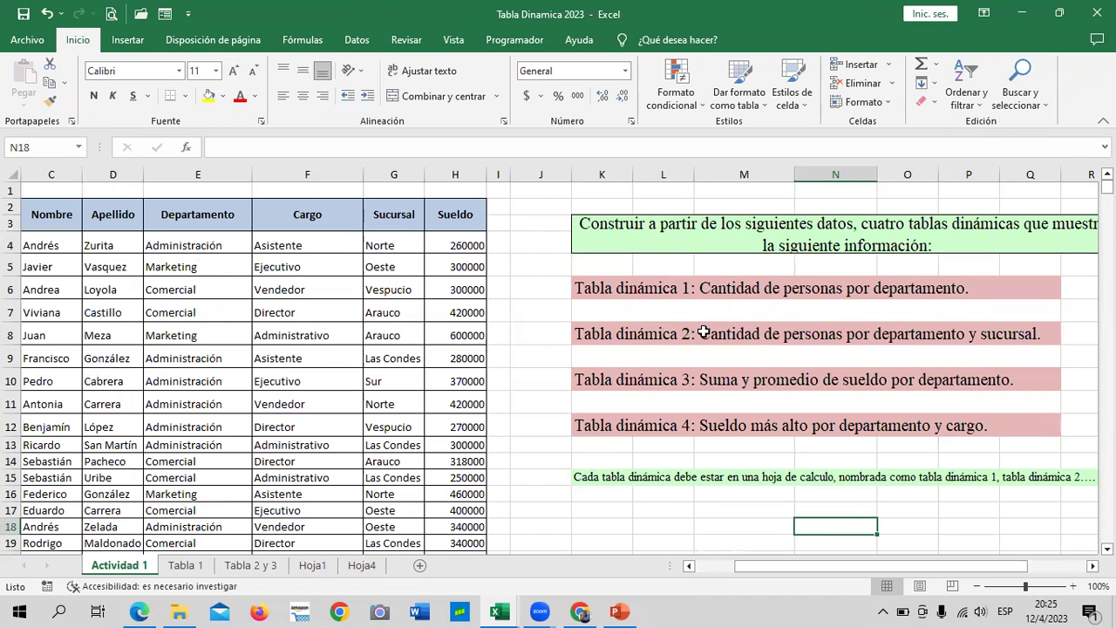
left_click(200, 567)
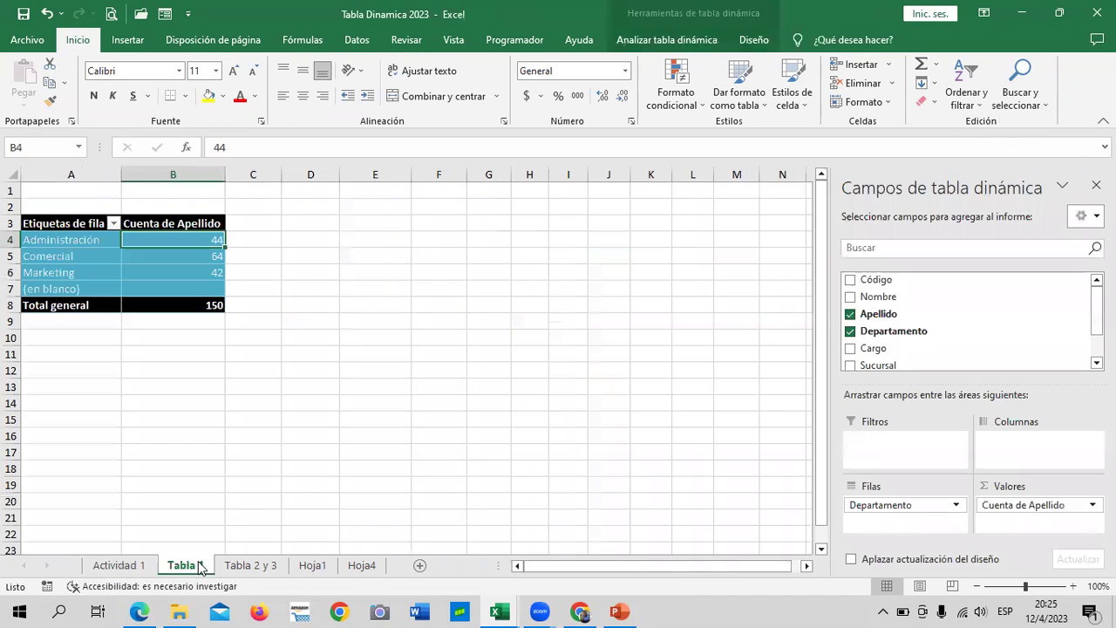
left_click(240, 568)
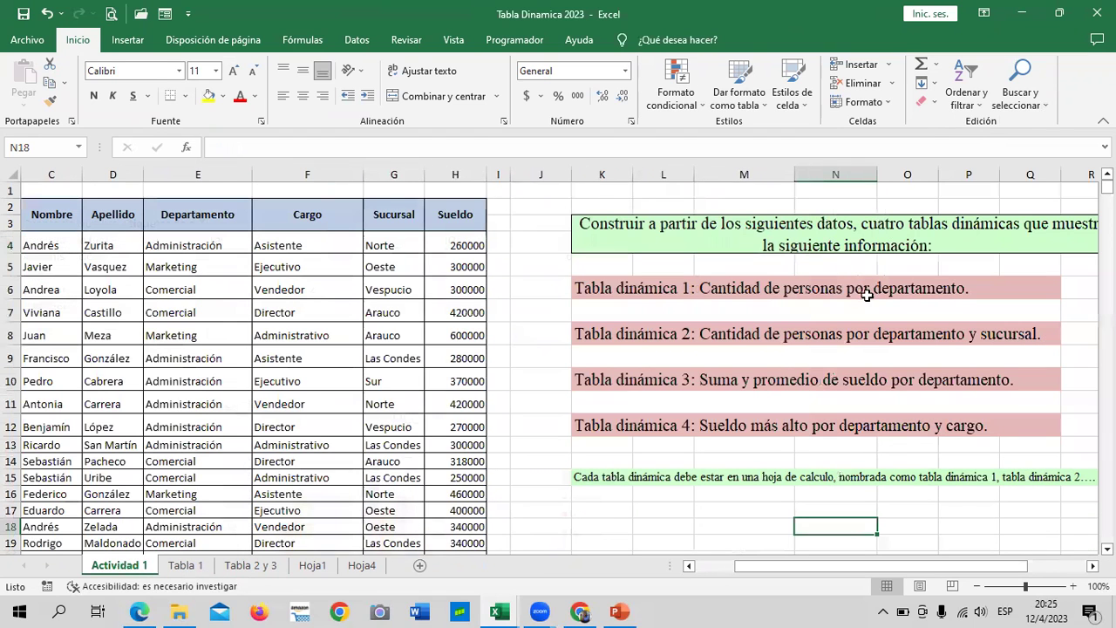
left_click(768, 338)
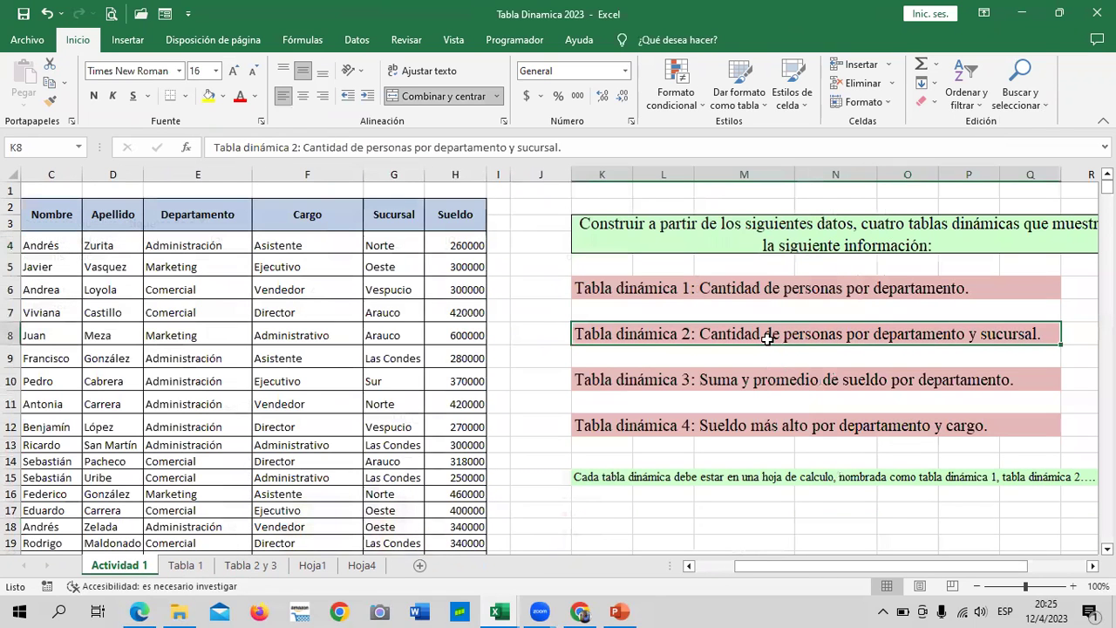
left_click(198, 567)
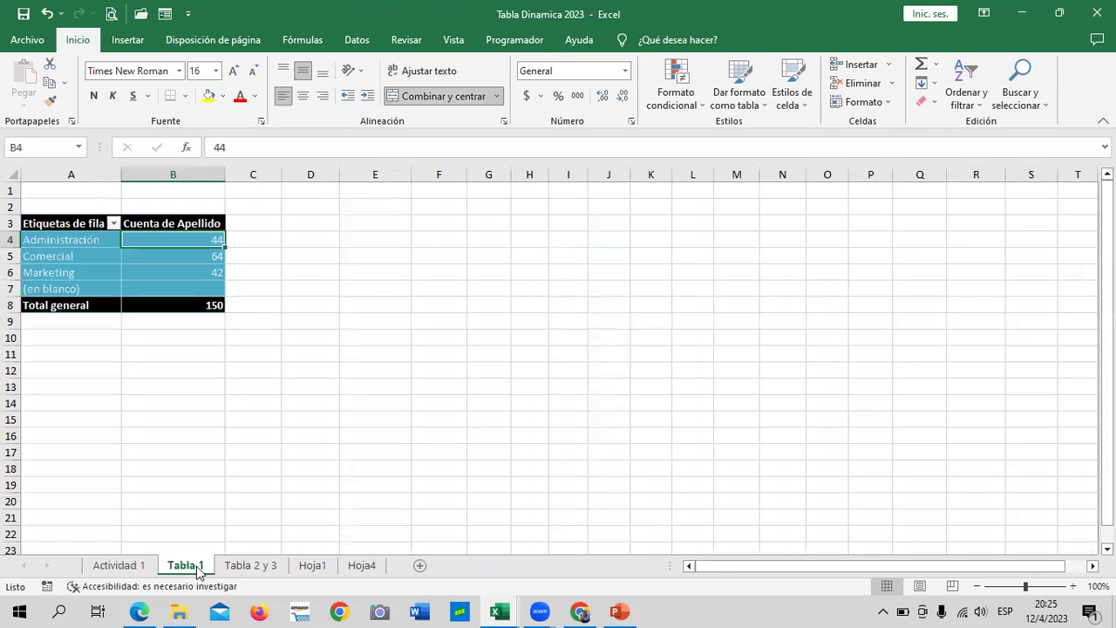
left_click(251, 565)
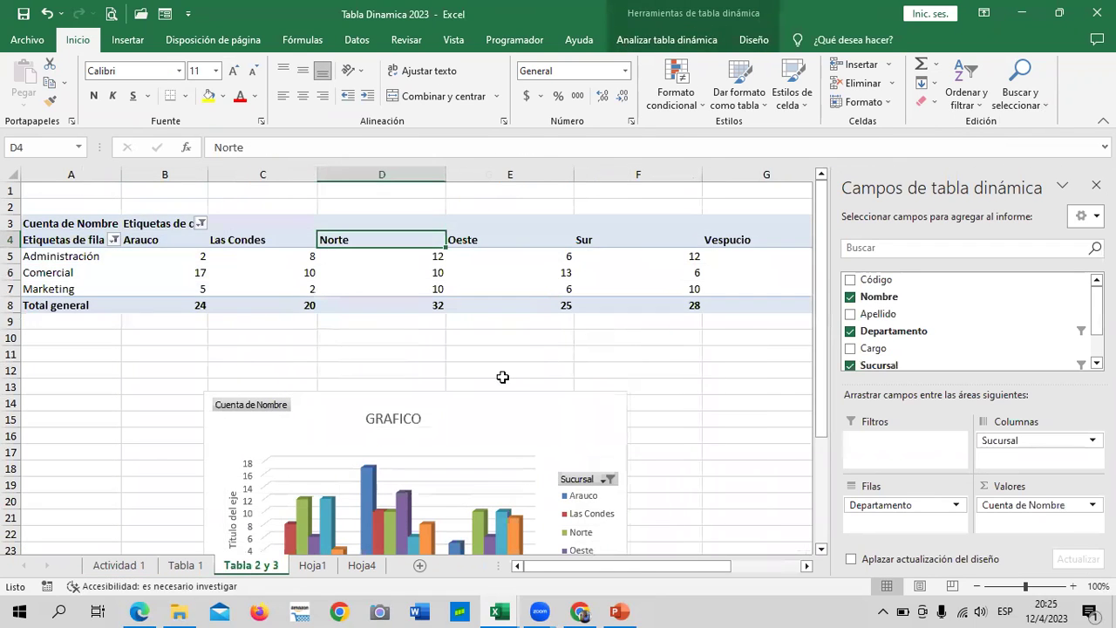
- Replace GRAFICO with 'EMPLEADOS POR DEPARTAMENTO Y SUCURSAL', correcting the DEPARTAMNETO typo
scroll(503, 376, "down", 3)
scroll(503, 376, "up", 3)
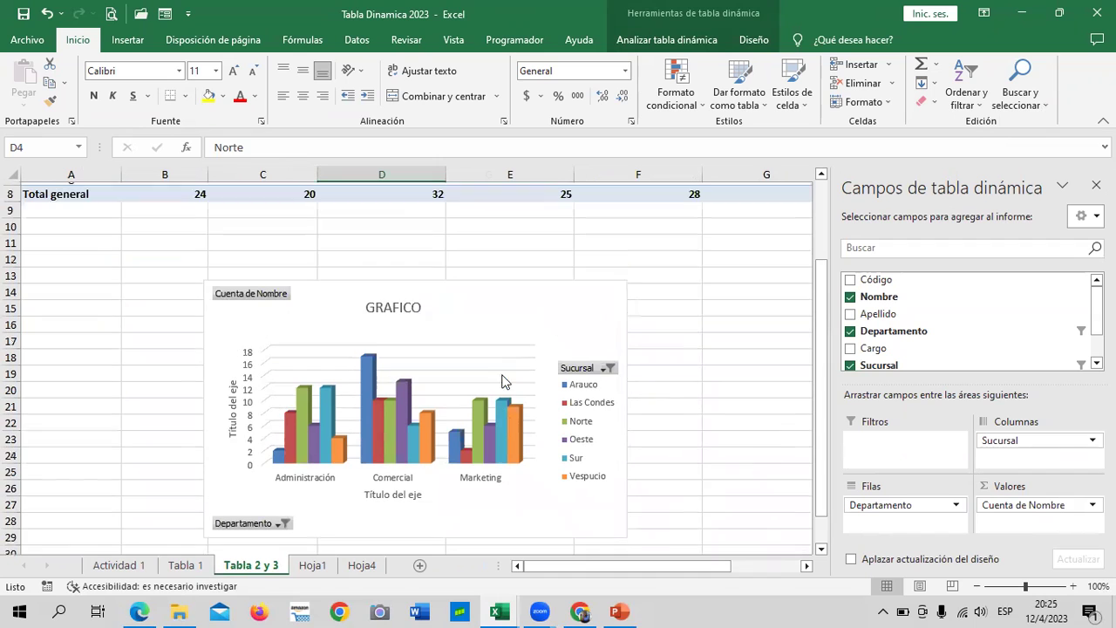
left_click(422, 321)
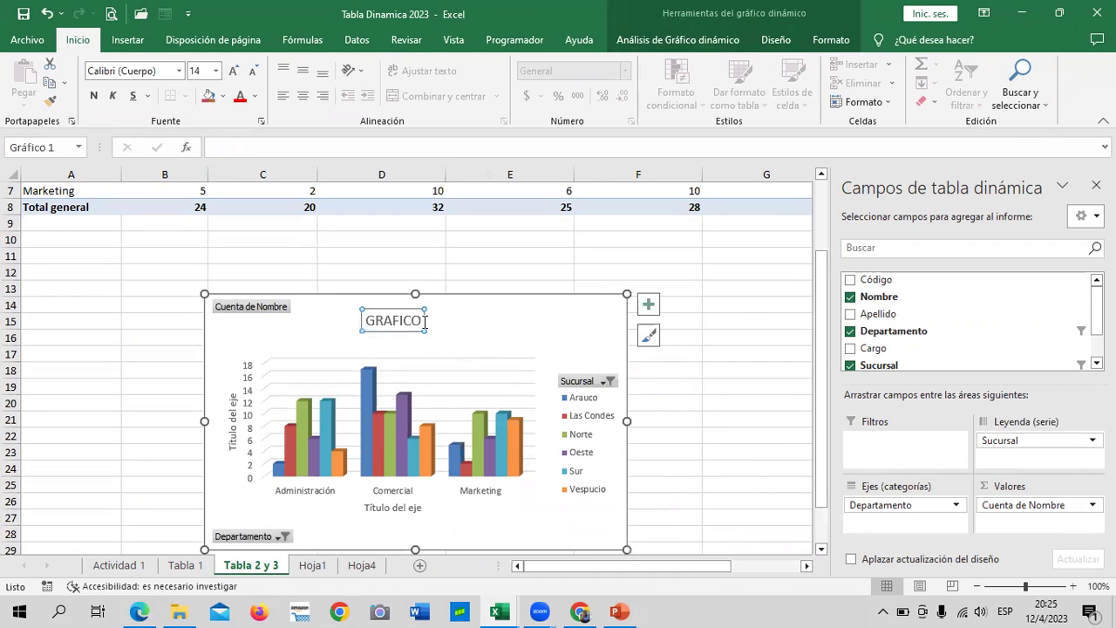
double_click(425, 321)
key("BackSpace")
key("BackSpace")
key("BackSpace")
key("BackSpace")
key("BackSpace")
key("BackSpace")
type("EMPLEADOS POR DEPARTAMNETO Y SUCURSAL")
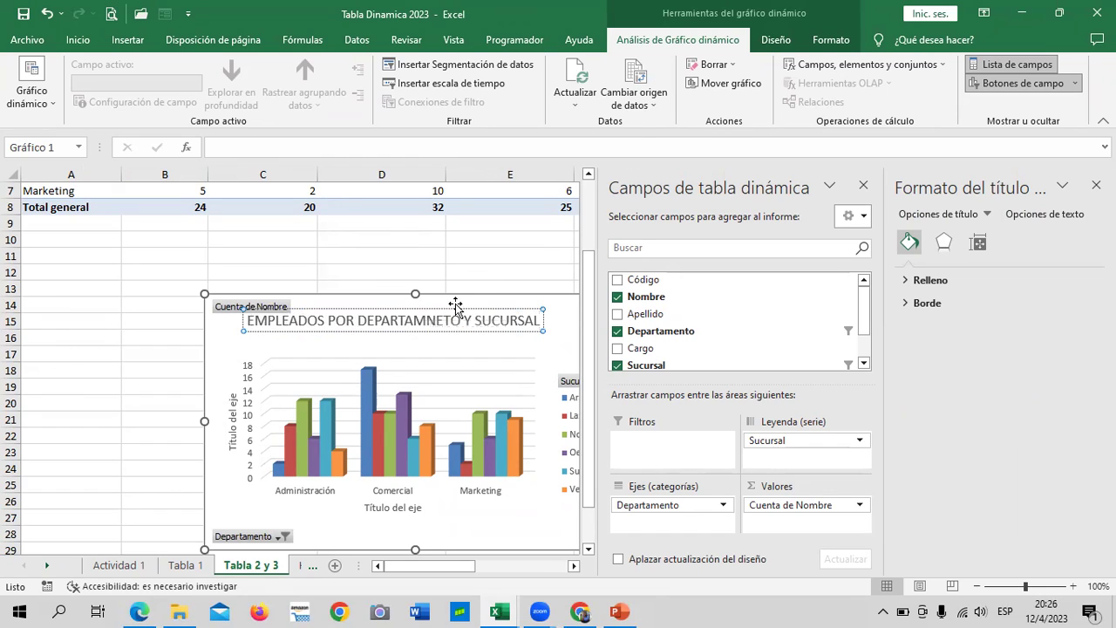
left_click(458, 320)
key("BackSpace")
key("BackSpace")
key("BackSpace")
key("BackSpace")
key("BackSpace")
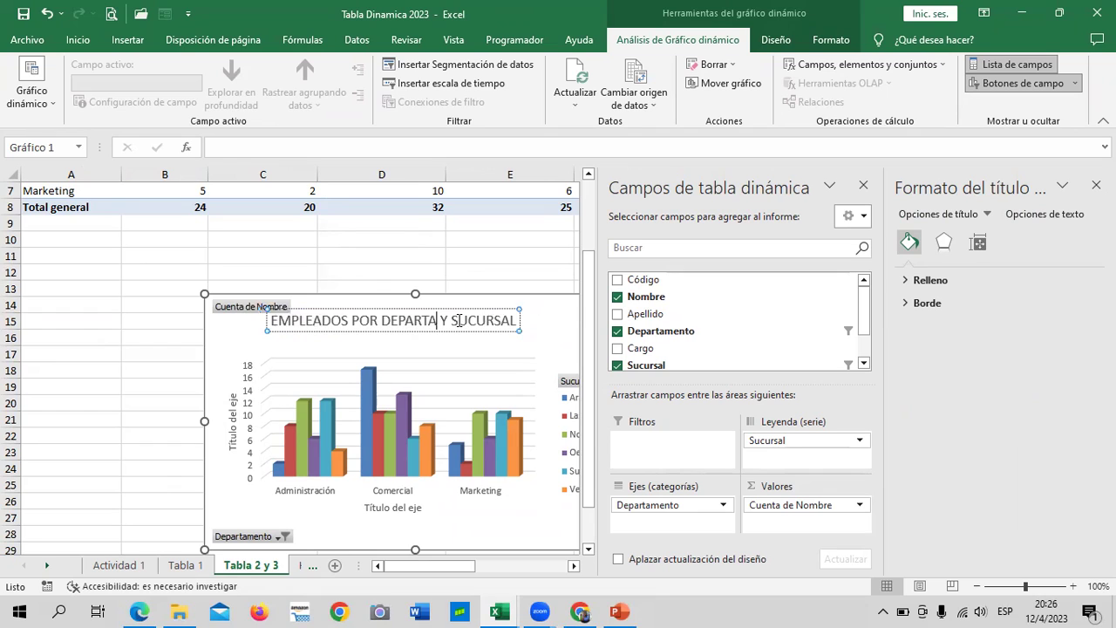
type("MENTO")
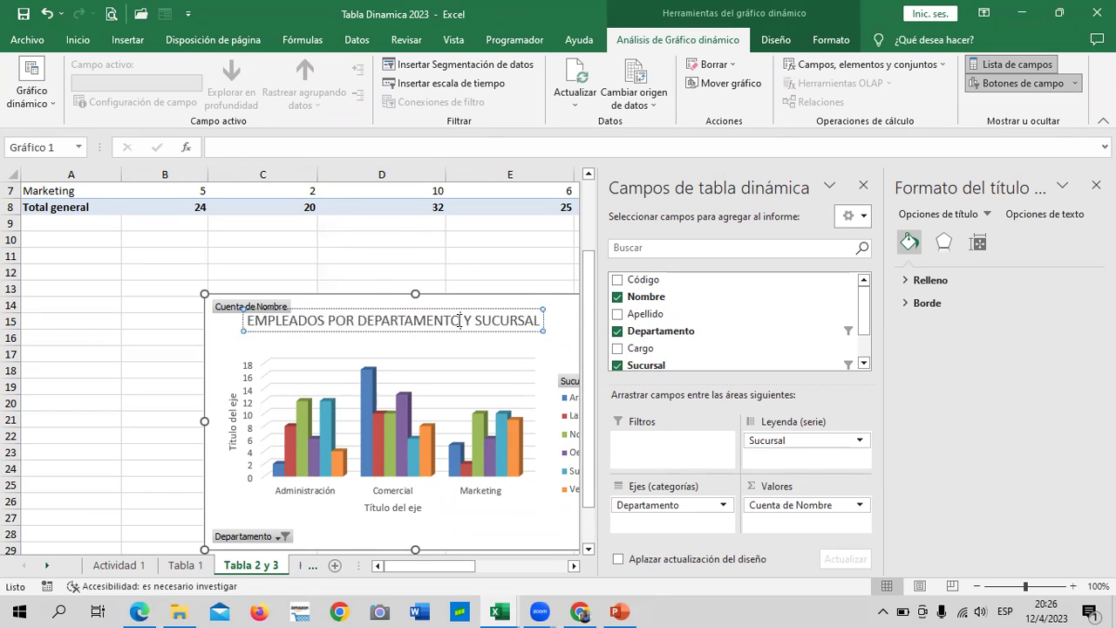
- Finish editing the title and close the title and shape formatting panes
left_click(493, 276)
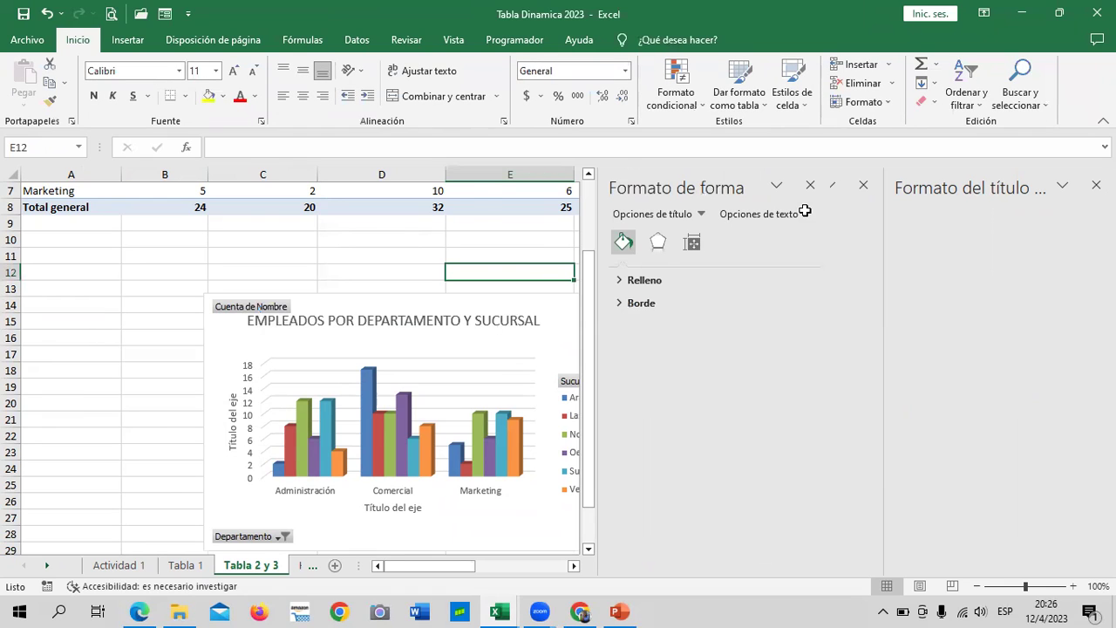
left_click(859, 186)
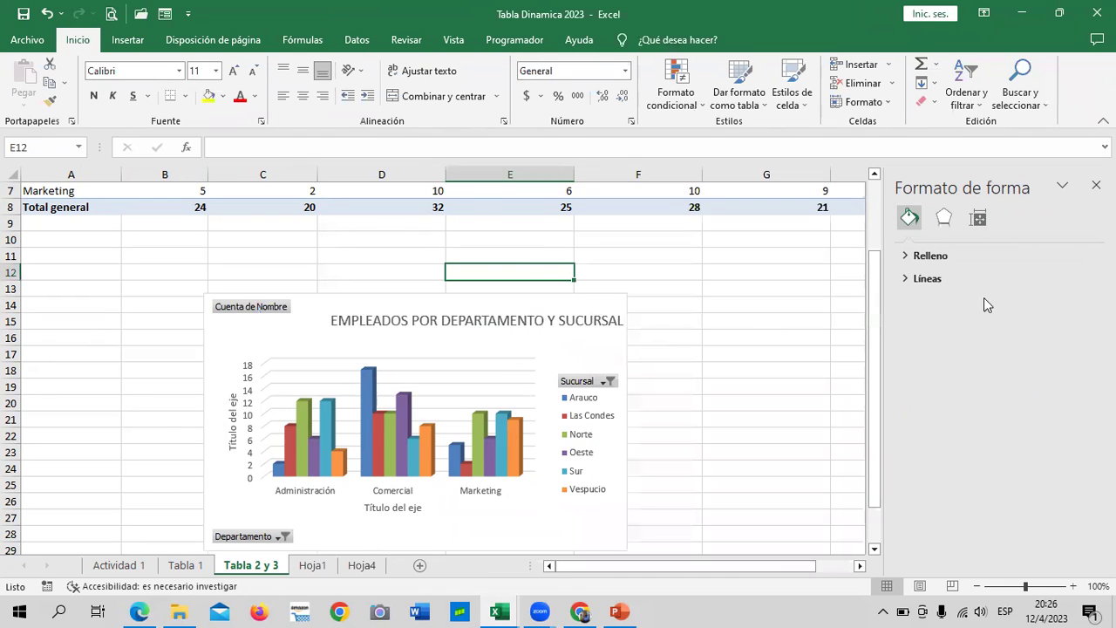
left_click(684, 373)
left_click(503, 342)
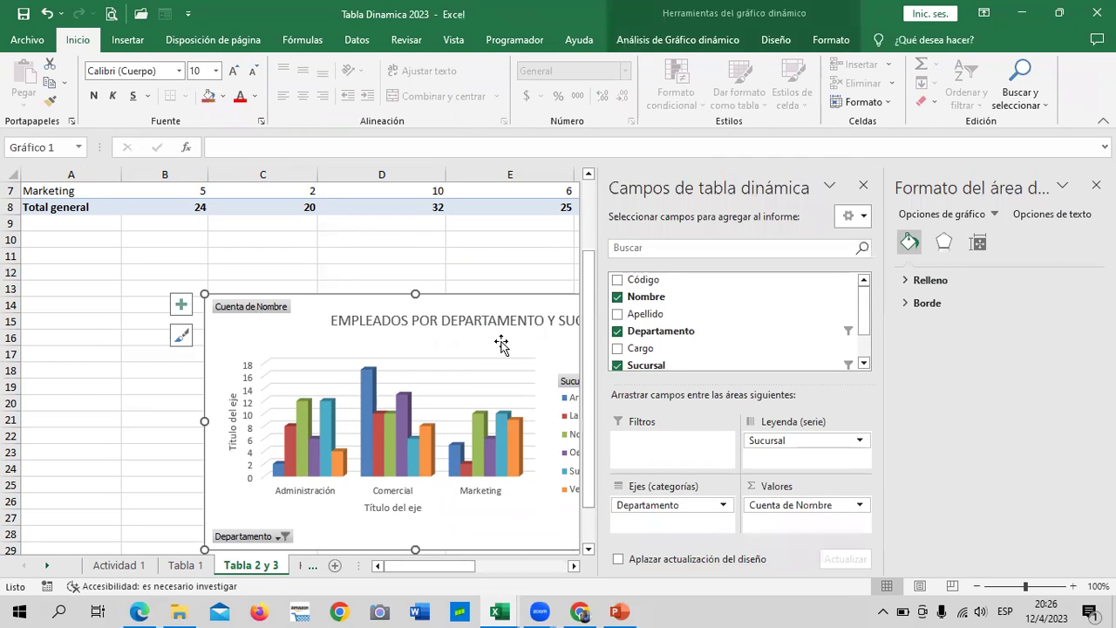
left_click(478, 253)
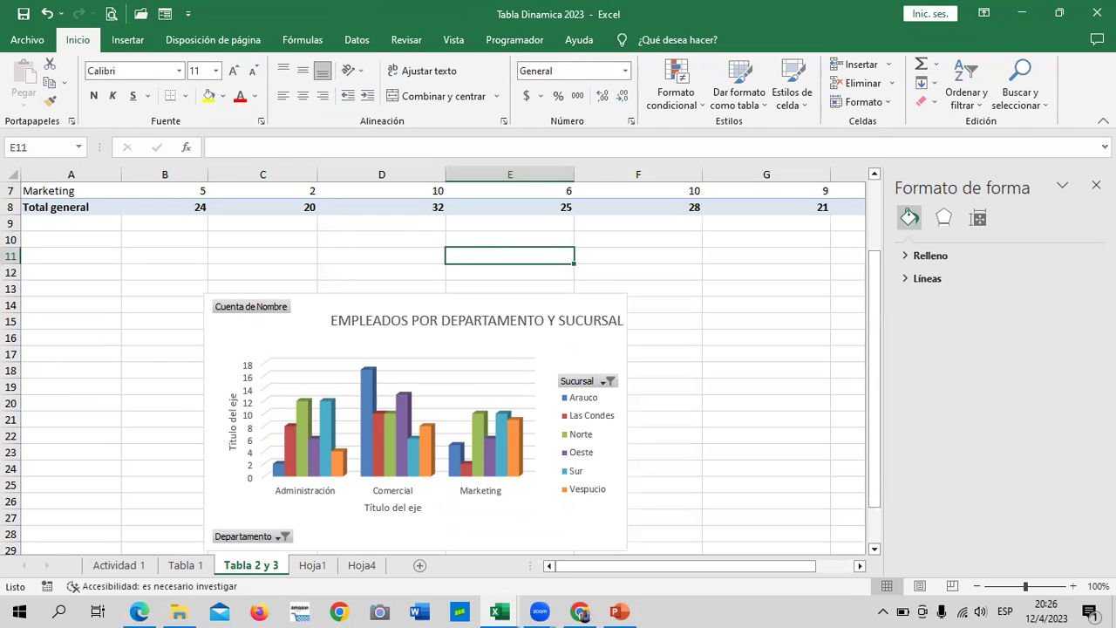
left_click(1096, 185)
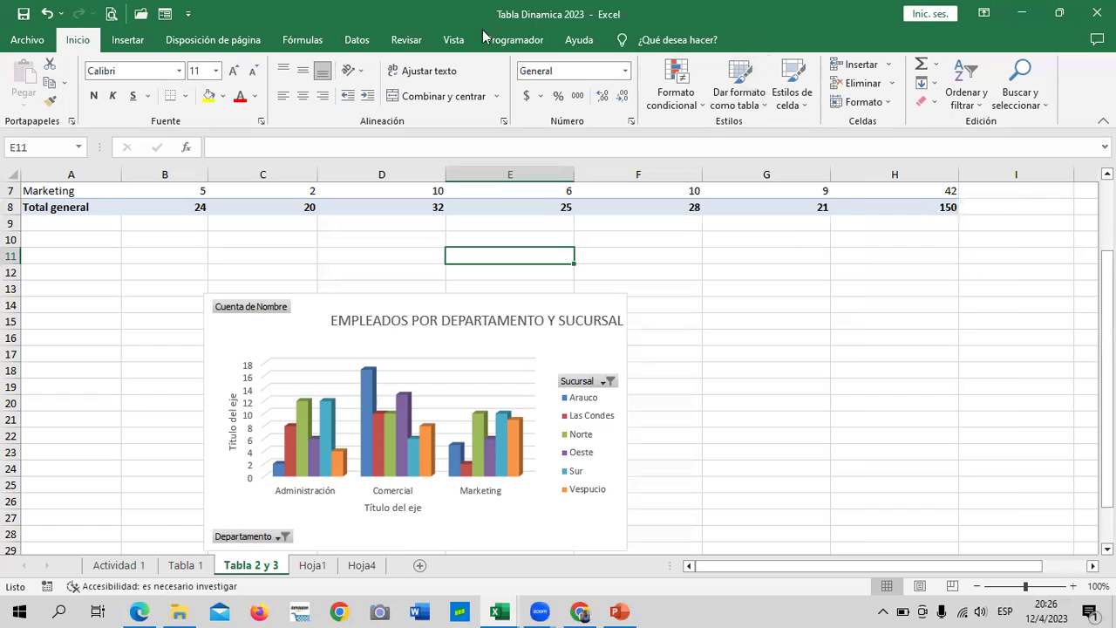
- Reselect the pivot chart and show its chart elements list from the Formato tools
left_click(578, 354)
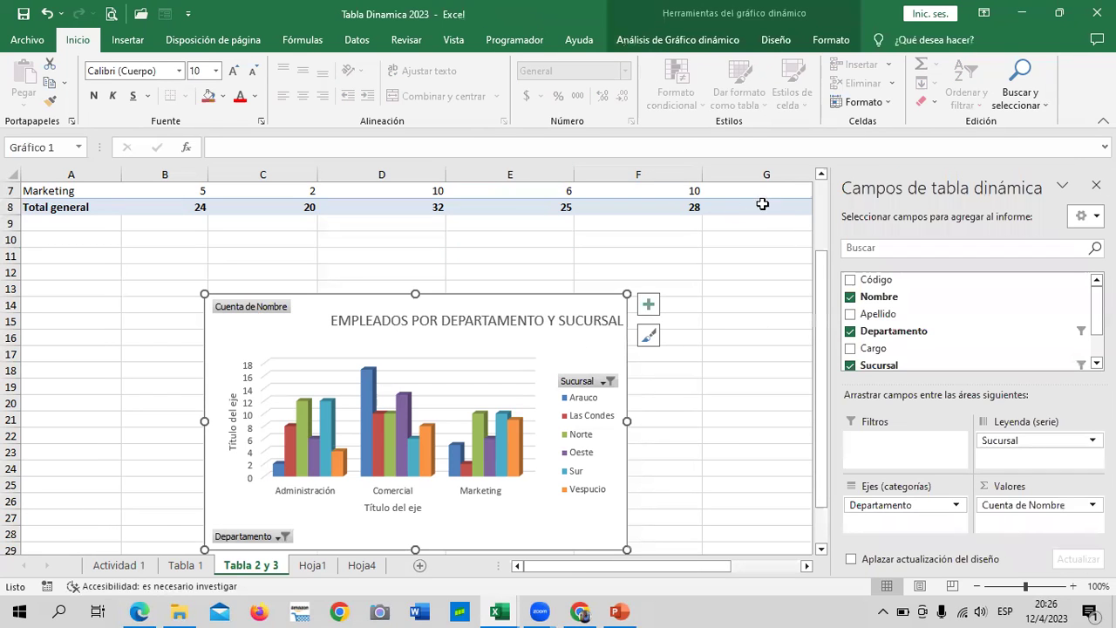
left_click(836, 42)
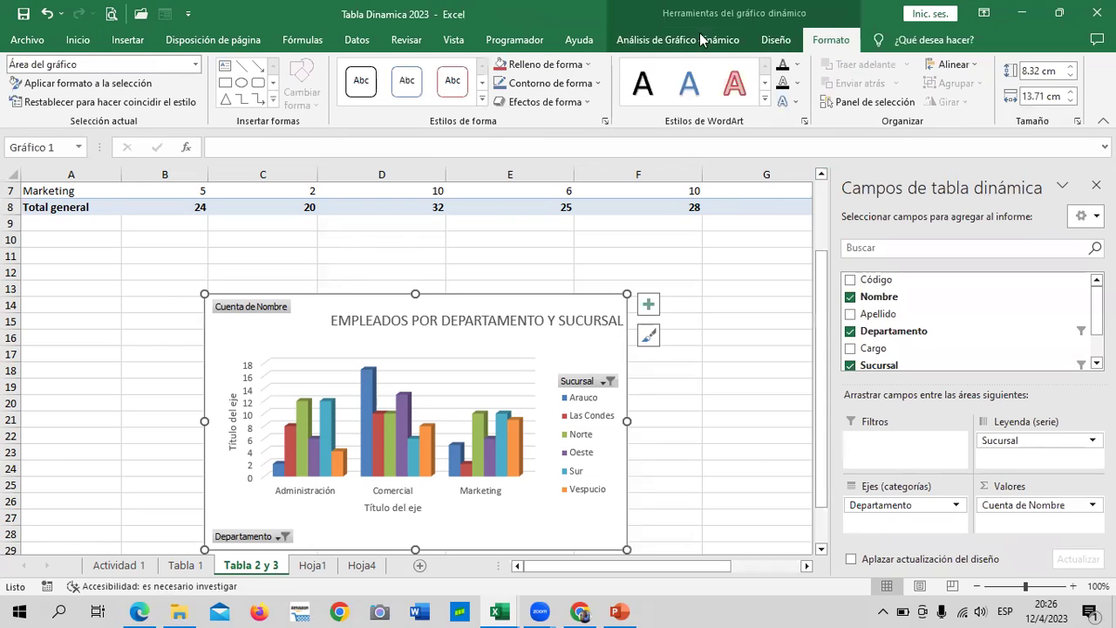
left_click(649, 303)
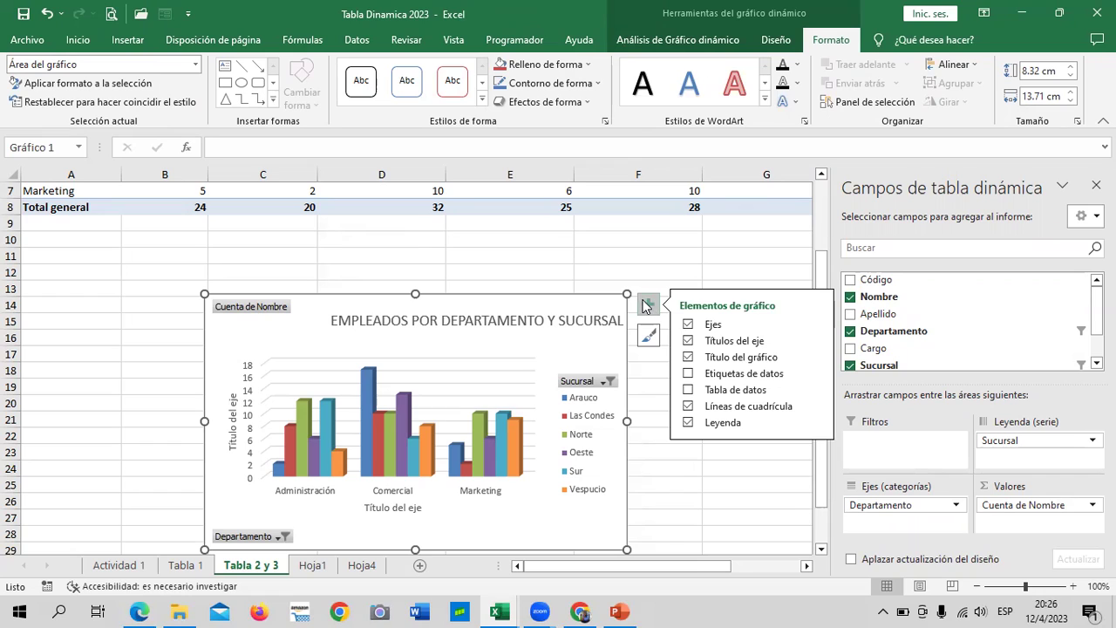
- Turn on Etiquetas de datos showing each column's count, keeping axis titles and chart title enabled
left_click(688, 374)
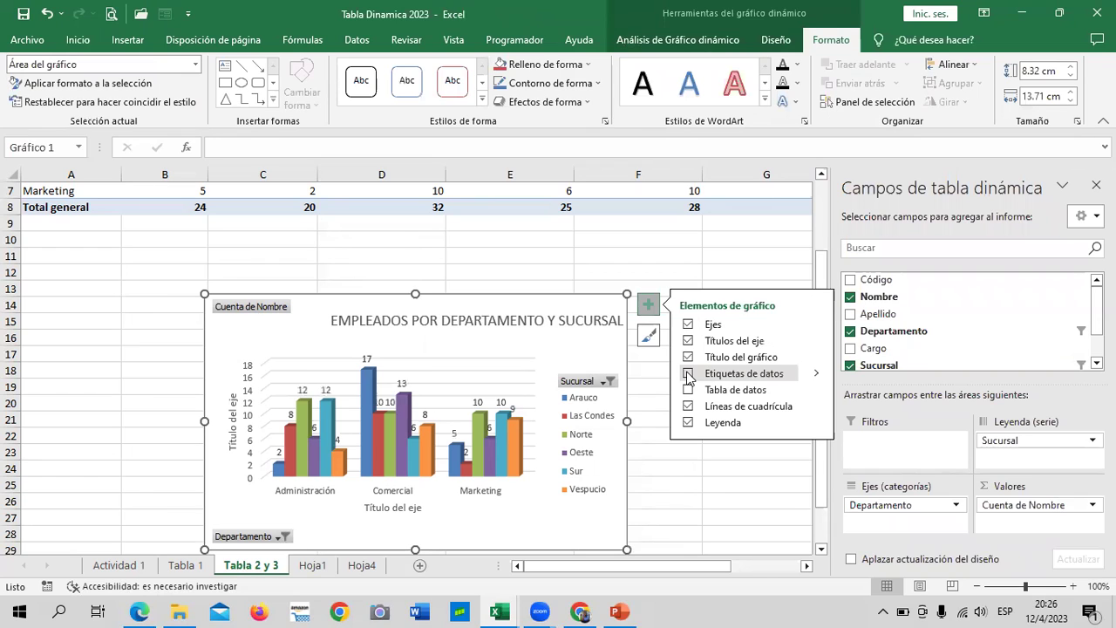
left_click(689, 375)
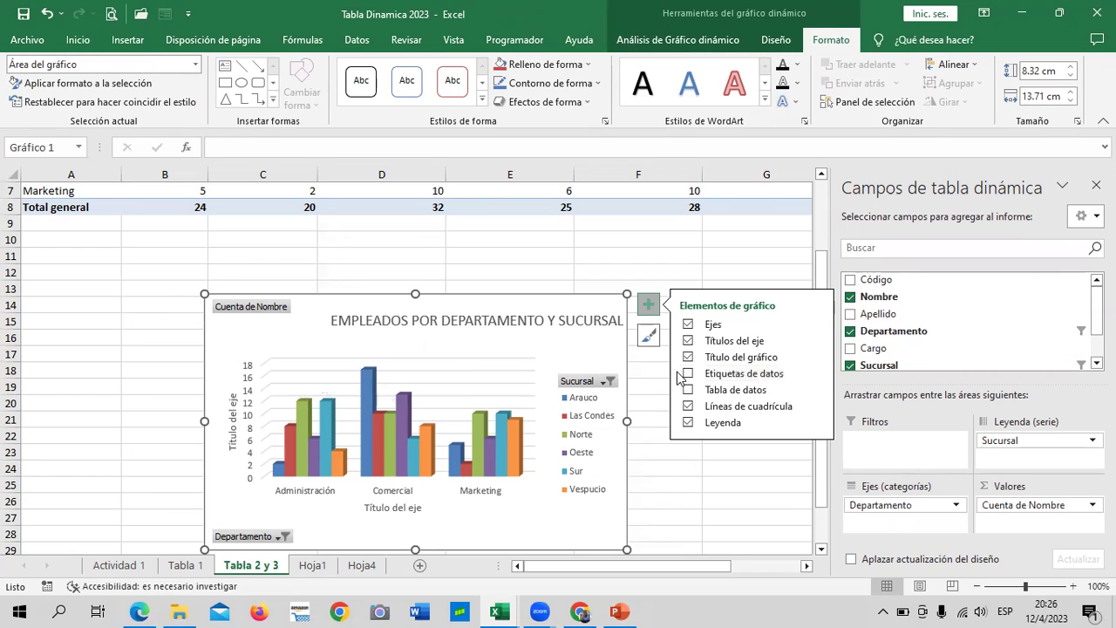
left_click(689, 375)
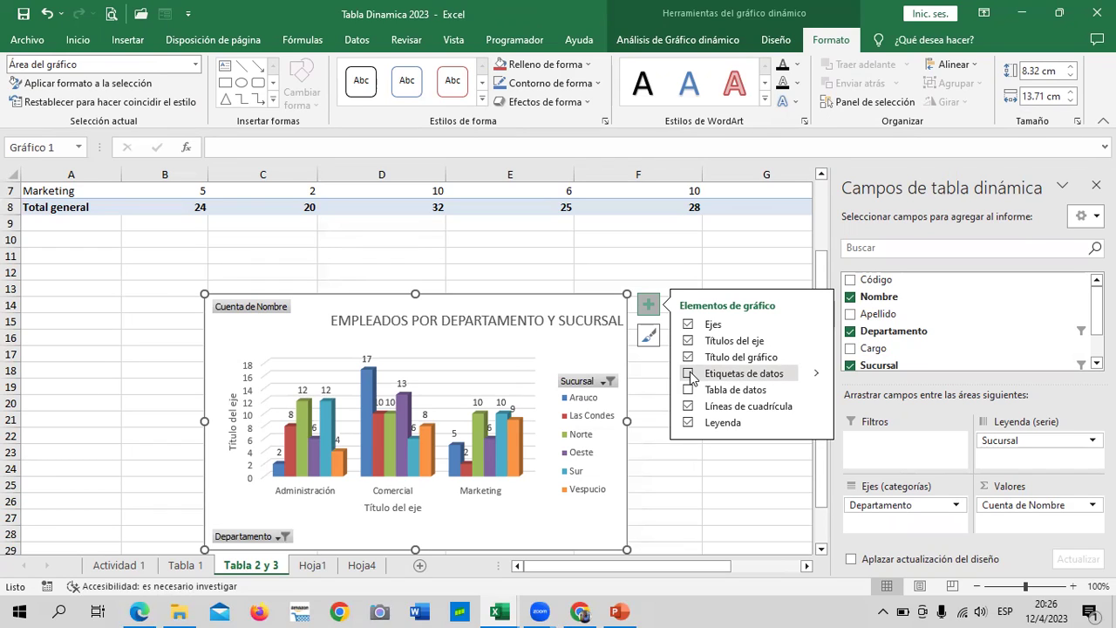
left_click(688, 341)
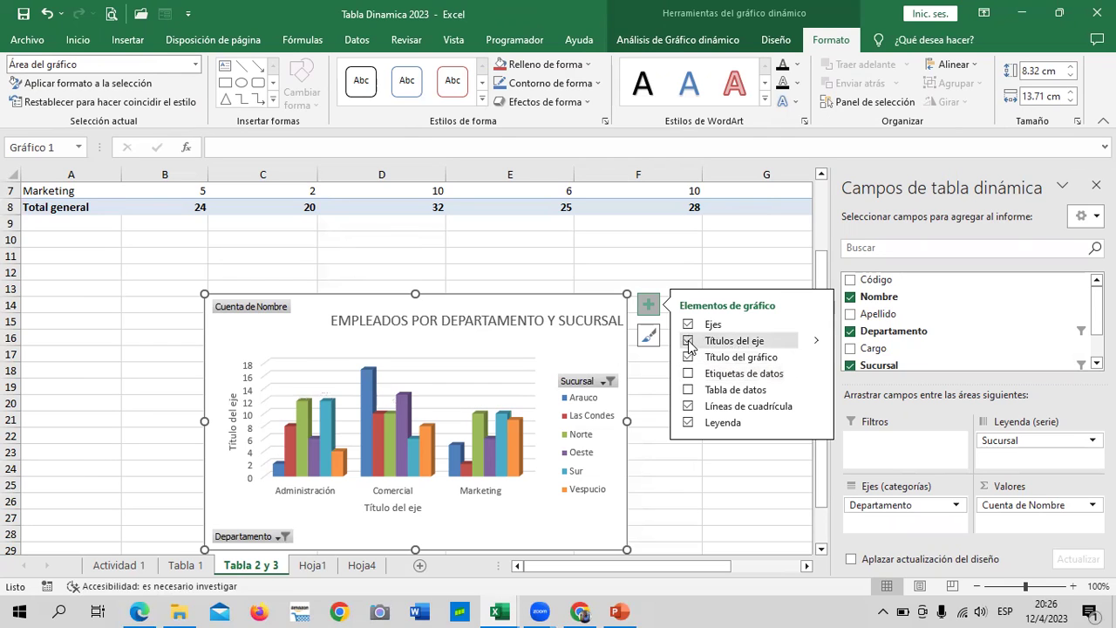
left_click(688, 341)
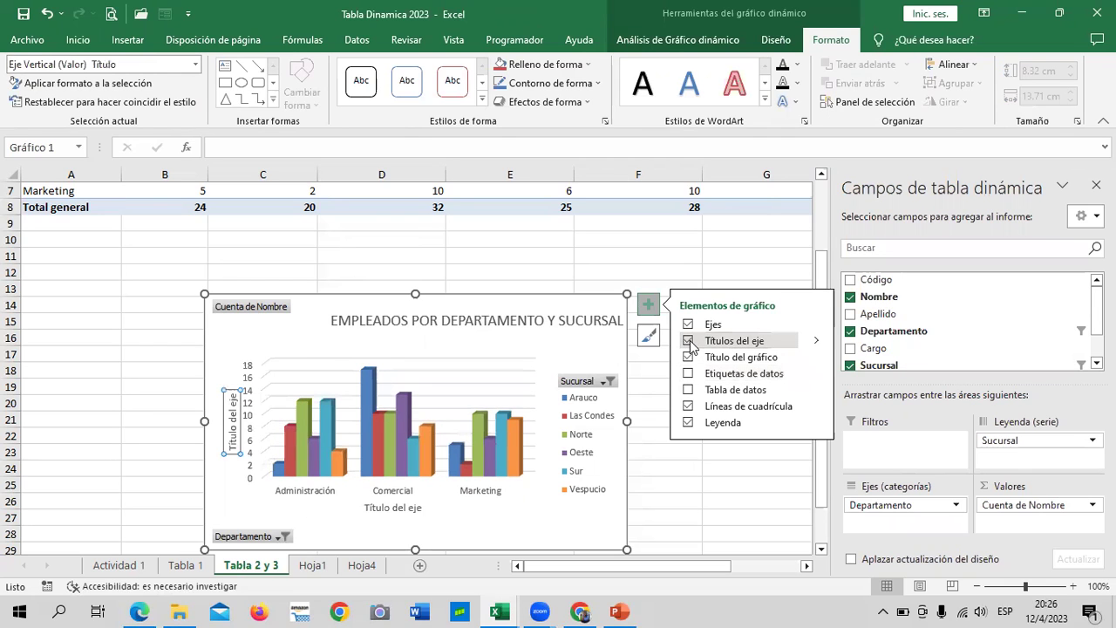
left_click(688, 358)
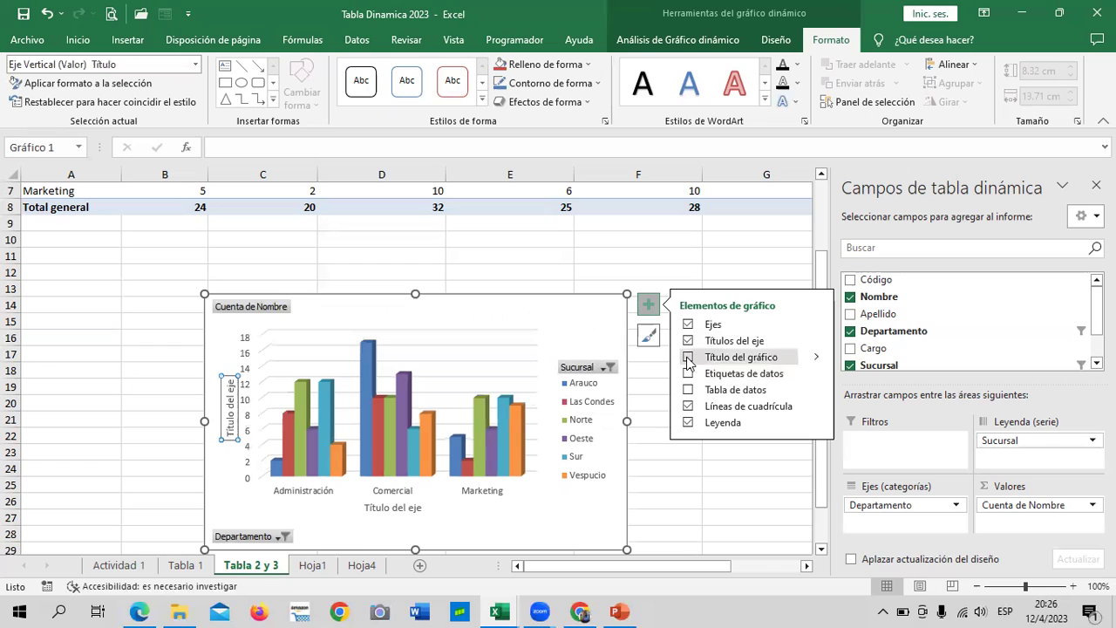
left_click(688, 358)
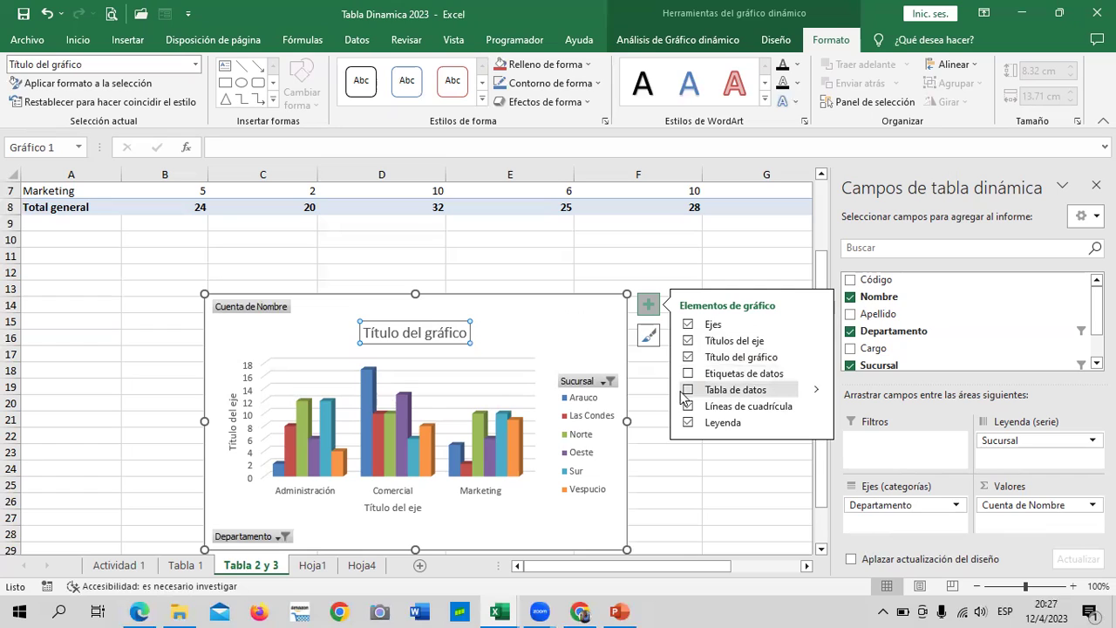
left_click(694, 377)
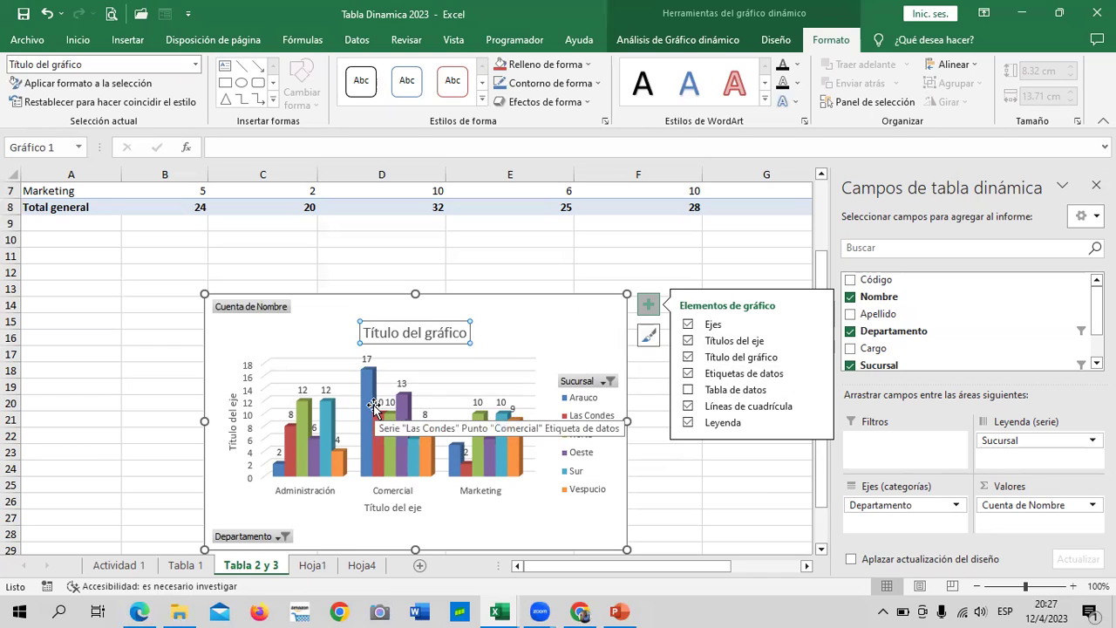
scroll(451, 417, "down", 1)
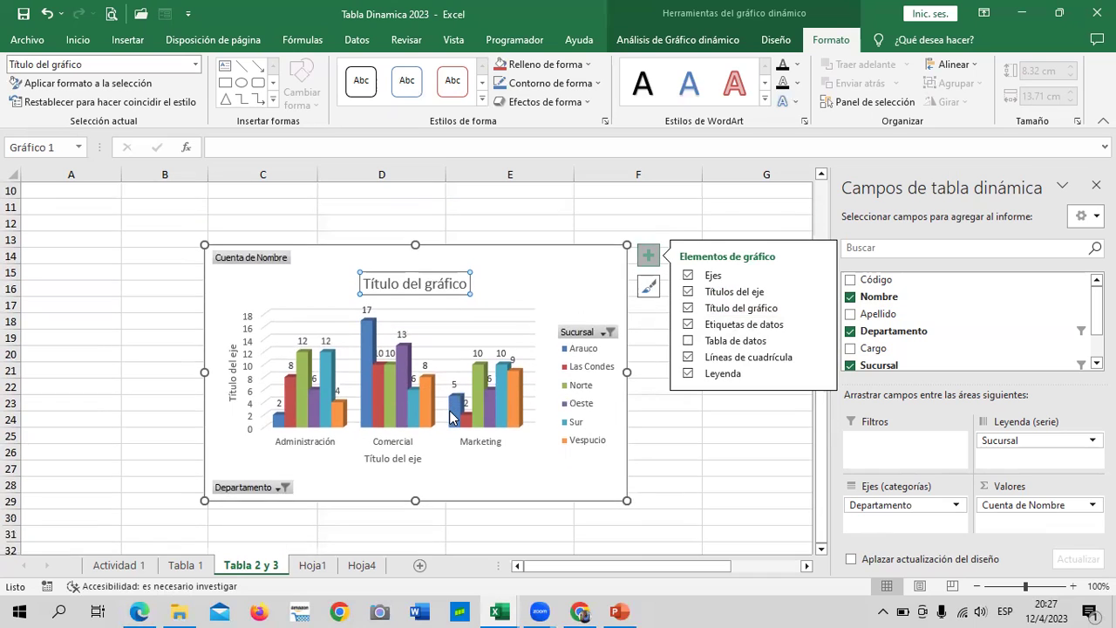
scroll(451, 418, "down", 1)
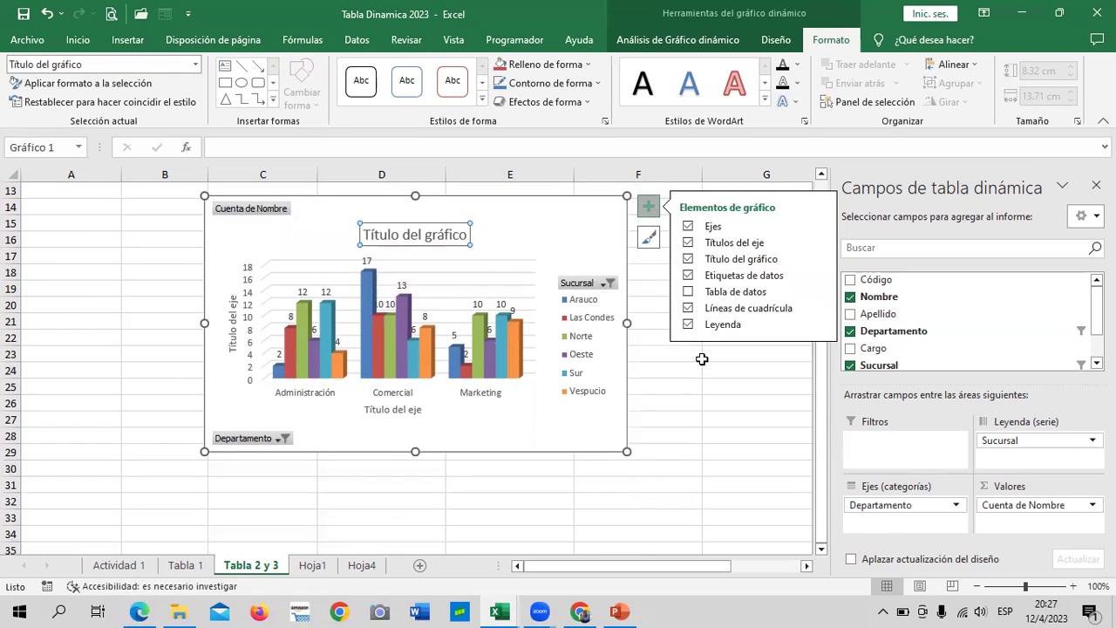
- Toggle the horizontal gridlines off and on, leaving them visible
left_click(689, 309)
left_click(689, 309)
left_click(689, 308)
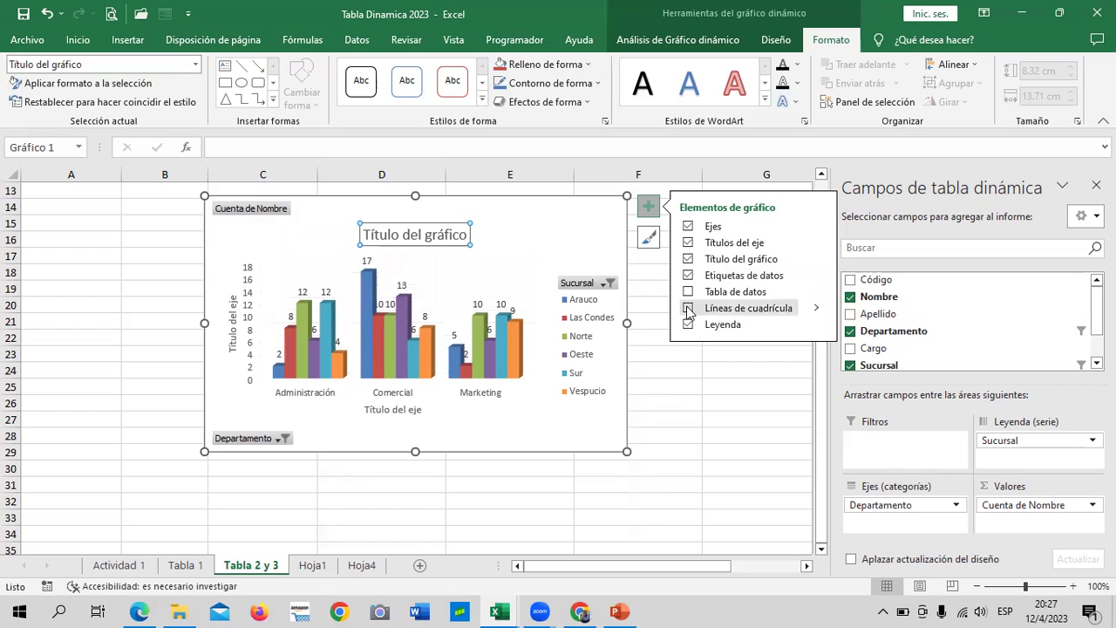
left_click(689, 309)
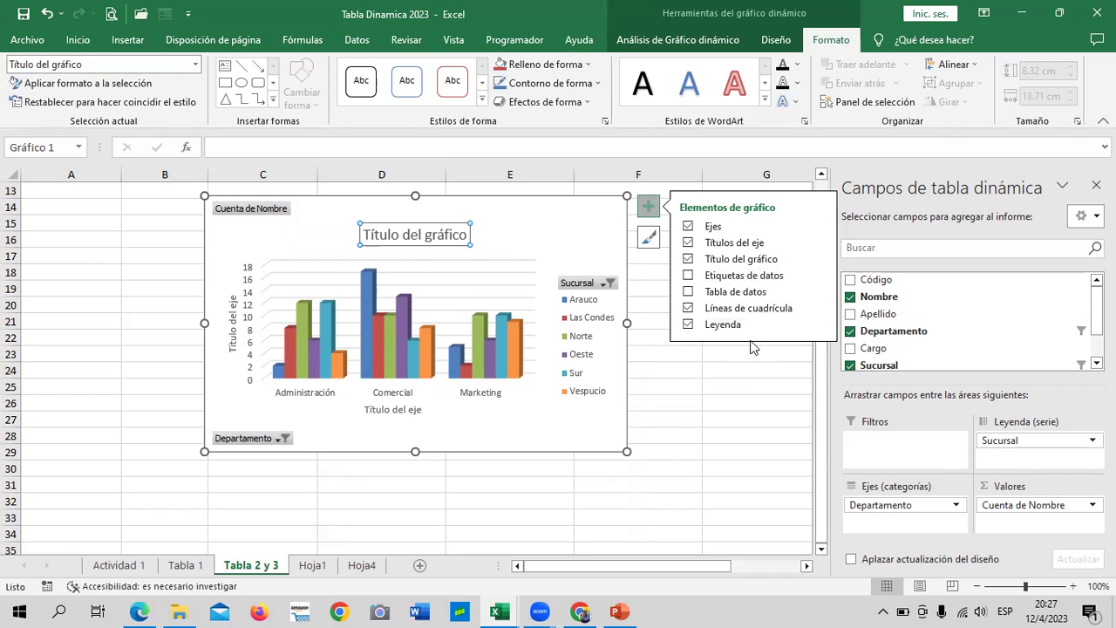
- Toggle the Sucursal legend off and back on, then show its placement choices
left_click(688, 325)
left_click(688, 324)
left_click(688, 325)
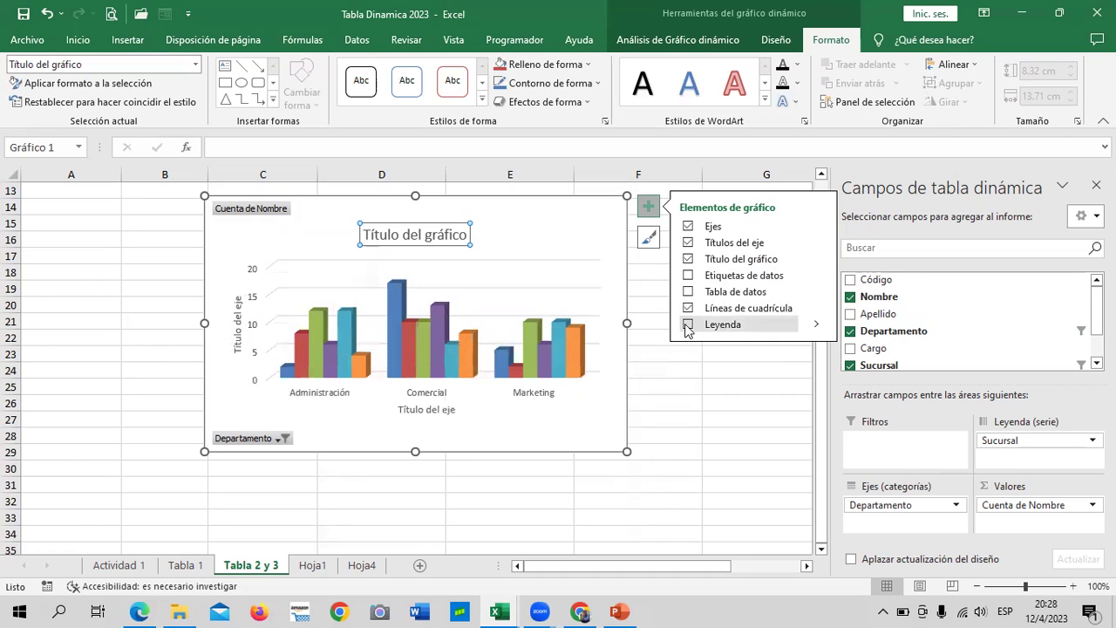
left_click(688, 325)
left_click(816, 330)
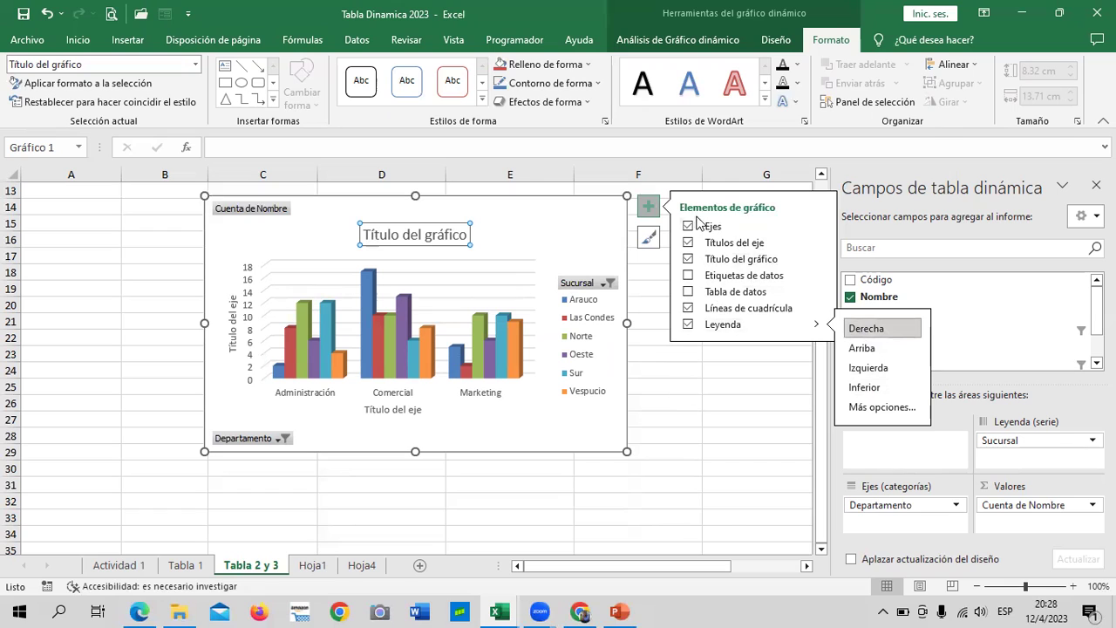
- Add a data table to the pivot chart, then remove it again
left_click(688, 294)
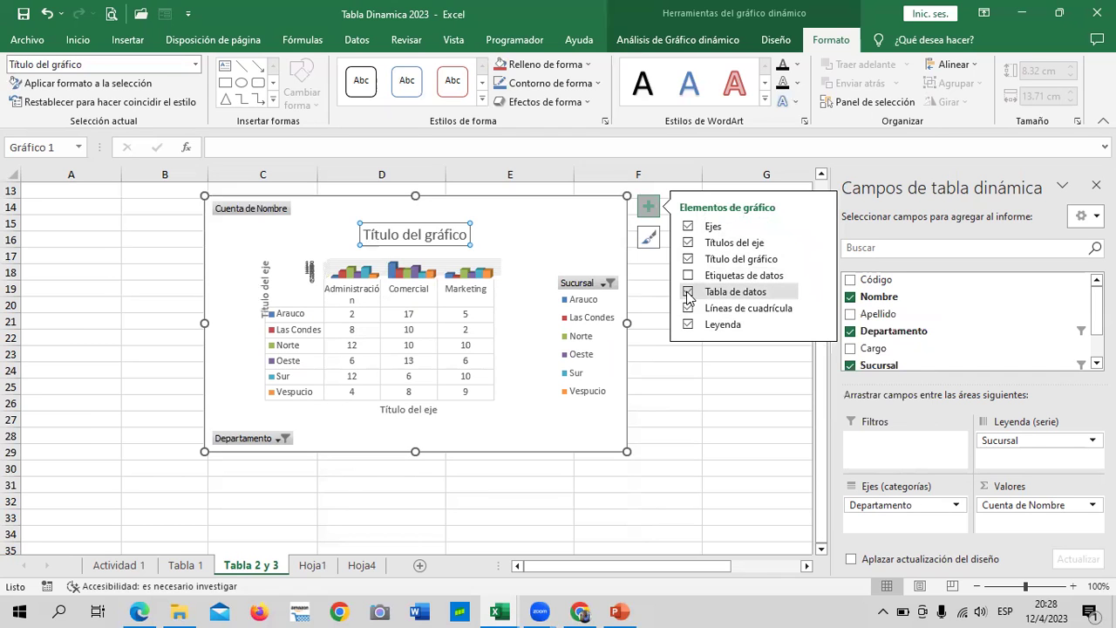
scroll(568, 390, "up", 3)
scroll(568, 390, "down", 2)
scroll(568, 390, "down", 2)
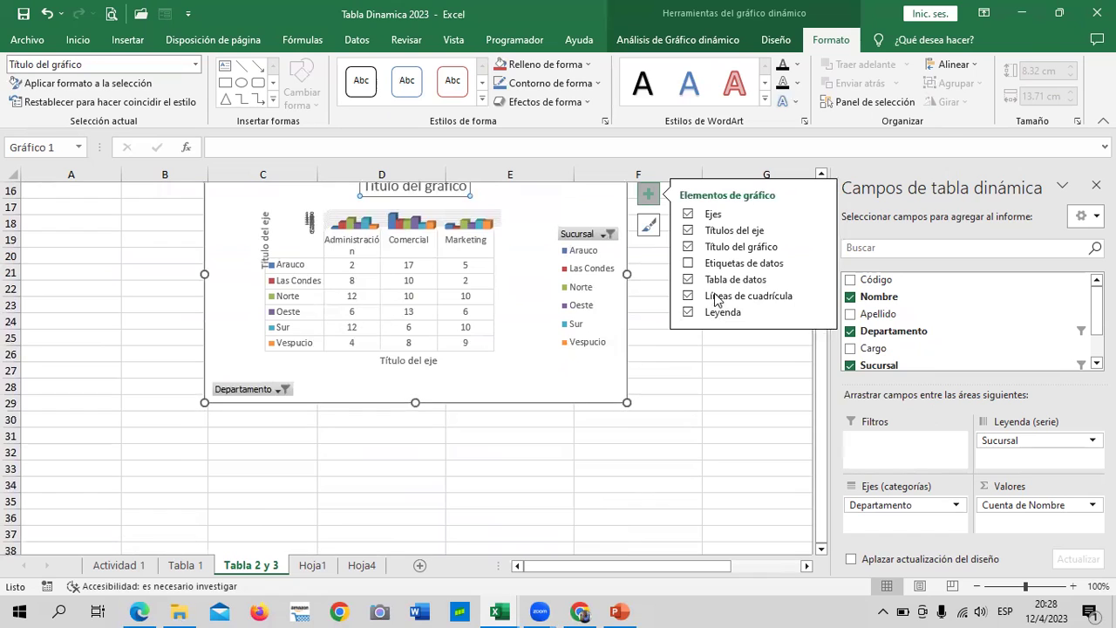
left_click(688, 280)
- Enlarge the pivot chart to about 18.94 by 11.87 cm
left_click_drag(628, 402, 676, 469)
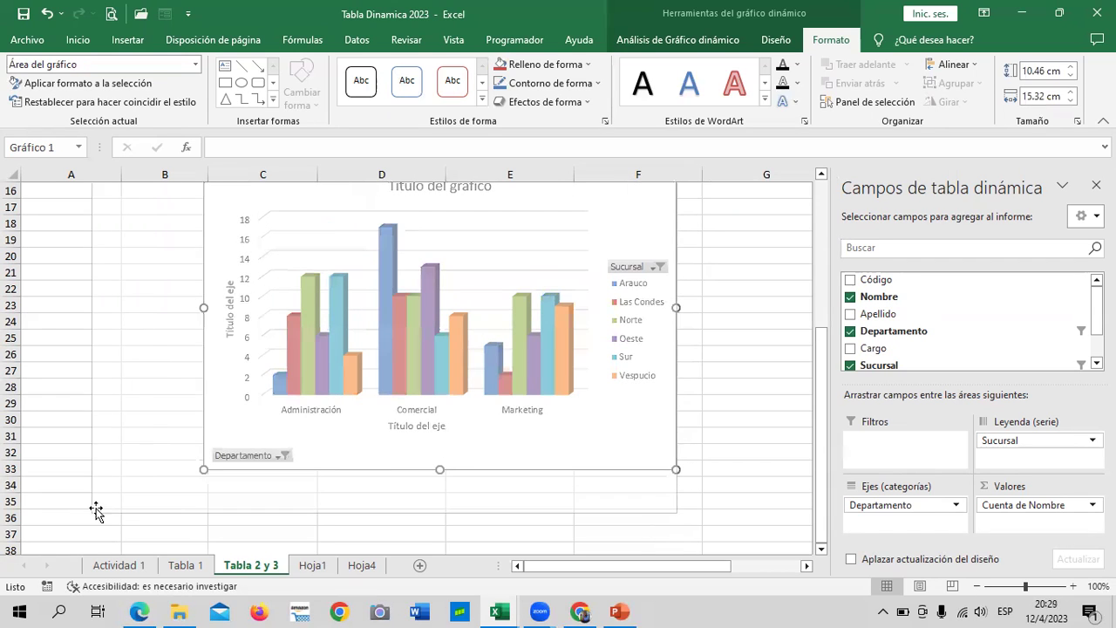
left_click_drag(91, 512, 92, 511)
scroll(392, 449, "up", 2)
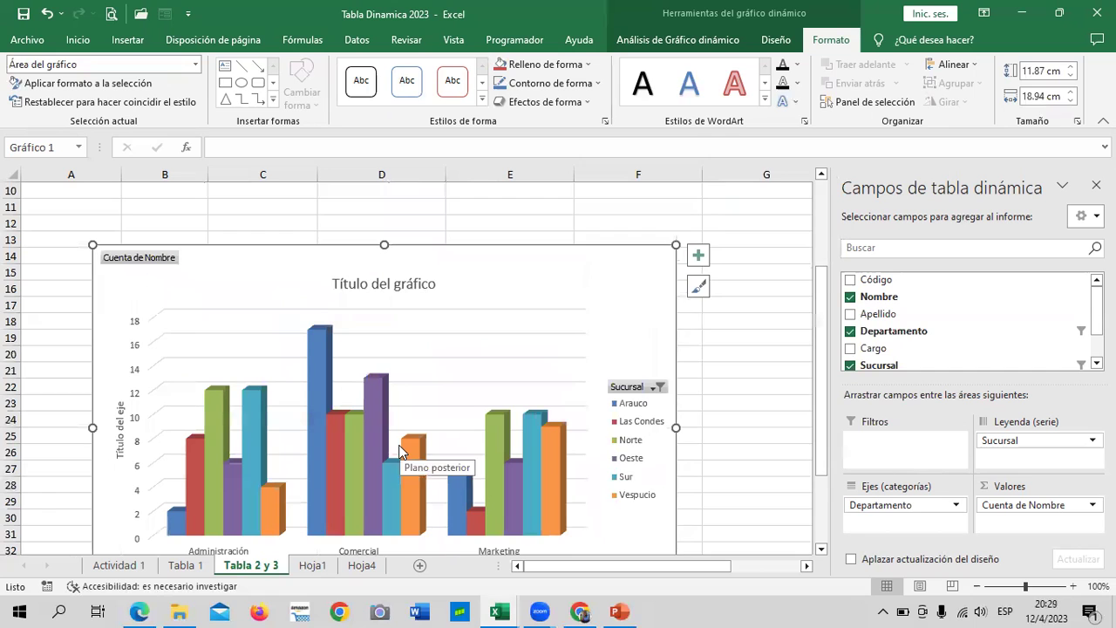
scroll(399, 445, "down", 1)
scroll(466, 410, "down", 1)
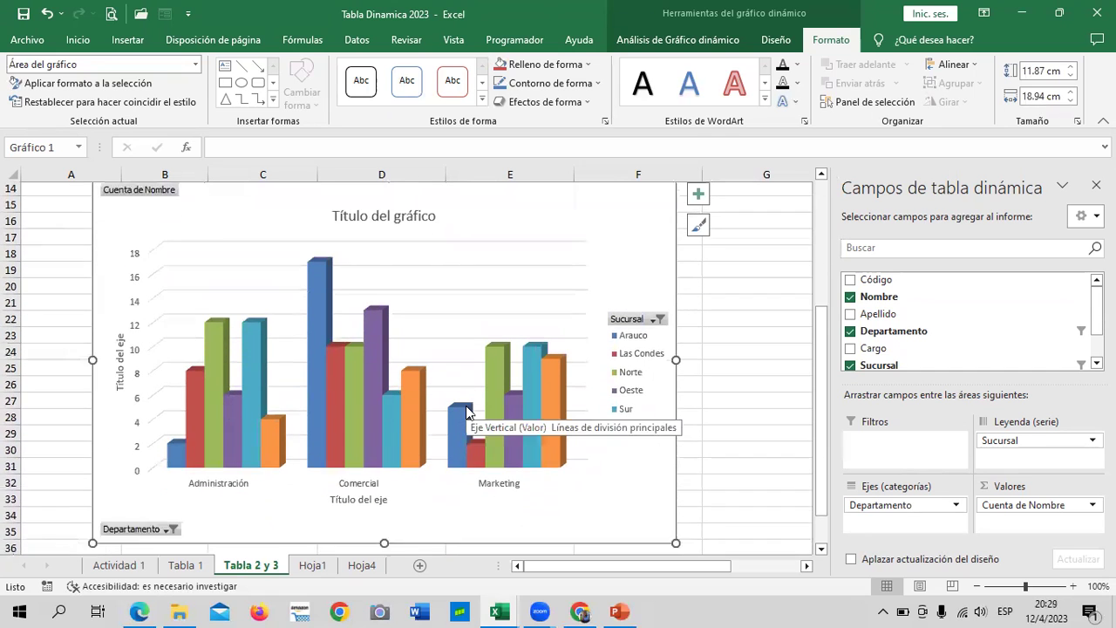
scroll(438, 457, "down", 2)
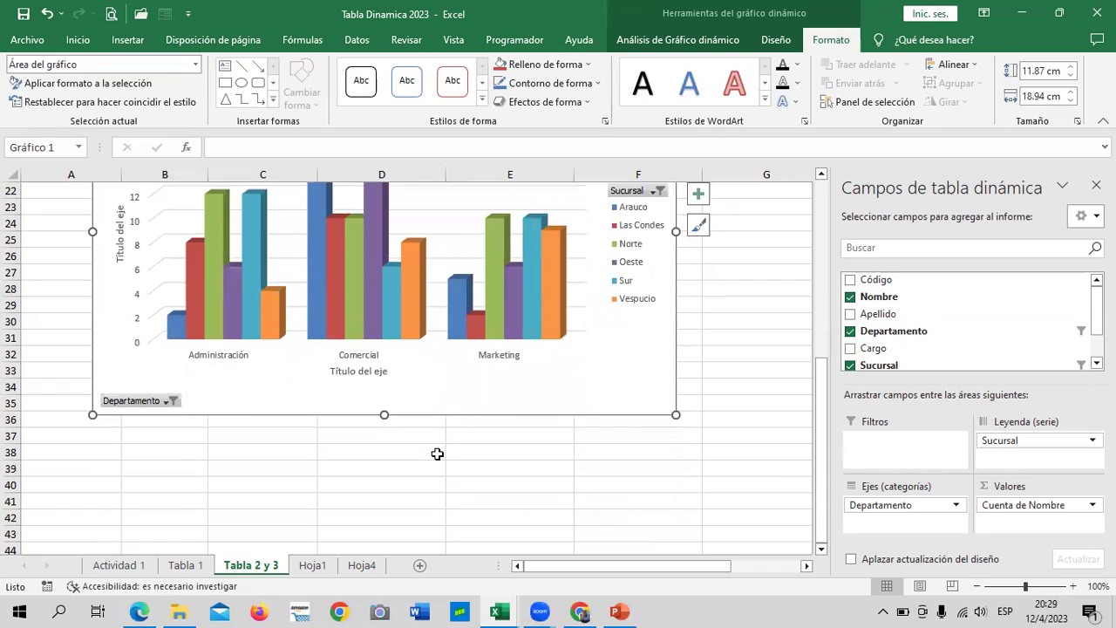
scroll(438, 454, "up", 1)
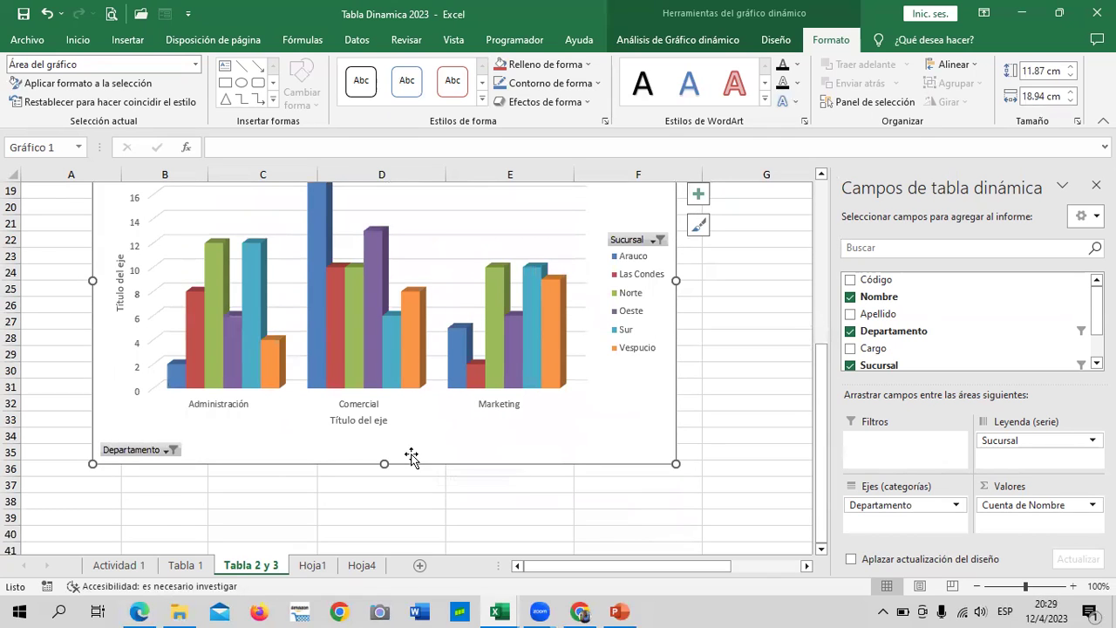
scroll(349, 443, "up", 2)
scroll(350, 440, "up", 3)
scroll(350, 439, "down", 2)
scroll(353, 436, "down", 3)
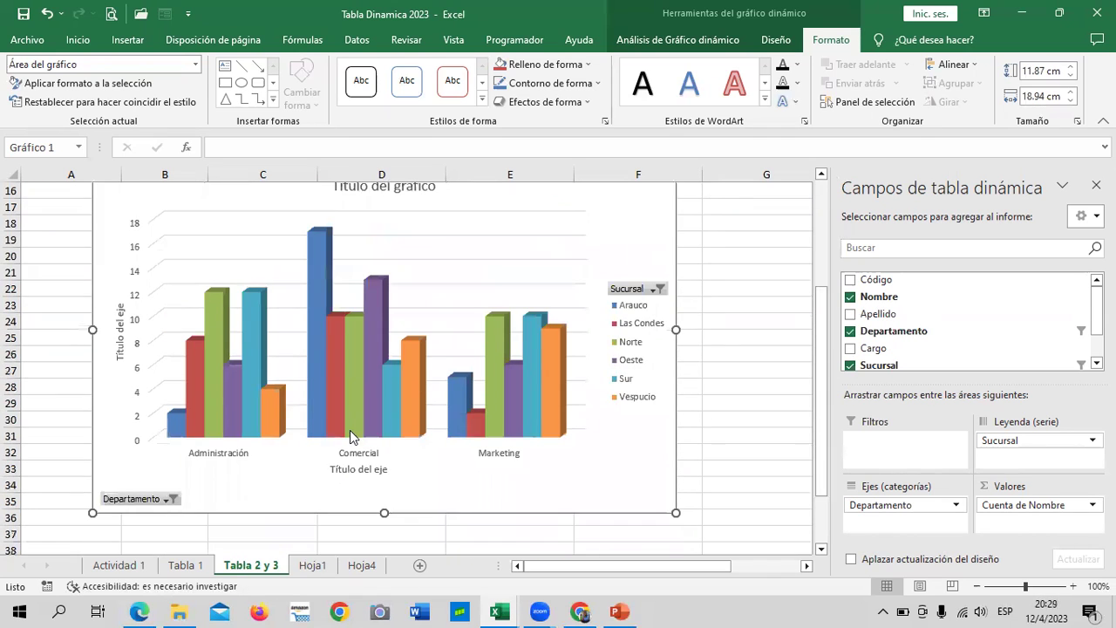
- Filter the Sucursal legend to Norte only, showing 12 Administración, 10 Comercial, 10 Marketing
left_click(660, 288)
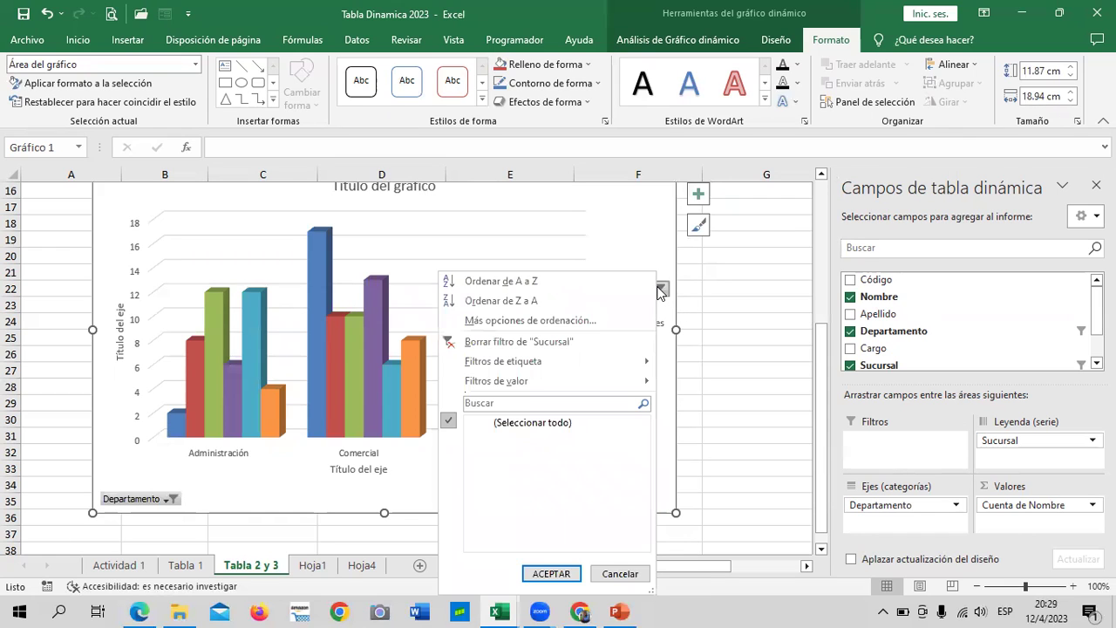
left_click(495, 425)
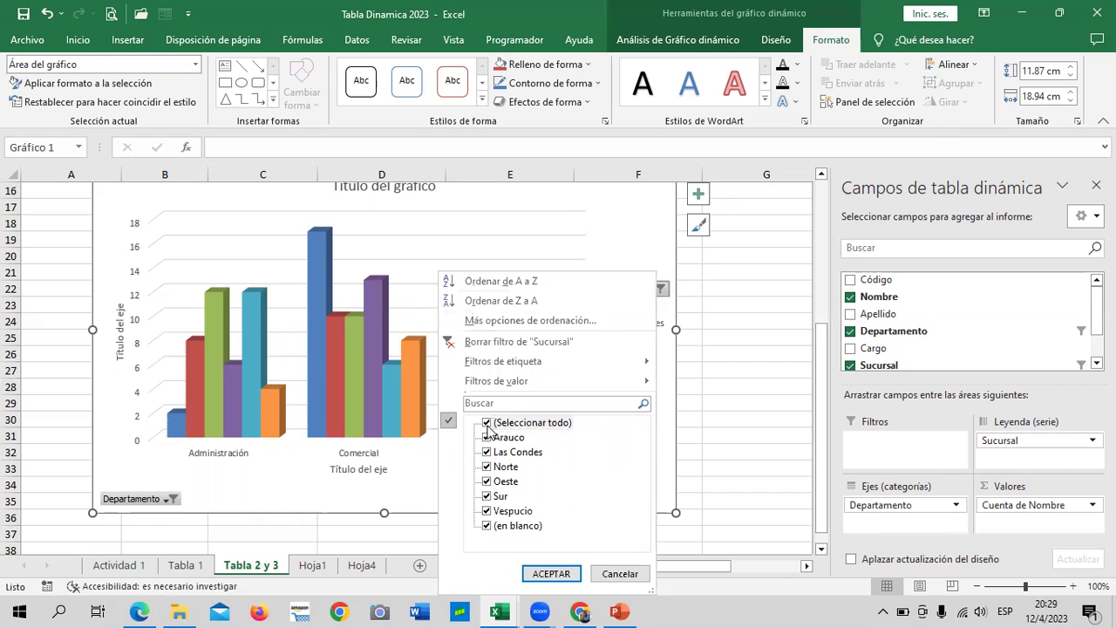
left_click(488, 424)
left_click(487, 467)
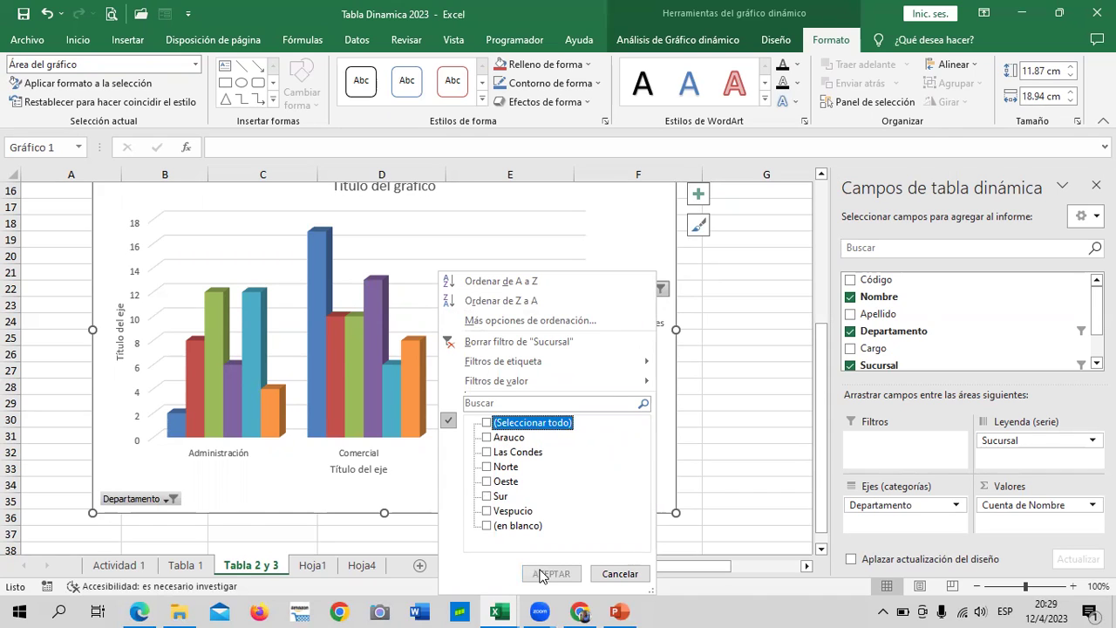
left_click(543, 573)
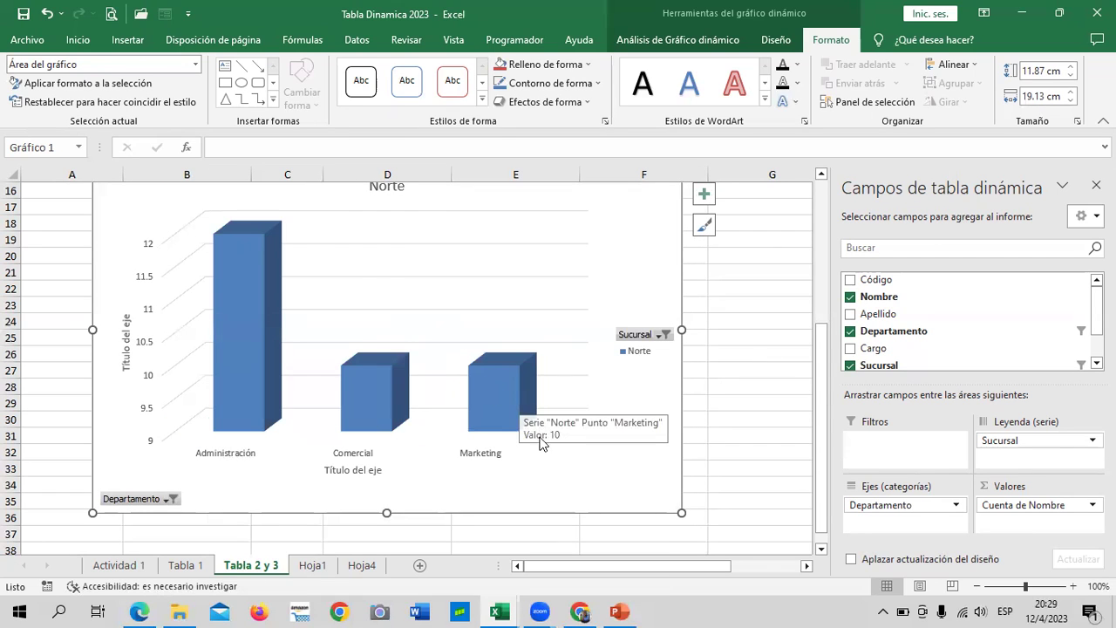
scroll(559, 443, "up", 1)
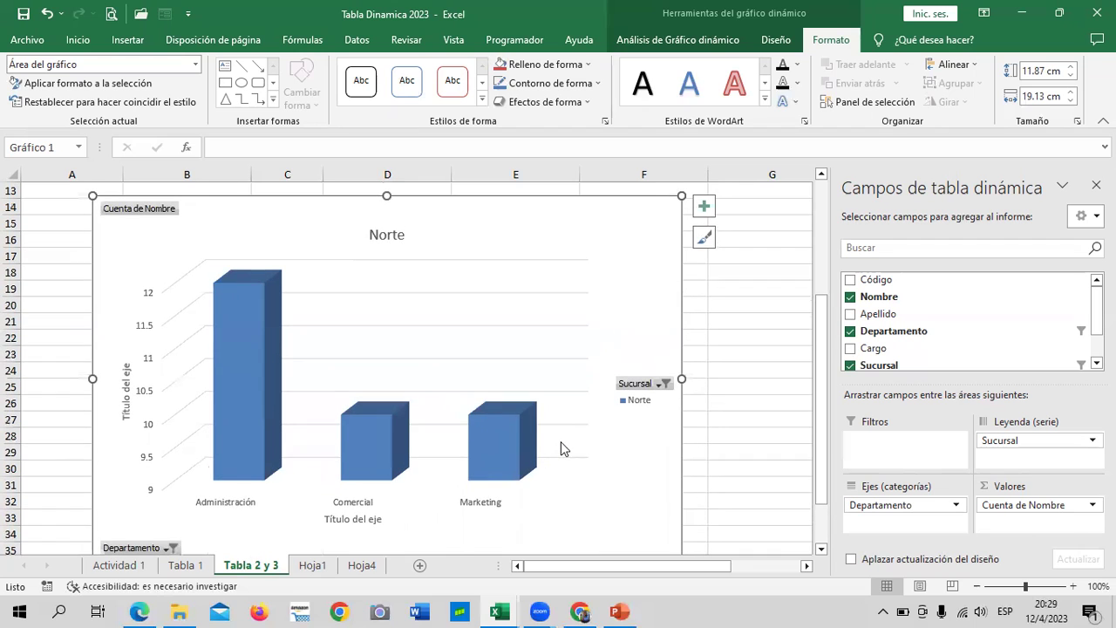
scroll(563, 448, "up", 4)
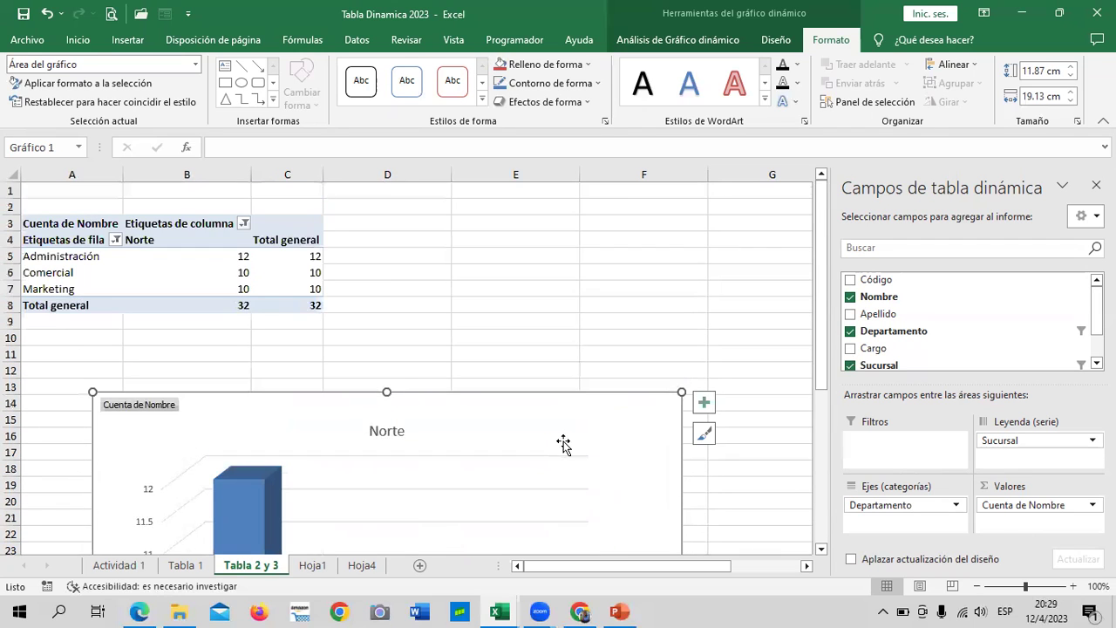
scroll(562, 448, "down", 2)
scroll(563, 448, "down", 2)
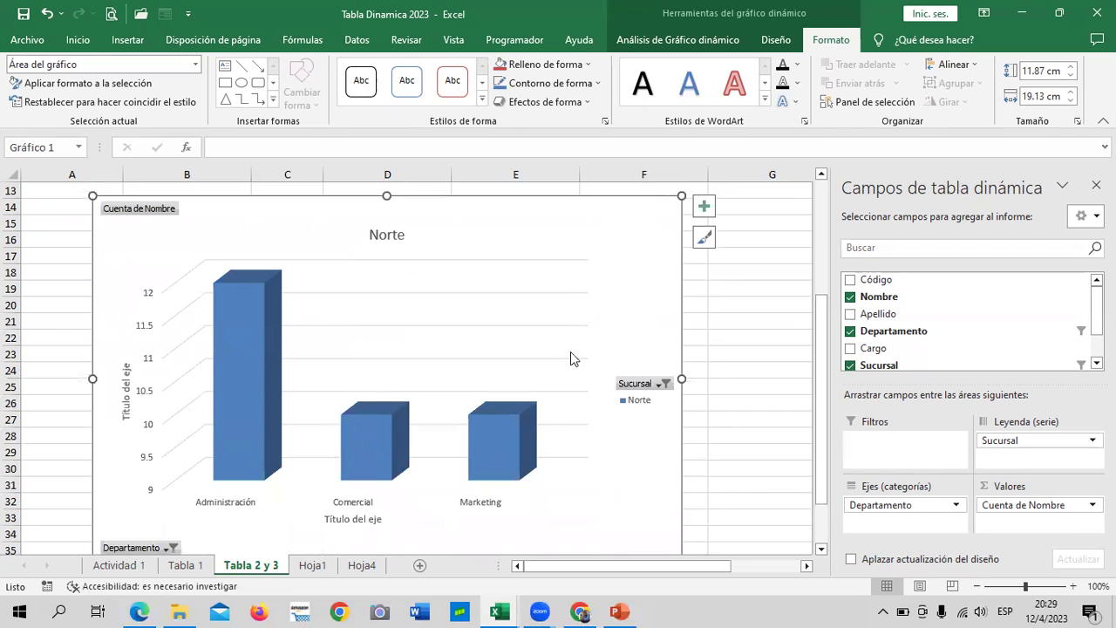
- Show the chart elements list and select the Norte series bars
left_click(704, 207)
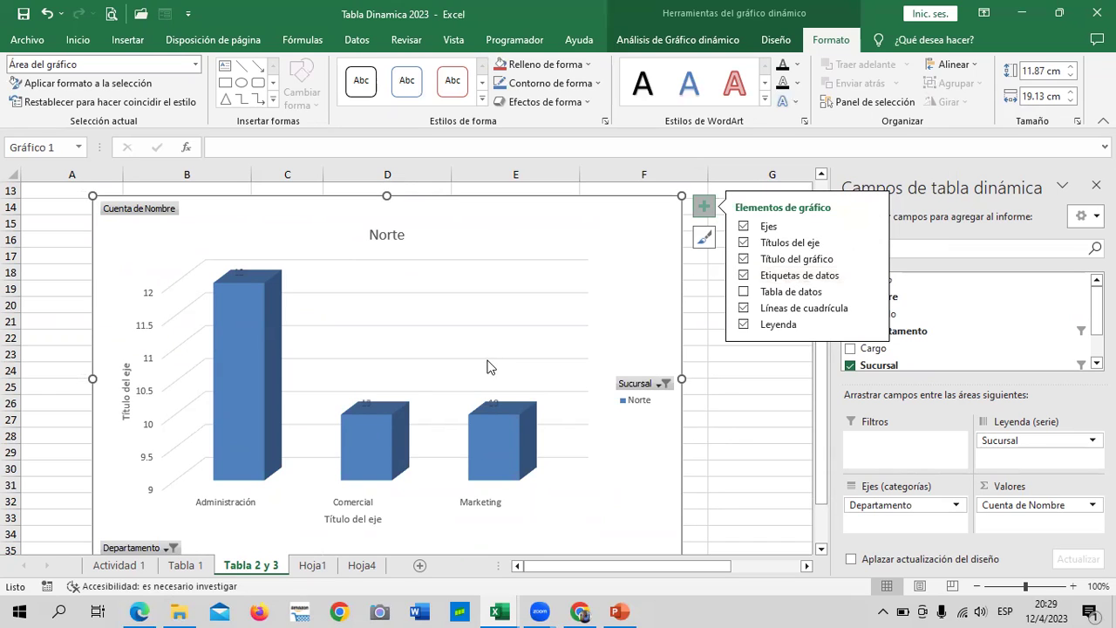
left_click(494, 420)
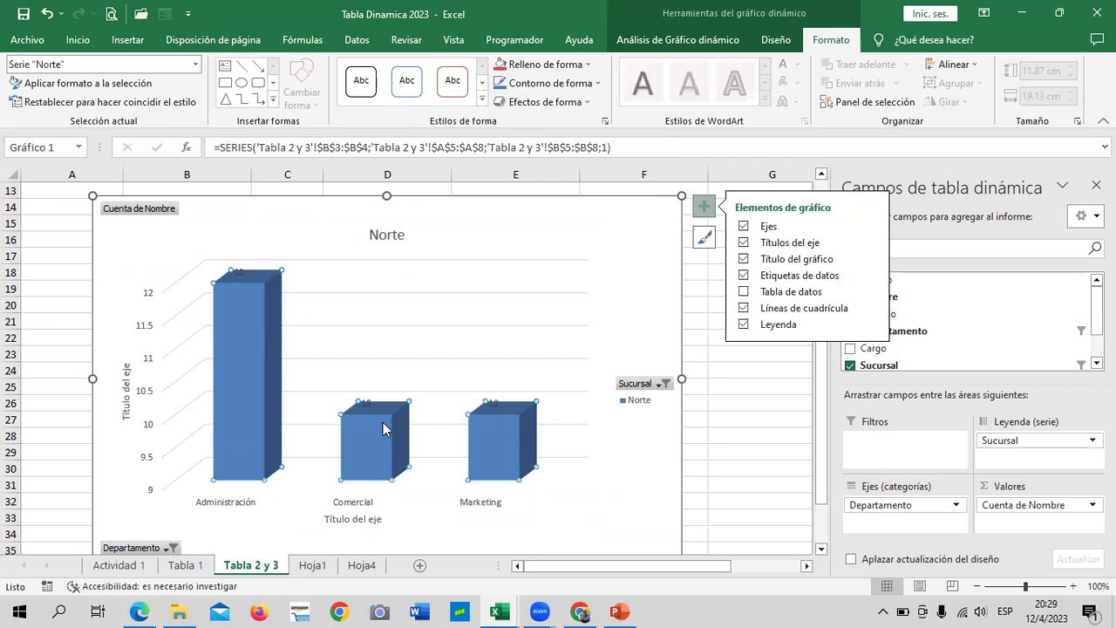
scroll(452, 410, "up", 3)
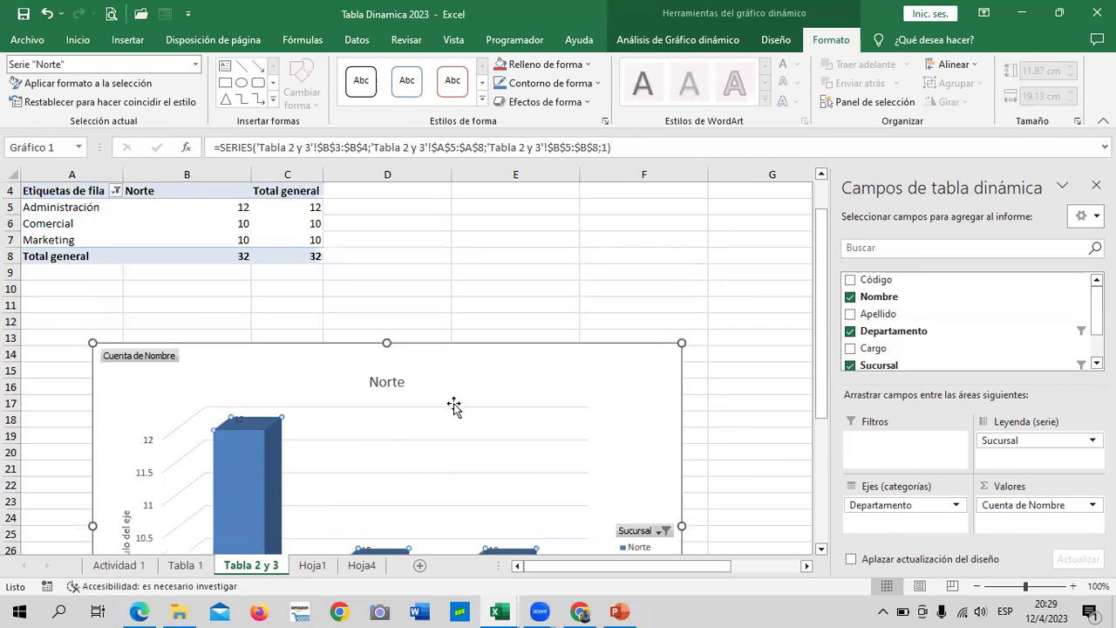
scroll(452, 409, "up", 1)
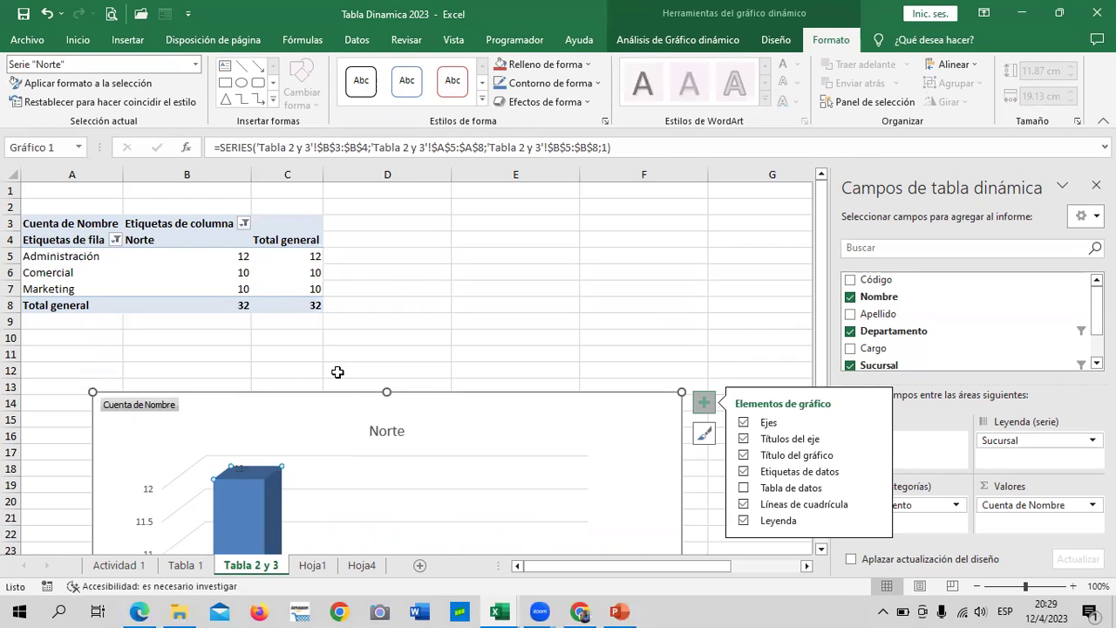
scroll(340, 390, "down", 2)
scroll(336, 388, "down", 2)
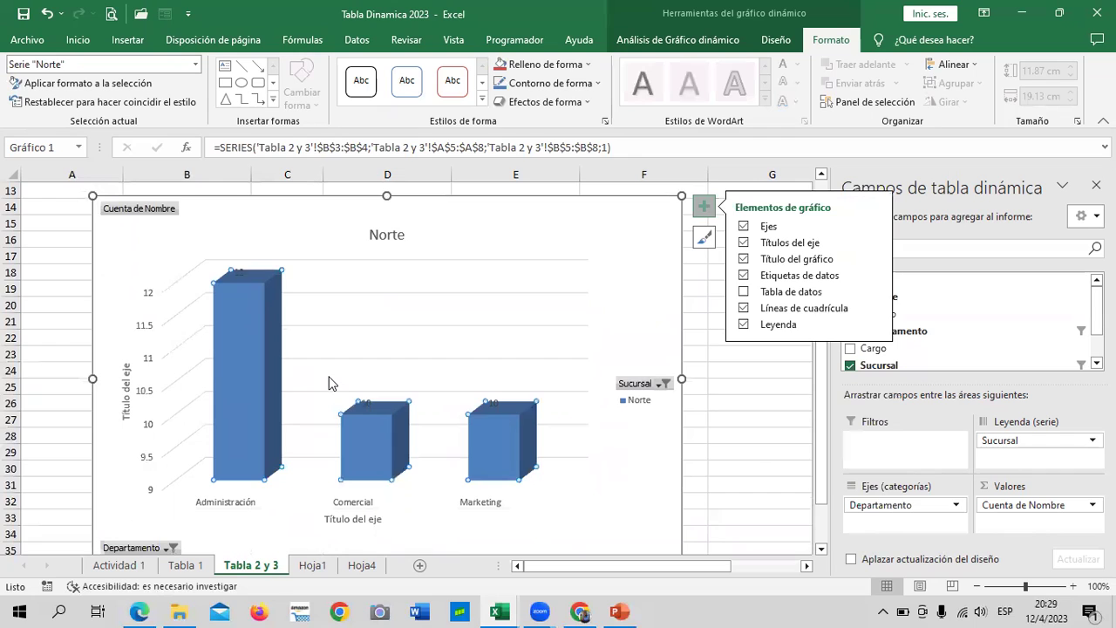
scroll(331, 384, "down", 1)
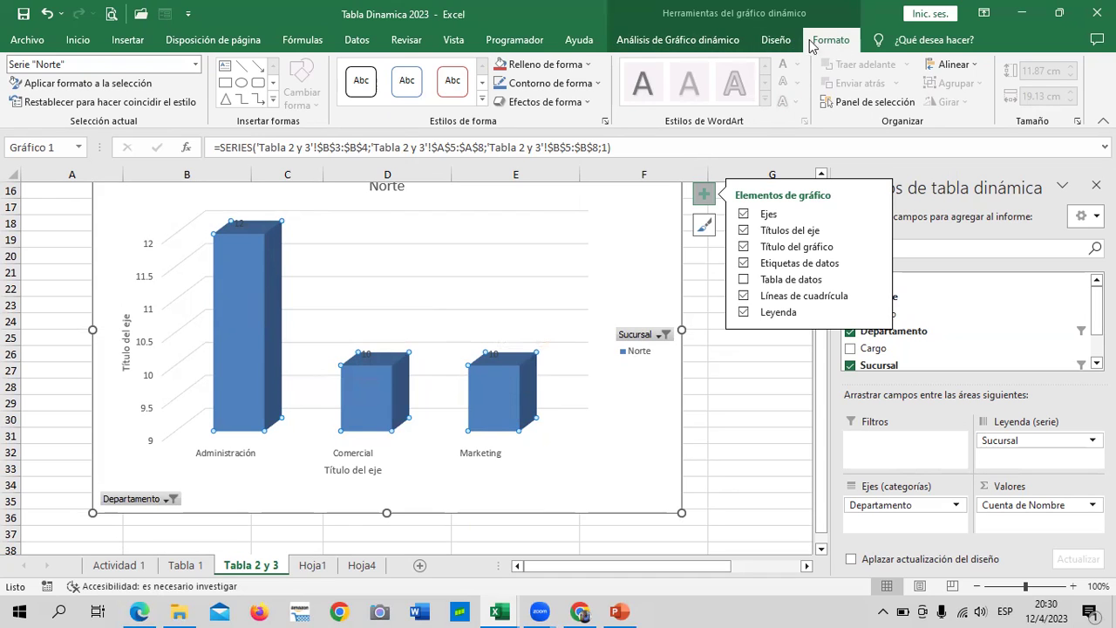
- Apply the red monochromatic Paleta de colores 3 to the Norte chart's columns
left_click(776, 40)
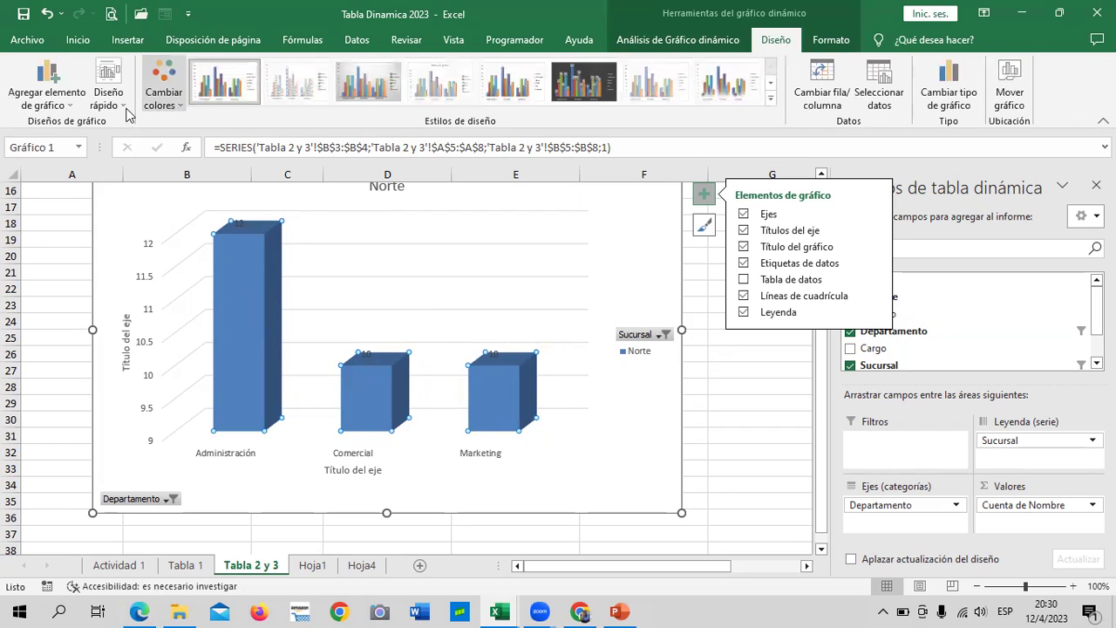
left_click(175, 105)
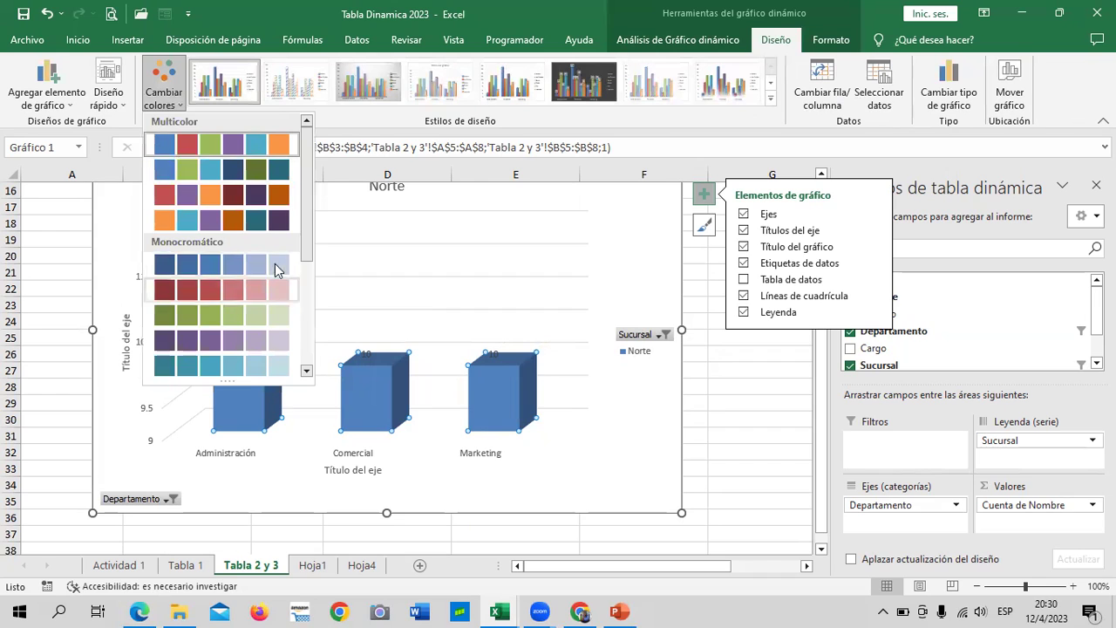
left_click_drag(309, 222, 297, 302)
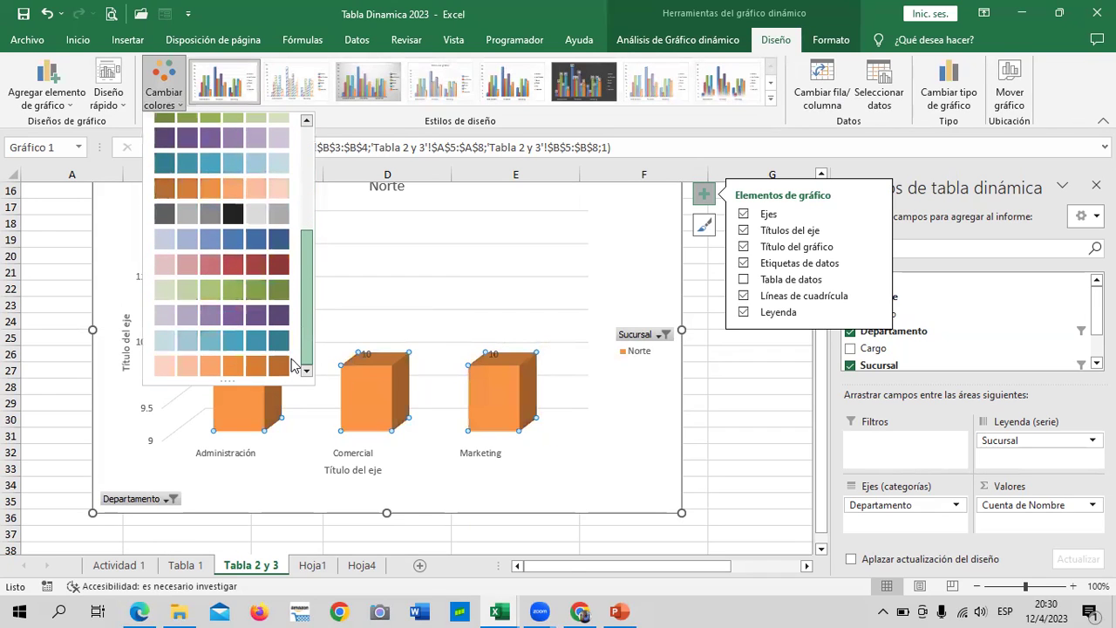
scroll(224, 244, "up", 1)
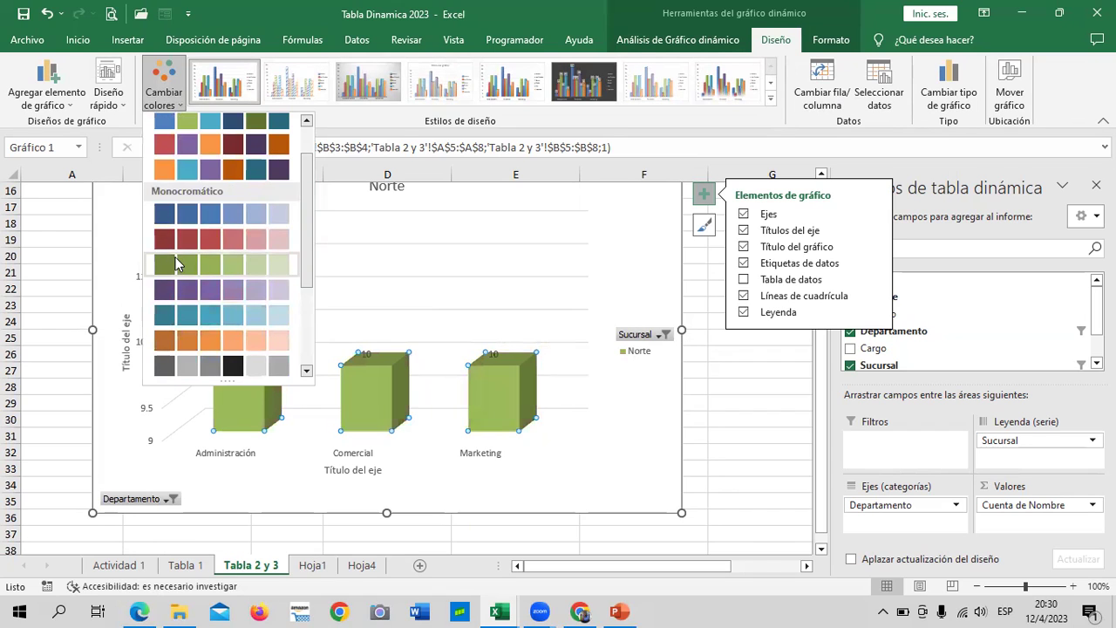
left_click(209, 148)
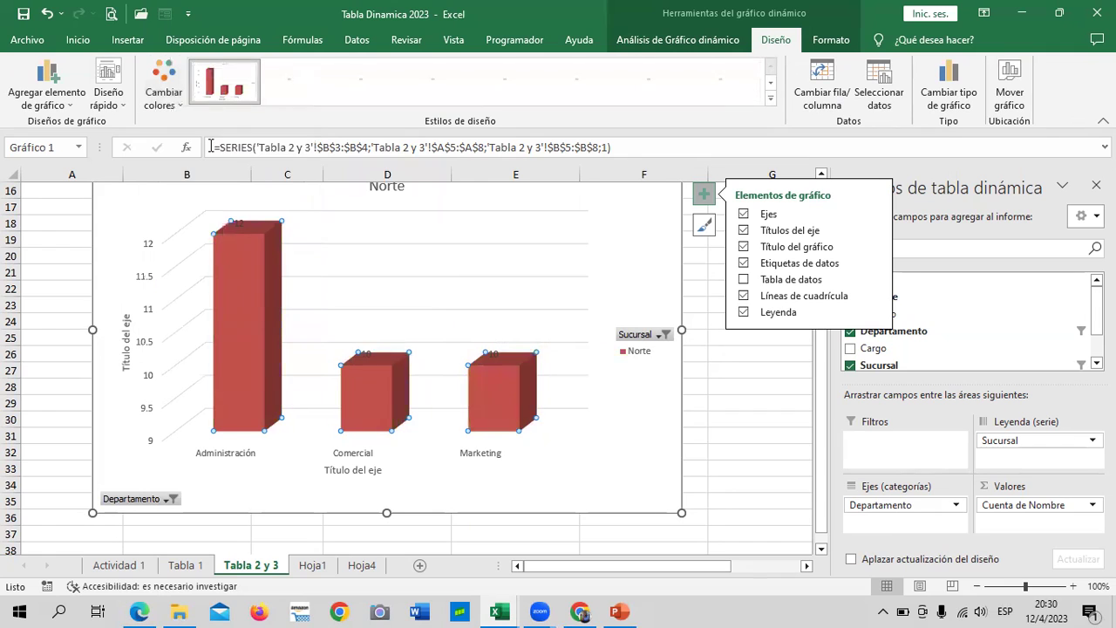
left_click(782, 420)
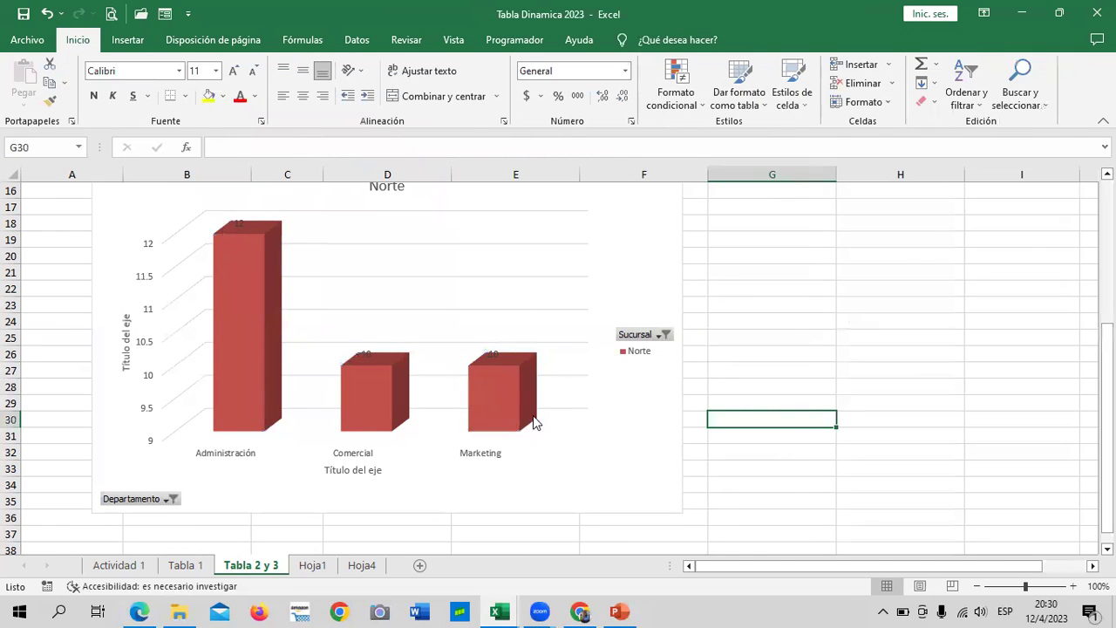
left_click(490, 424)
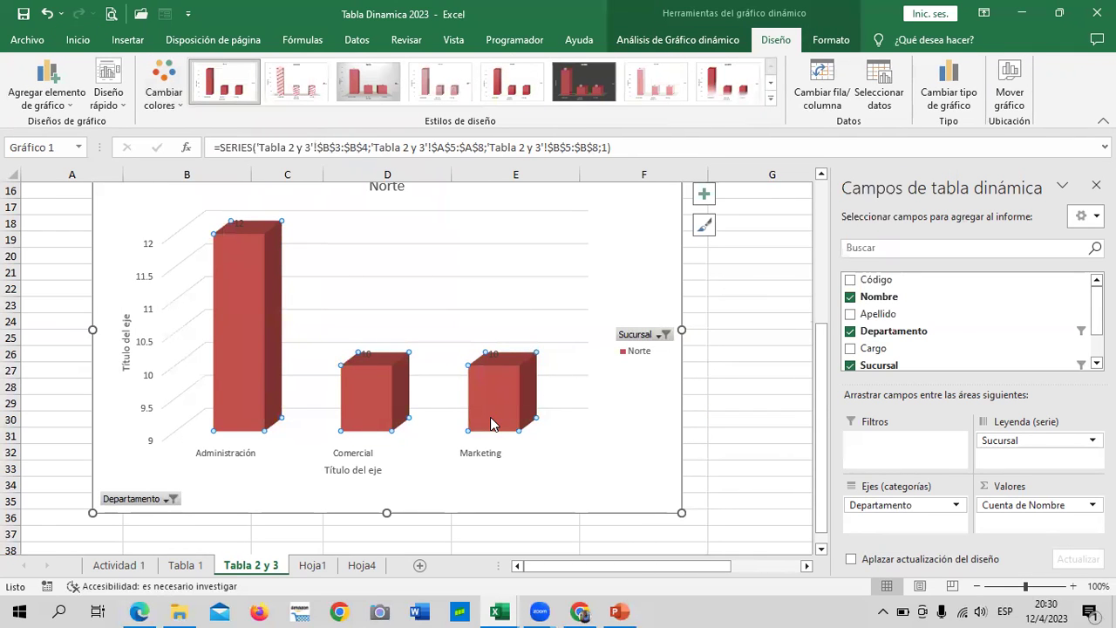
- Apply chart style Estilo 9, giving a dark grey background behind the red columns
left_click(771, 100)
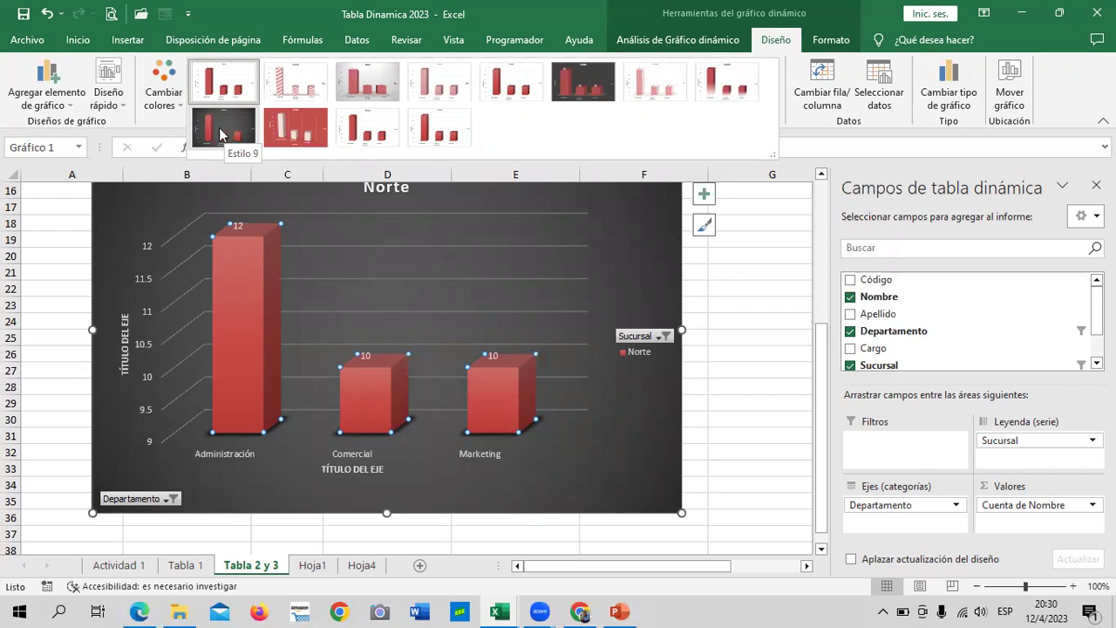
left_click(231, 129)
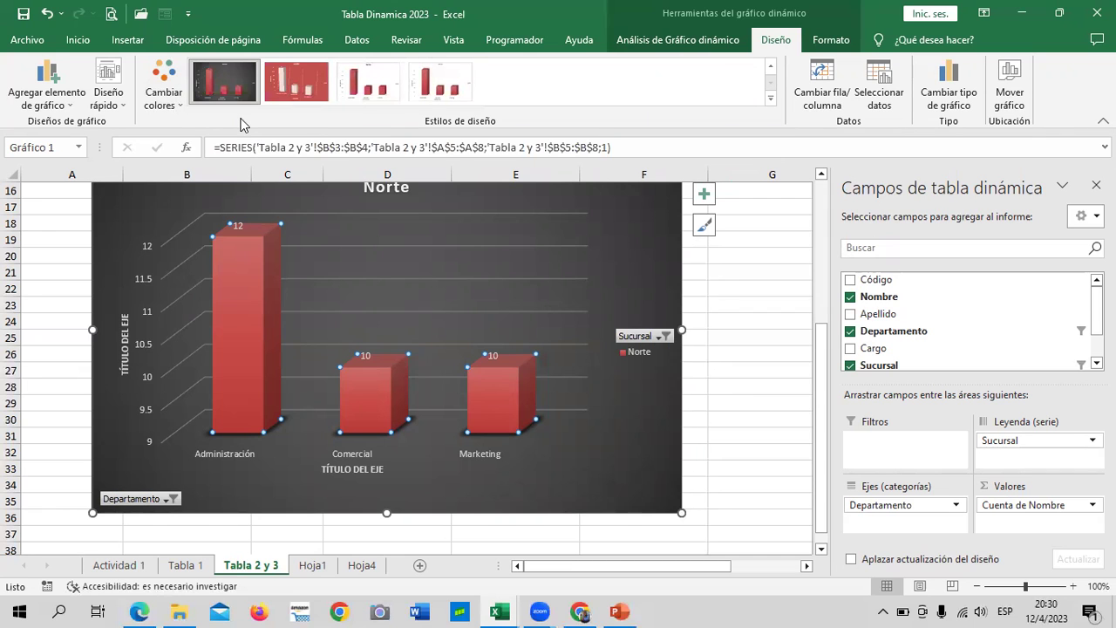
left_click(762, 335)
scroll(753, 321, "up", 3)
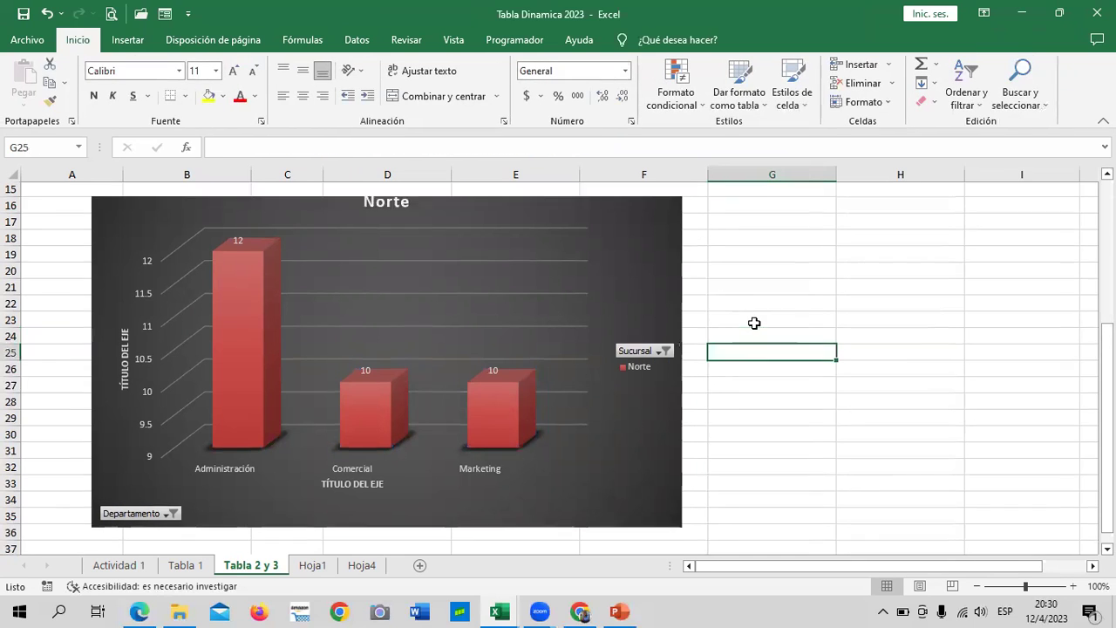
scroll(753, 322, "down", 1)
scroll(753, 321, "down", 1)
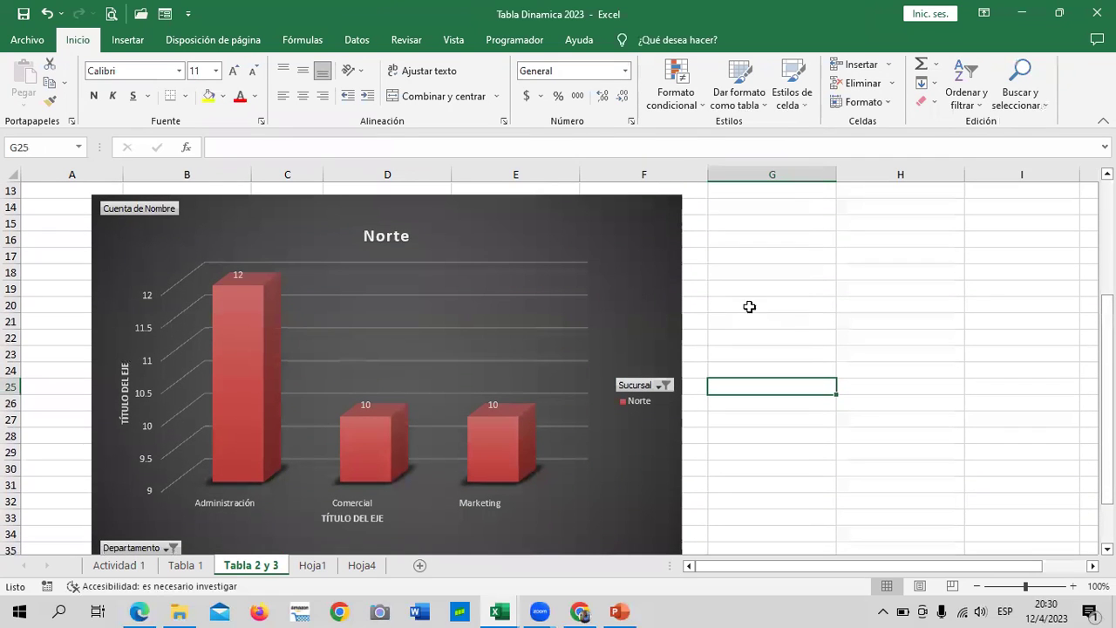
left_click(377, 234)
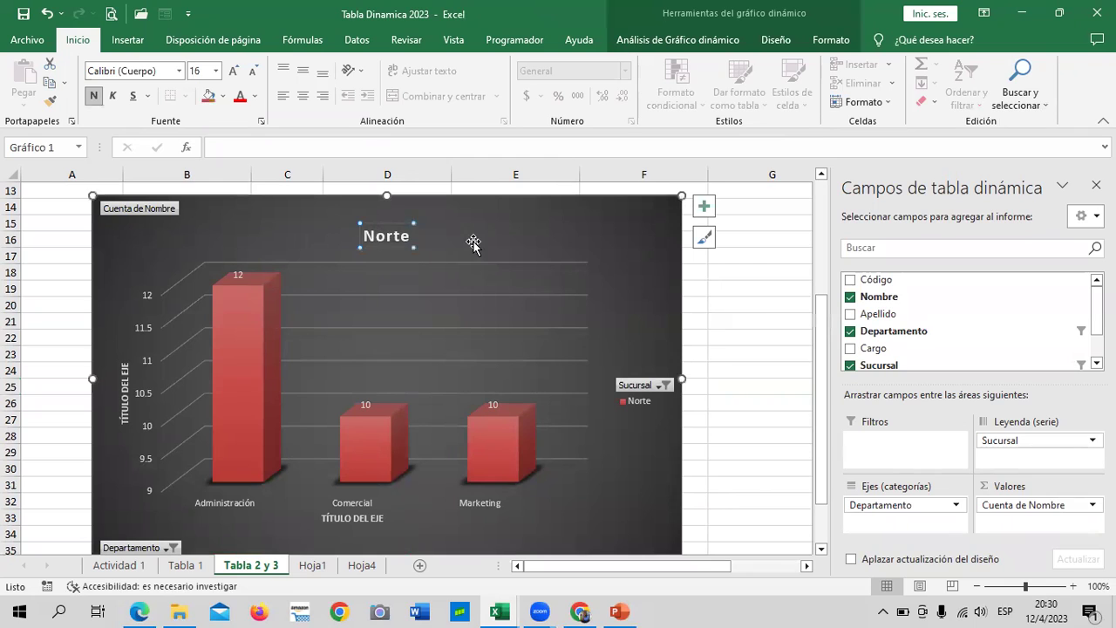
left_click(425, 369)
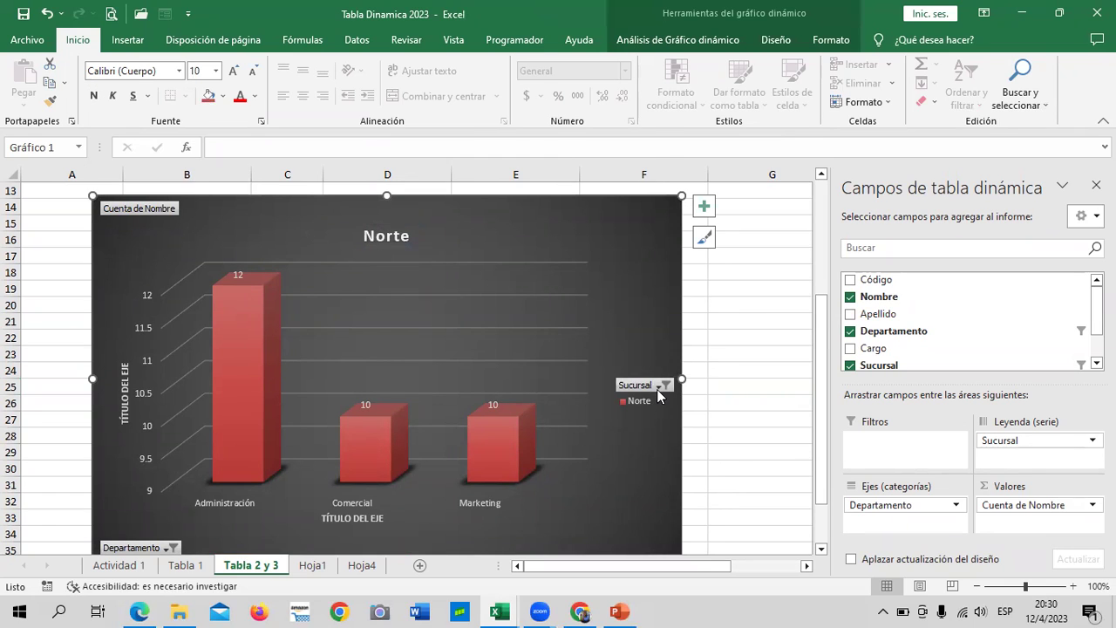
left_click(658, 390)
- Check (Seleccionar todo) in the Sucursal filter so every branch appears again
left_click(507, 217)
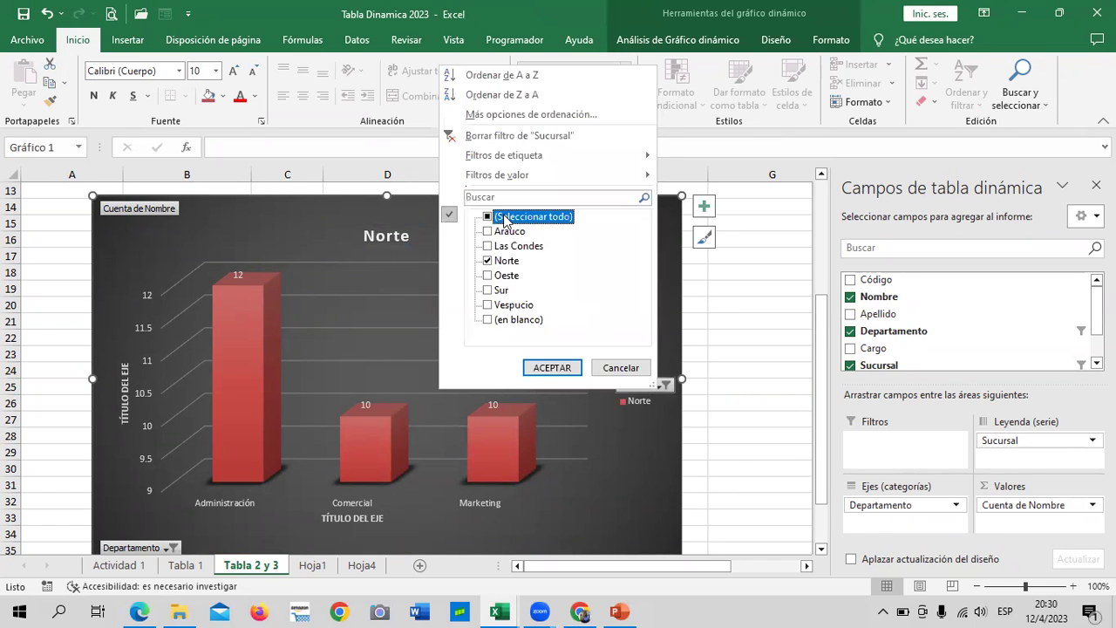
left_click(492, 222)
left_click(558, 370)
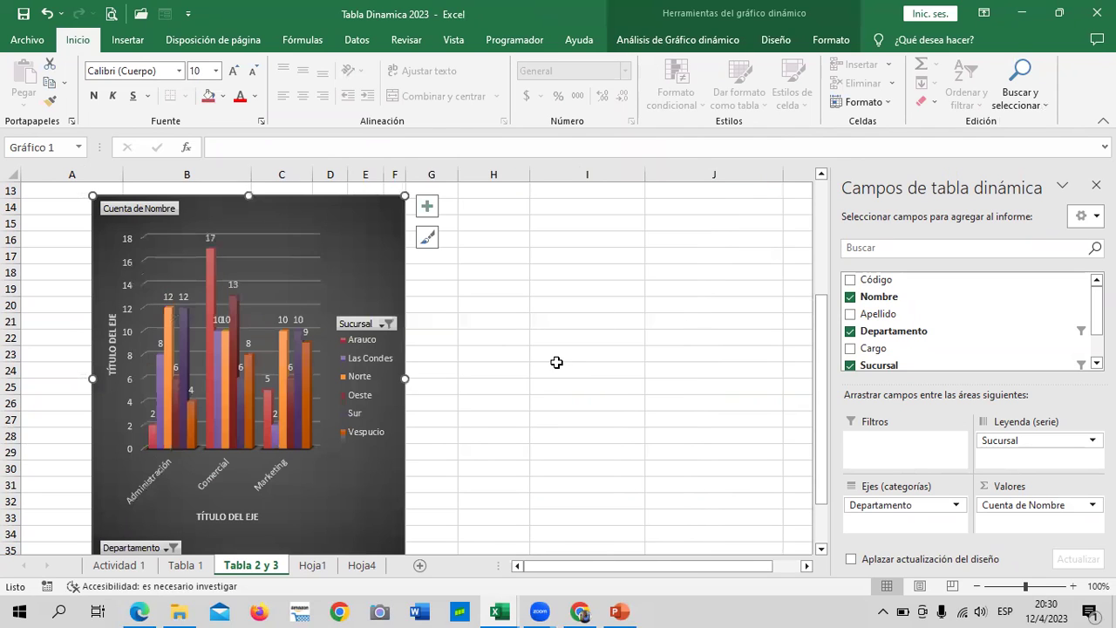
- Stretch the pivot chart down and to the right to enlarge it
left_click(552, 341)
scroll(540, 351, "down", 3)
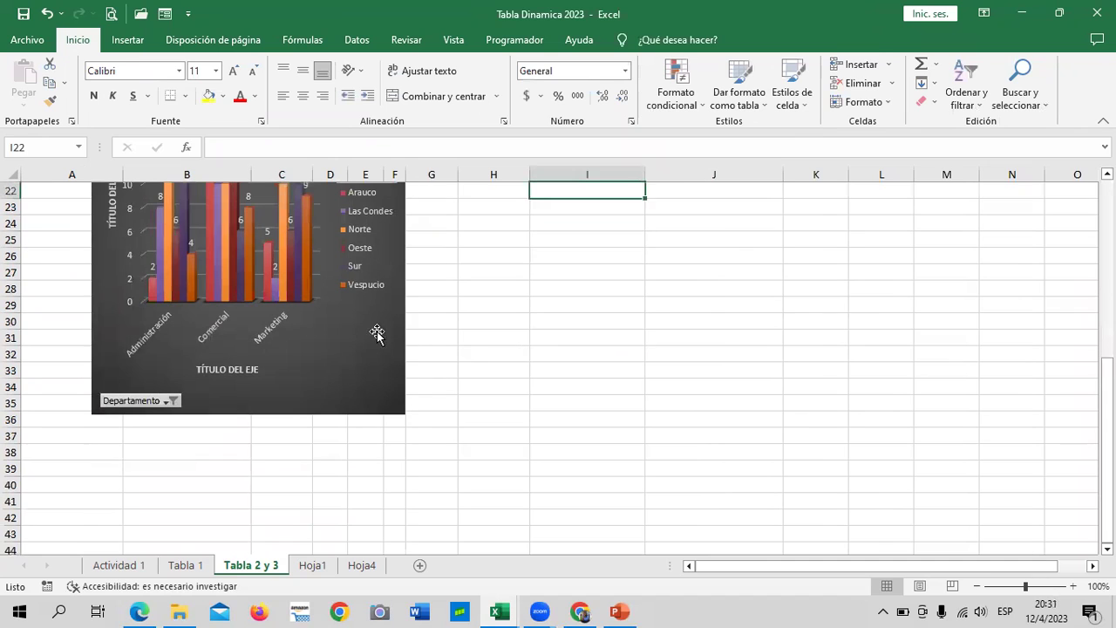
left_click(375, 332)
left_click_drag(402, 408, 622, 427)
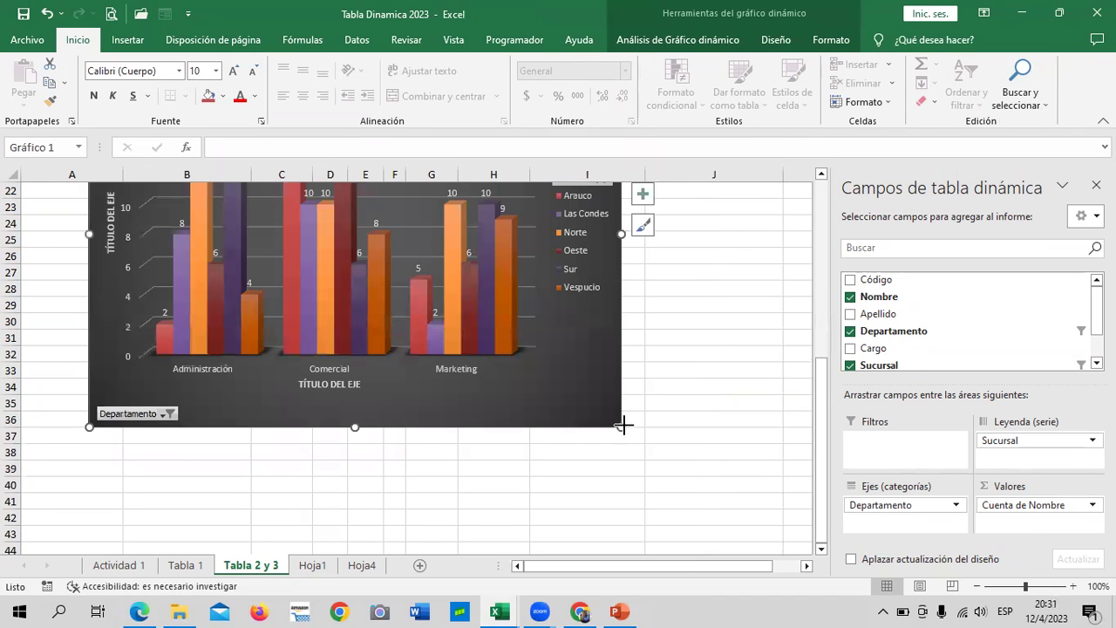
- Widen the chart further and select the Norte and Vespucio data series
left_click_drag(622, 425, 682, 428)
scroll(679, 426, "up", 2)
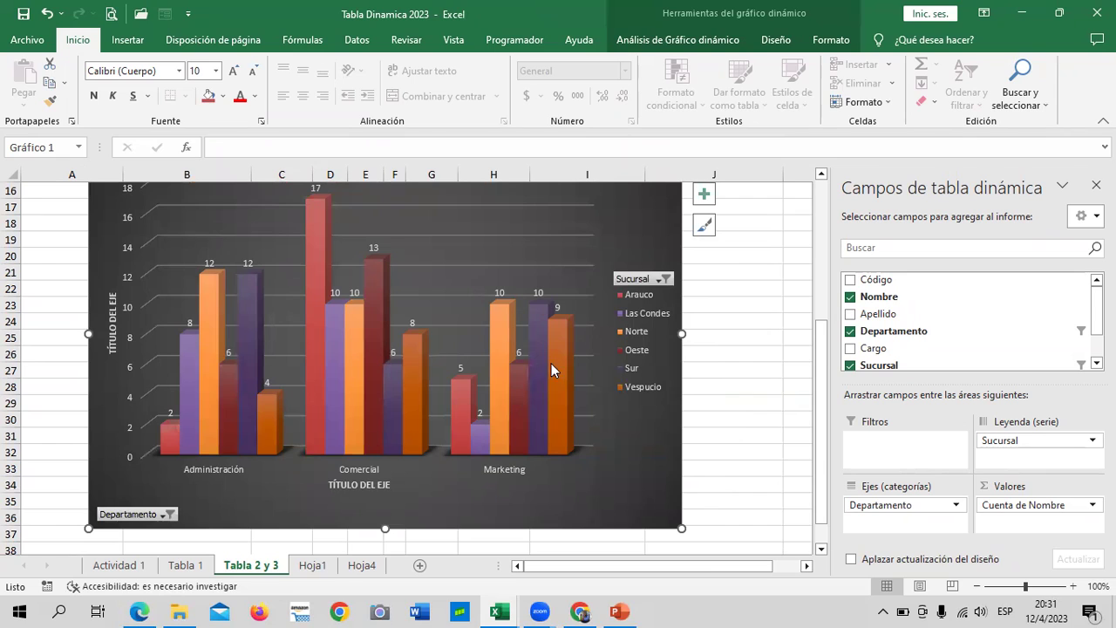
left_click(208, 321)
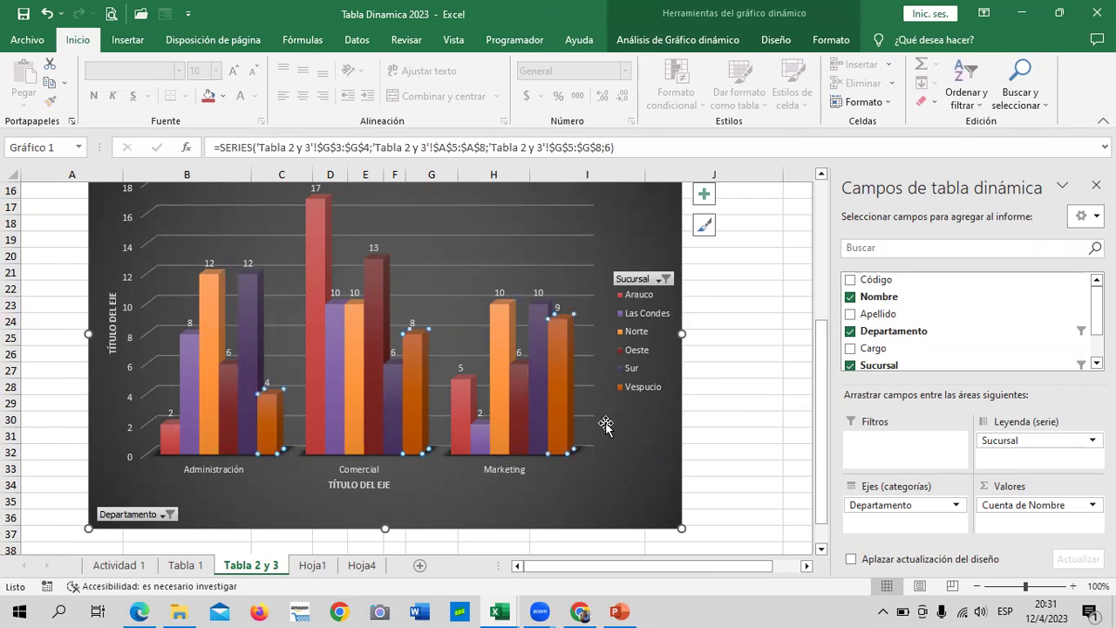
left_click(542, 405)
scroll(542, 410, "up", 1)
scroll(542, 410, "up", 1)
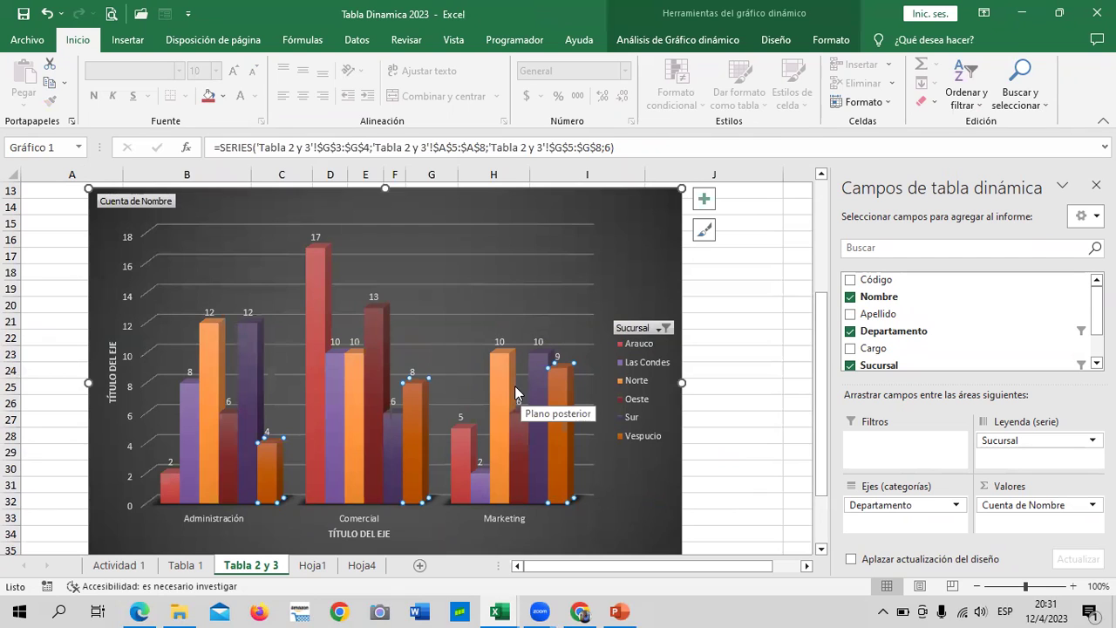
scroll(356, 375, "up", 1)
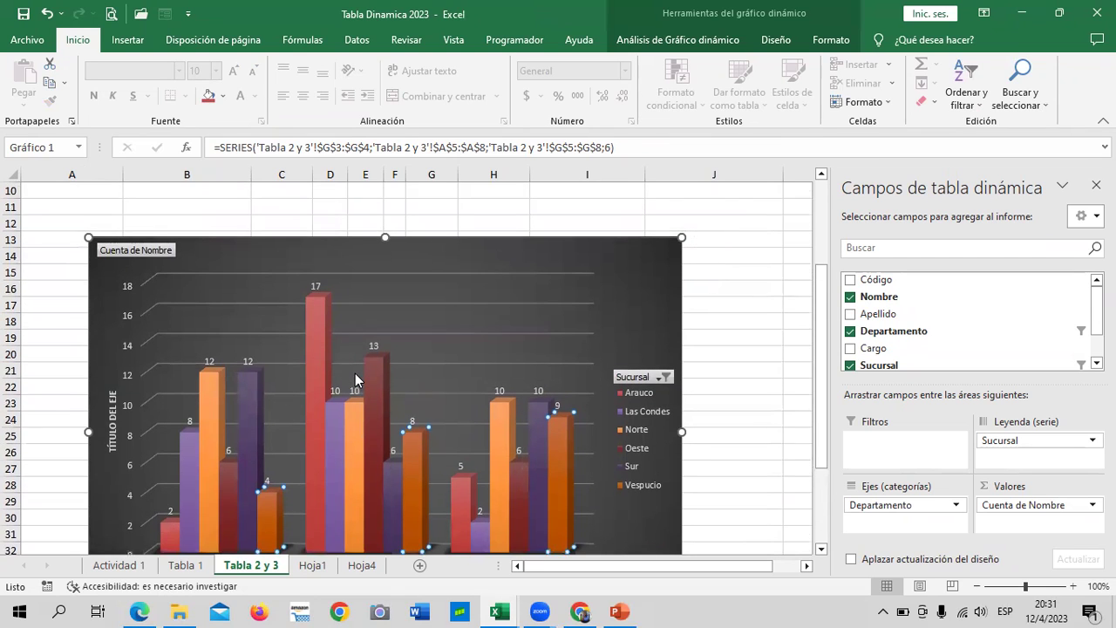
scroll(355, 374, "down", 1)
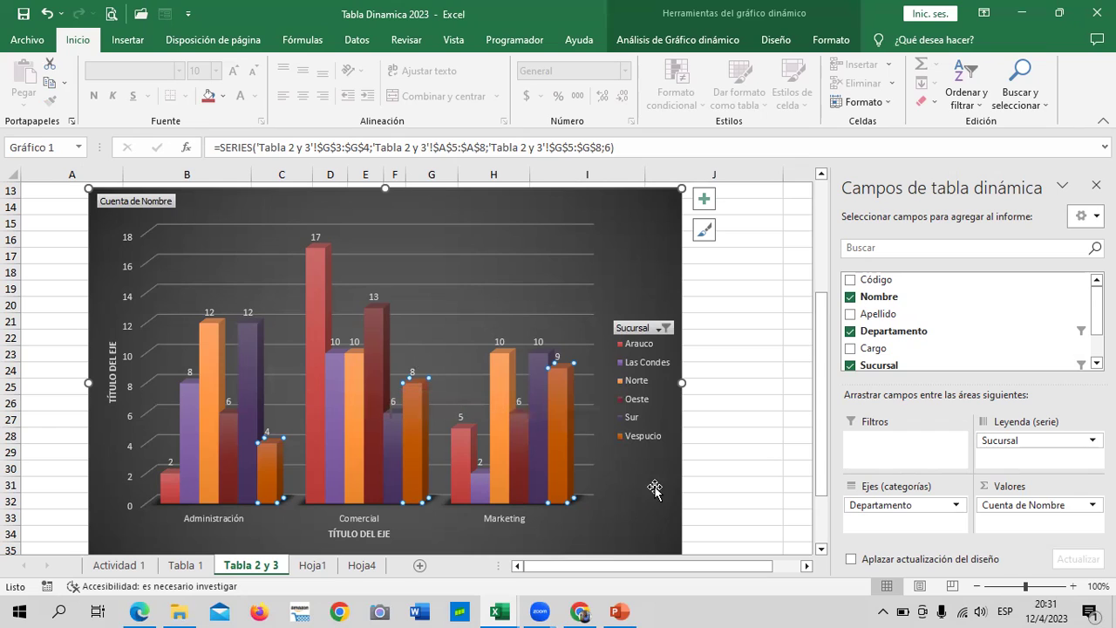
- Select the Norte legend entry and Vespucio bars, then the whole chart area
left_click(628, 390)
left_click(627, 383)
left_click(559, 396)
scroll(503, 416, "down", 2)
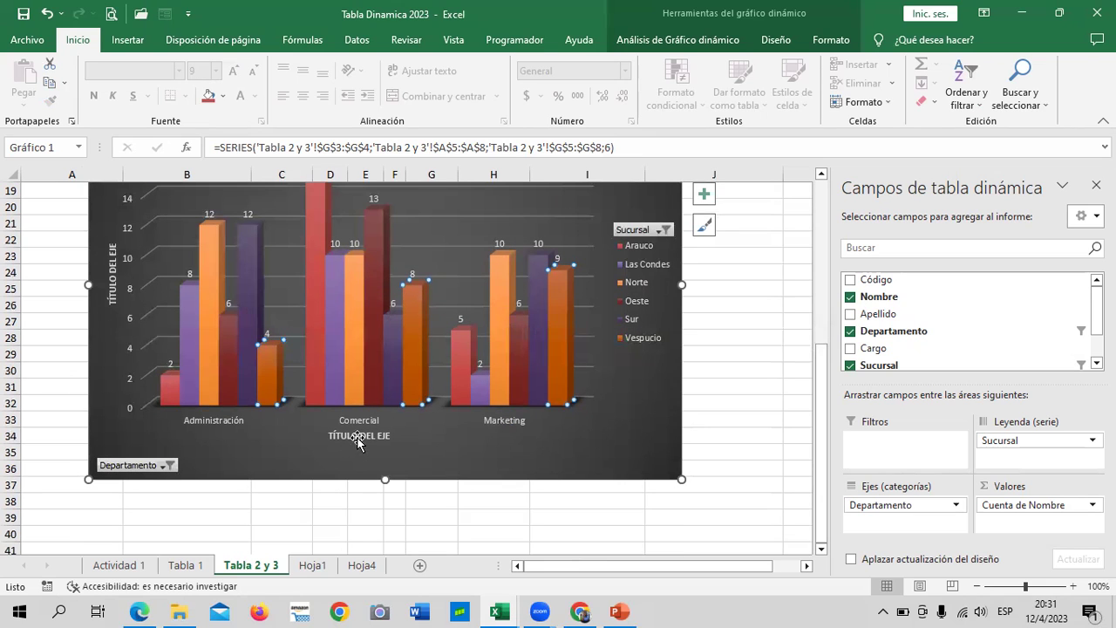
scroll(357, 443, "up", 2)
scroll(357, 438, "up", 2)
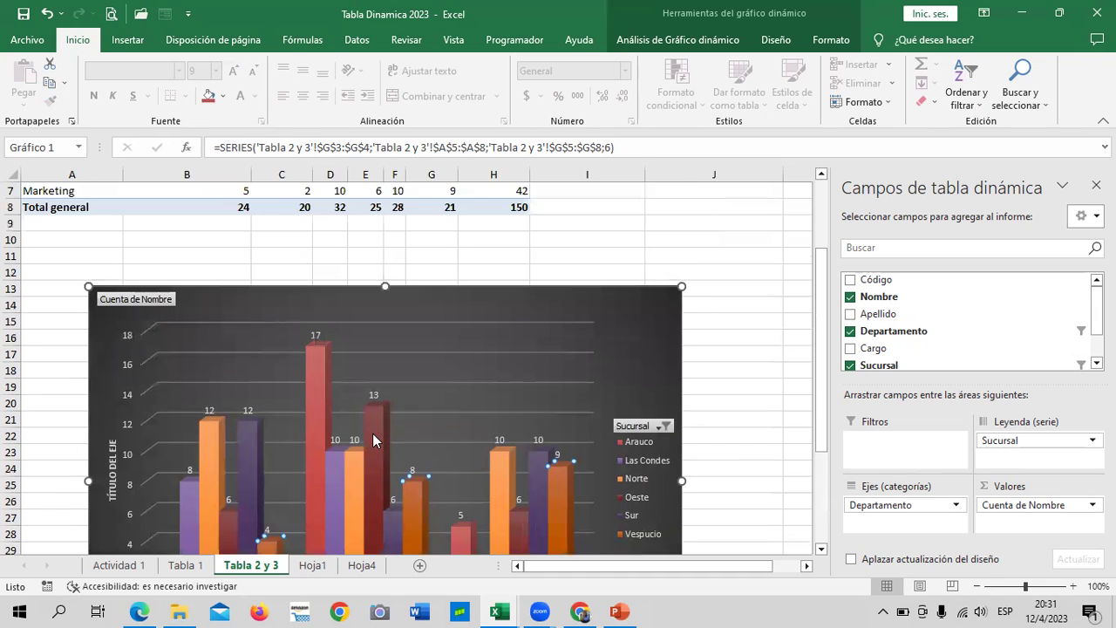
scroll(373, 434, "down", 1)
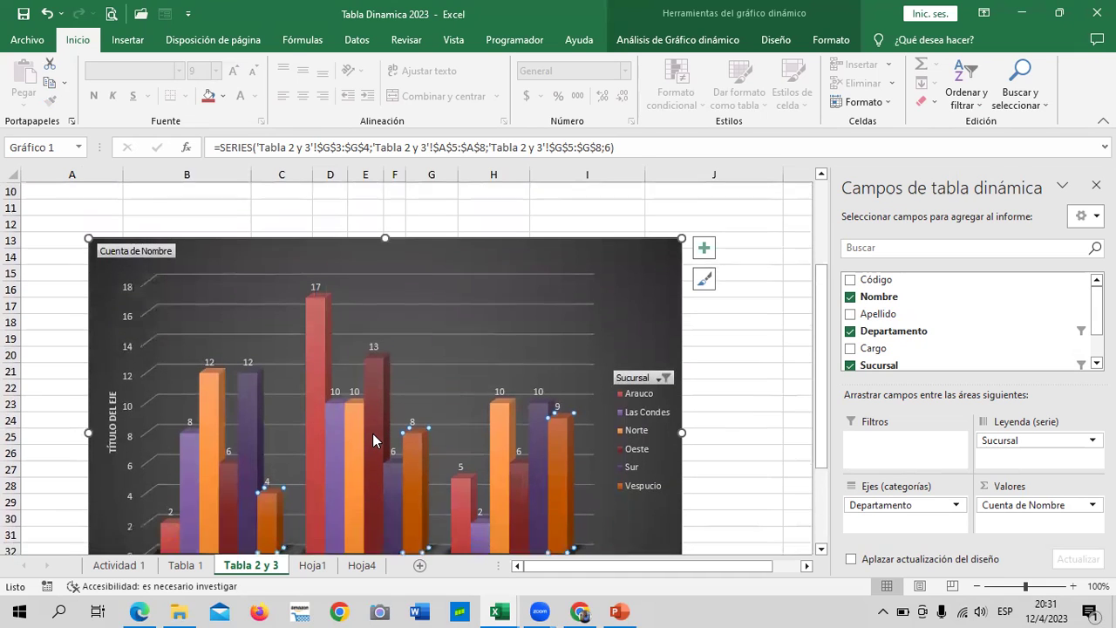
left_click(586, 243)
- Open the Formato del área del gráfico pane, dismissing an accidental Mostrar detalle dialog
left_click(776, 39)
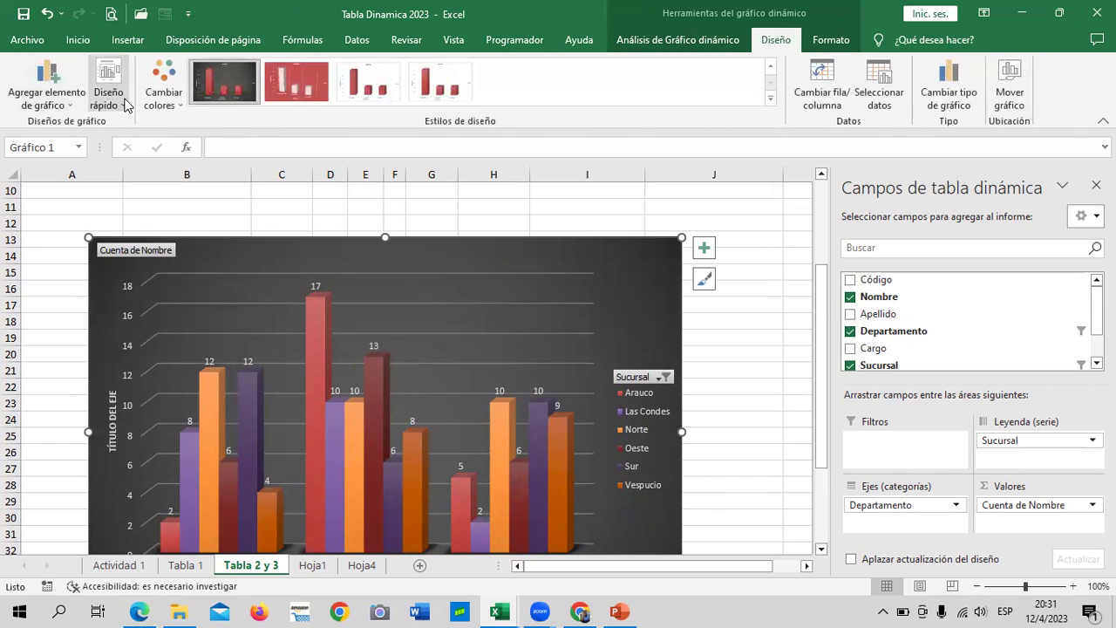
left_click(174, 102)
left_click(175, 103)
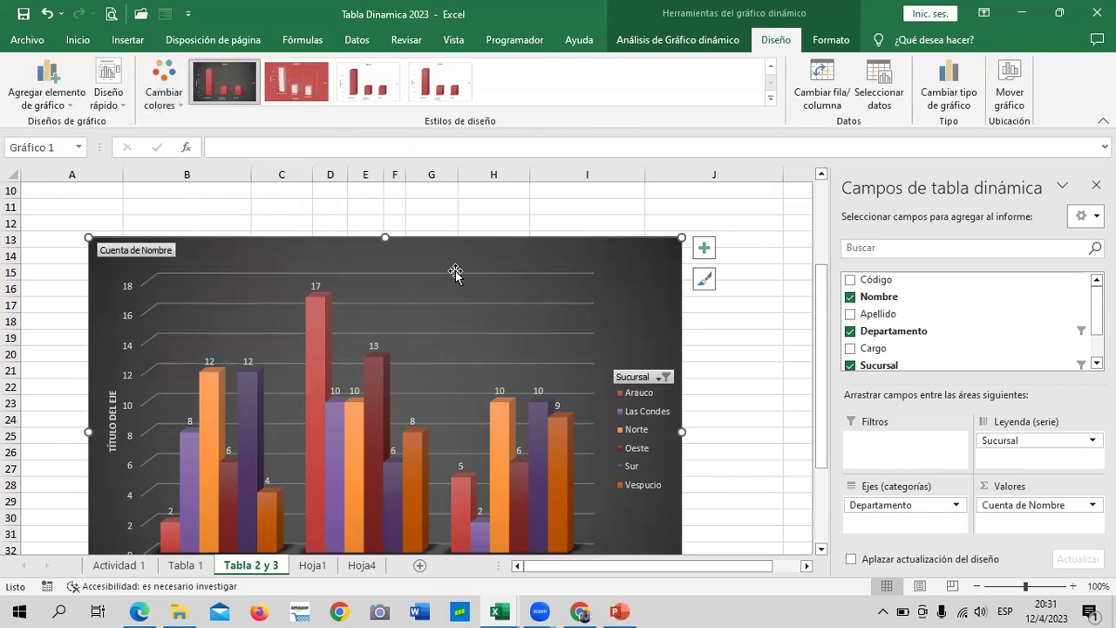
double_click(559, 440)
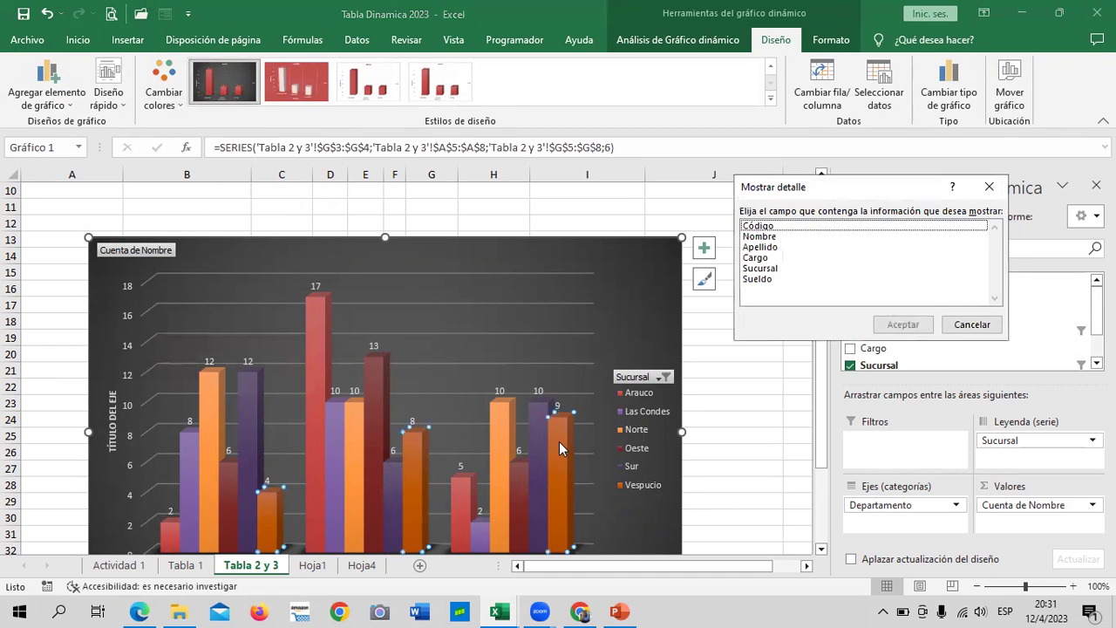
left_click(972, 329)
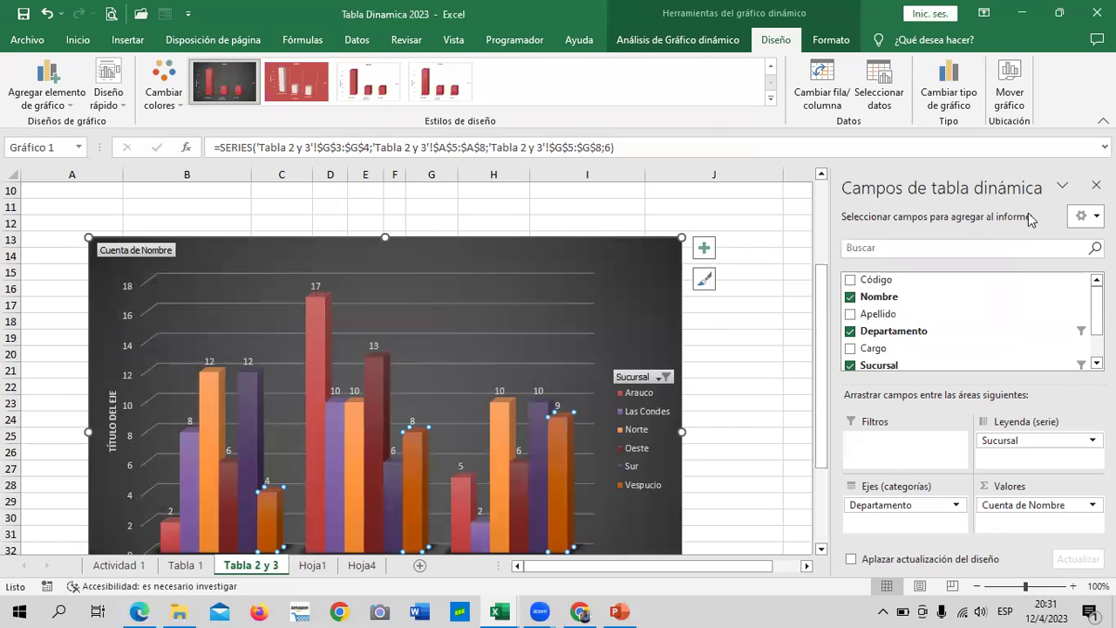
double_click(631, 268)
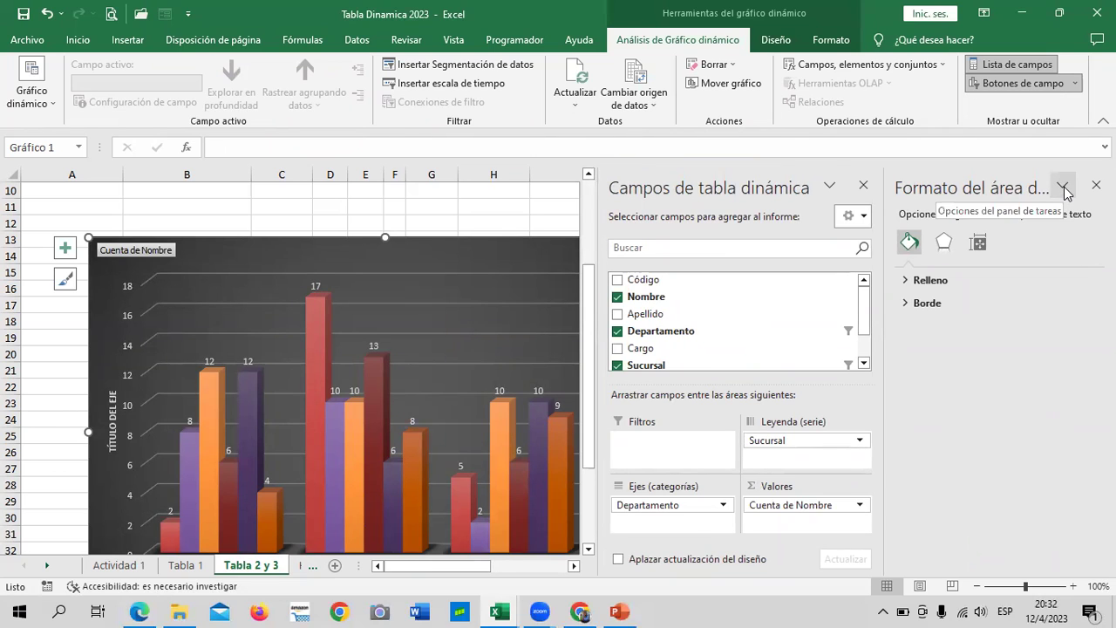
- Set the chart area fill to Relleno con imagen o textura (parchment texture) and choose Insertar
left_click(918, 281)
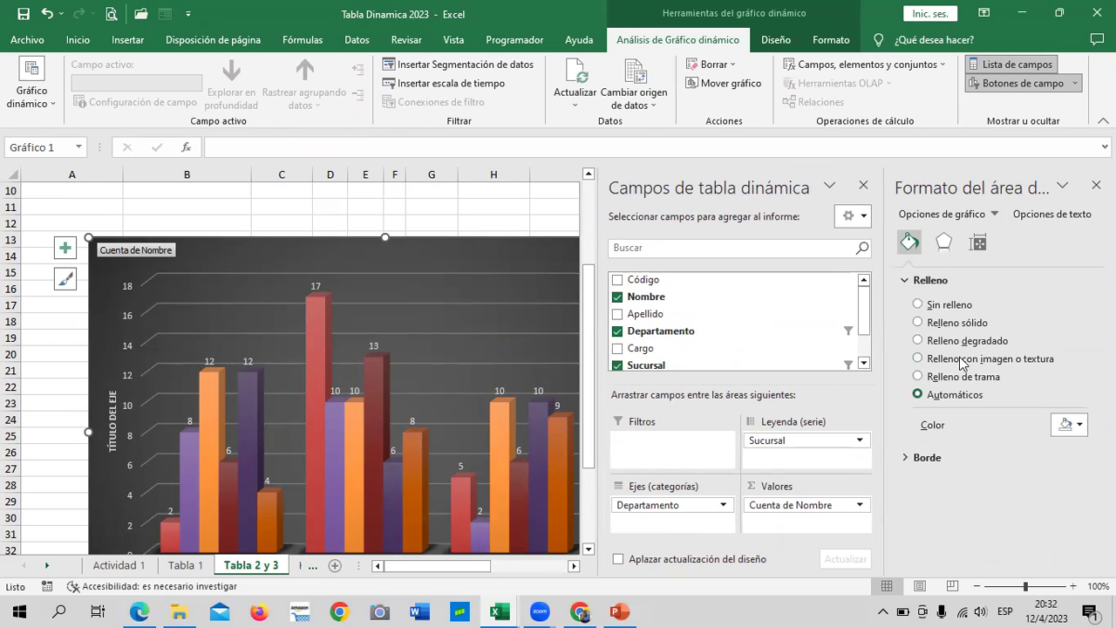
left_click(918, 360)
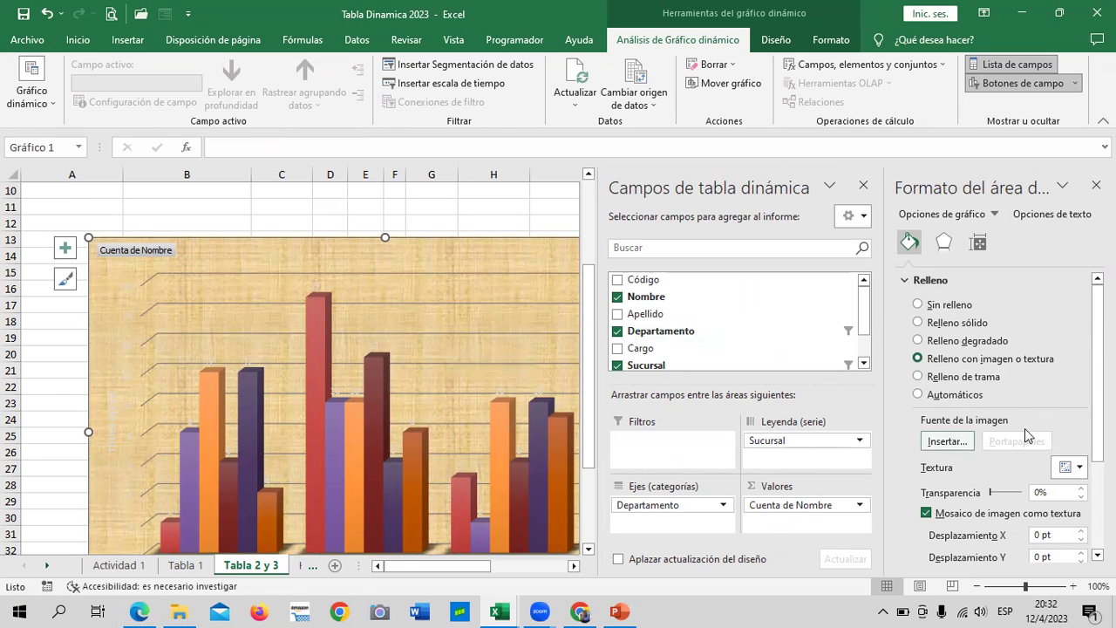
left_click_drag(1098, 376, 1097, 408)
scroll(1004, 419, "down", 1)
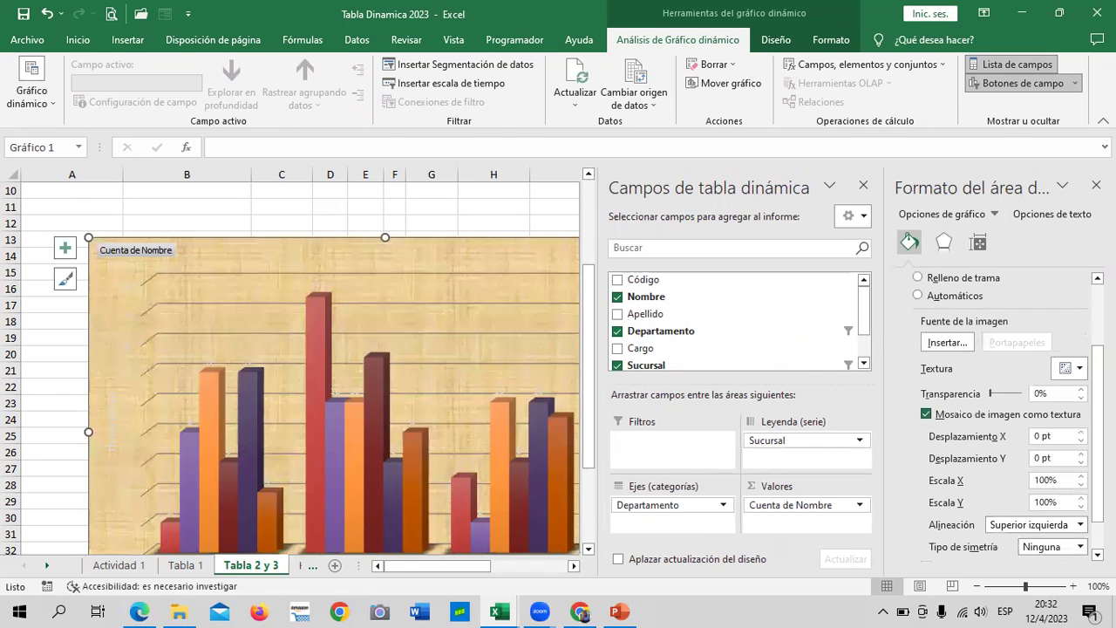
left_click(948, 342)
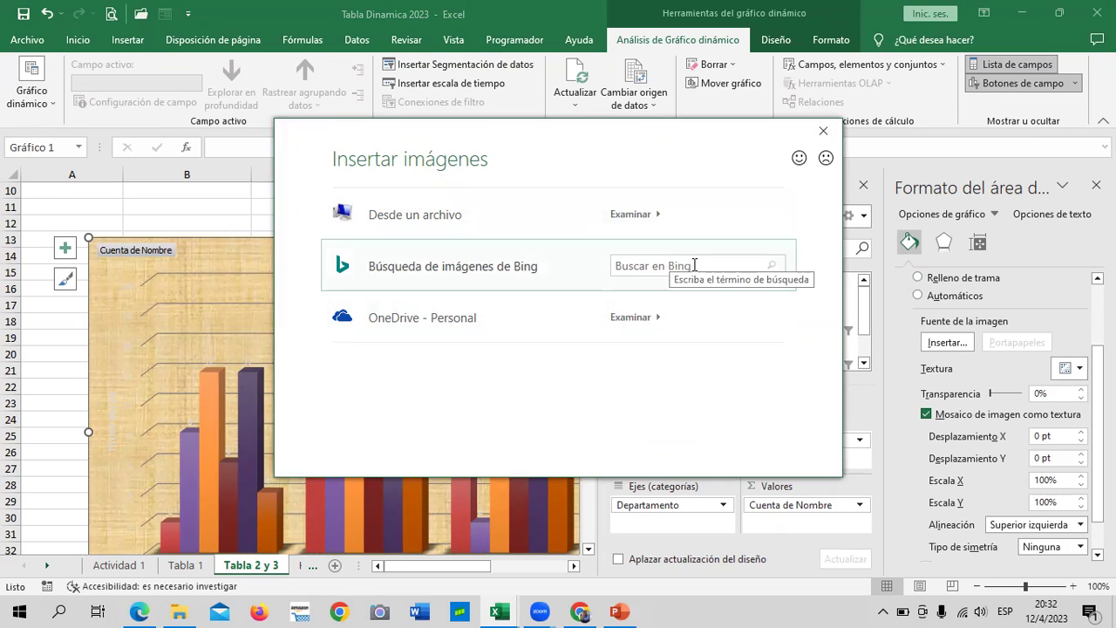
- Search online images for 'GENTE TRABAJANDO'
left_click(689, 266)
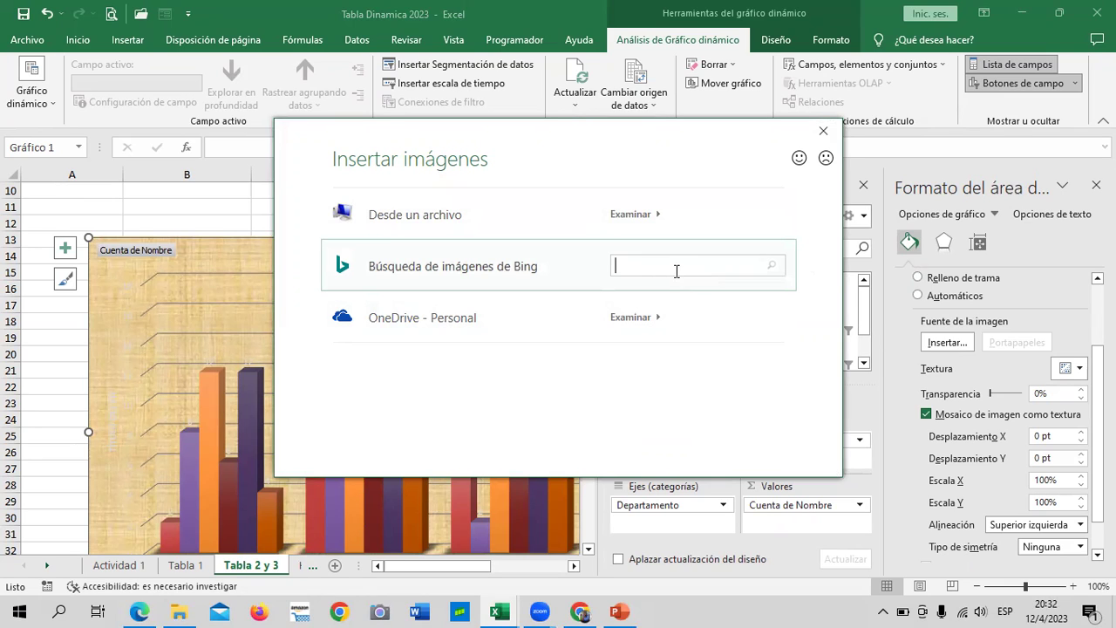
type("GENTE TRABAJANDO")
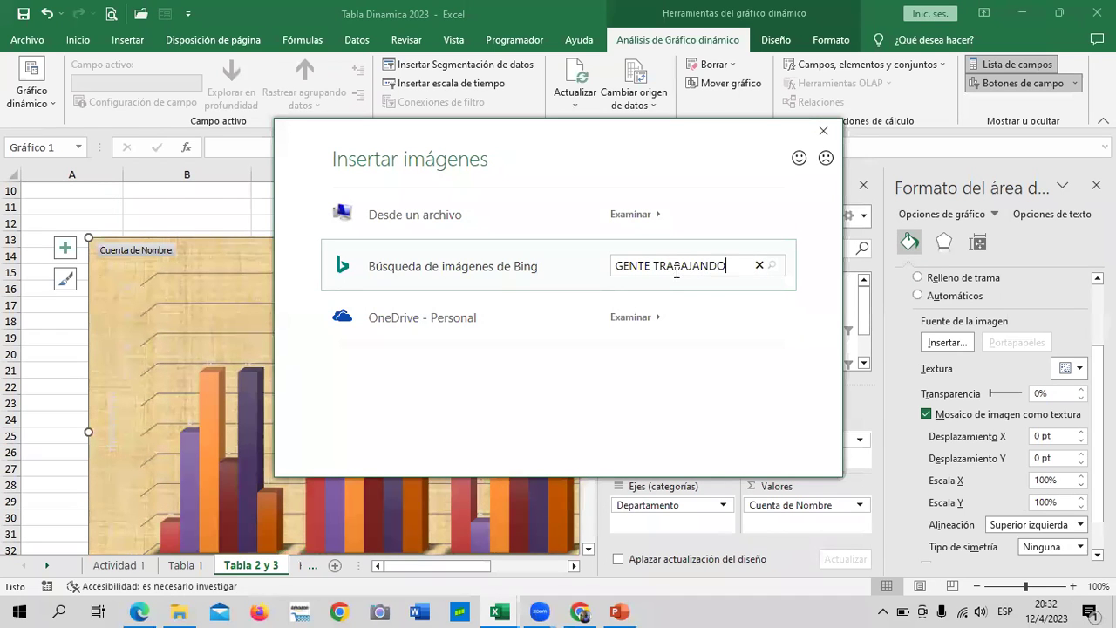
key("Return")
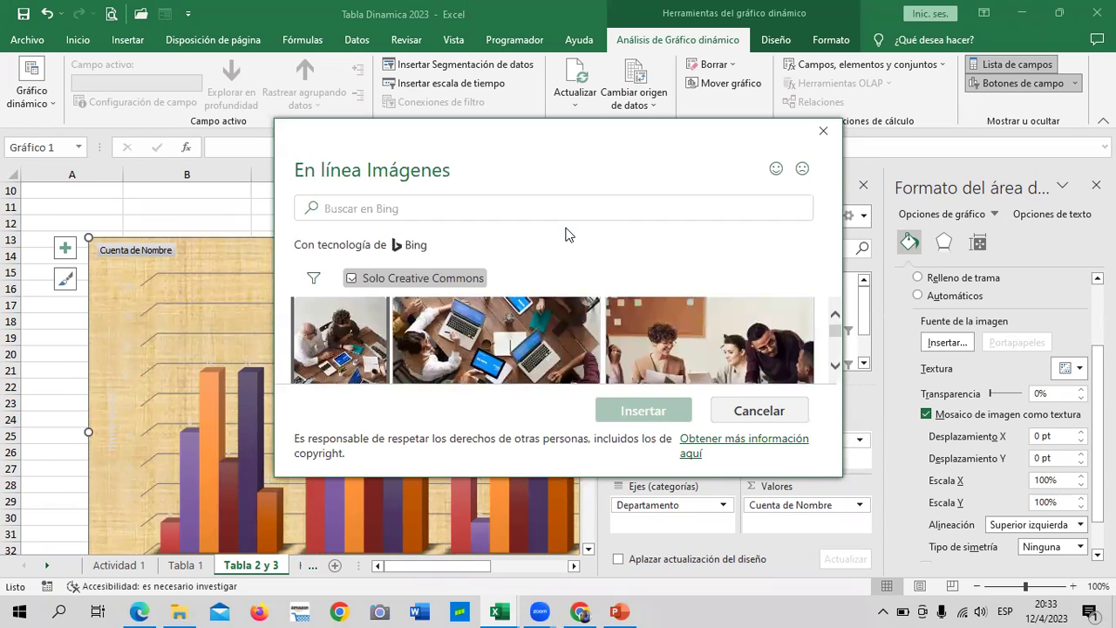
- Browse the Bing results and insert the desk-with-laptops photo as the chart background
left_click(835, 368)
left_click(835, 368)
left_click(835, 368)
left_click(835, 368)
left_click(835, 368)
left_click(835, 368)
left_click(835, 368)
left_click(835, 368)
left_click(835, 368)
left_click(835, 368)
left_click(835, 368)
left_click(835, 368)
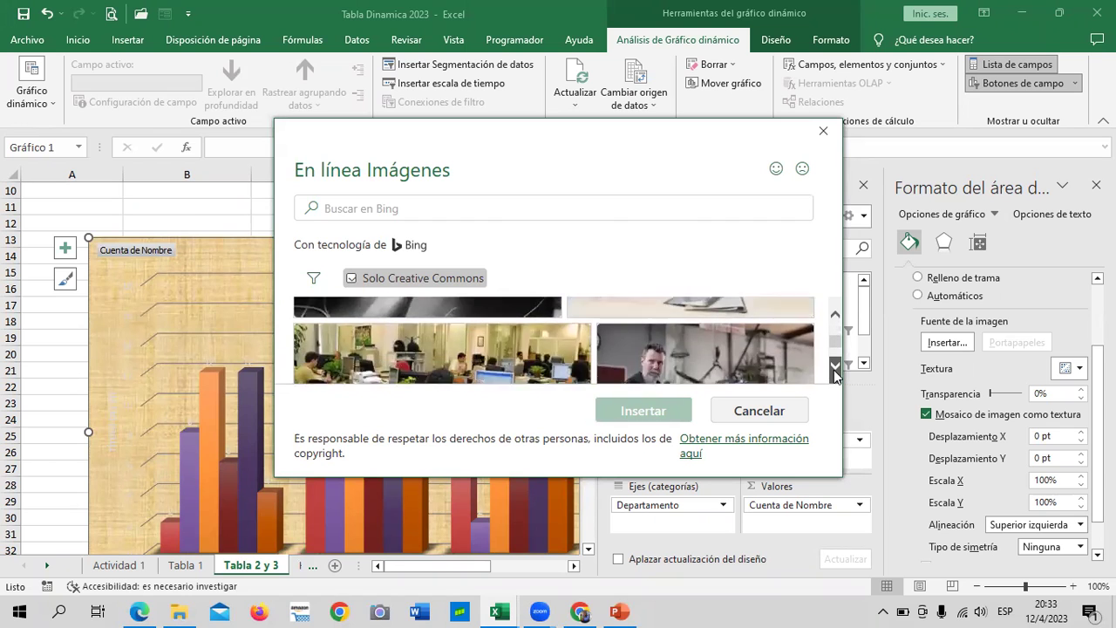
left_click(442, 208)
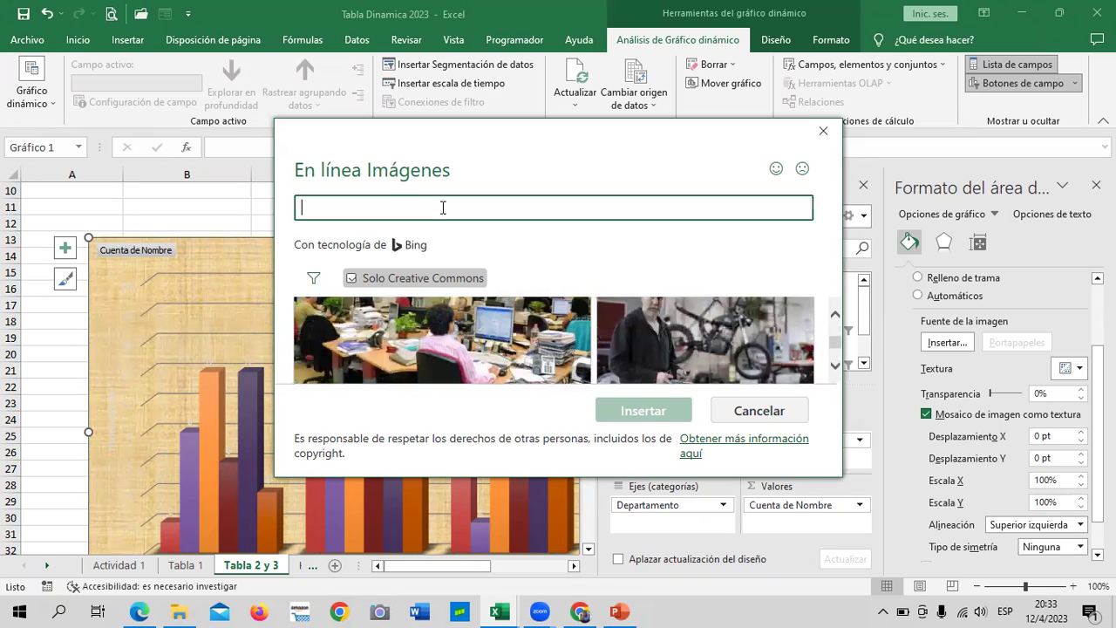
left_click(835, 369)
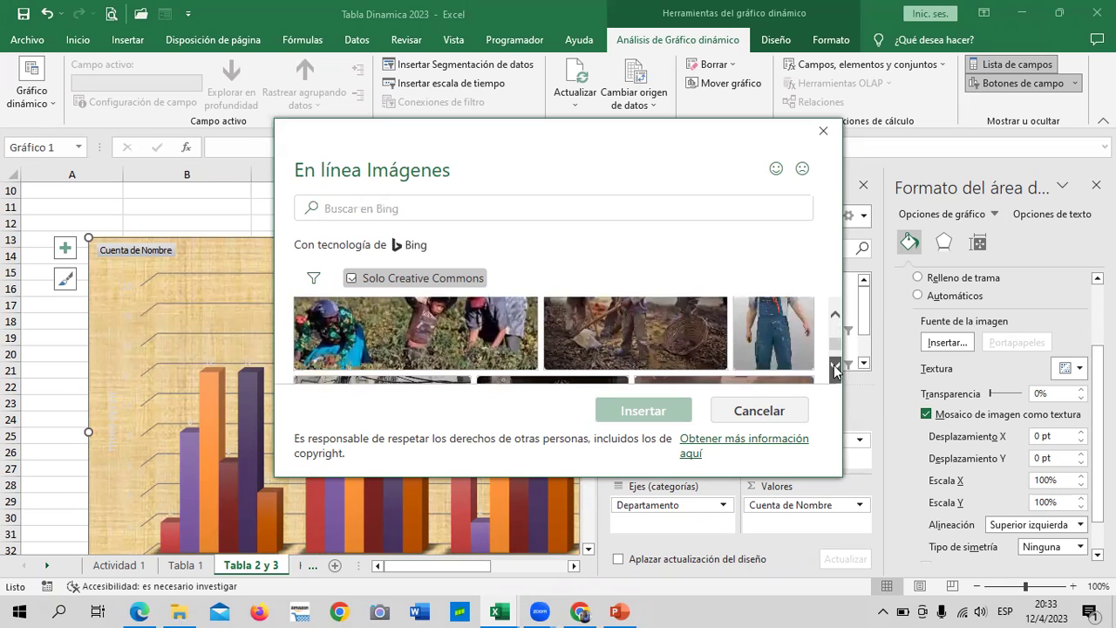
left_click(835, 369)
left_click(835, 319)
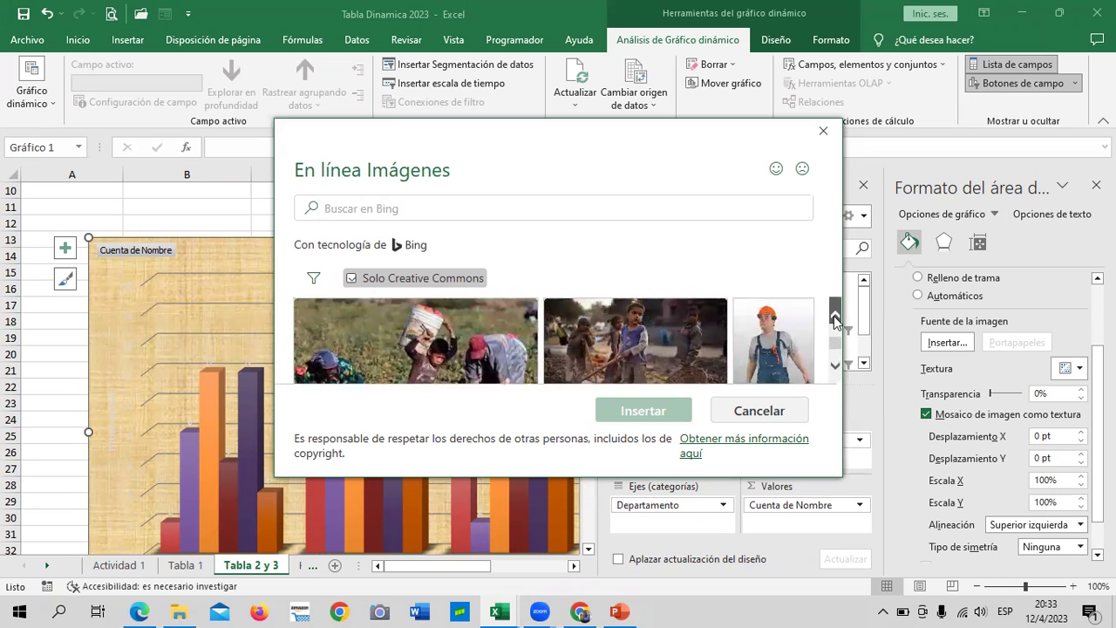
left_click(835, 364)
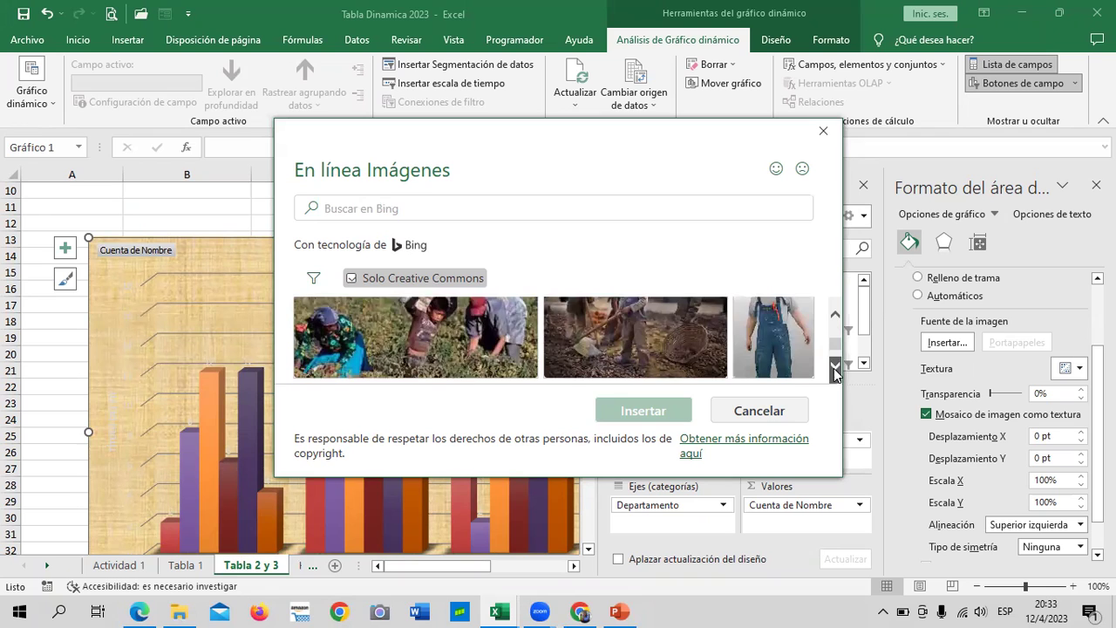
left_click(835, 369)
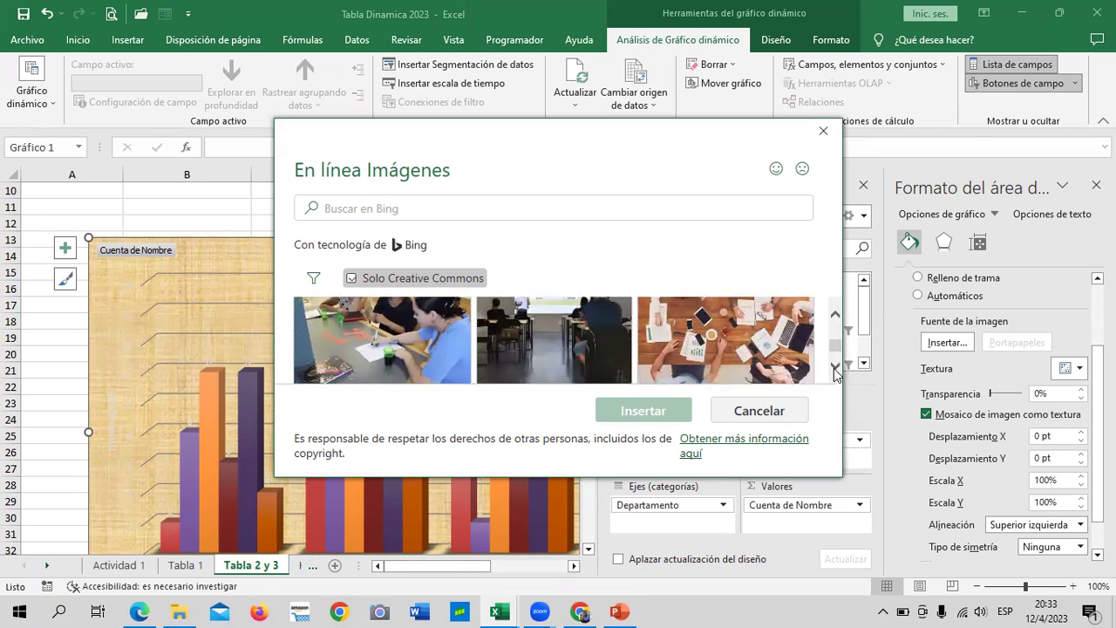
left_click(714, 331)
left_click(667, 403)
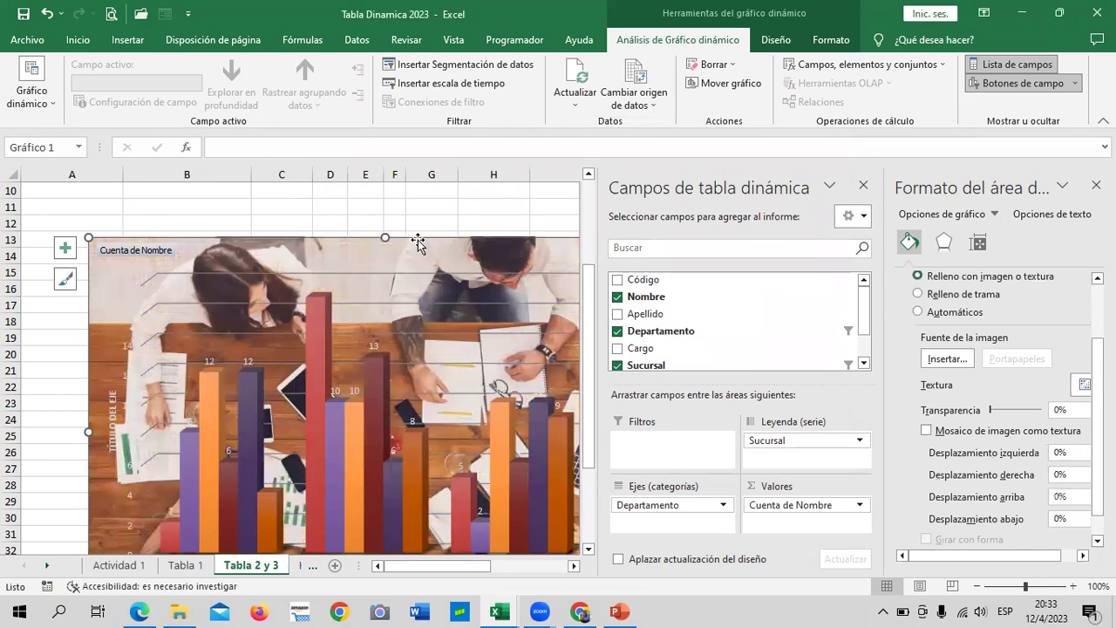
- Deselect the pivot chart and scroll to review its desk photo background
left_click(506, 208)
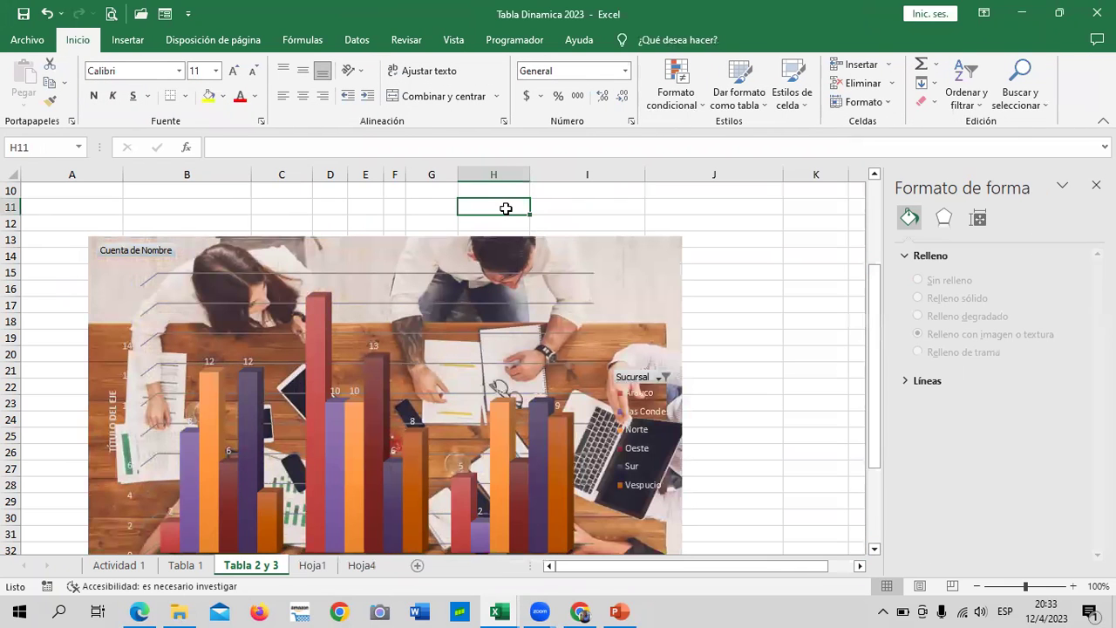
scroll(765, 329, "down", 1)
scroll(759, 324, "down", 1)
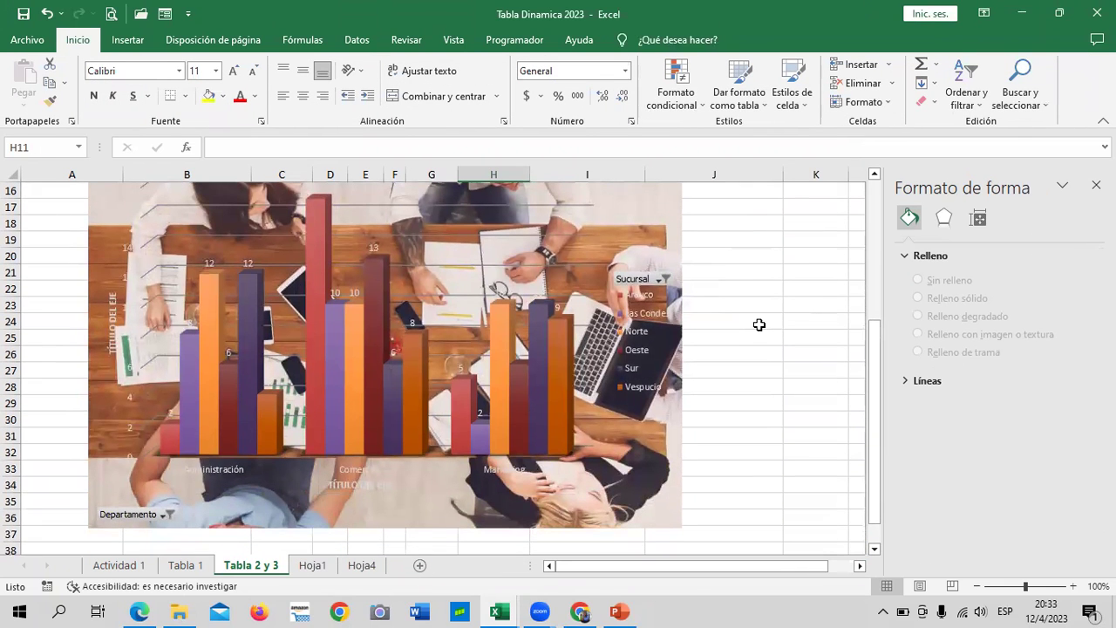
scroll(741, 340, "up", 2)
- Raise the chart area photo fill's Transparencia to 52% and check the faded result
left_click(639, 274)
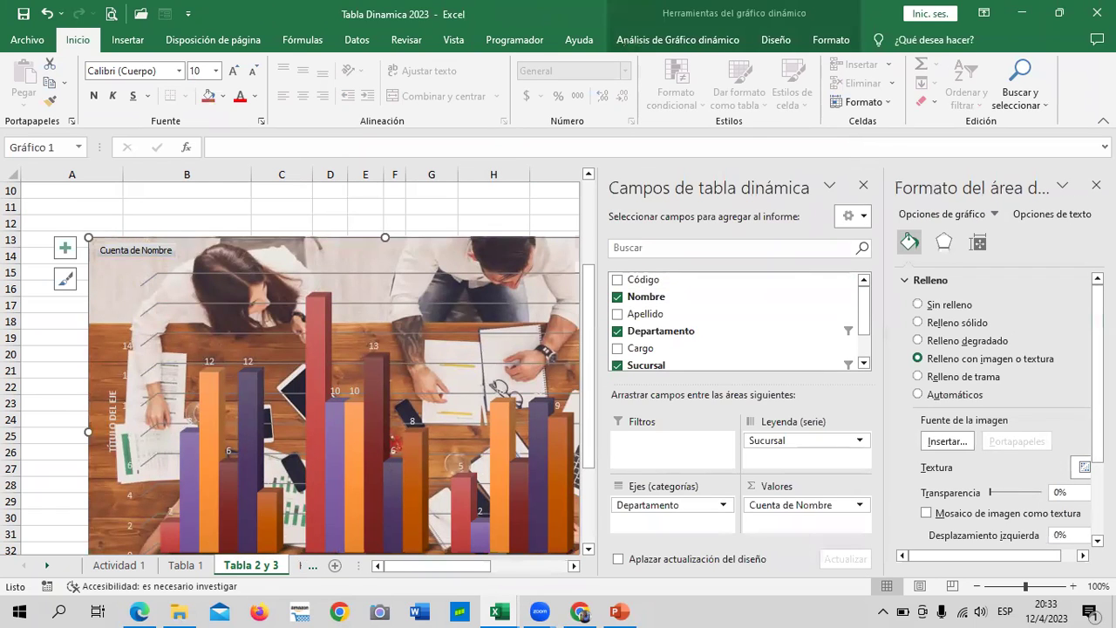
mouse_move(1003, 493)
scroll(1008, 462, "down", 1)
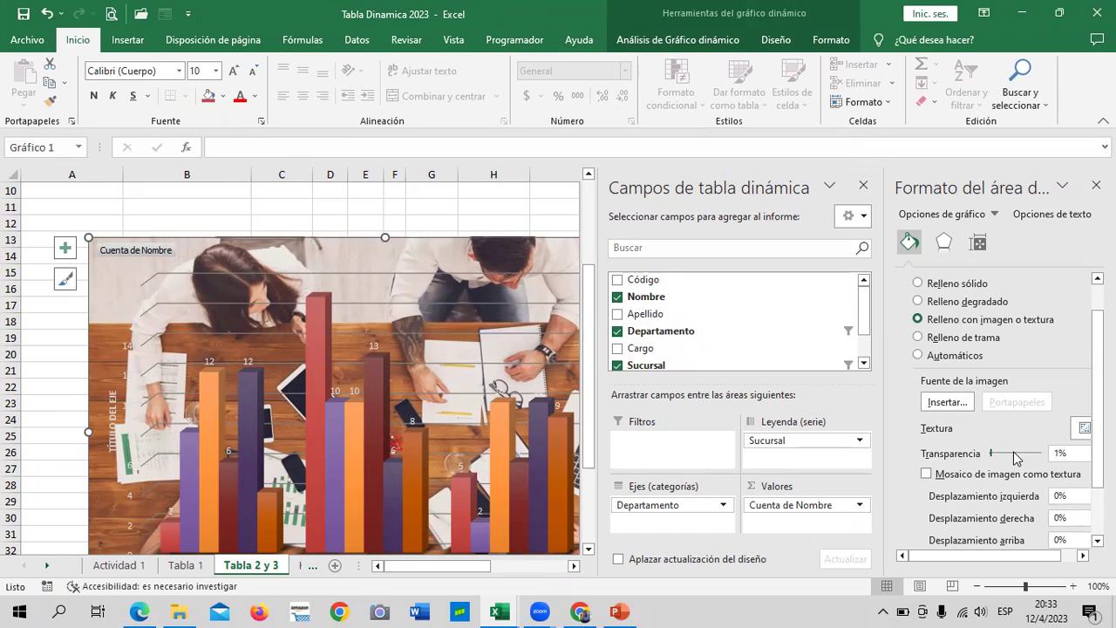
left_click_drag(1009, 453, 1011, 457)
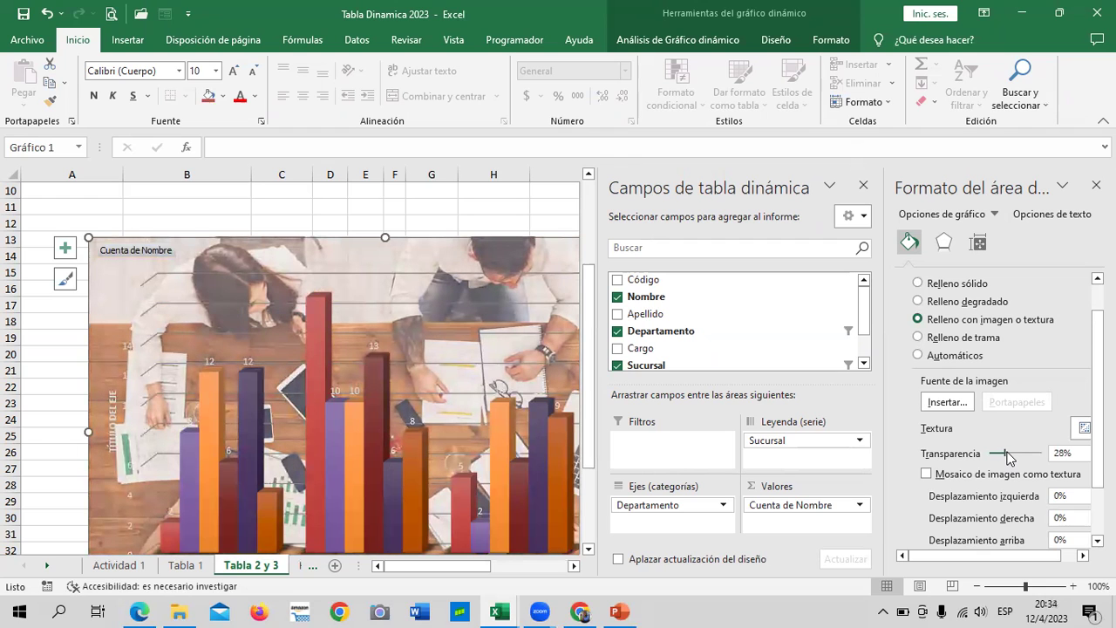
left_click_drag(1016, 459, 1022, 457)
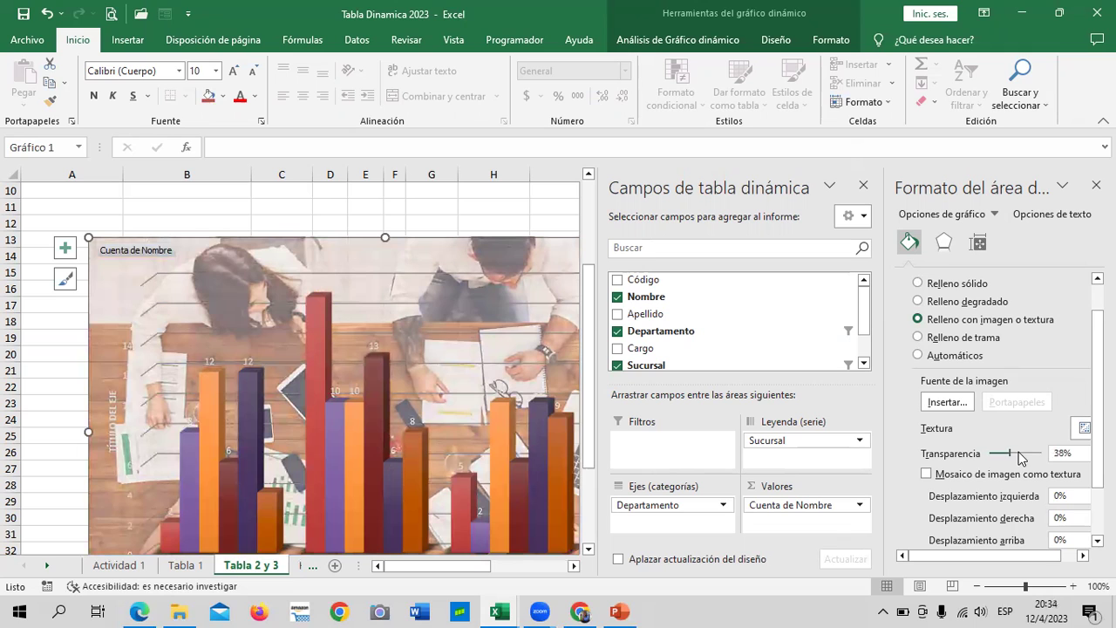
left_click_drag(1023, 456, 1019, 457)
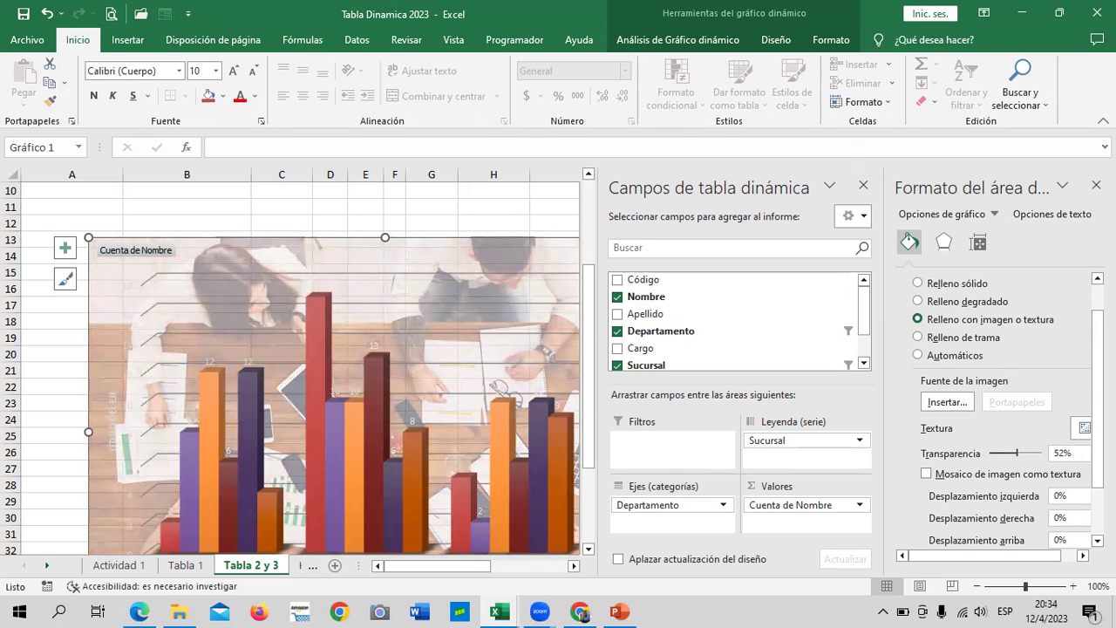
left_click(496, 207)
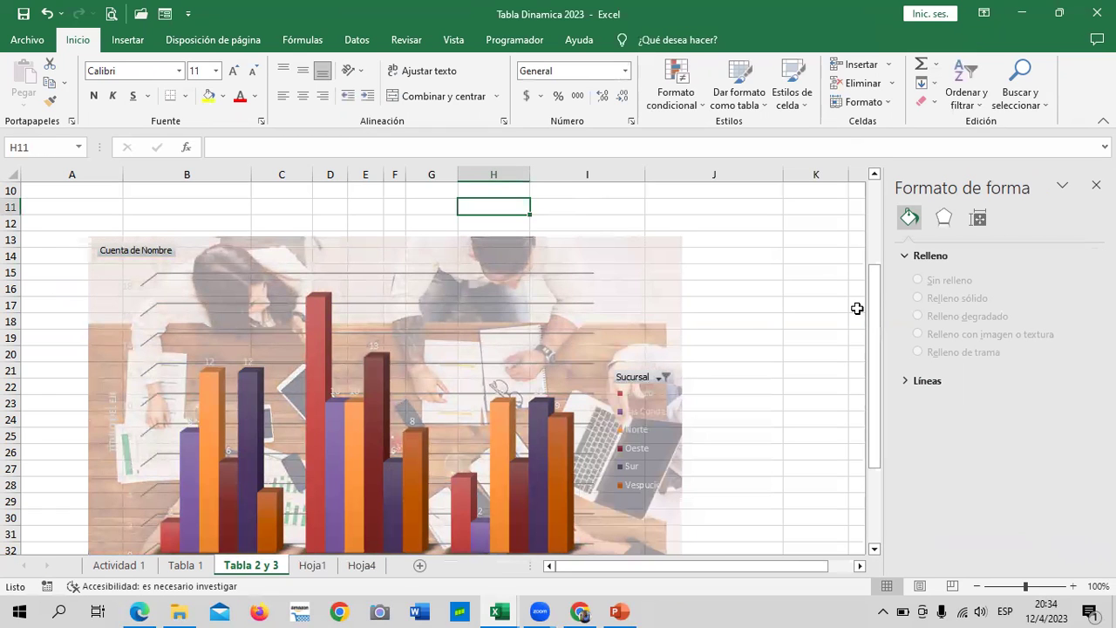
scroll(679, 336, "down", 1)
scroll(678, 335, "down", 3)
scroll(678, 336, "up", 2)
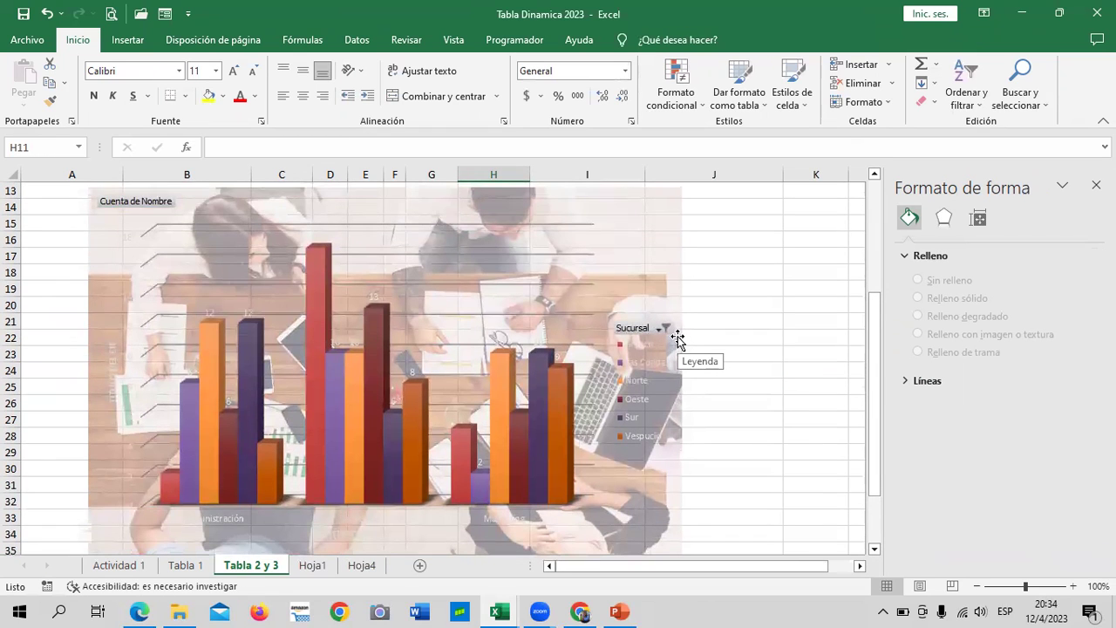
scroll(678, 337, "down", 2)
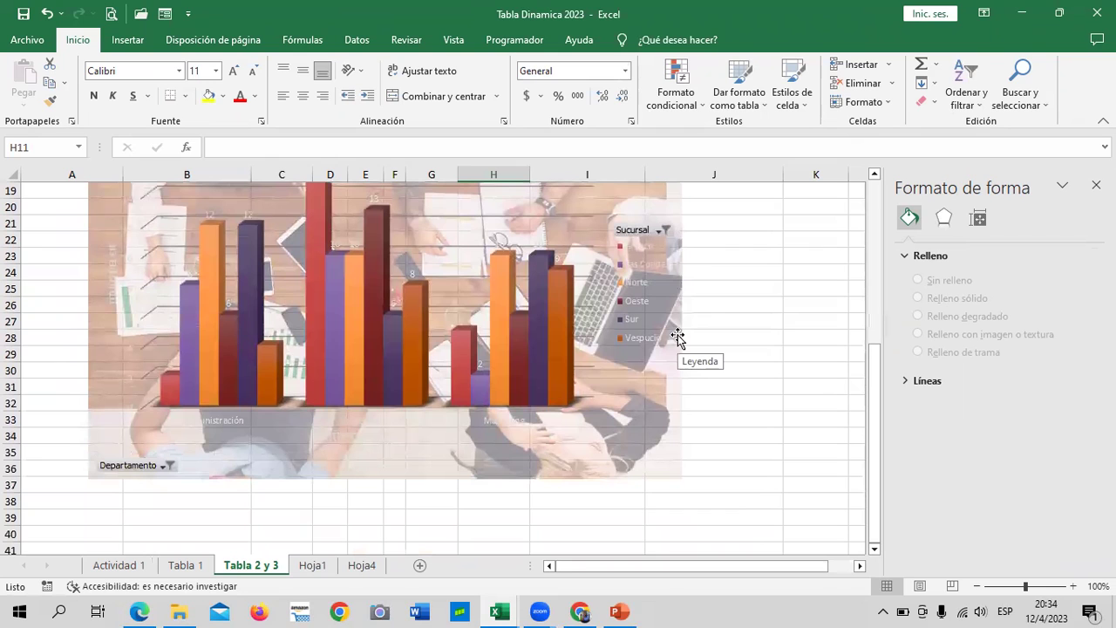
scroll(679, 337, "up", 1)
- Inspect the Oeste series formatting options and the Sucursal legend filter
left_click(523, 385)
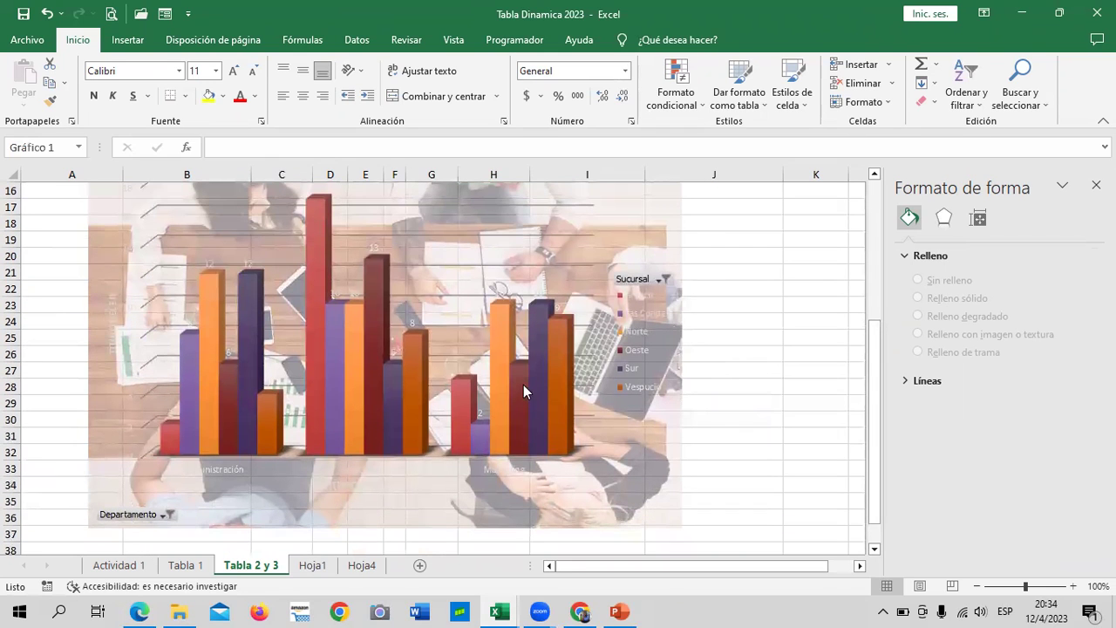
left_click(523, 385)
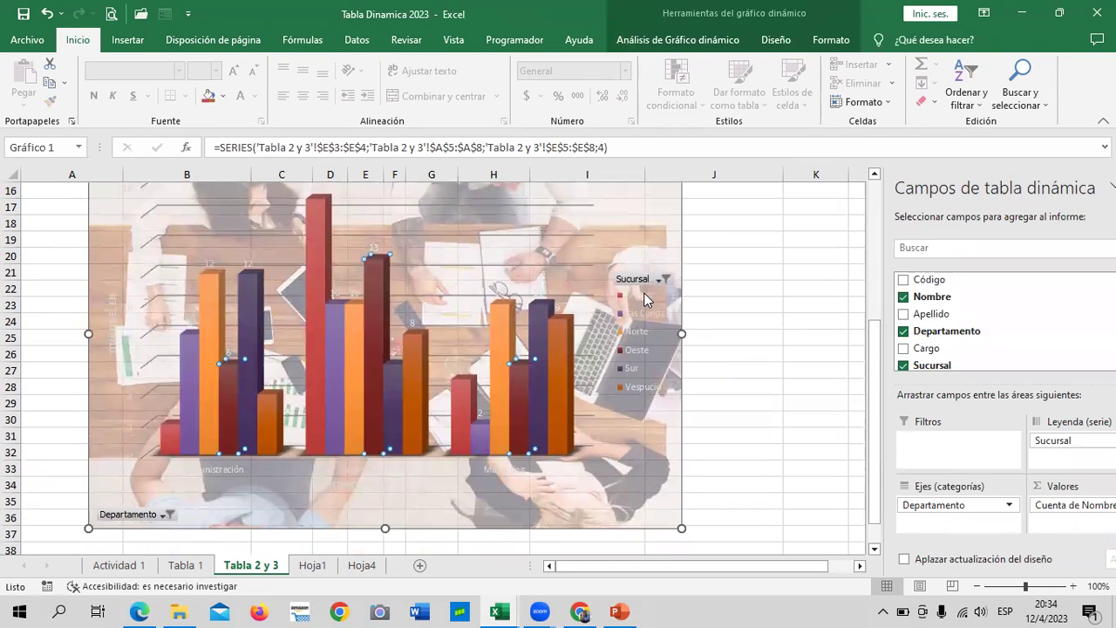
double_click(637, 301)
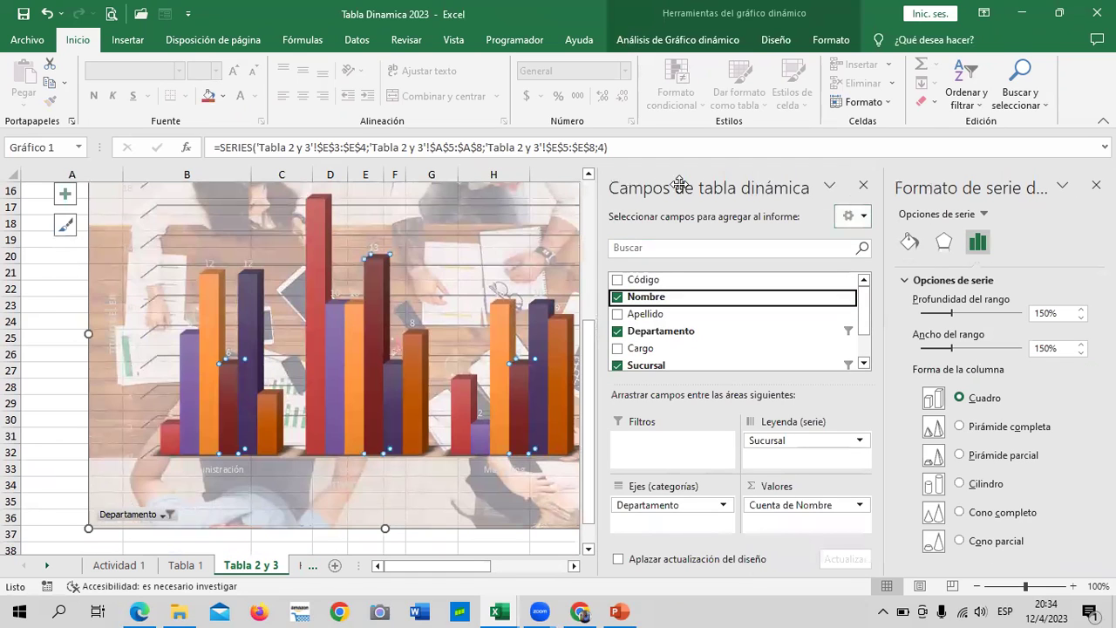
left_click(493, 534)
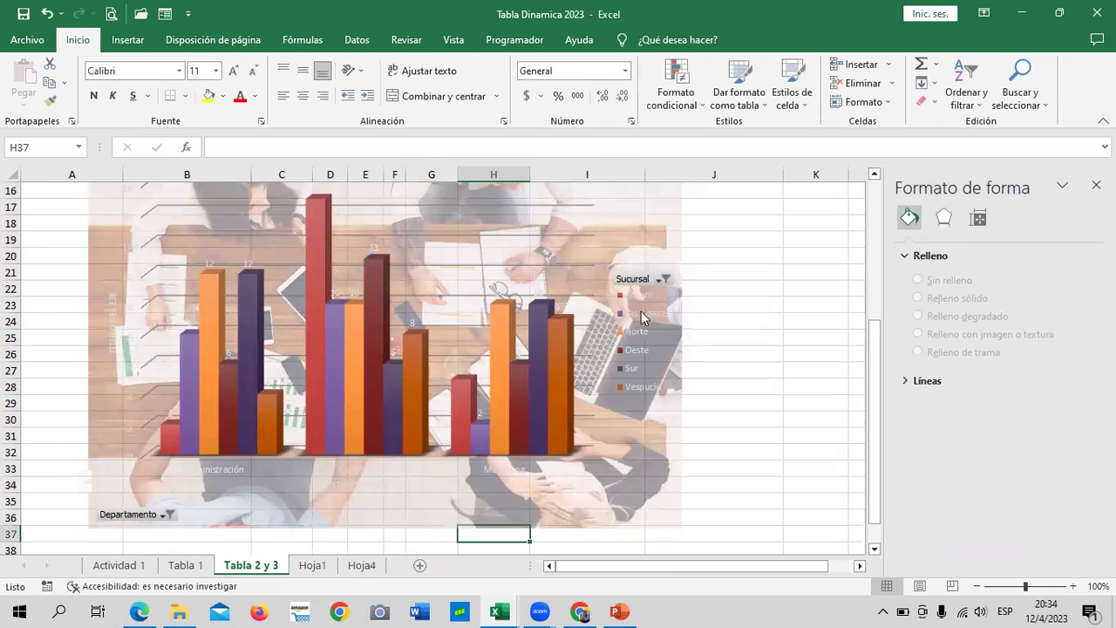
left_click(643, 279)
left_click(661, 323)
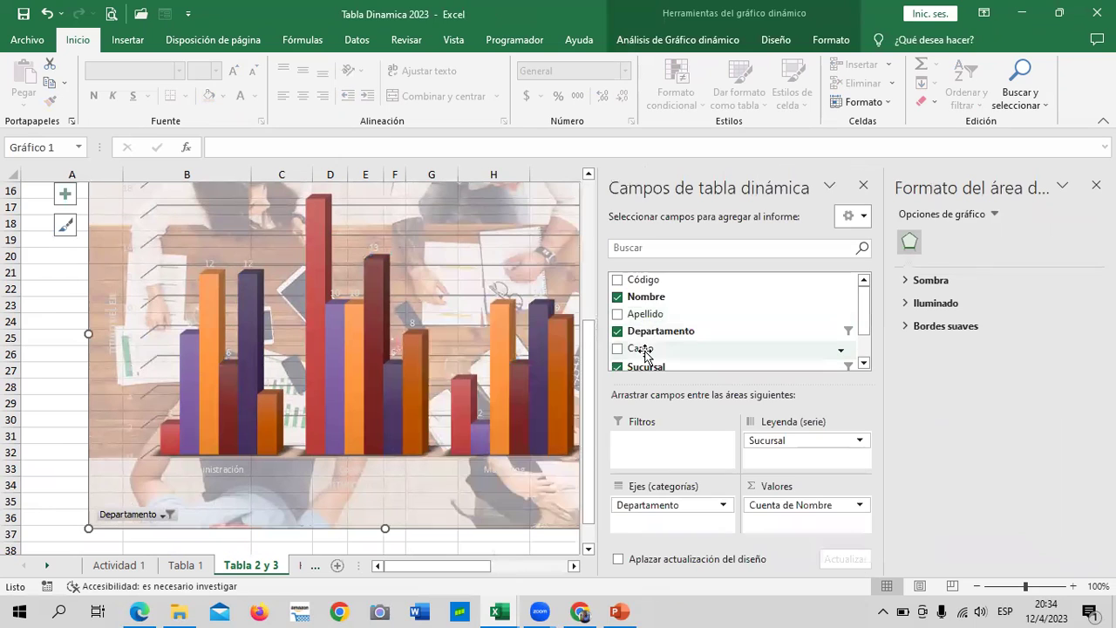
left_click(296, 538)
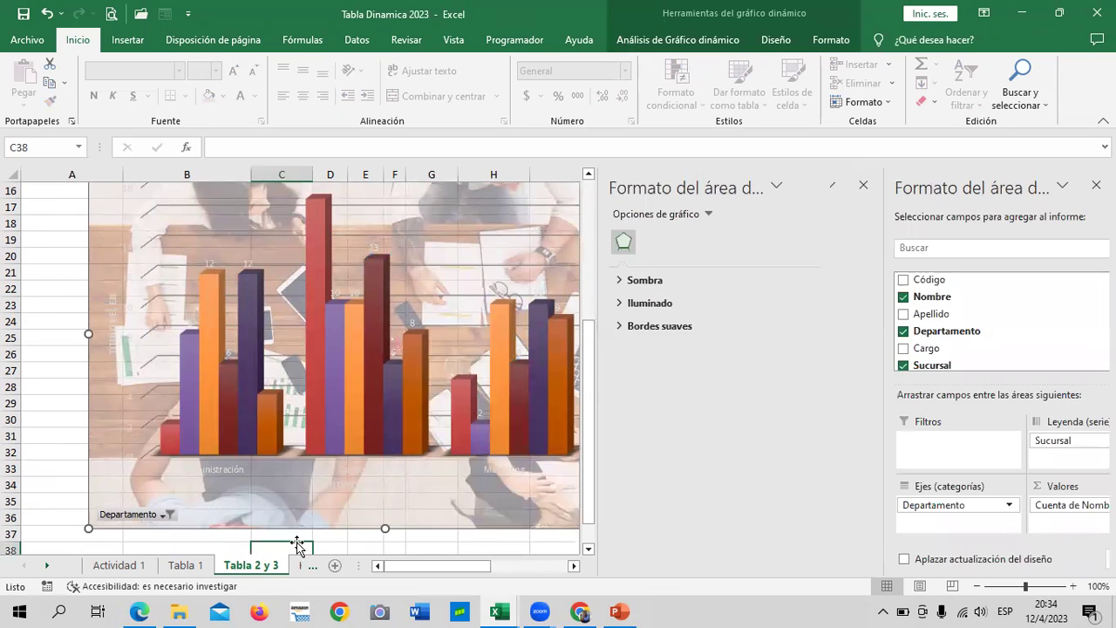
- Review the category axis fill, line and size options, then close the Formato de forma pane
left_click(215, 465)
double_click(215, 465)
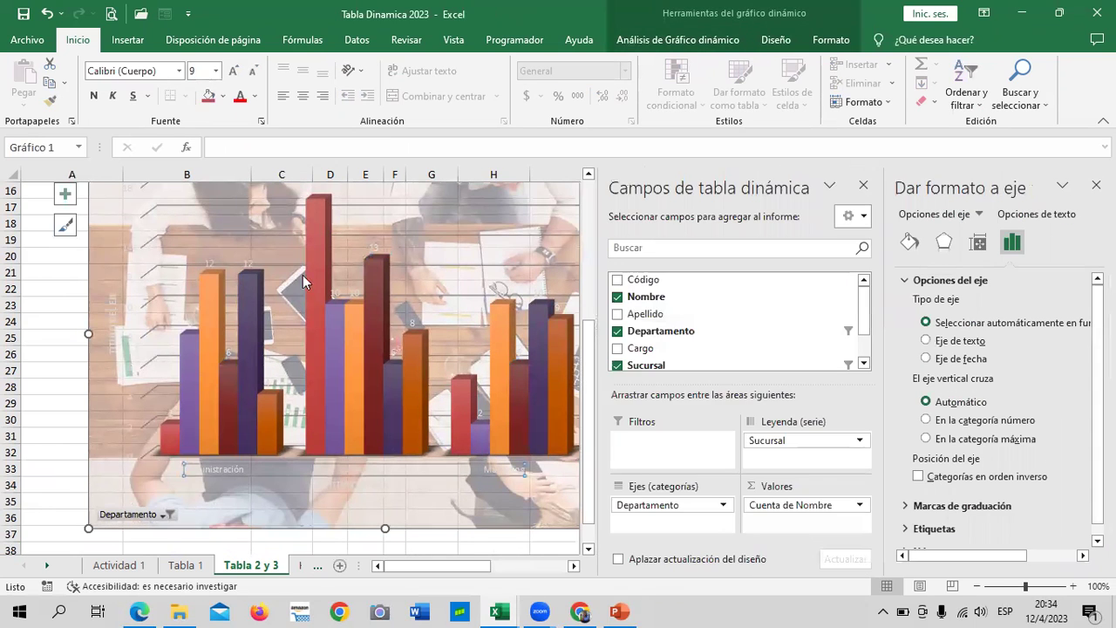
left_click(48, 291)
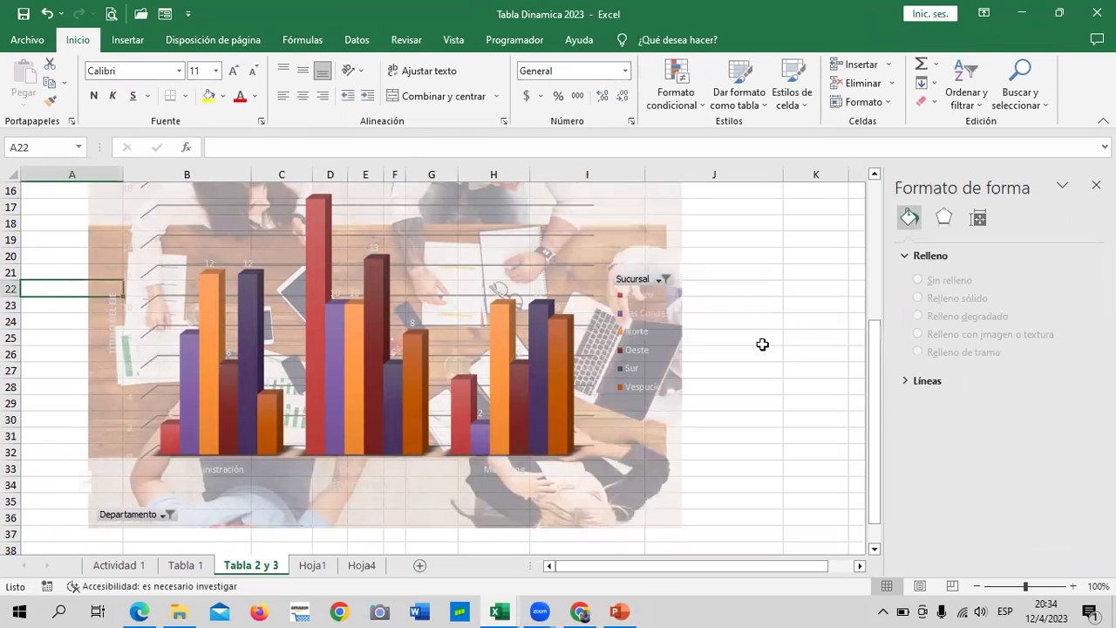
left_click(908, 256)
left_click(908, 279)
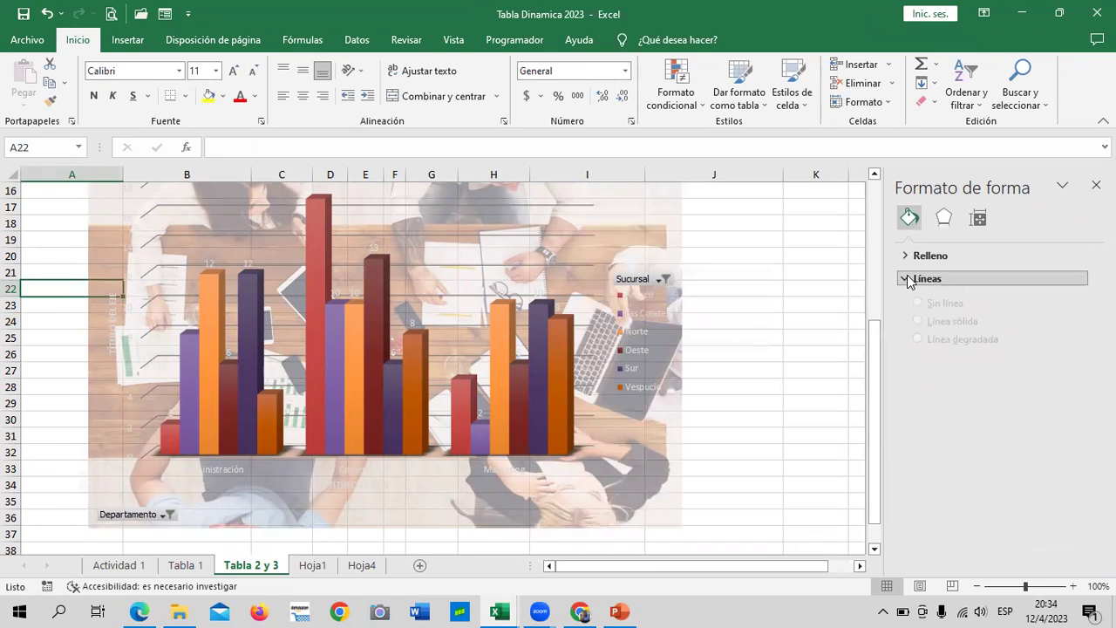
left_click(979, 219)
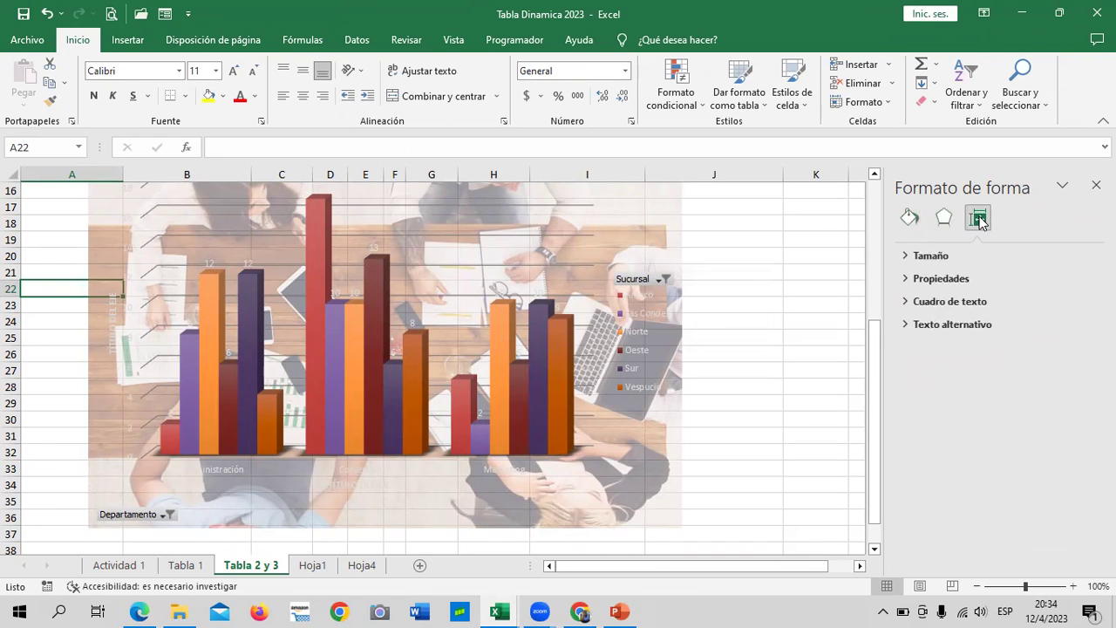
left_click(920, 304)
left_click(920, 302)
left_click(1097, 185)
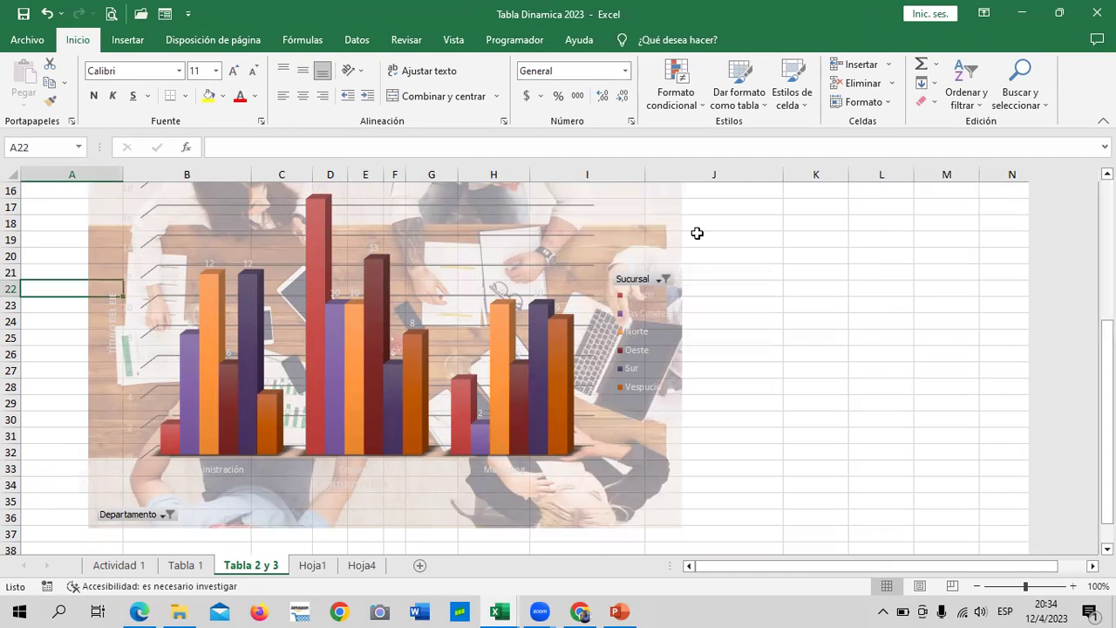
left_click(665, 279)
- Set the Sucursal legend text to 12-point bold in Automático black
left_click(663, 326)
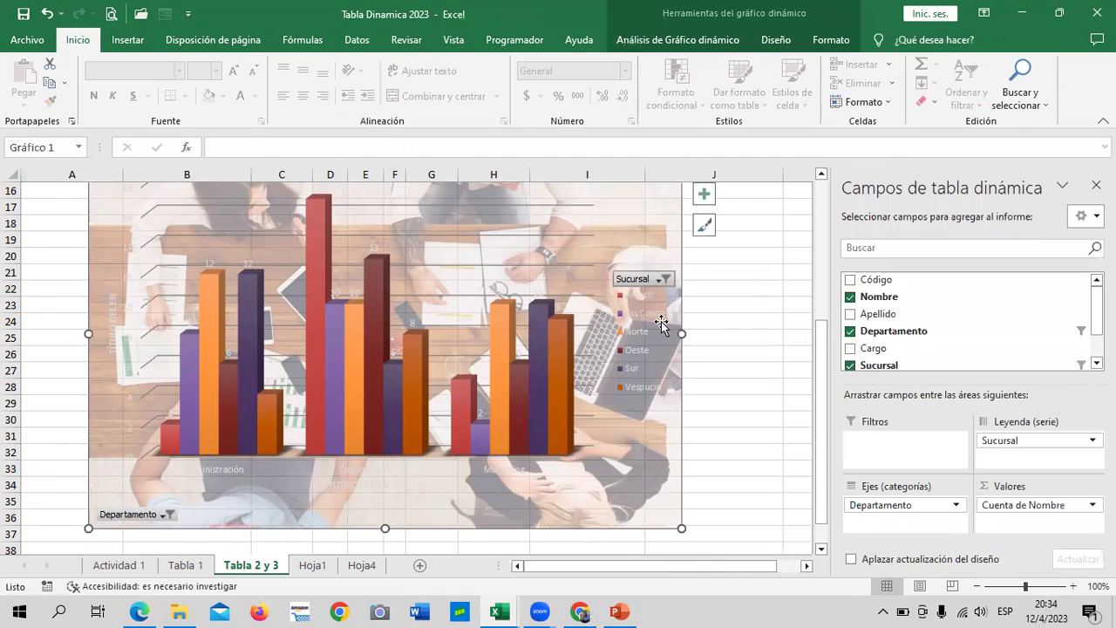
left_click(637, 356)
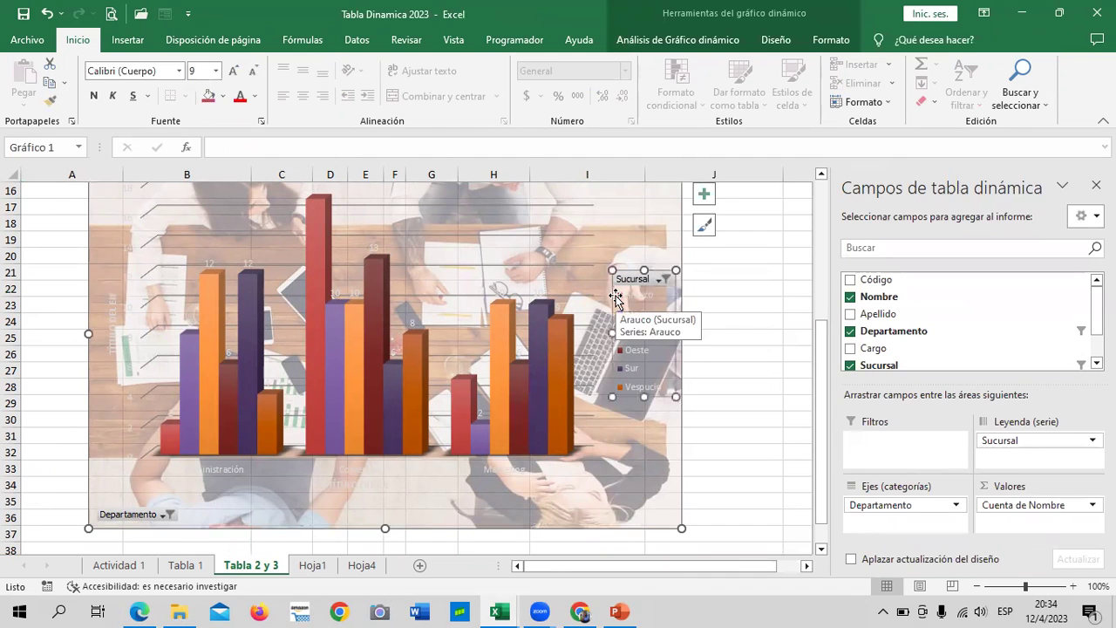
left_click(234, 71)
left_click(234, 71)
left_click(234, 74)
left_click(234, 75)
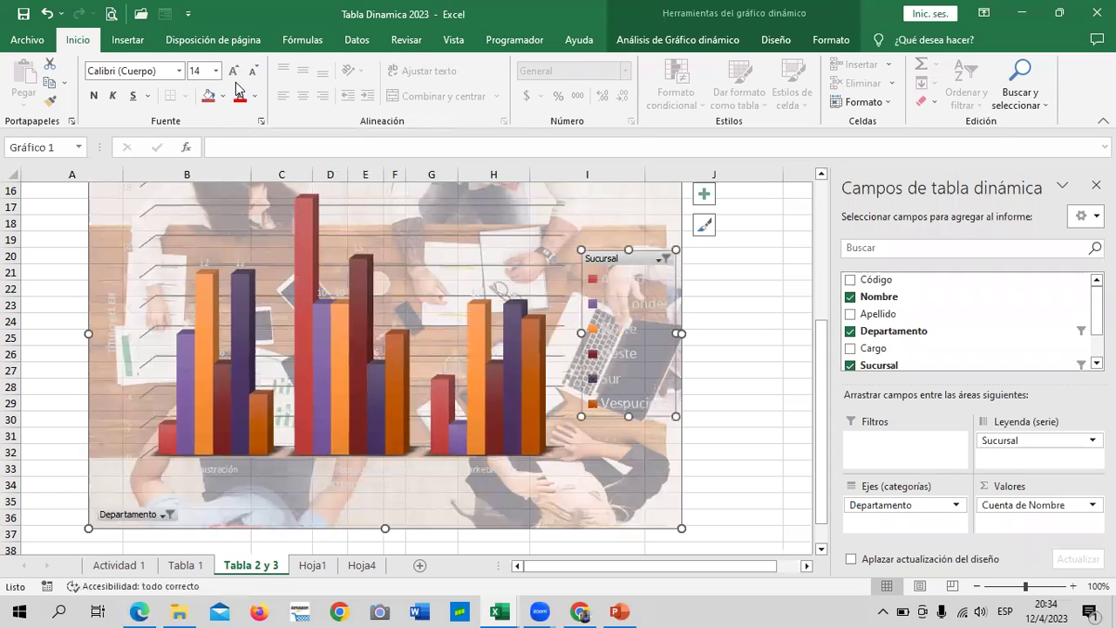
left_click(253, 74)
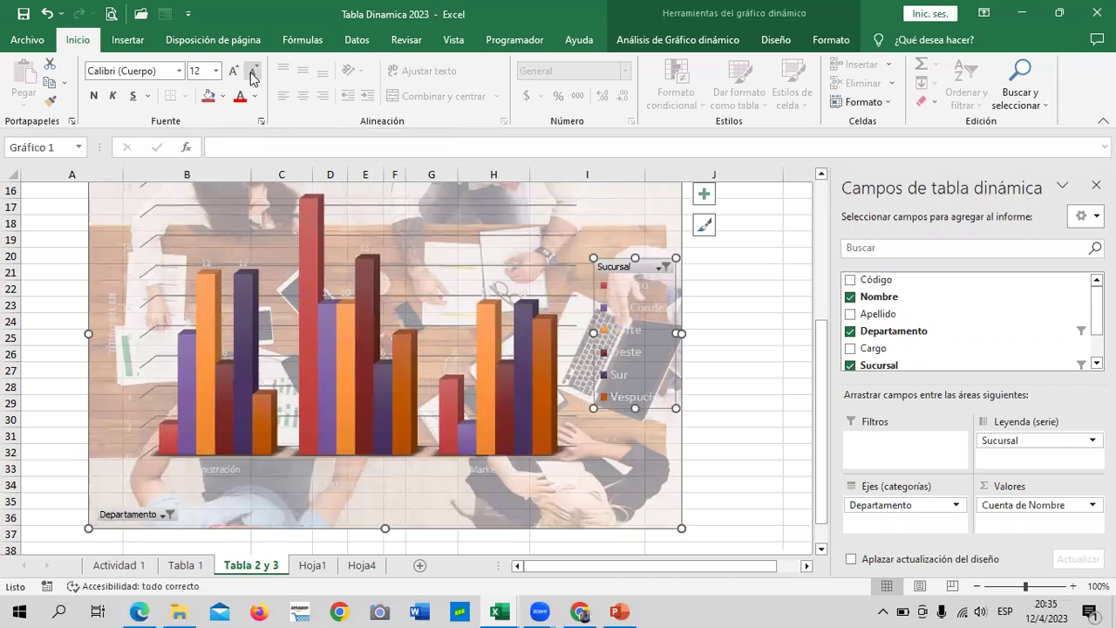
left_click(94, 98)
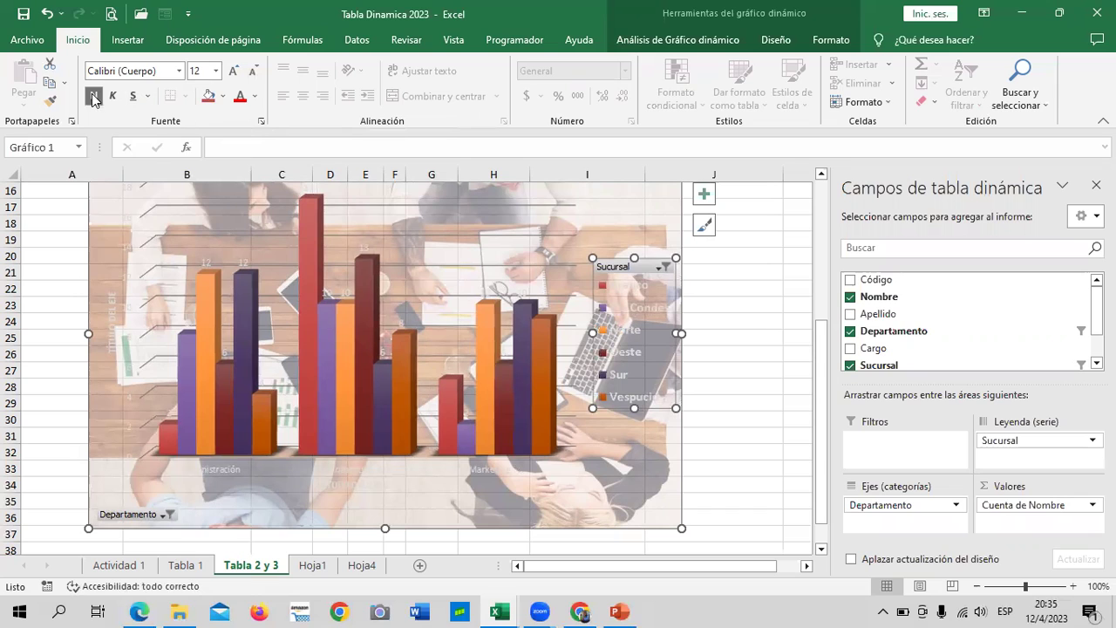
left_click(255, 101)
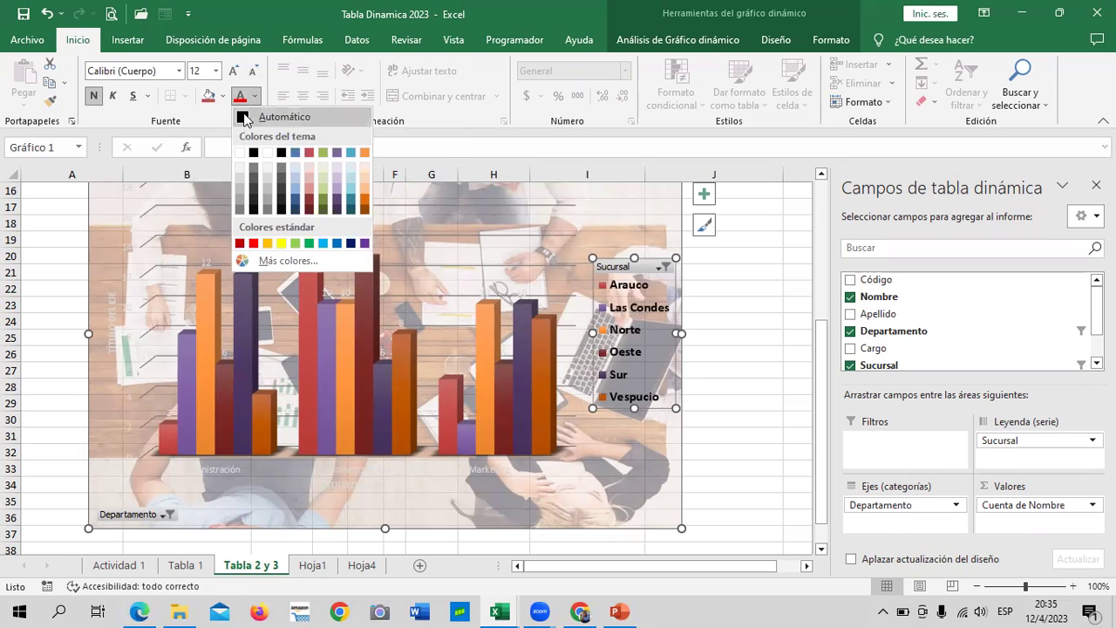
left_click(245, 120)
left_click(744, 390)
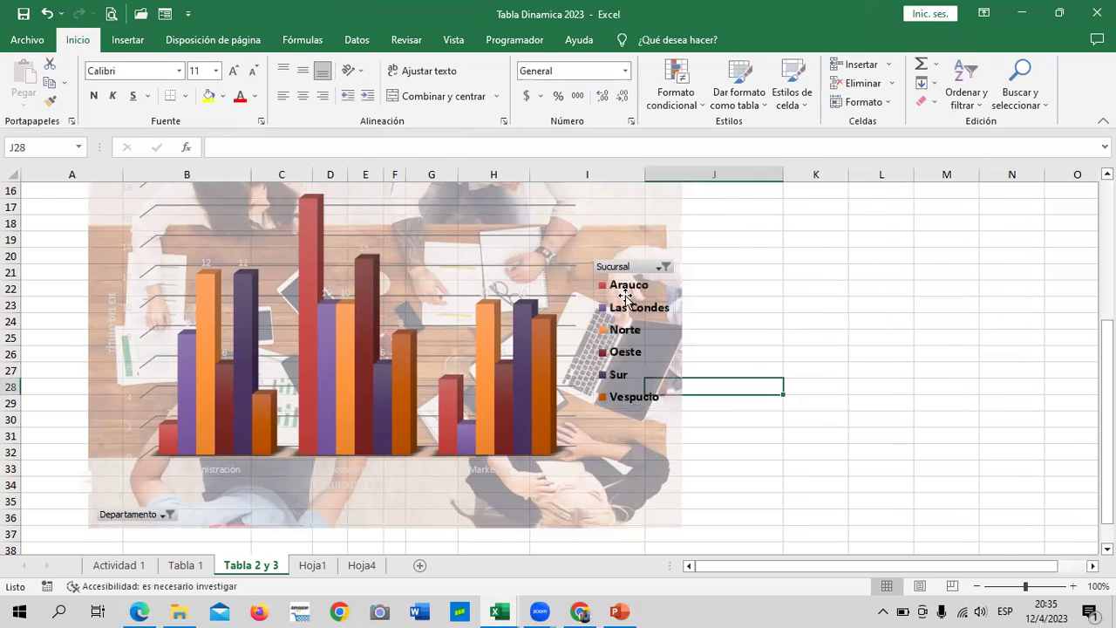
left_click(789, 322)
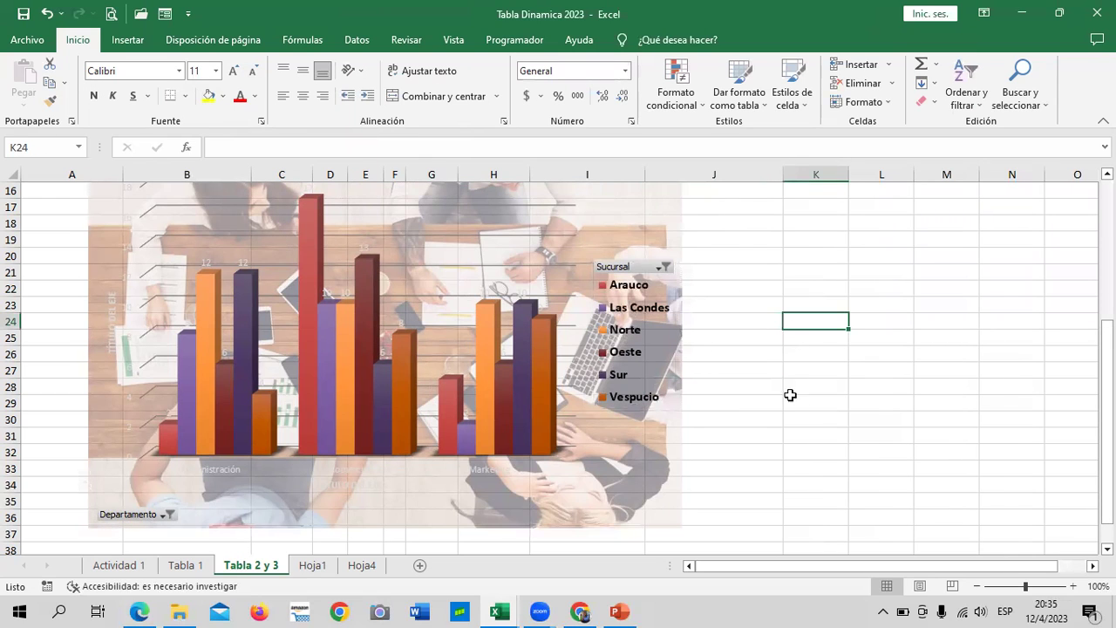
- Enlarge the Oeste data labels and make them bold
scroll(532, 430, "up", 1)
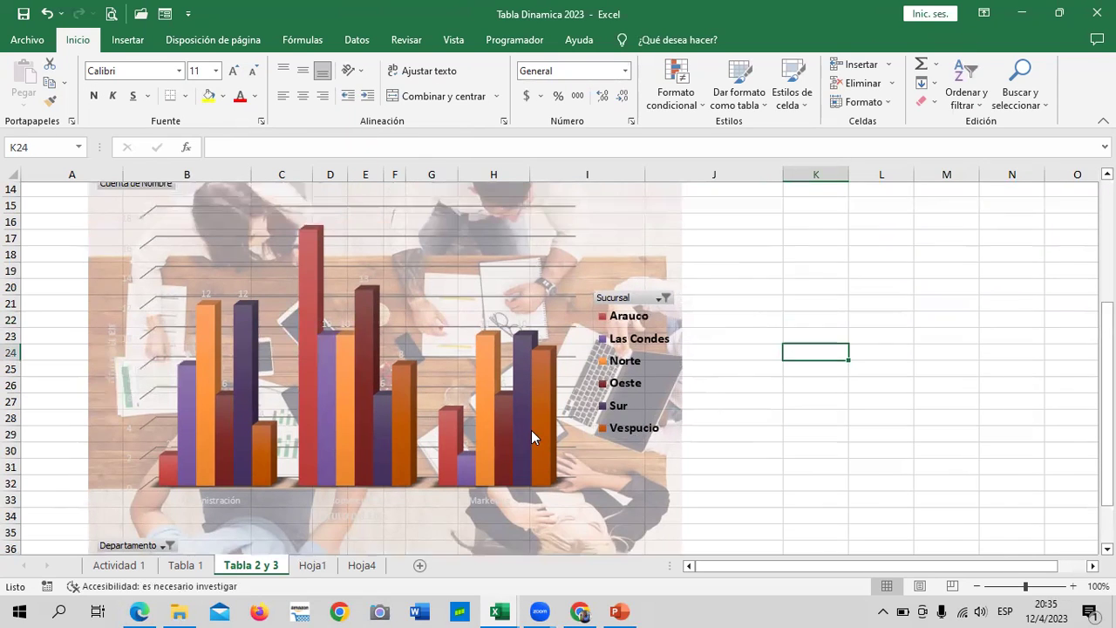
scroll(519, 428, "down", 1)
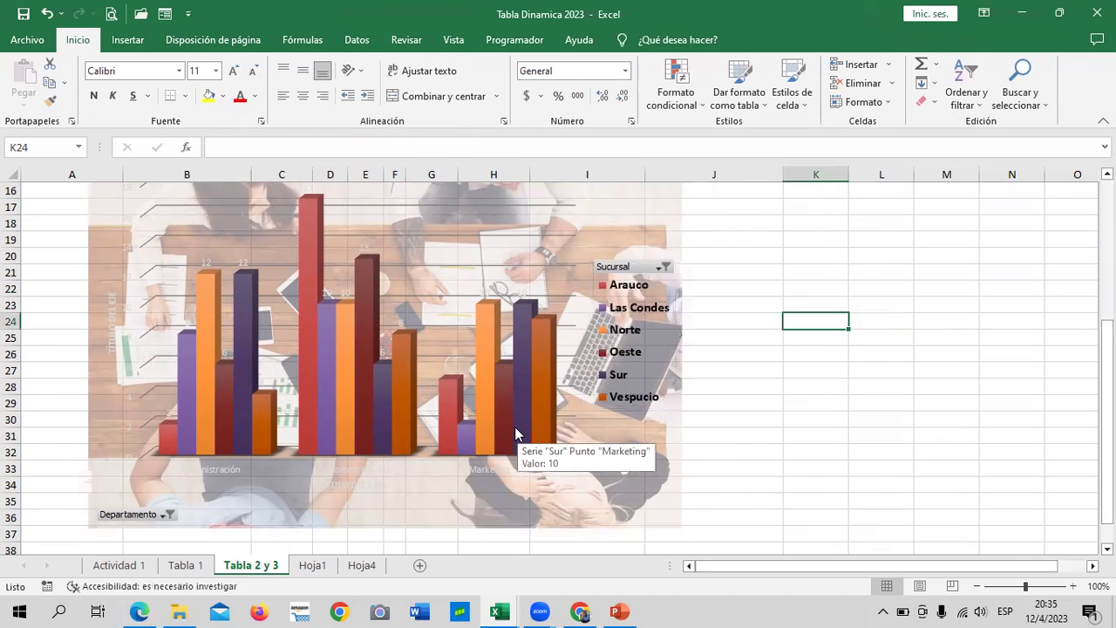
scroll(515, 422, "up", 1)
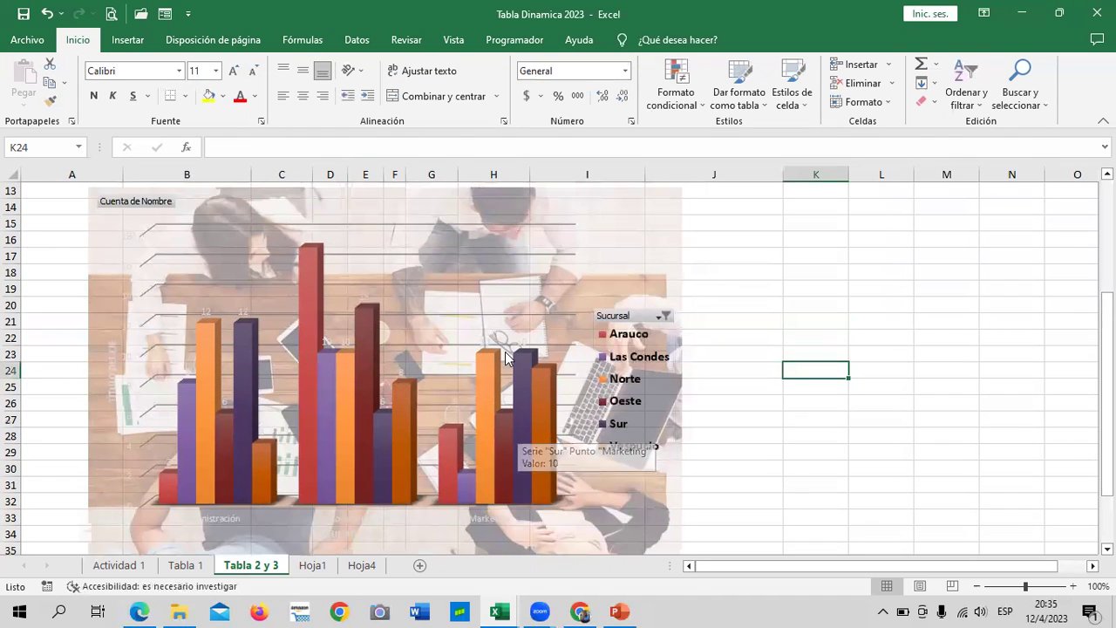
left_click(366, 330)
left_click(362, 297)
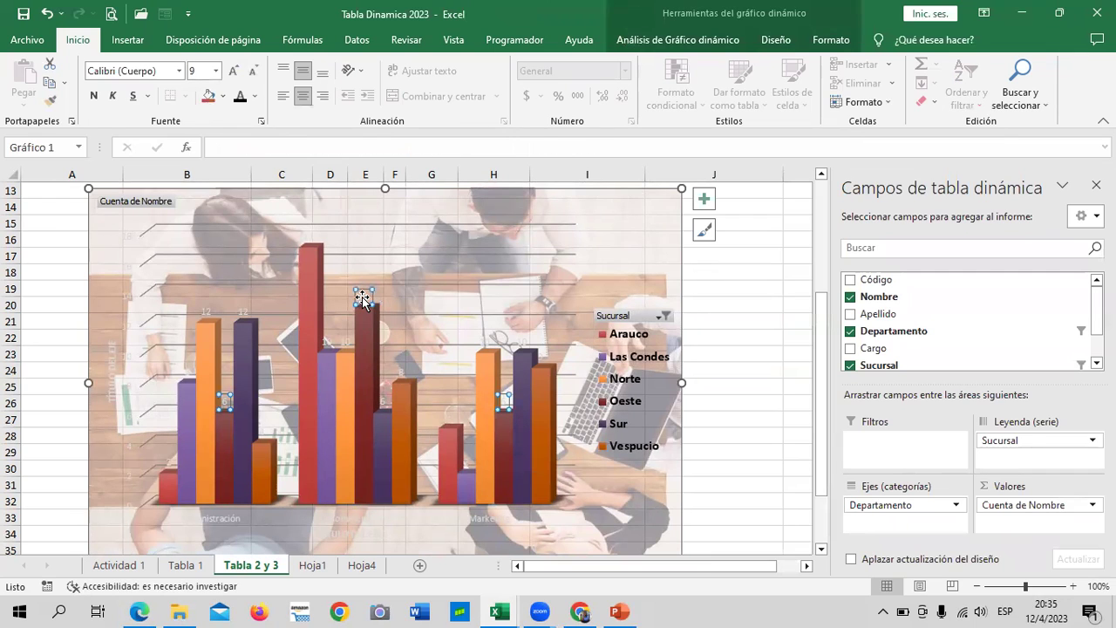
left_click(233, 70)
left_click(93, 96)
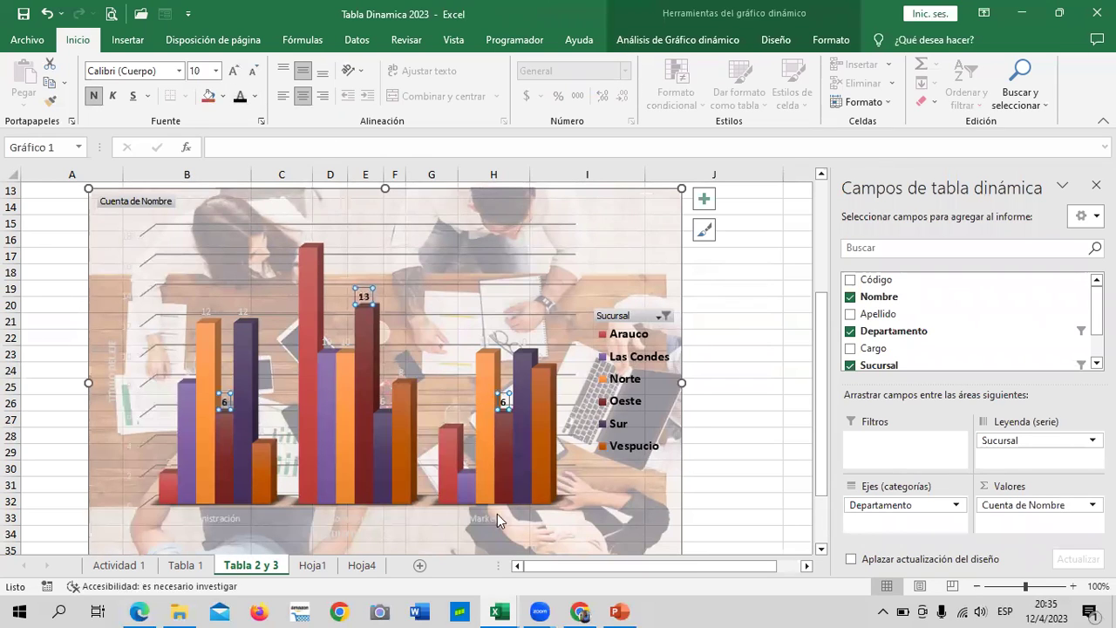
- Enlarge the Vespucio labels, and make the Sur labels 10.5-point, dark and bold
left_click(401, 371)
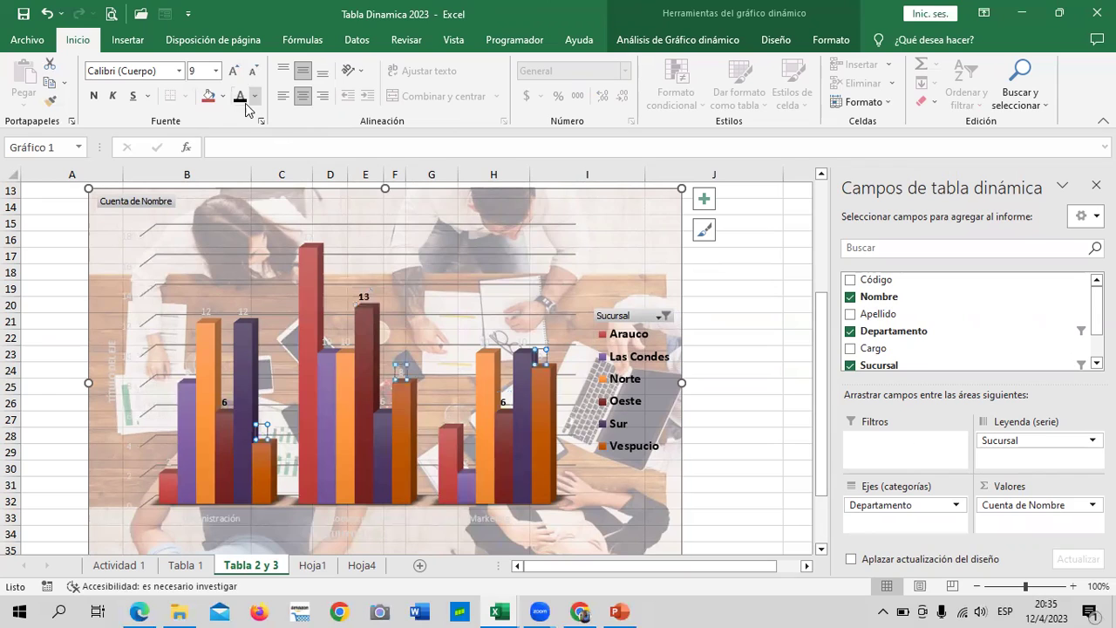
left_click(234, 71)
left_click(232, 74)
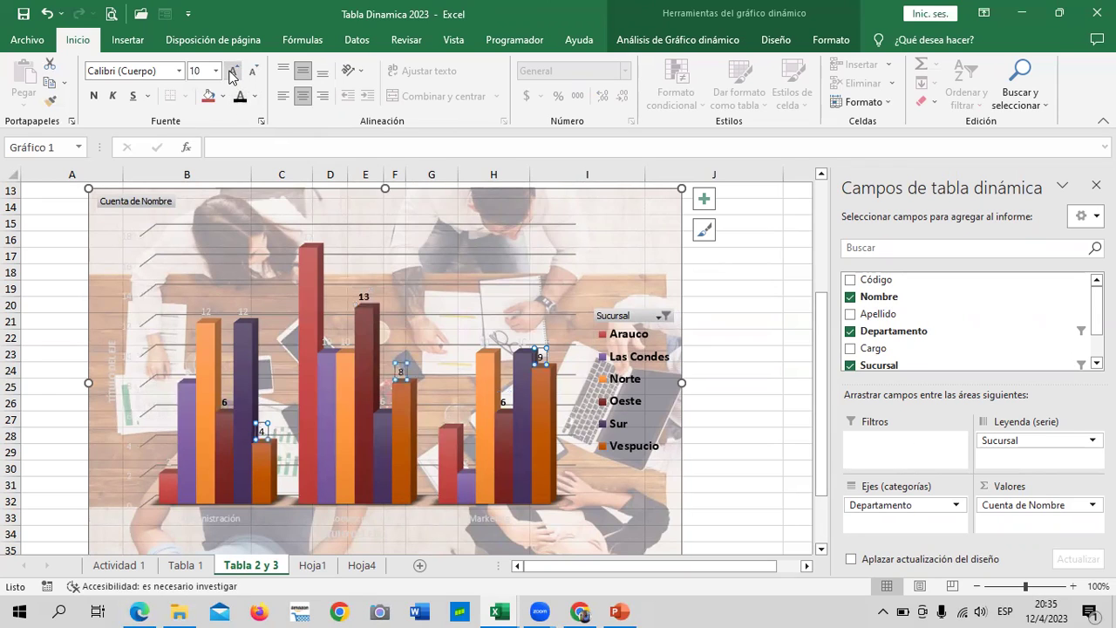
left_click(243, 312)
left_click(233, 71)
left_click(232, 70)
left_click(242, 102)
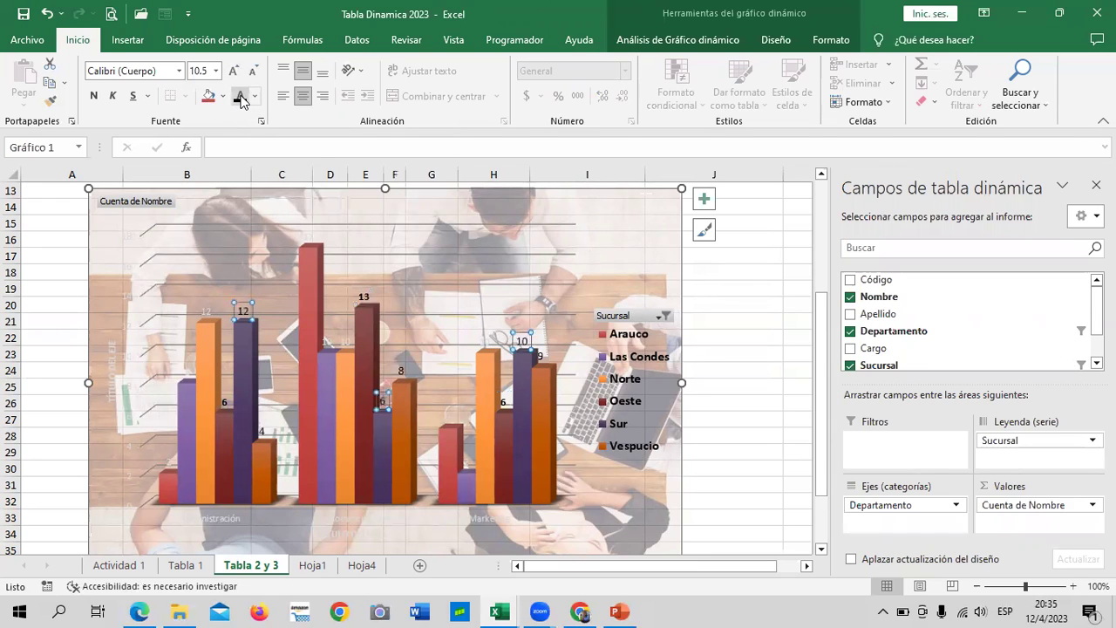
left_click(93, 96)
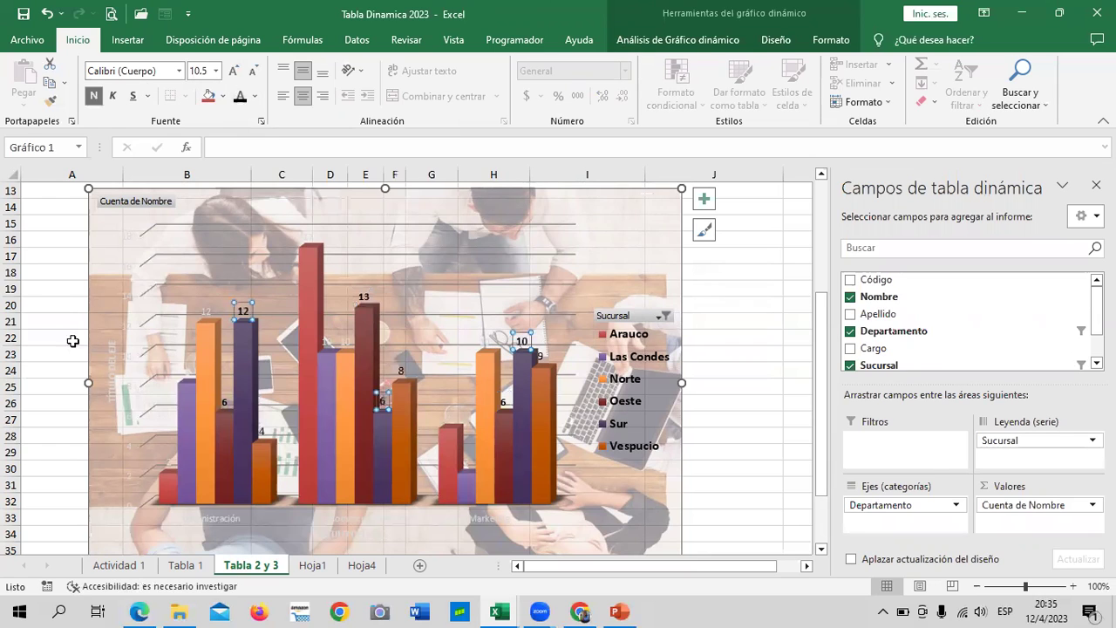
- Make the Norte data labels bold at 10.5 points
left_click(206, 311)
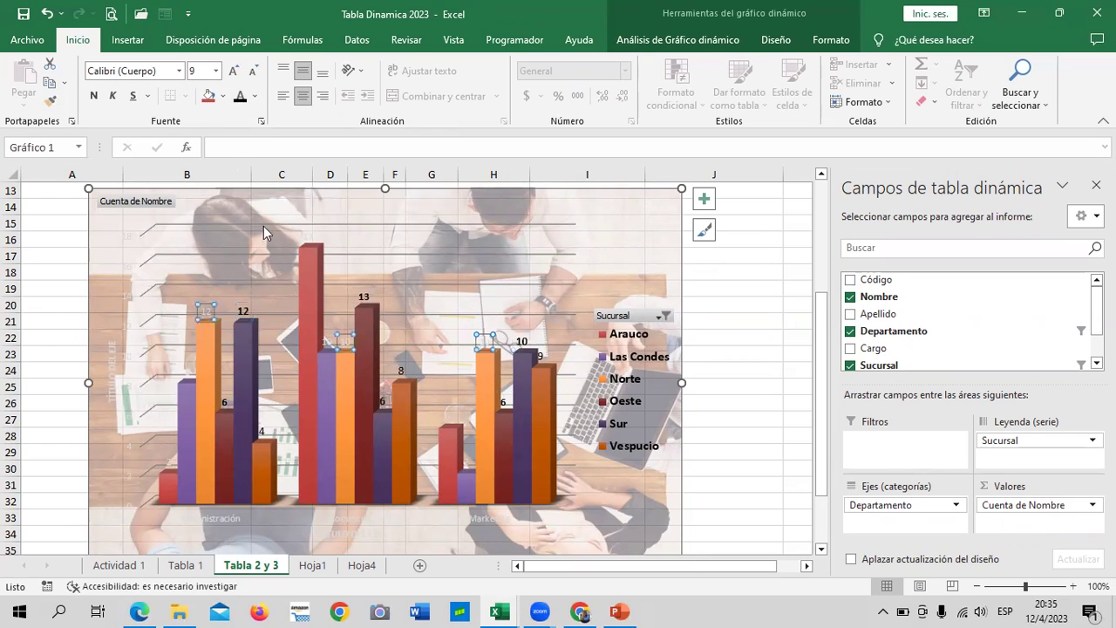
left_click(94, 96)
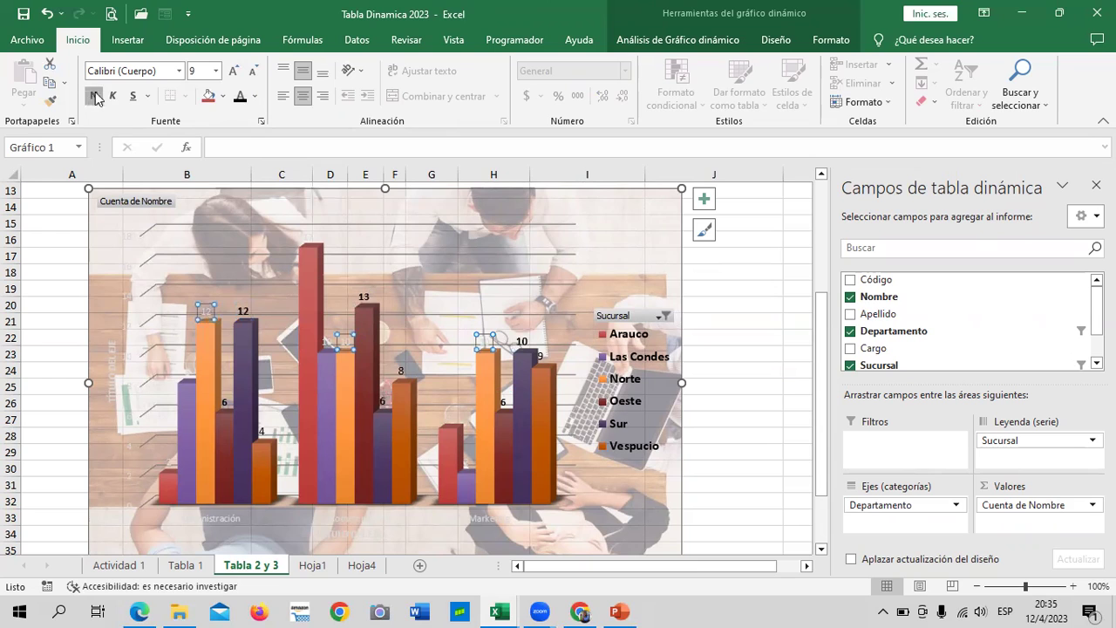
left_click(233, 71)
left_click(234, 72)
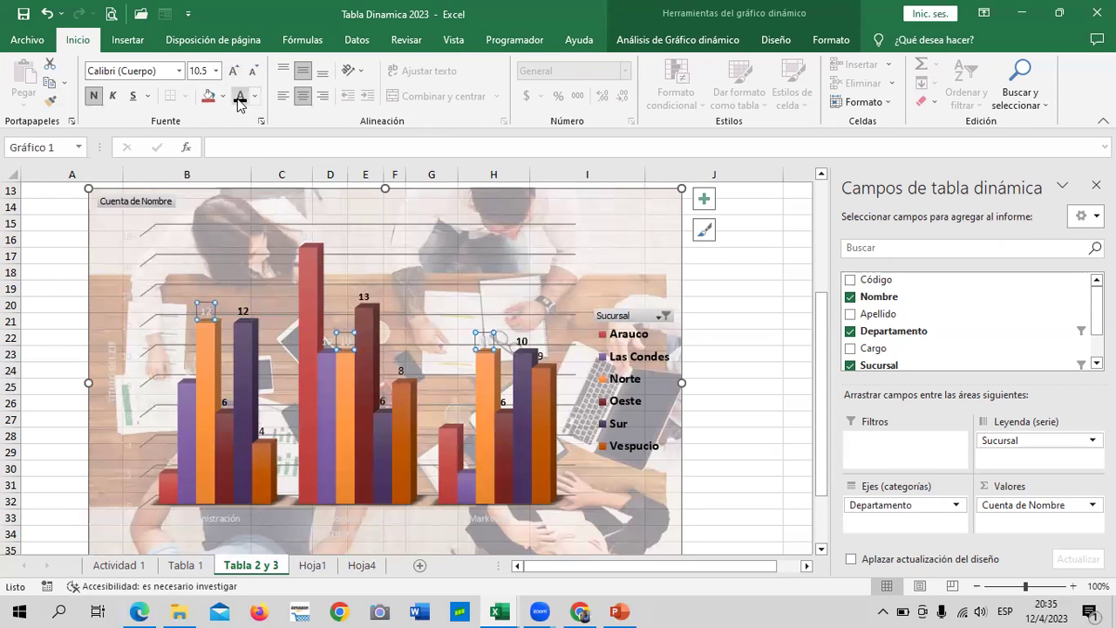
left_click(477, 253)
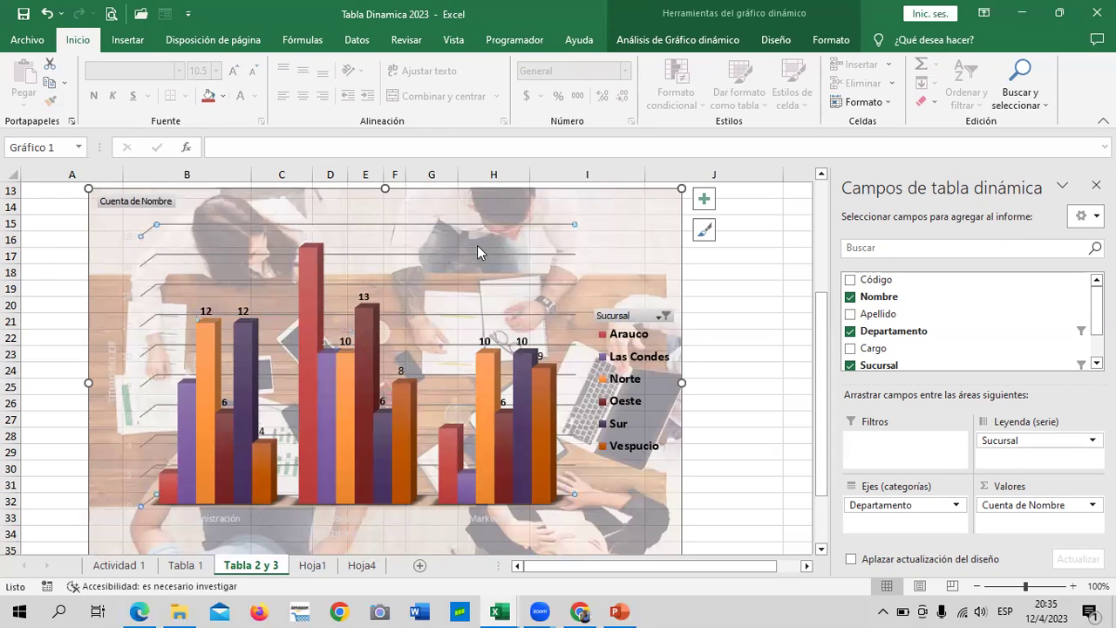
double_click(465, 467)
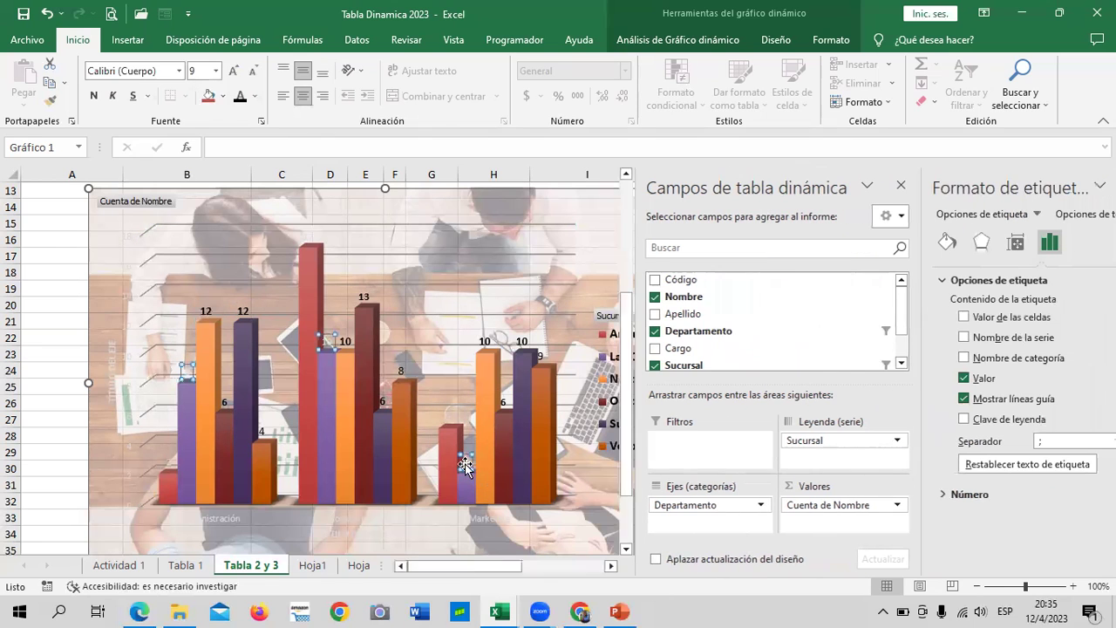
- Make the Las Condes data labels 10.5-point, bold and black
left_click(75, 41)
left_click(233, 70)
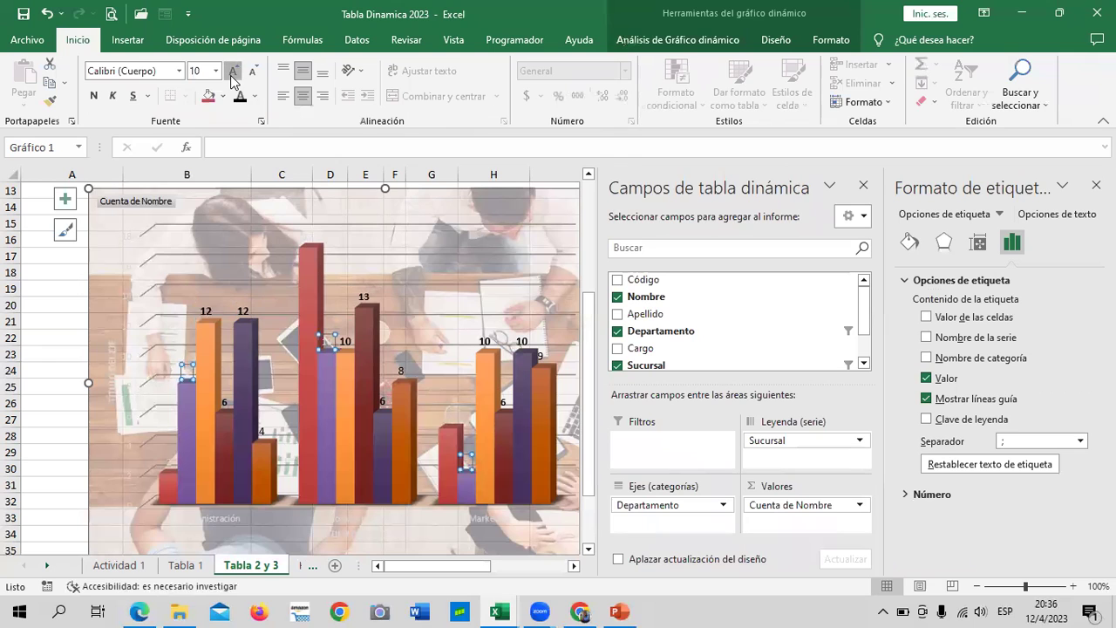
left_click(96, 96)
left_click(241, 99)
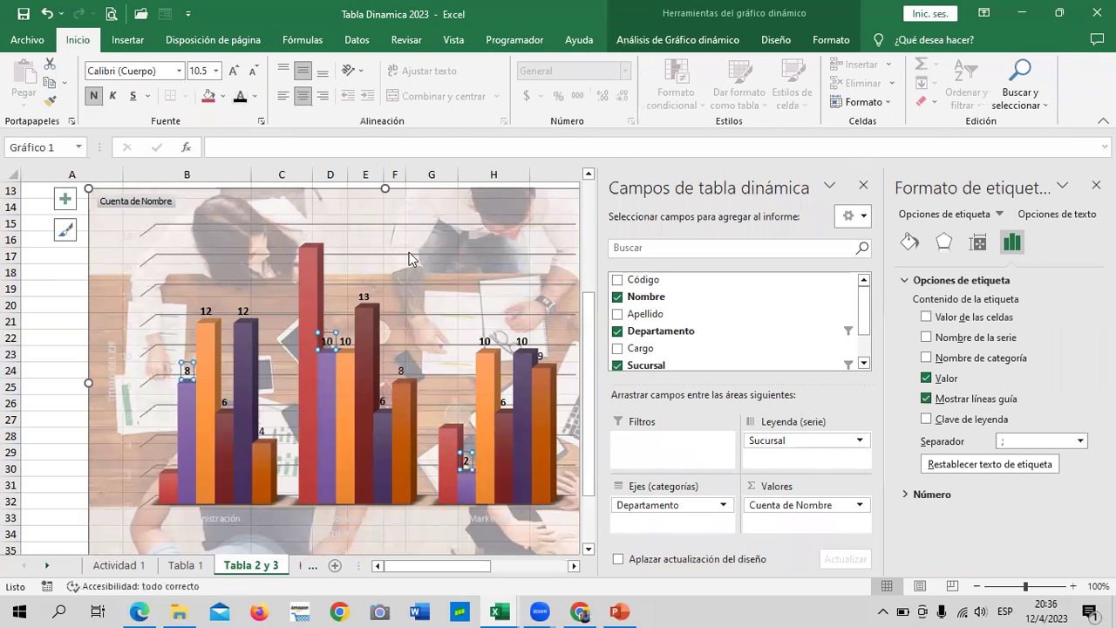
- Make the Arauco data labels (2, 17, 5) 10.5-point, bold and black
left_click(168, 462)
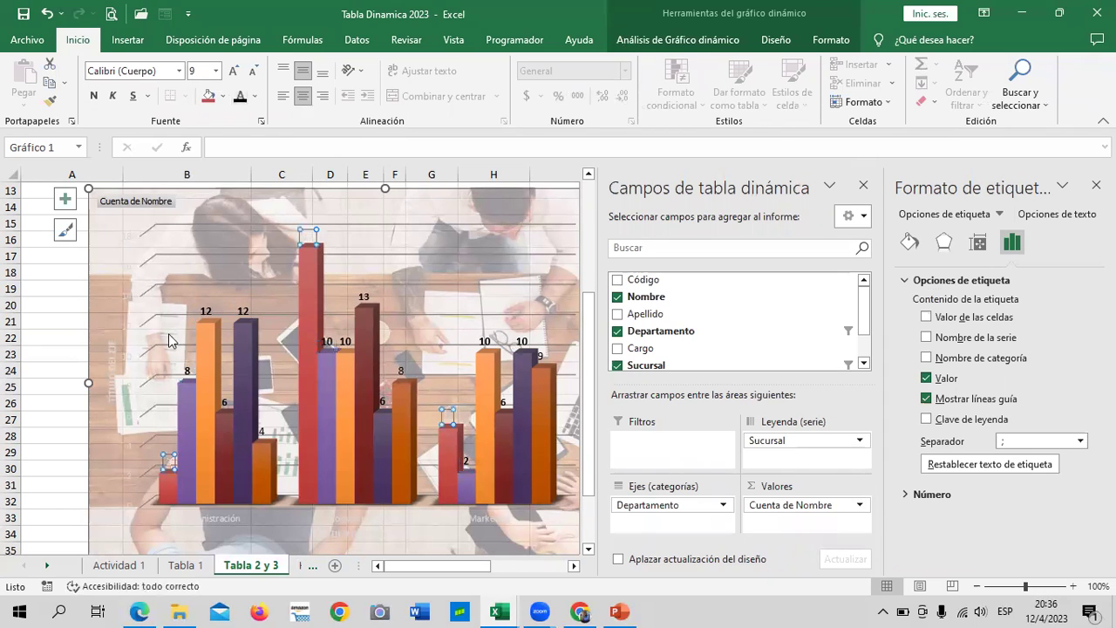
left_click(233, 71)
left_click(233, 71)
left_click(94, 96)
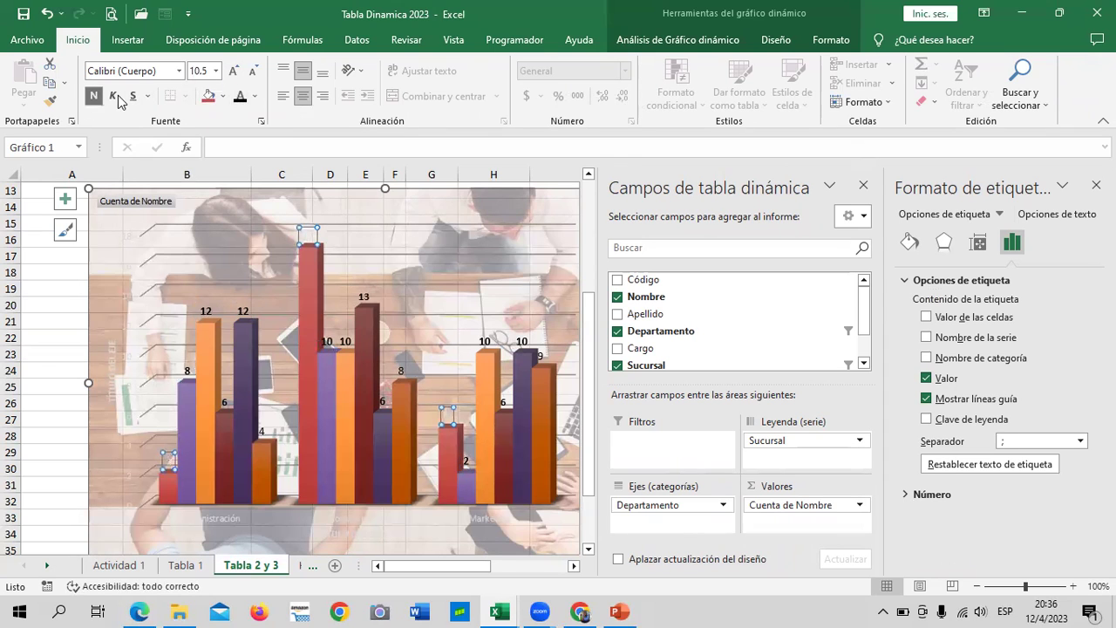
left_click(242, 99)
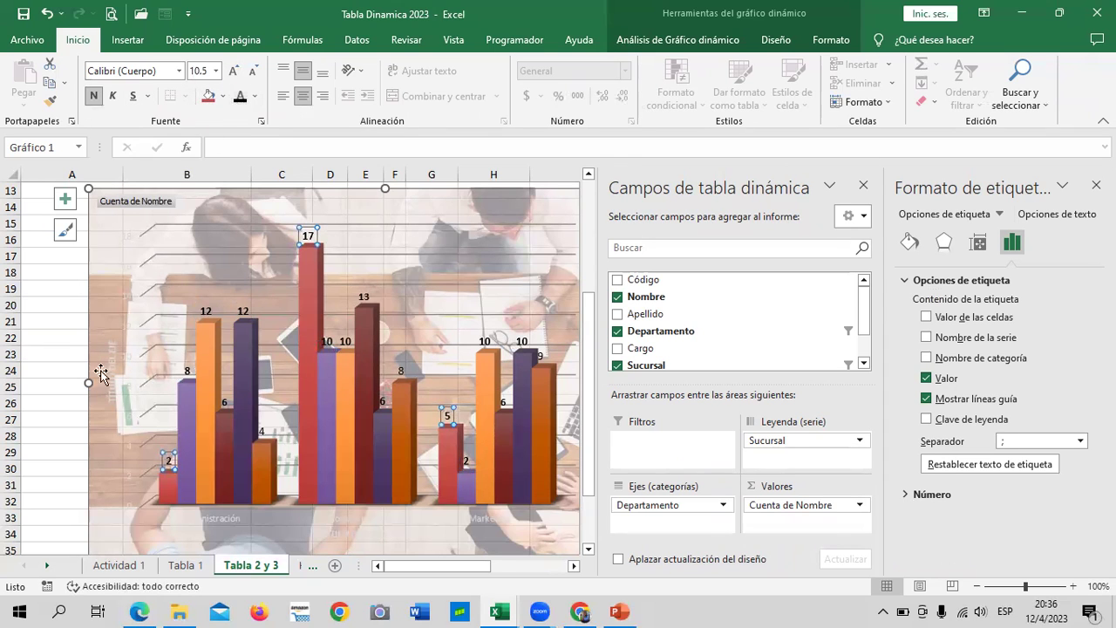
left_click(69, 340)
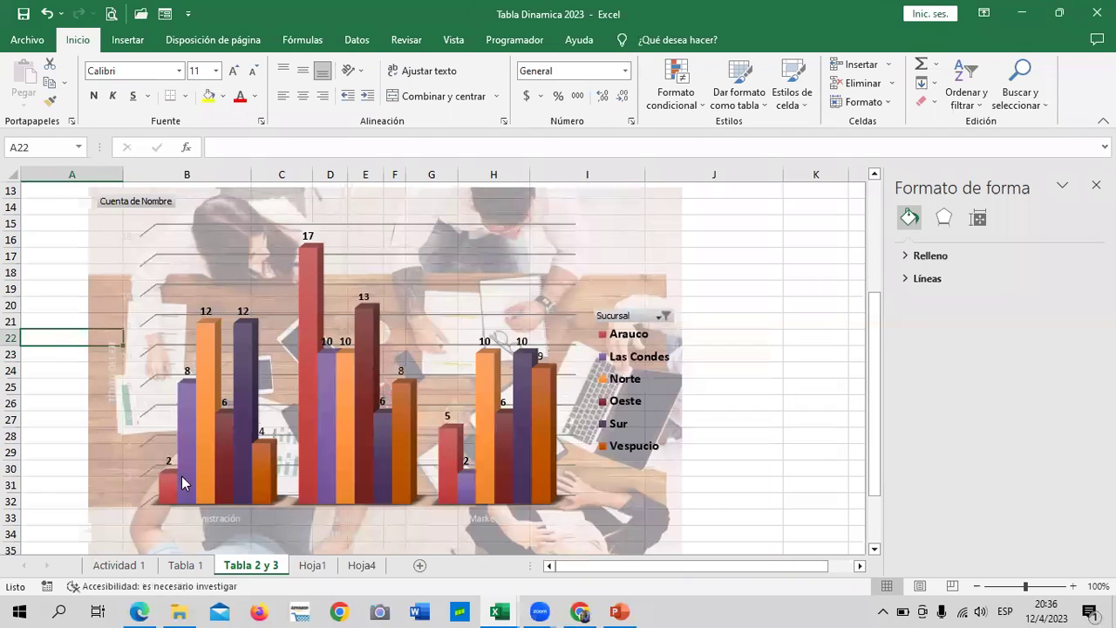
scroll(567, 427, "up", 1)
scroll(558, 432, "down", 1)
scroll(554, 429, "down", 1)
scroll(553, 429, "down", 1)
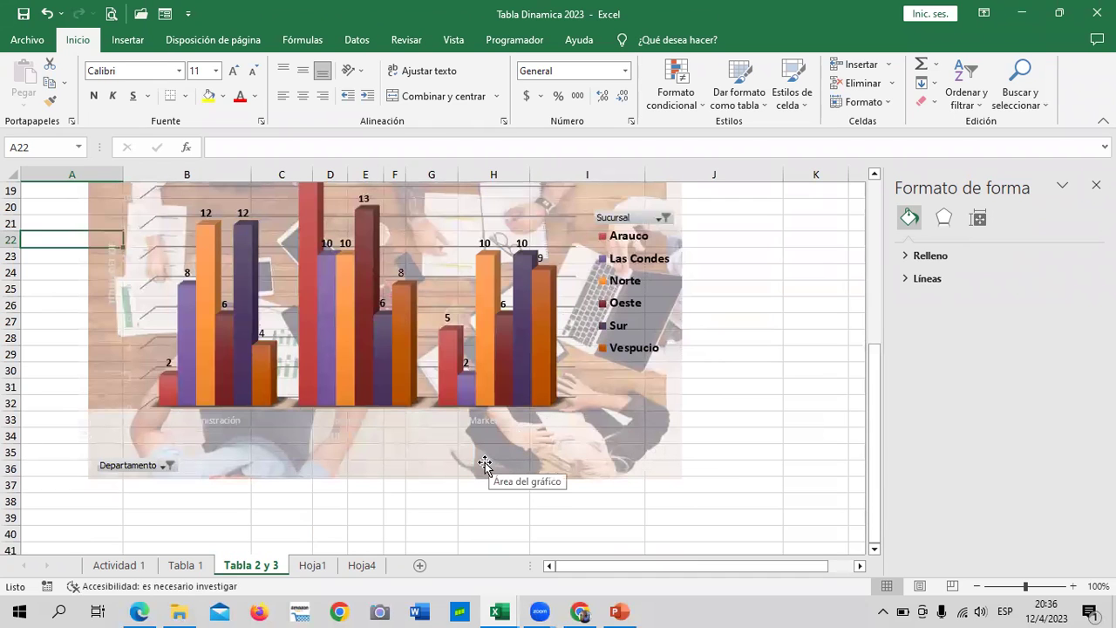
scroll(485, 463, "up", 1)
scroll(483, 461, "up", 2)
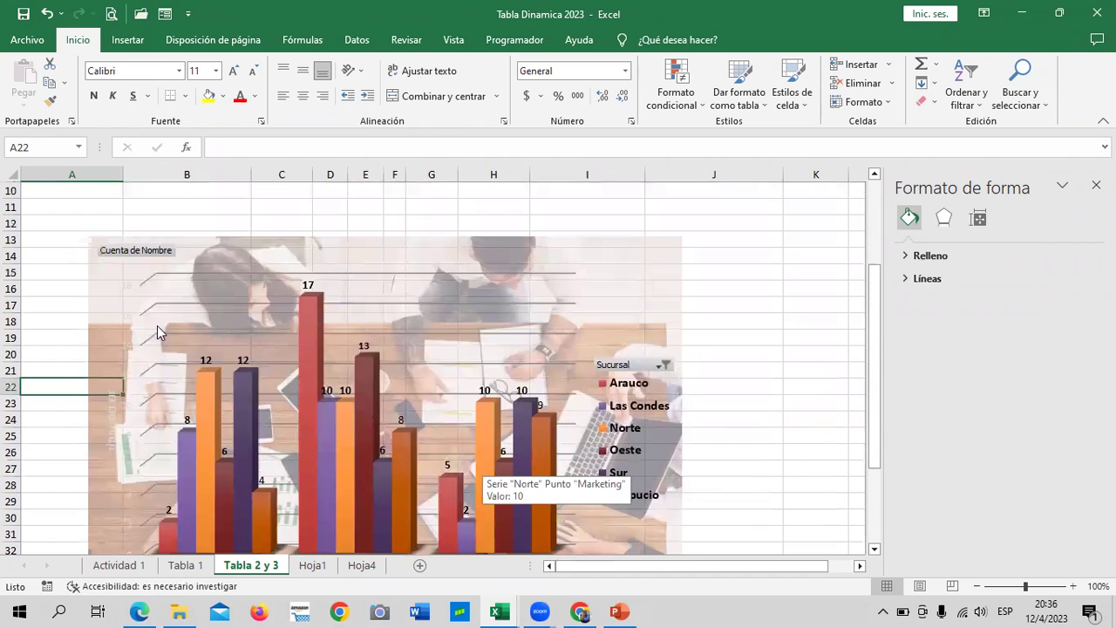
- Set the vertical value axis numbers to size 10 and bold
left_click(125, 350)
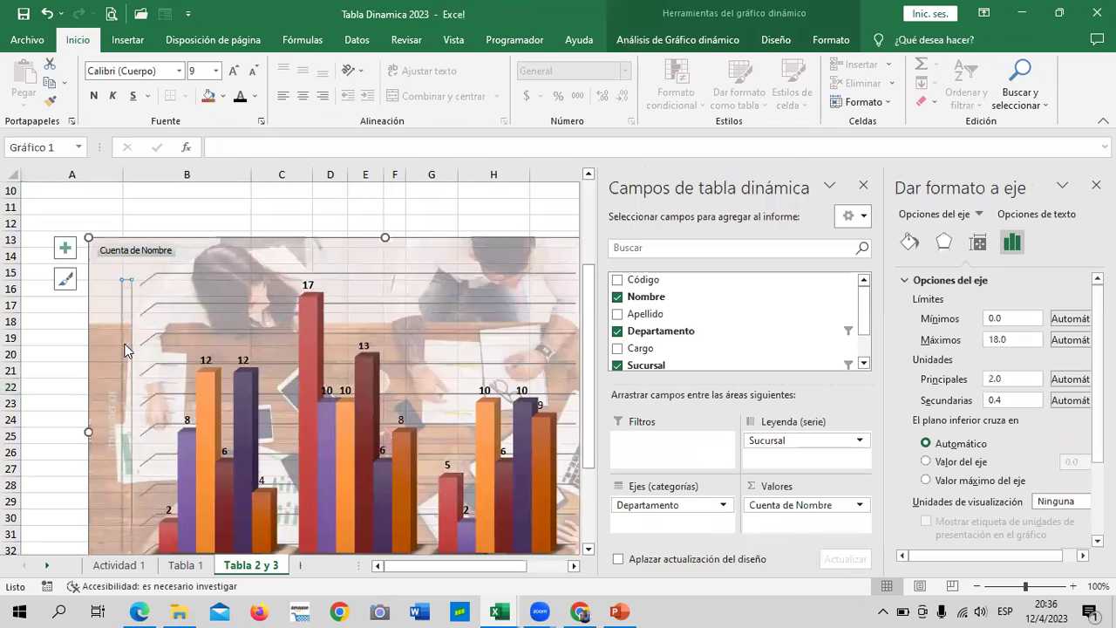
left_click(232, 70)
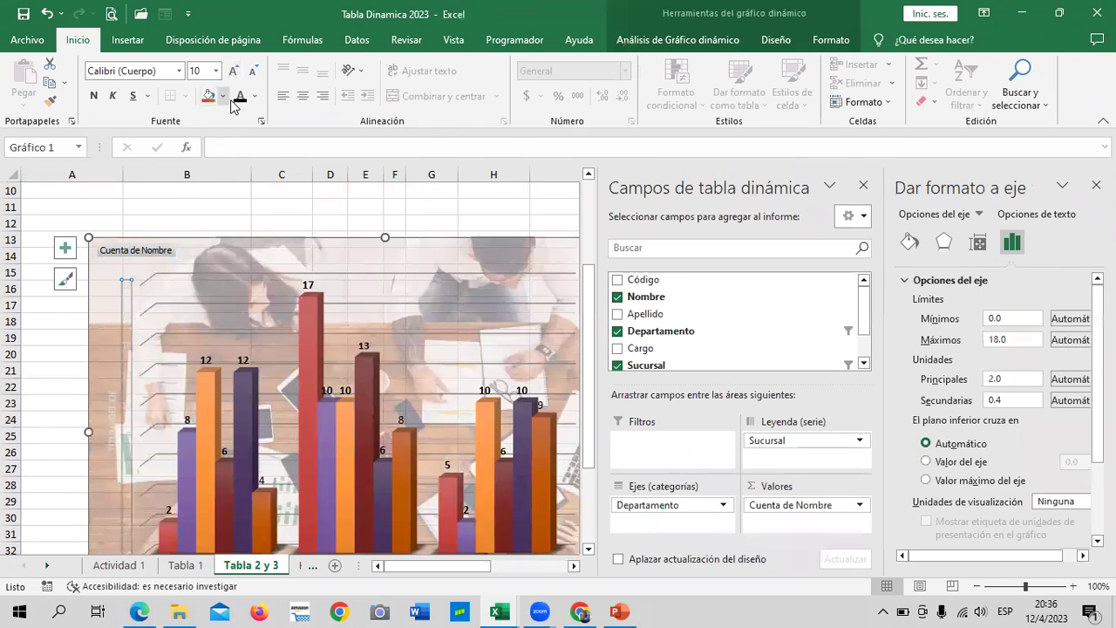
left_click(98, 98)
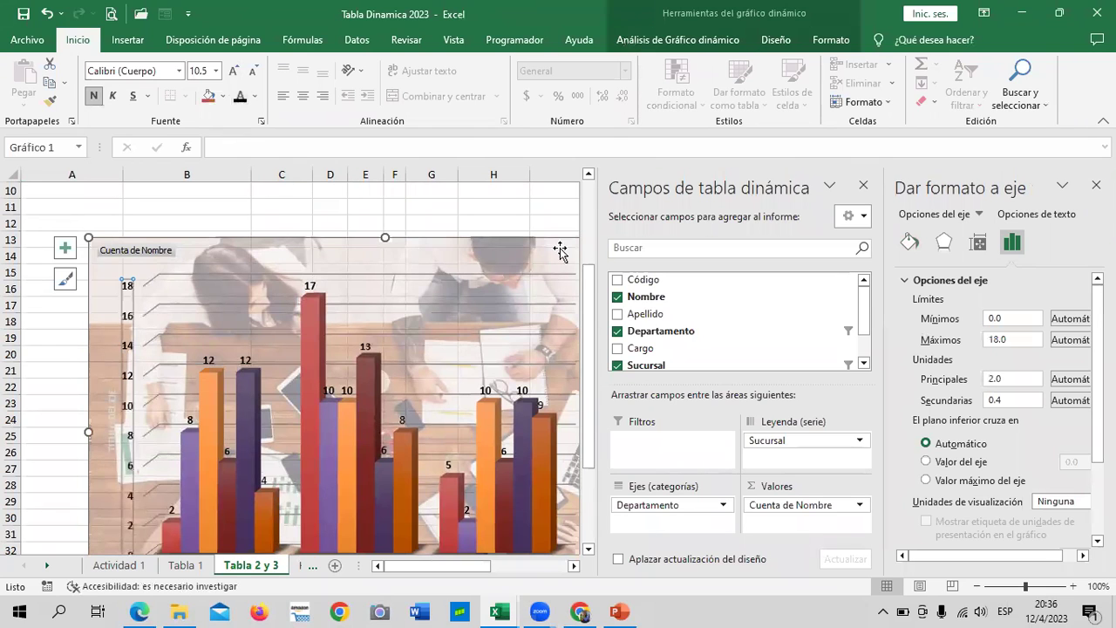
left_click(543, 207)
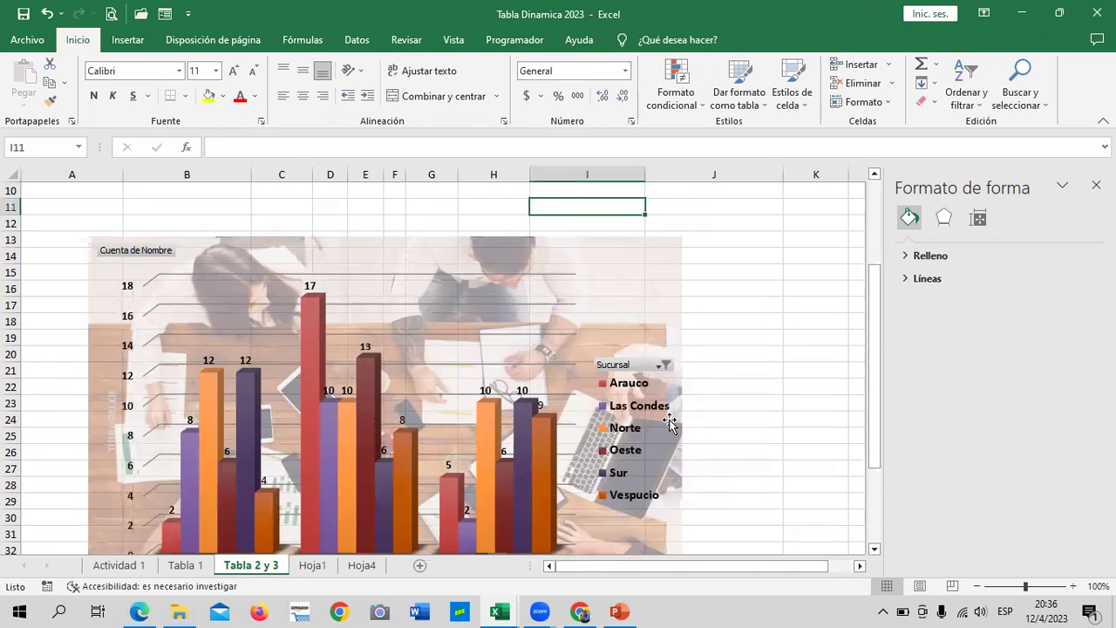
- Make the Administración, Comercial and Marketing category labels bold
scroll(669, 421, "down", 3)
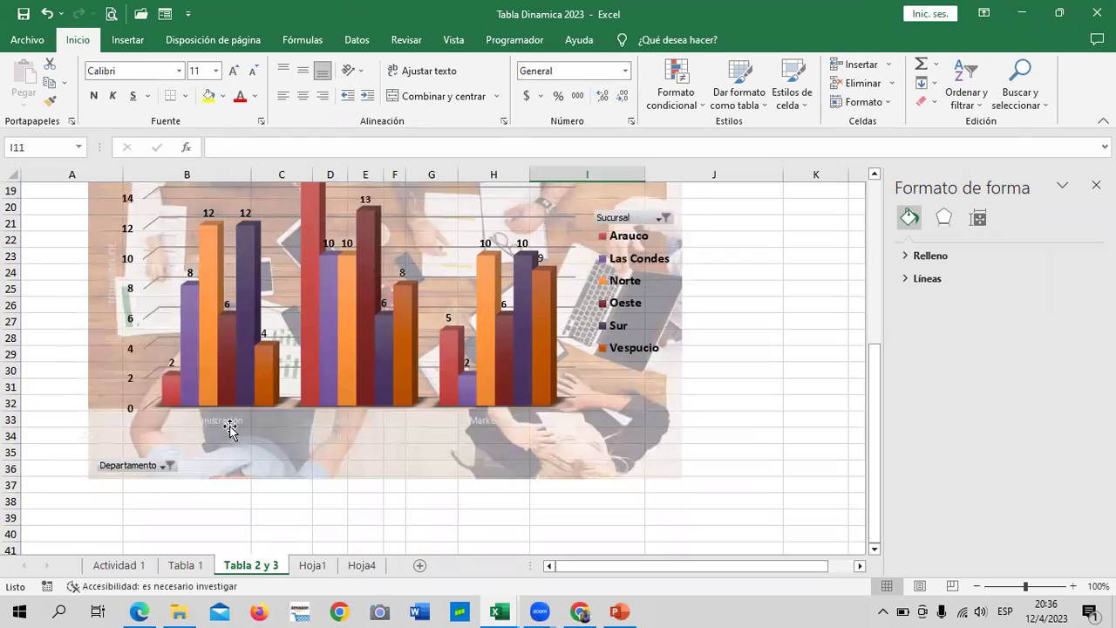
left_click(229, 422)
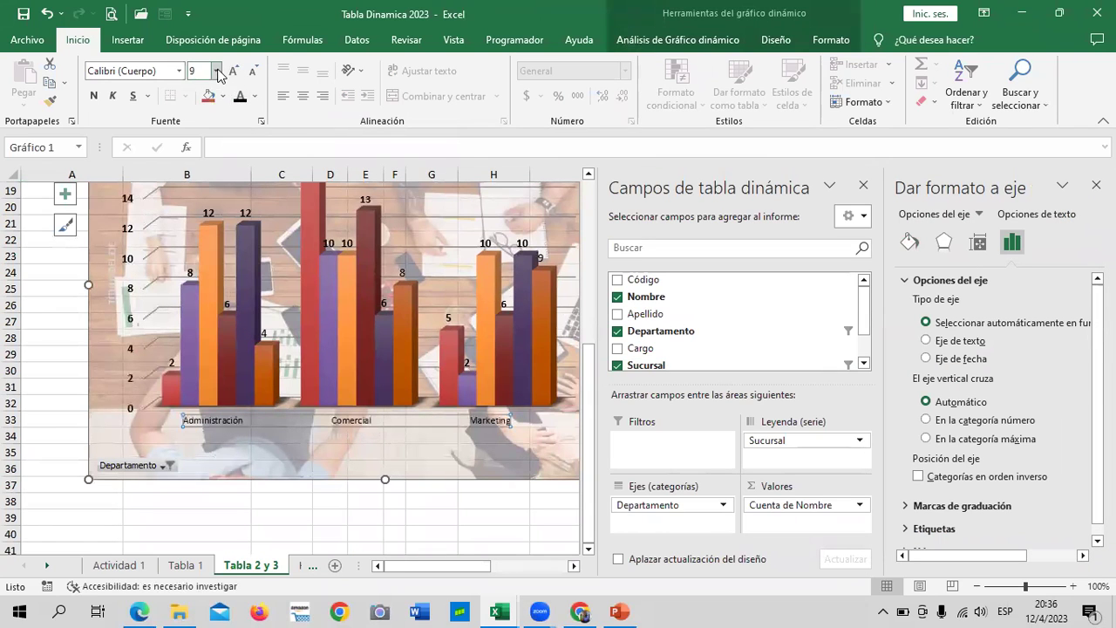
left_click(95, 96)
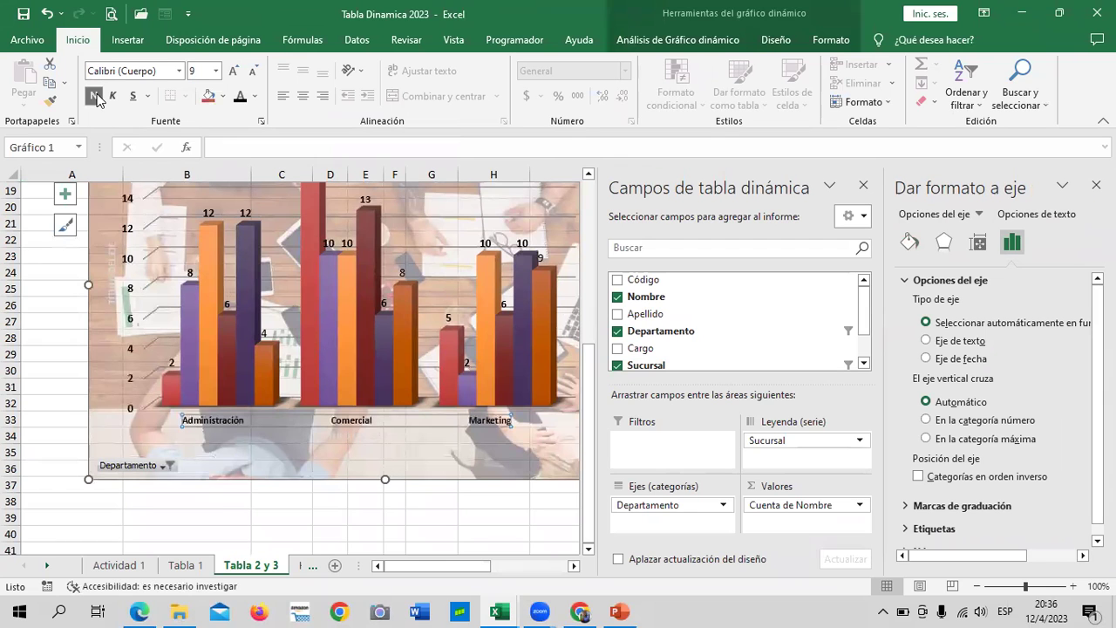
left_click(419, 515)
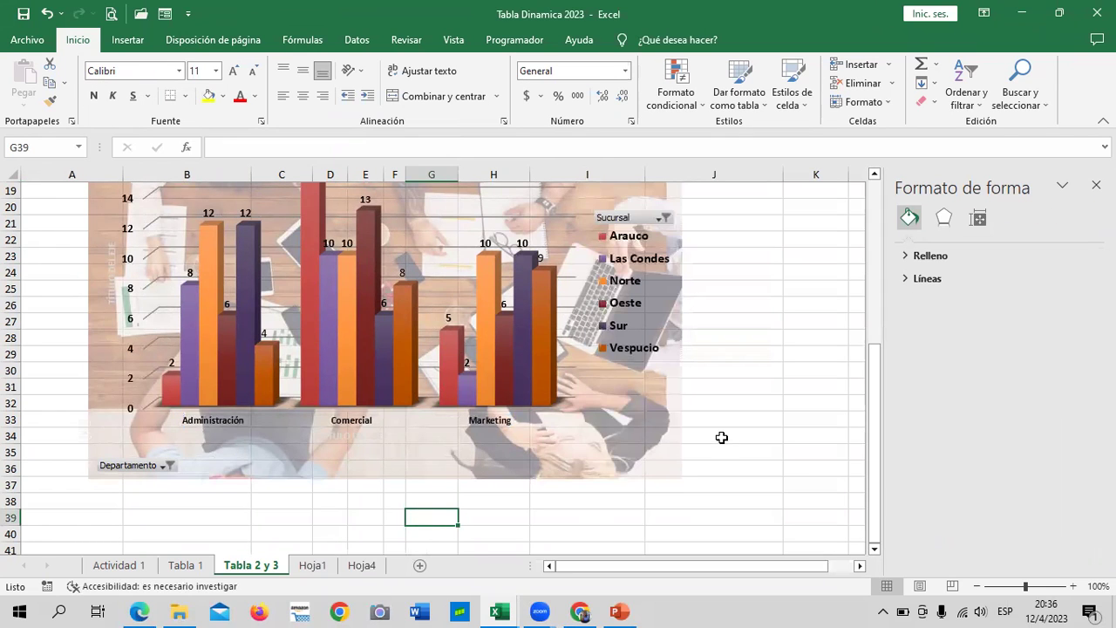
scroll(722, 437, "up", 2)
left_click(792, 351)
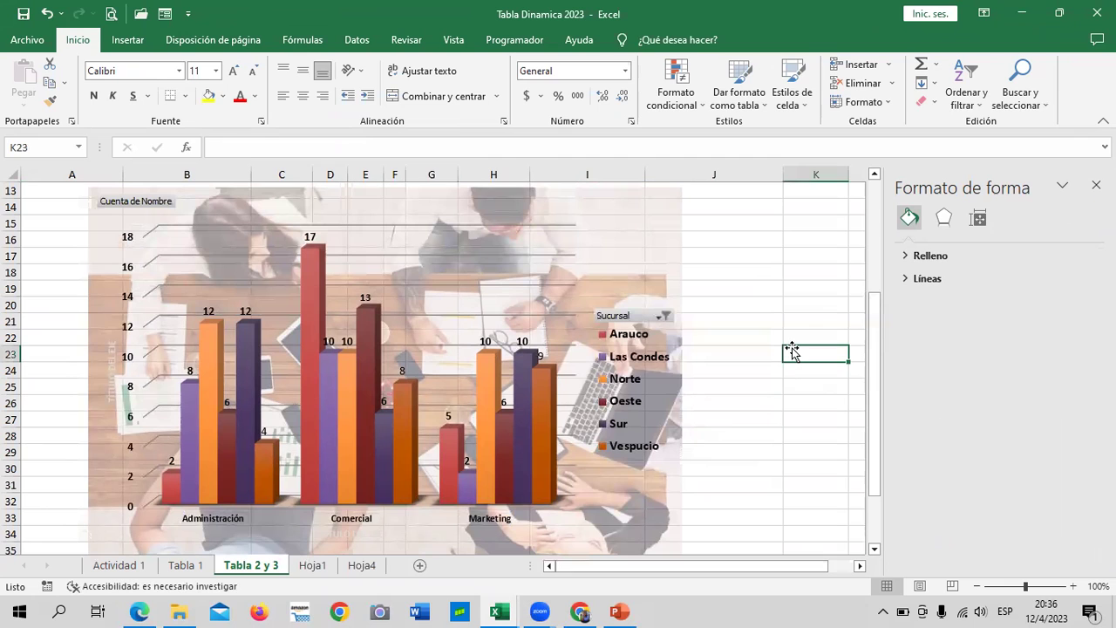
scroll(735, 349, "down", 2)
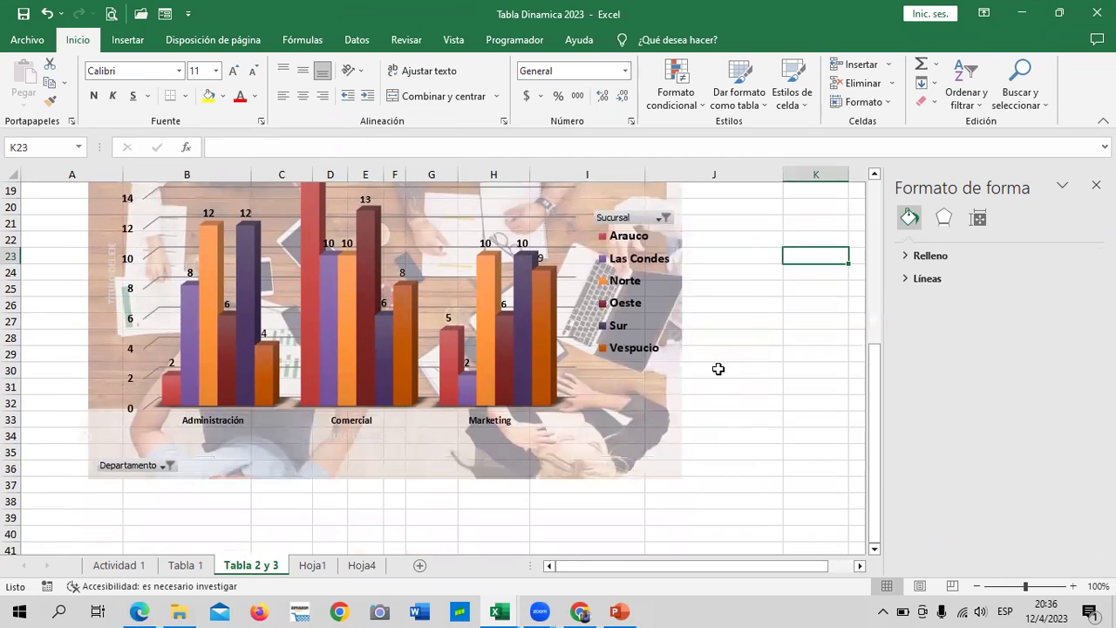
left_click(754, 365)
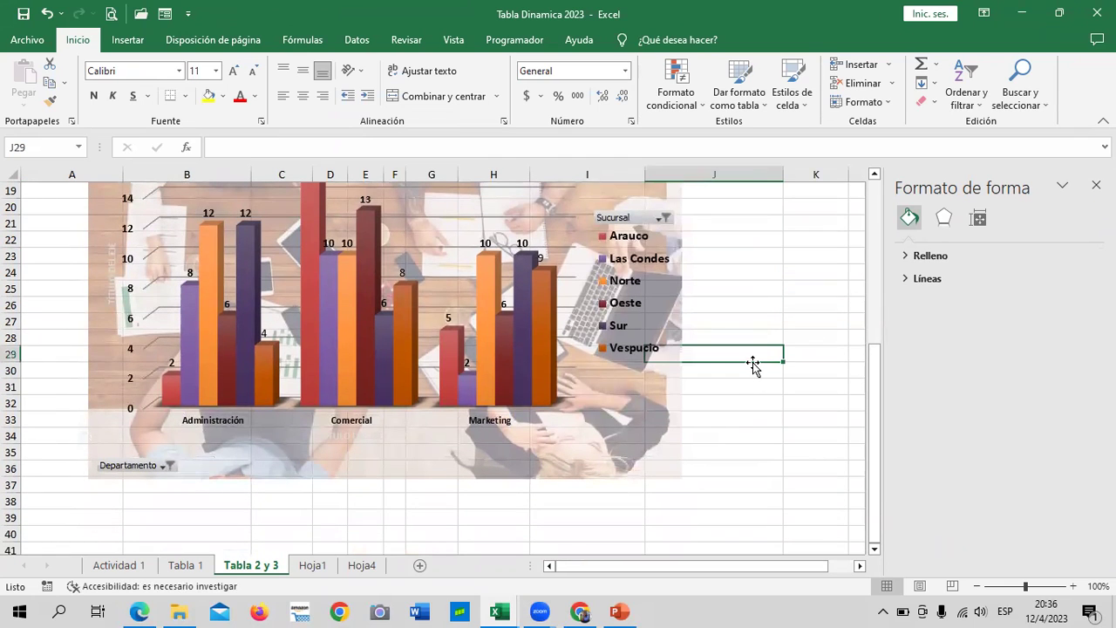
left_click(706, 445)
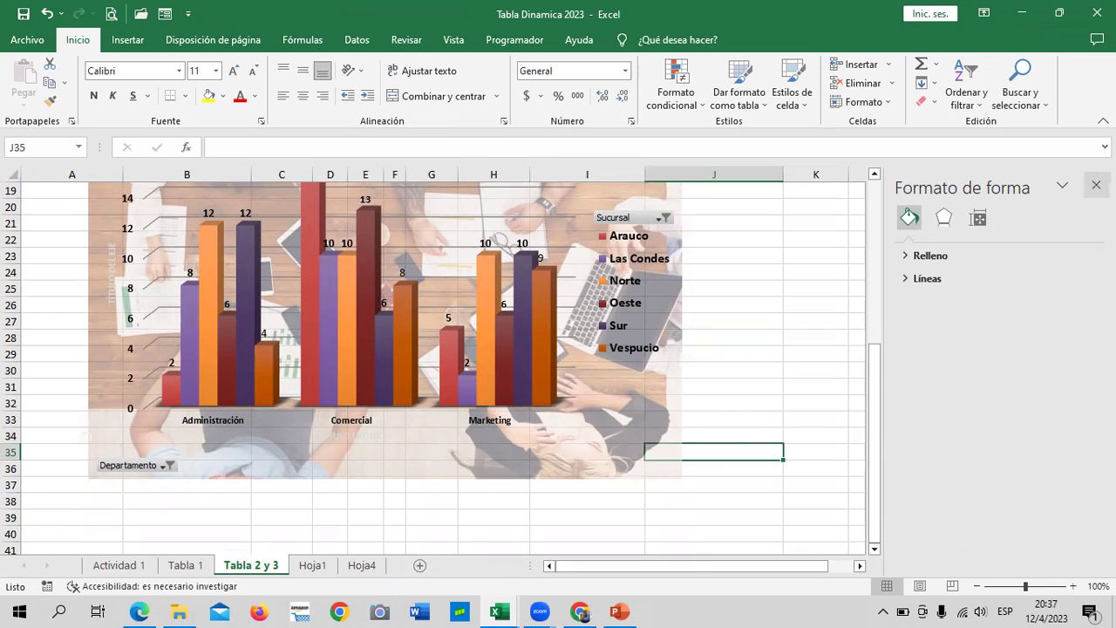
left_click(1096, 185)
left_click(787, 348)
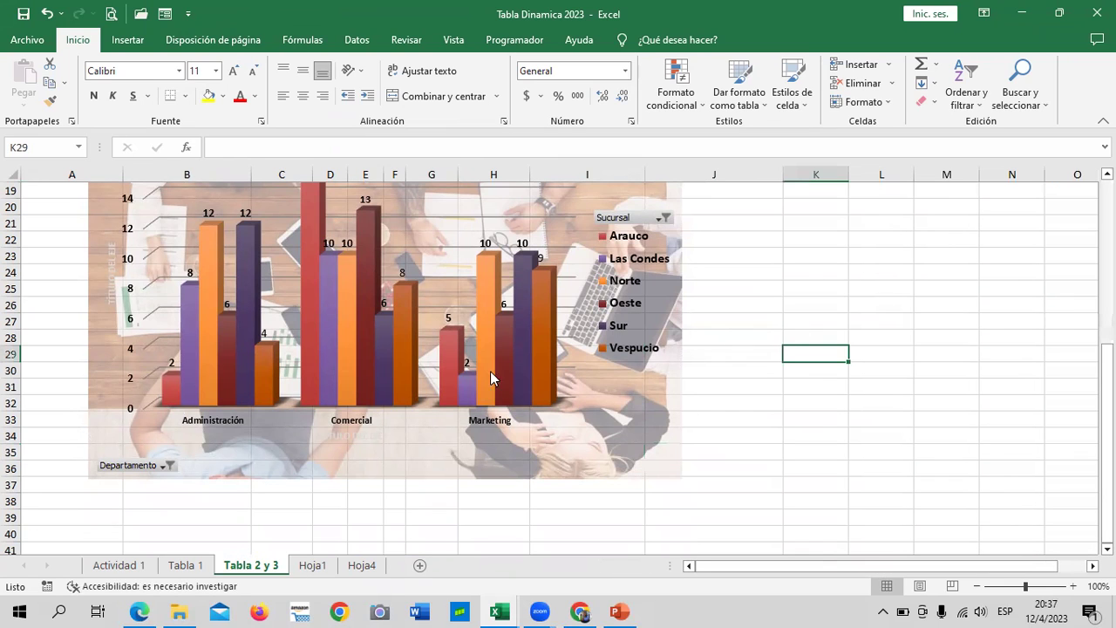
scroll(491, 377, "up", 2)
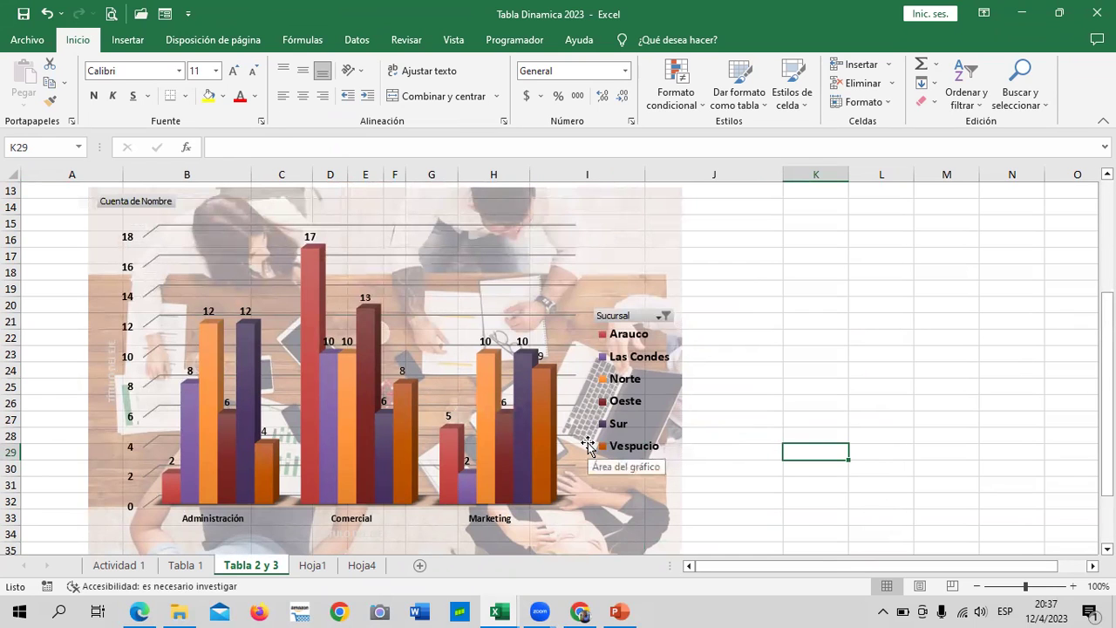
scroll(567, 436, "up", 1)
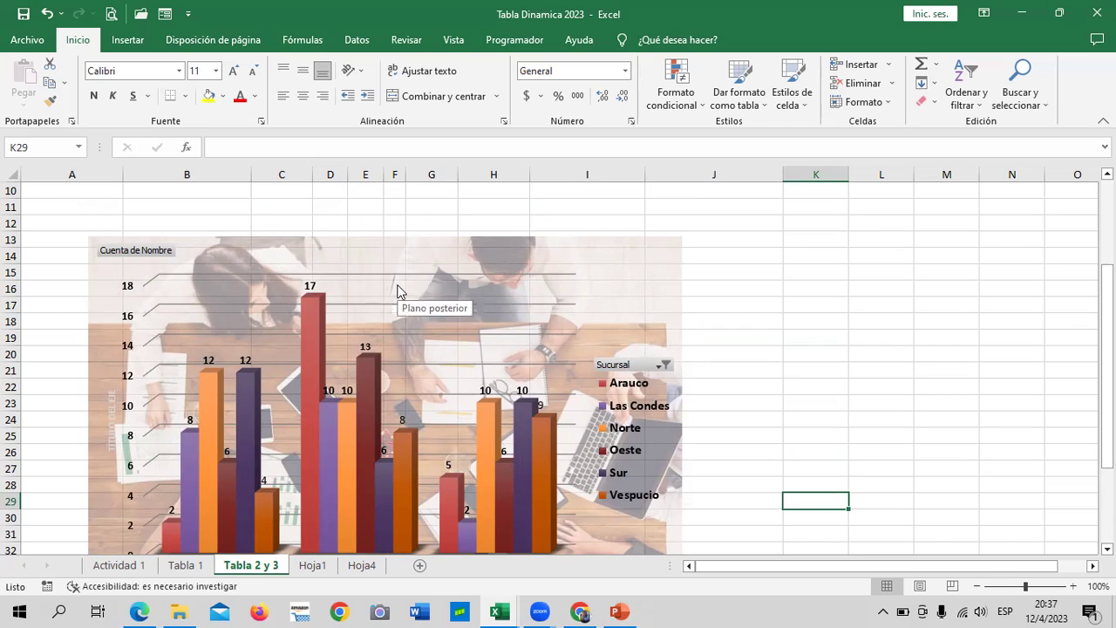
left_click(399, 255)
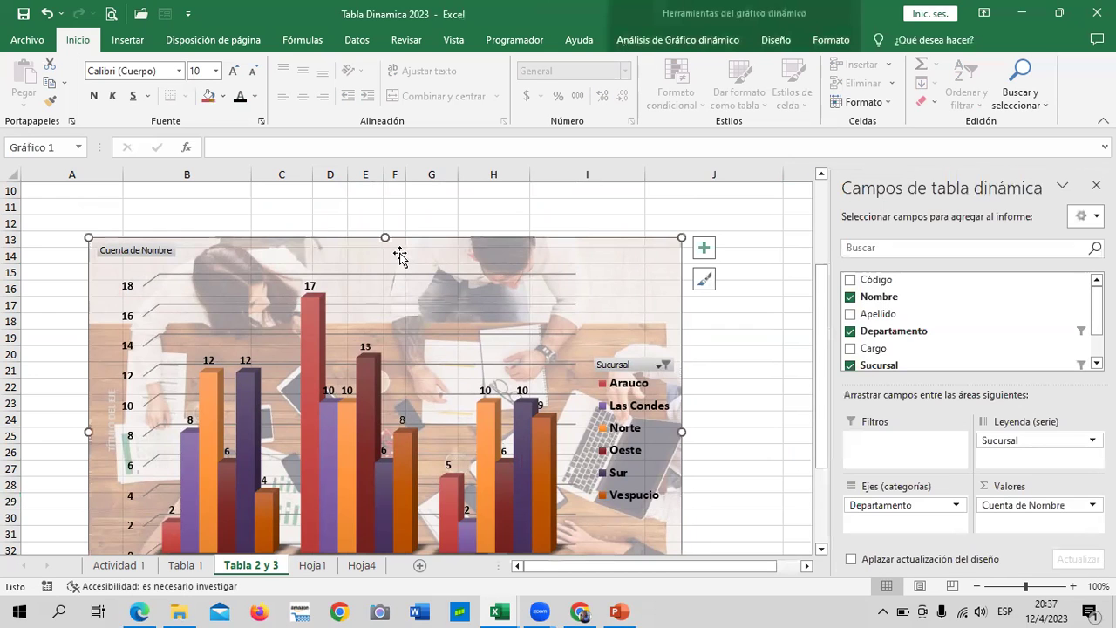
- Add a chart title reading 'EMPLEADOS POR DEPARTAMENTO Y SUCURSAL'
left_click(706, 248)
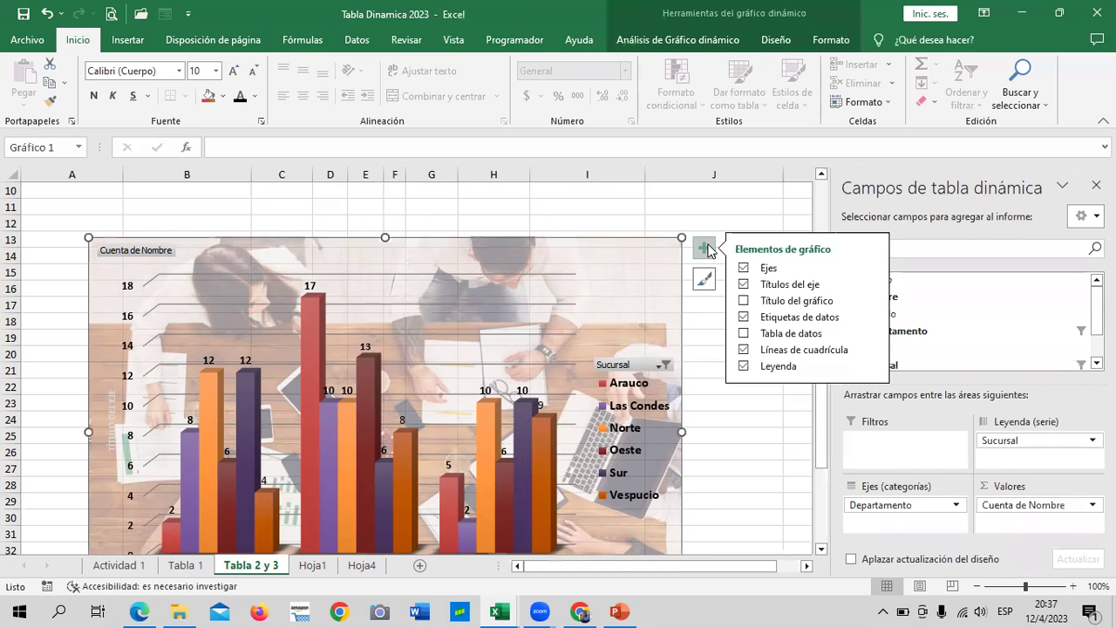
left_click(744, 300)
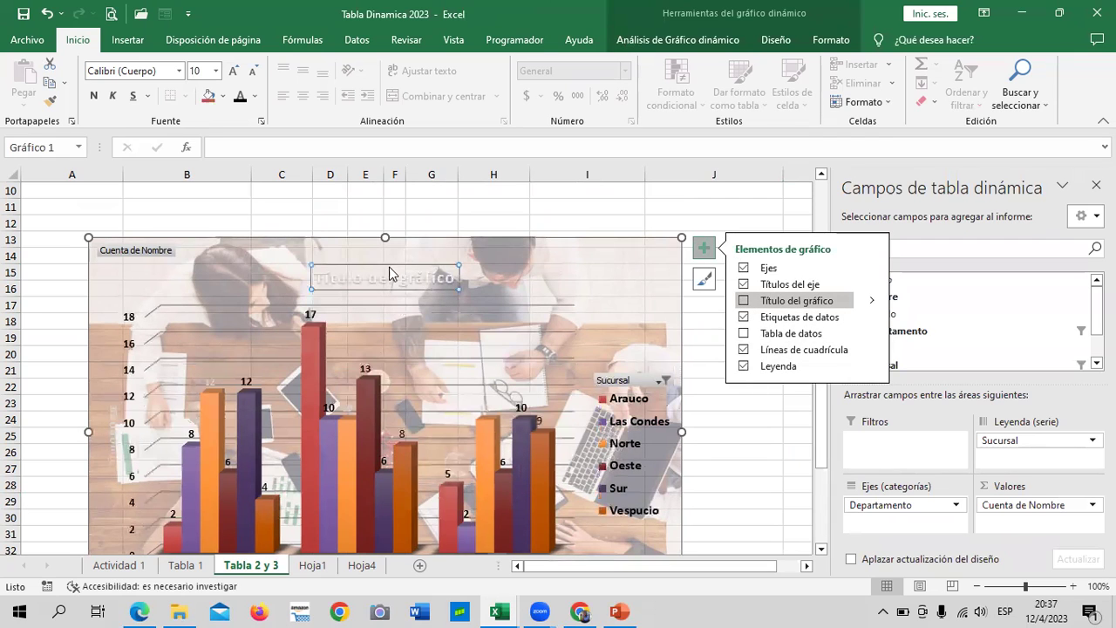
left_click(428, 275)
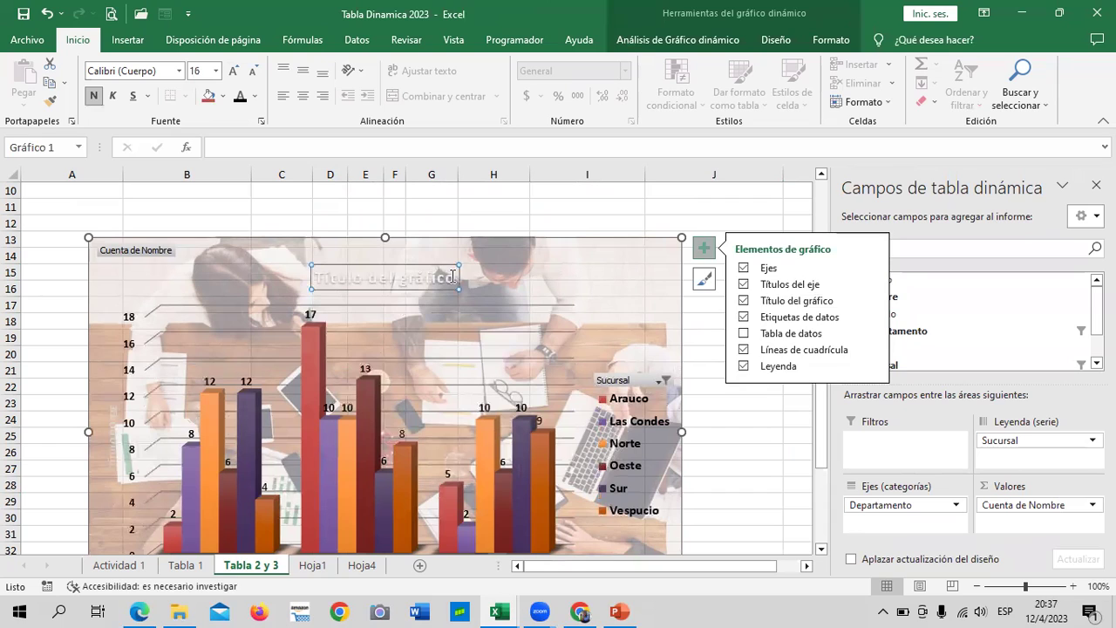
left_click(453, 276)
key("BackSpace")
key("BackSpace")
key("BackSpace")
key("BackSpace")
key("BackSpace")
key("BackSpace")
key("BackSpace")
key("BackSpace")
key("BackSpace")
key("BackSpace")
key("BackSpace")
key("BackSpace")
type("EMPLEADOS")
type(" POR SUARTAMENTO")
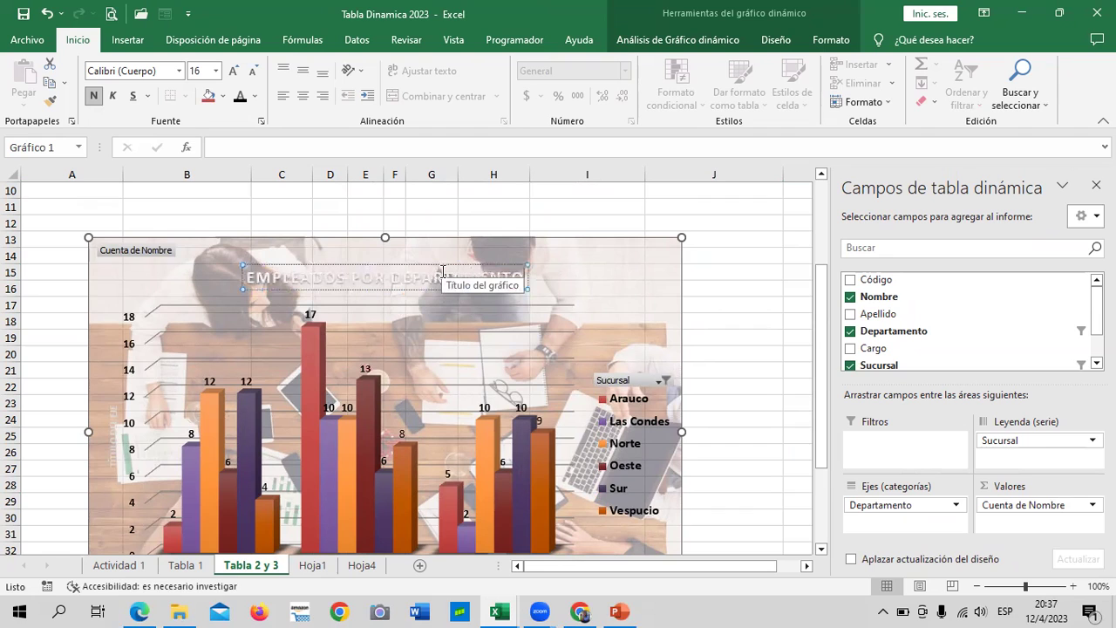
type(" Y SUCURSAL")
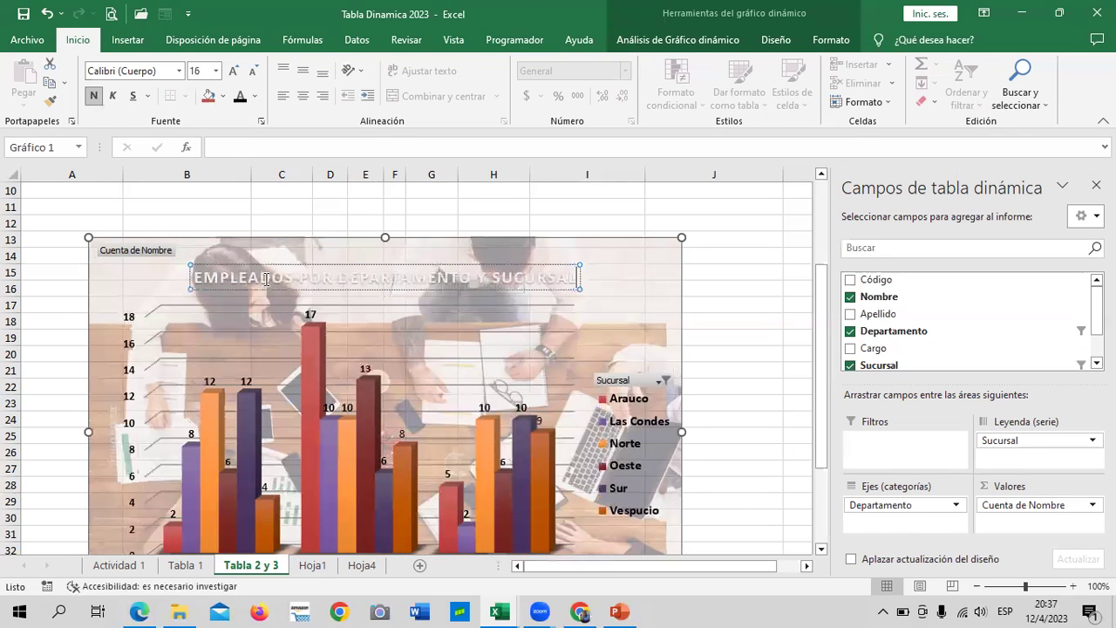
- Set the title text to Automático dark colour and remove bold
left_click_drag(197, 276, 559, 276)
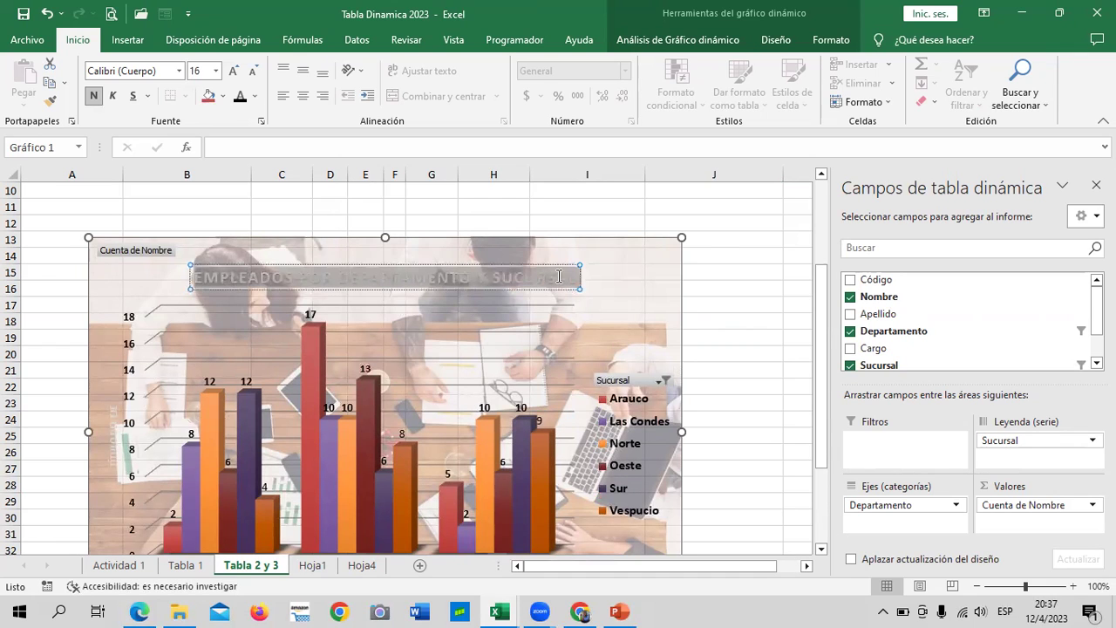
left_click(253, 96)
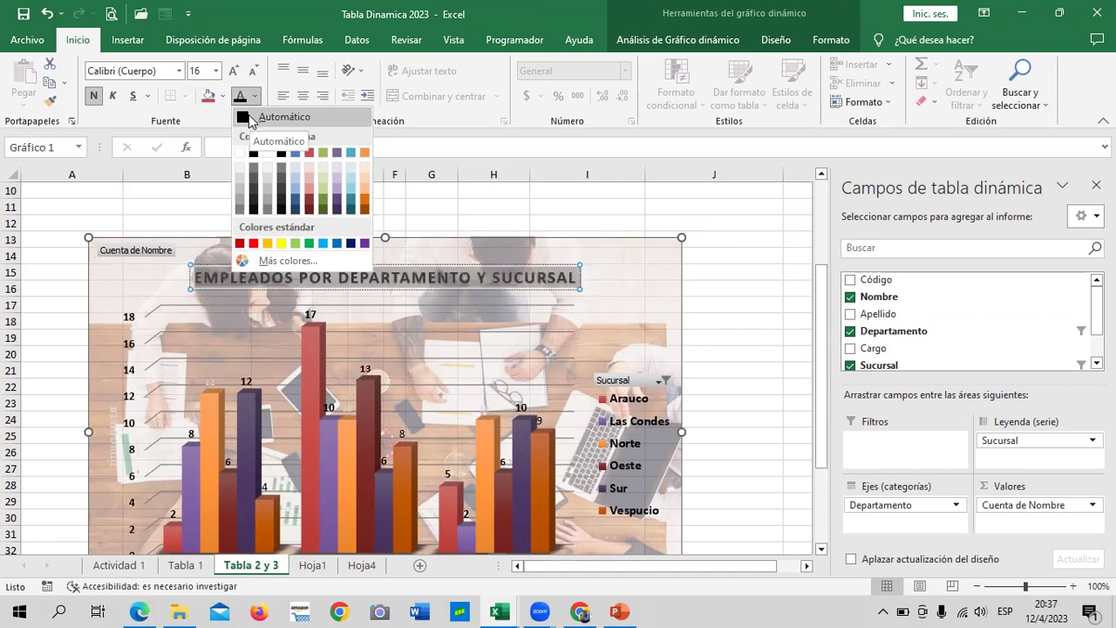
left_click(257, 116)
left_click(93, 98)
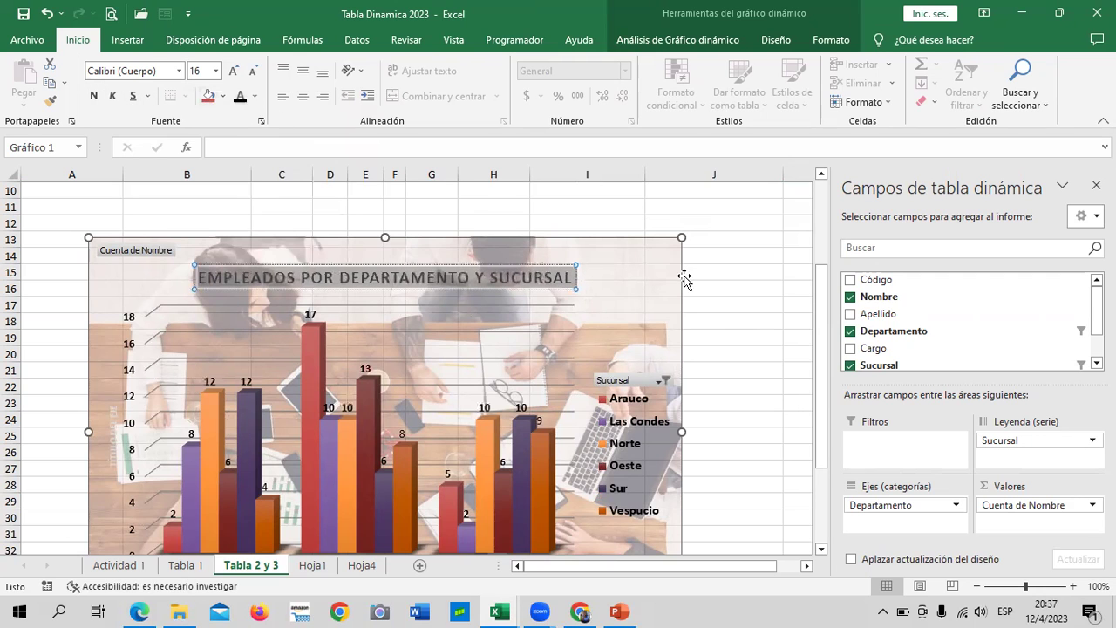
left_click(718, 271)
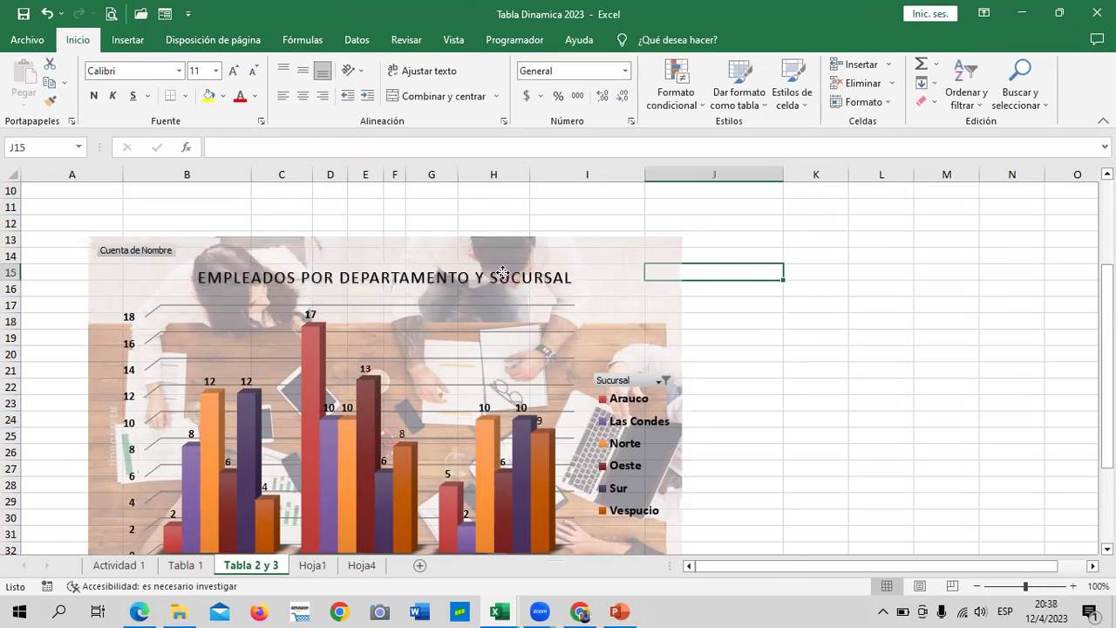
- Reselect the pivot chart and show the Diseño options of Herramientas del gráfico dinámico
left_click(505, 279)
left_click(746, 335)
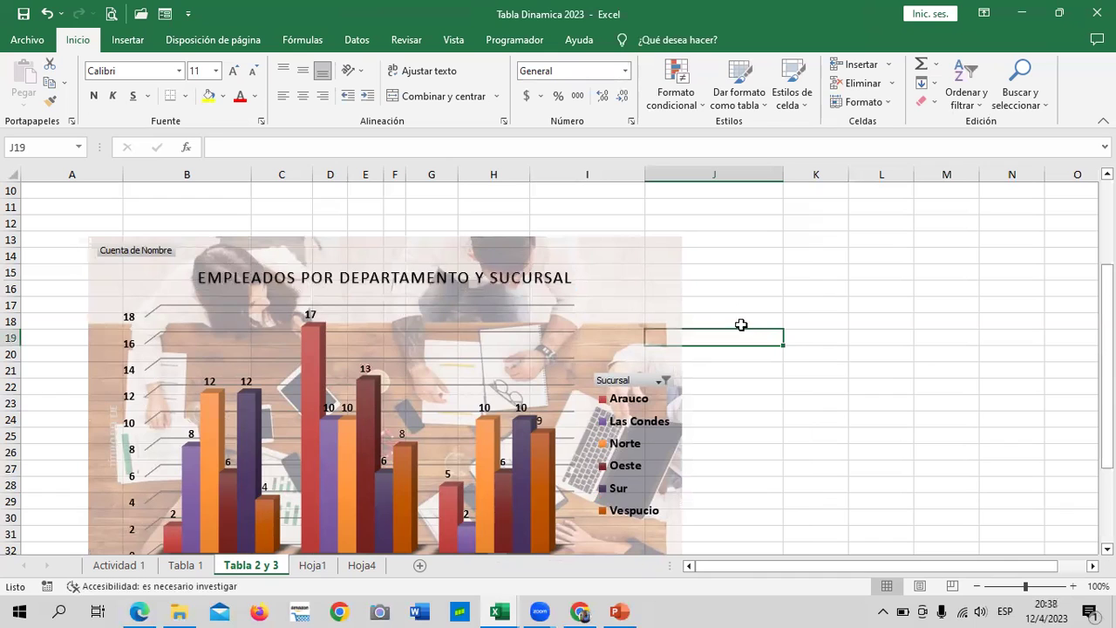
scroll(741, 324, "down", 1)
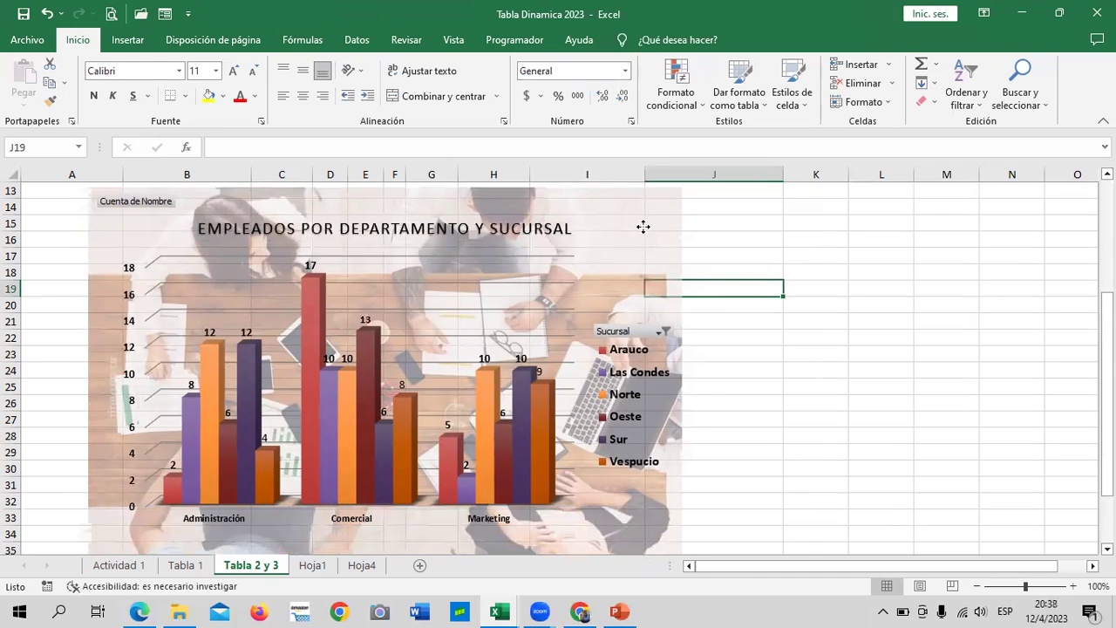
left_click(643, 227)
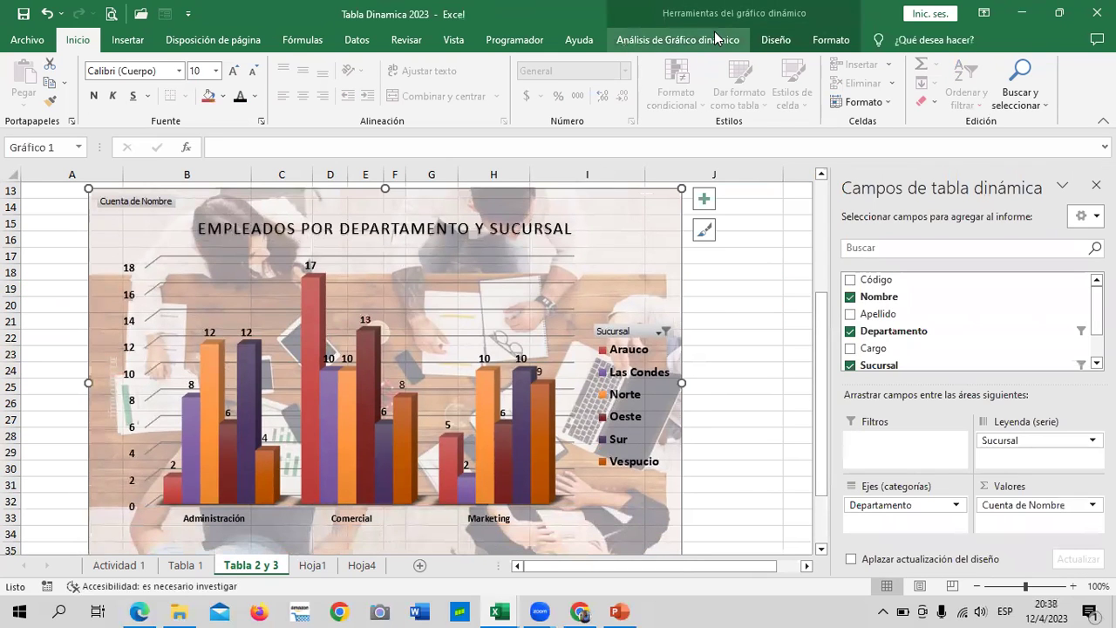
left_click(775, 41)
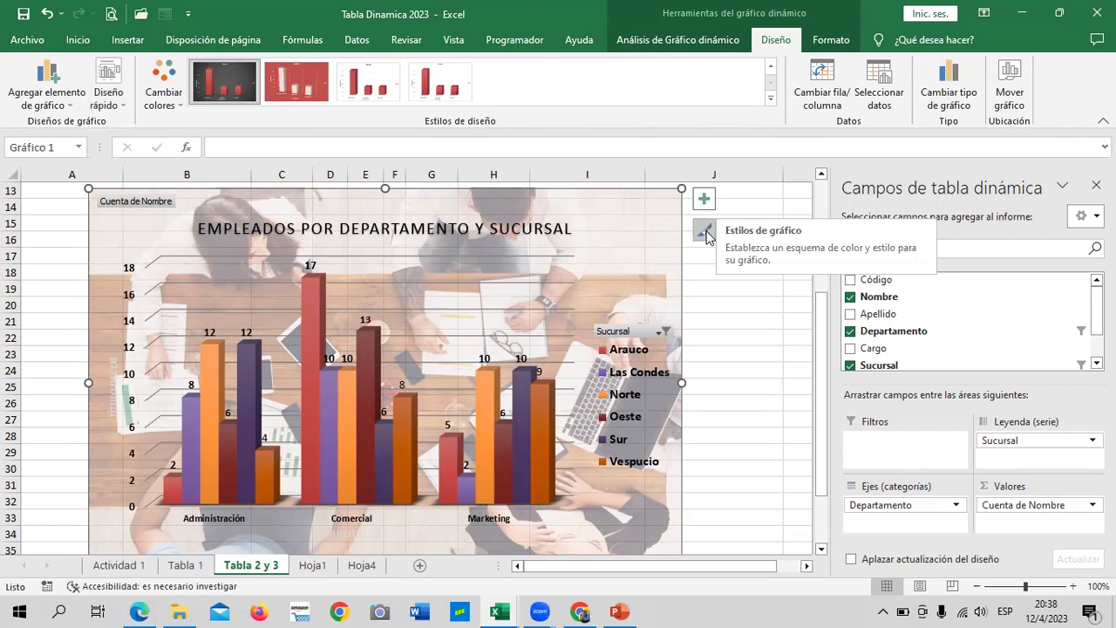
- Apply the dark chart style, giving a dark grey background with white title and labels
left_click(709, 236)
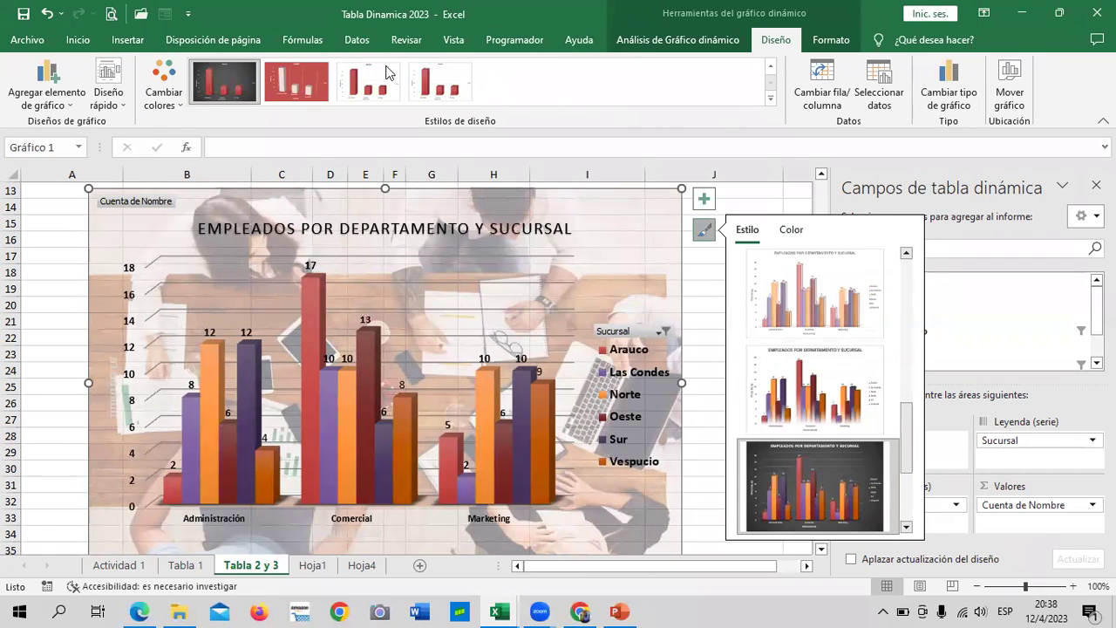
mouse_move(907, 436)
left_mouse_down()
mouse_move(903, 296)
mouse_move(908, 511)
left_mouse_up()
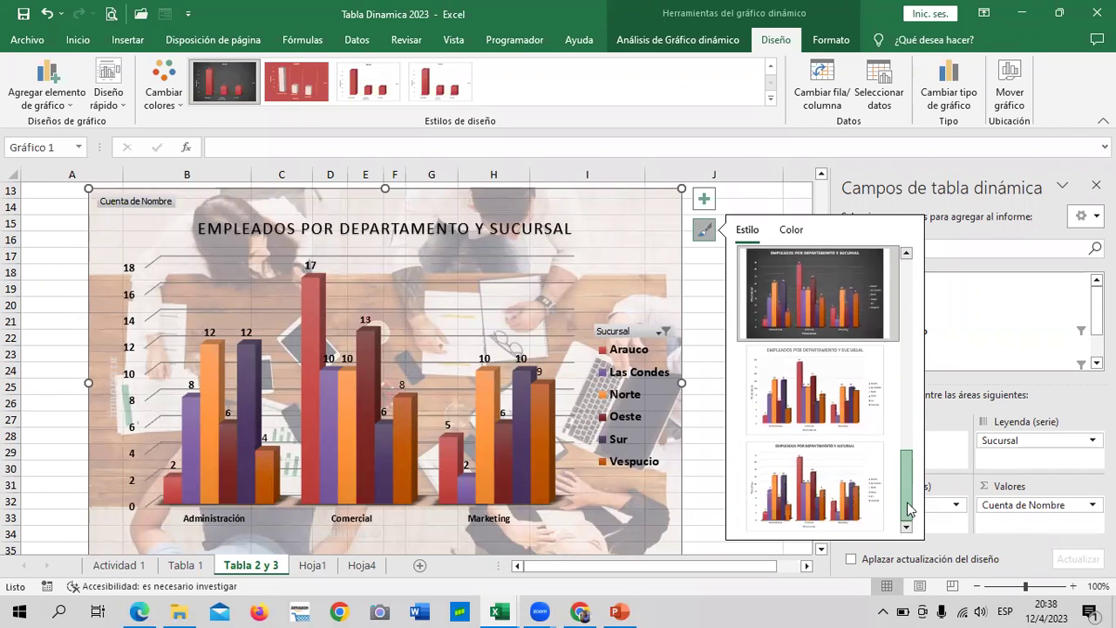
left_click(808, 493)
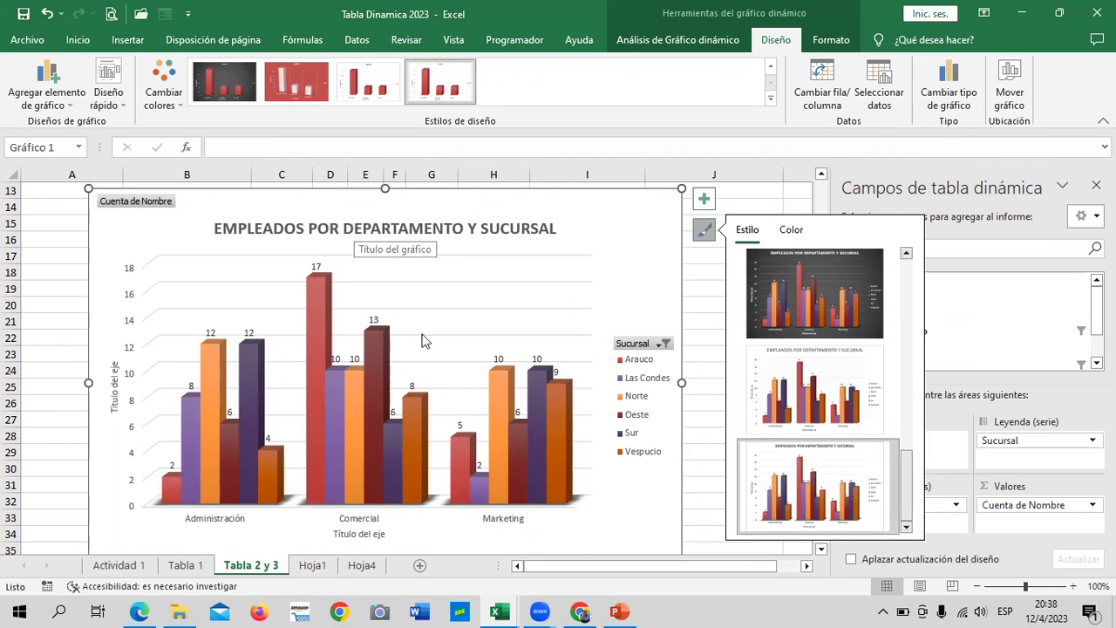
left_click(798, 295)
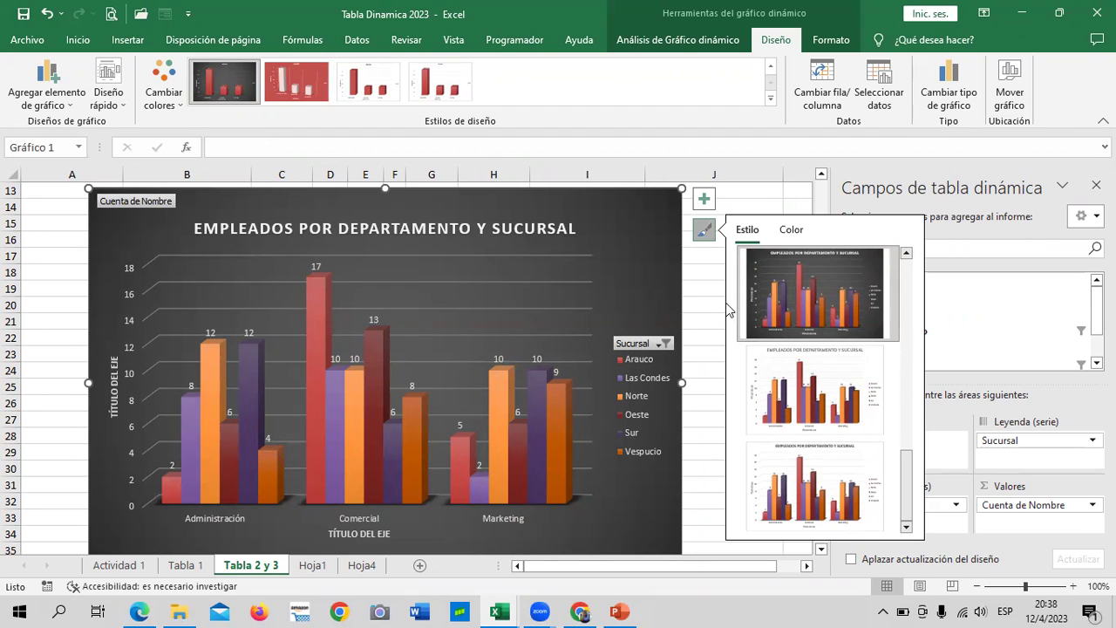
left_click(700, 297)
scroll(508, 385, "down", 6)
scroll(509, 385, "up", 6)
left_click(787, 384)
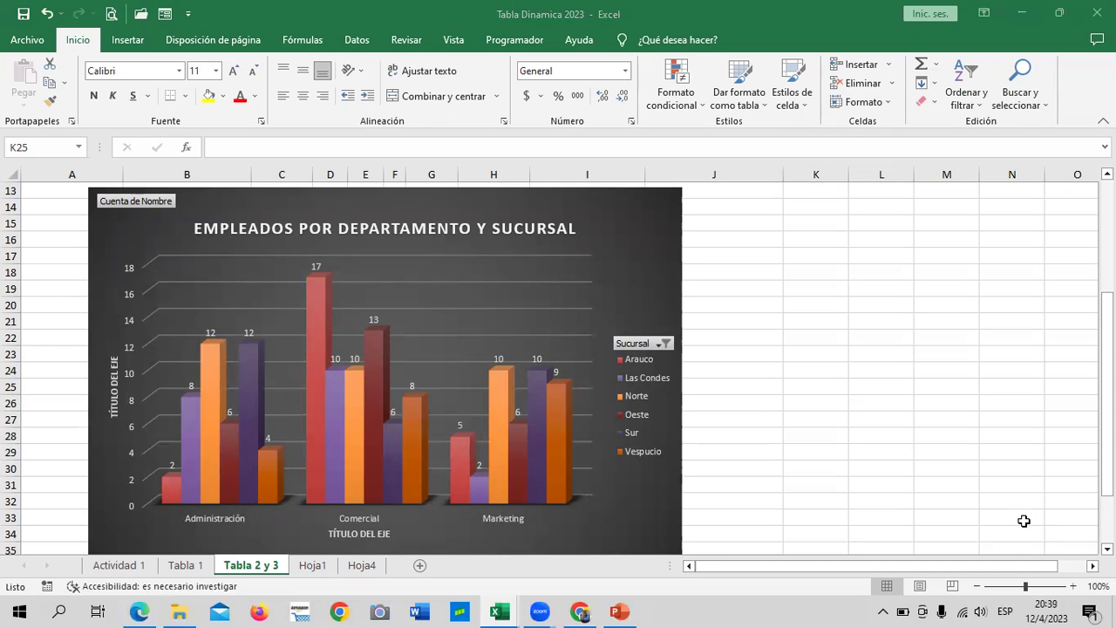
left_click(786, 387)
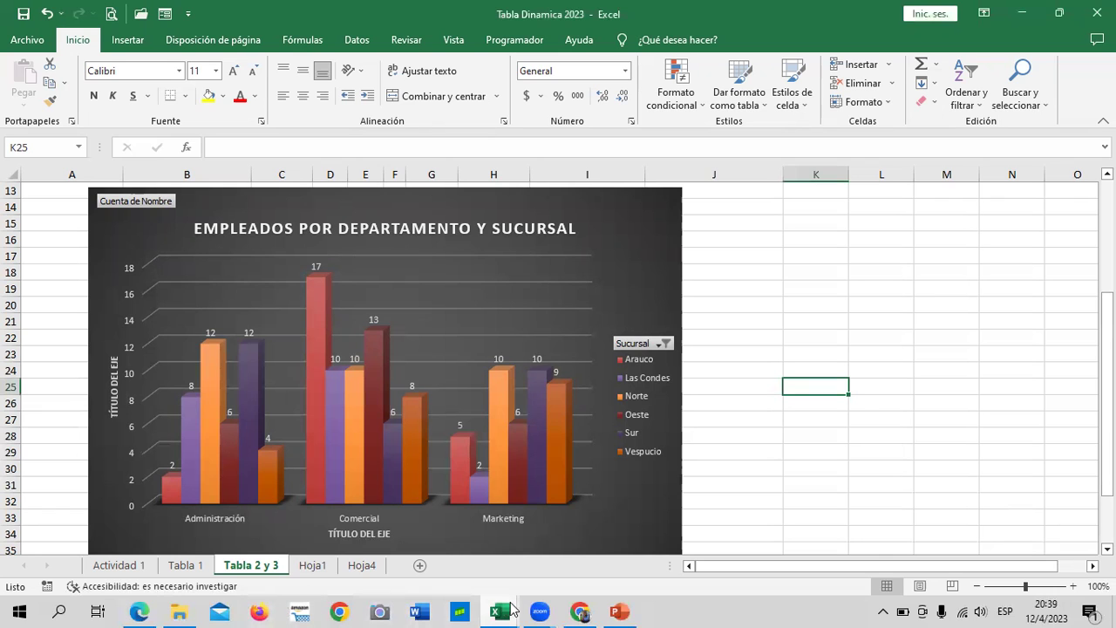
mouse_move(580, 612)
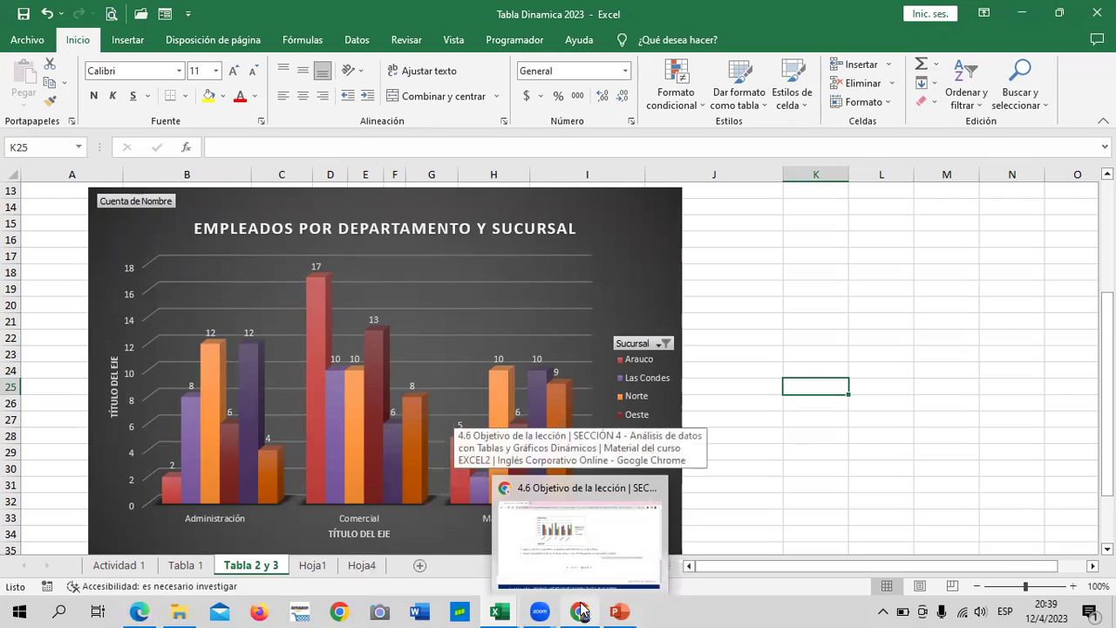
- In Chrome, advance to lesson 4.7 Gráficos Dinámicos and scroll to its tutorial video
left_click(601, 565)
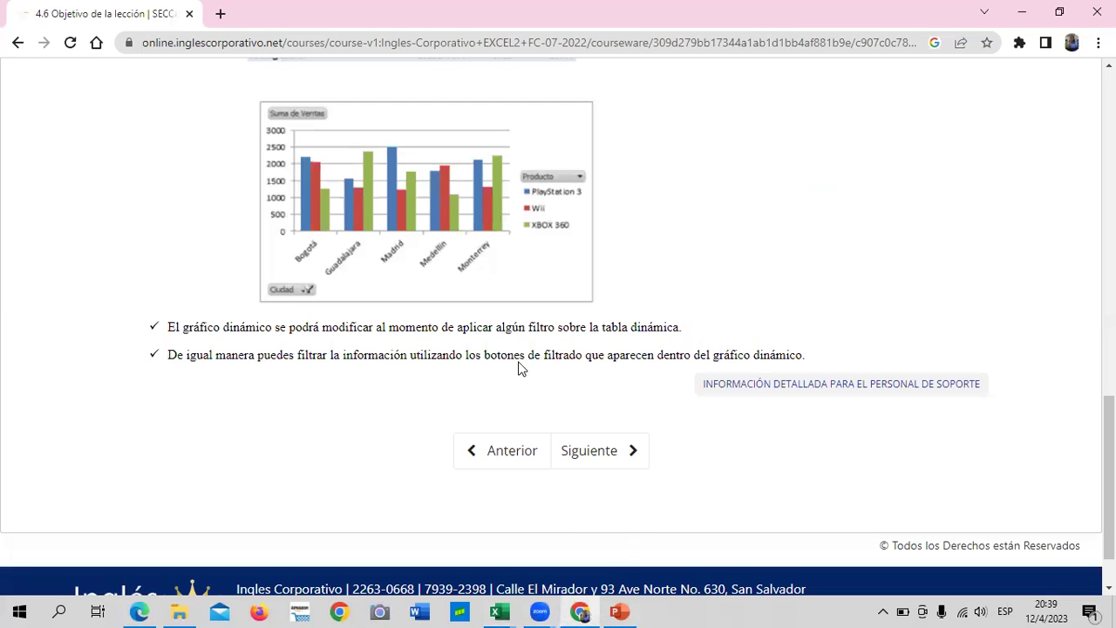
left_click(580, 450)
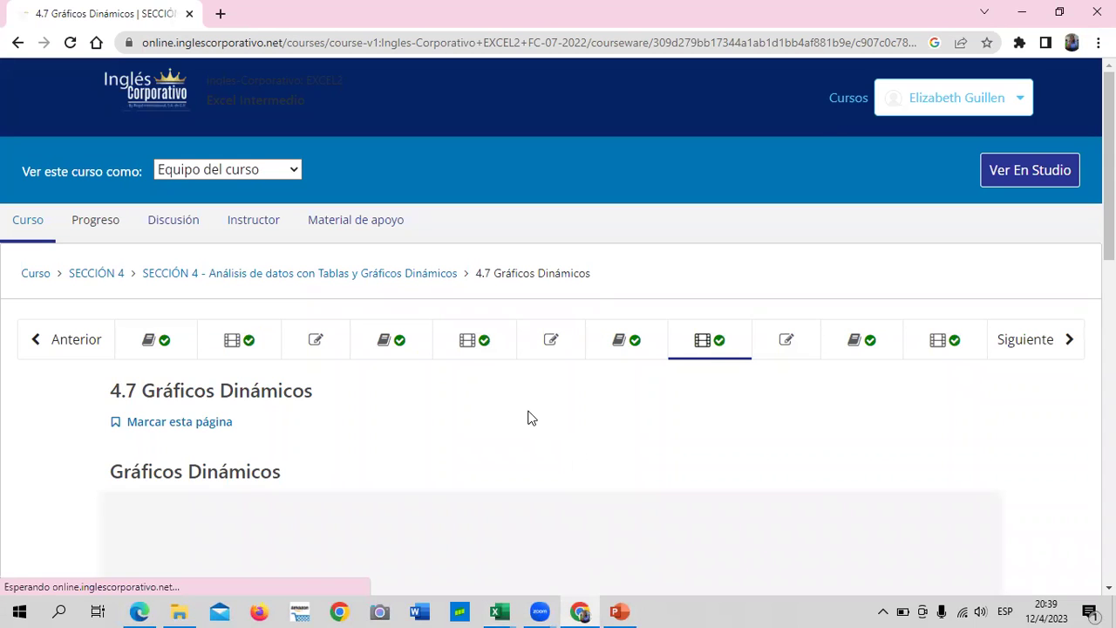
scroll(529, 418, "down", 4)
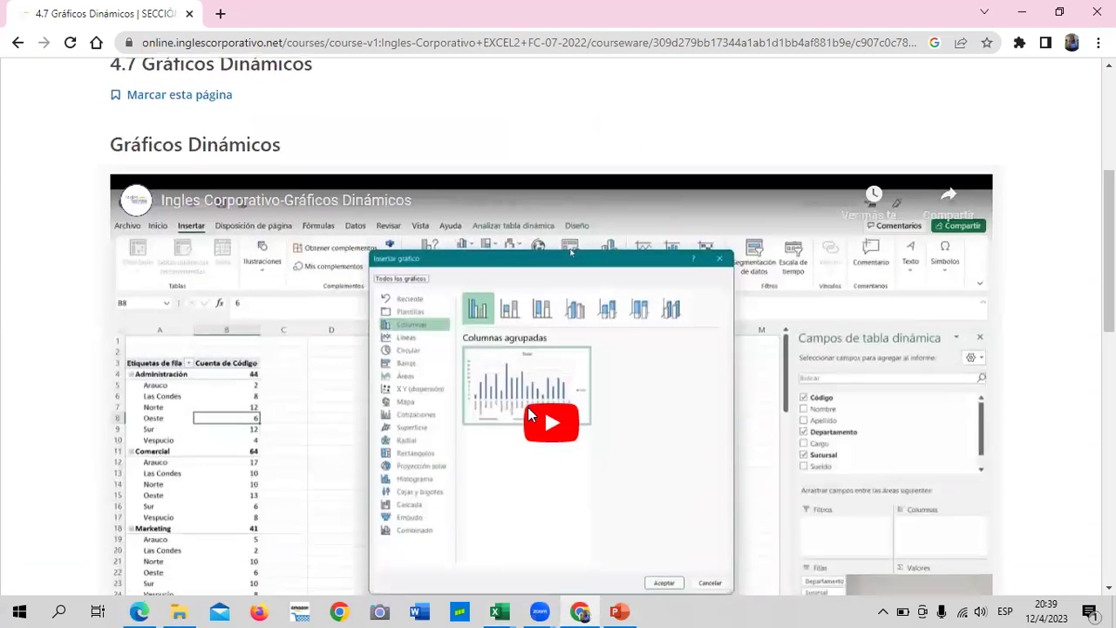
scroll(528, 417, "down", 2)
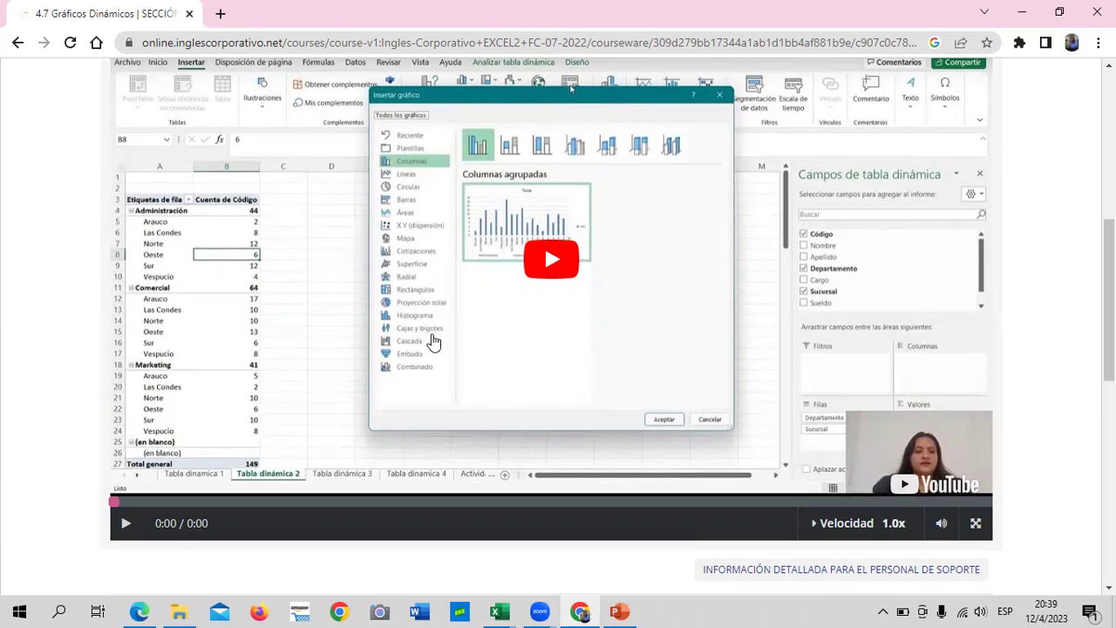
scroll(434, 345, "up", 1)
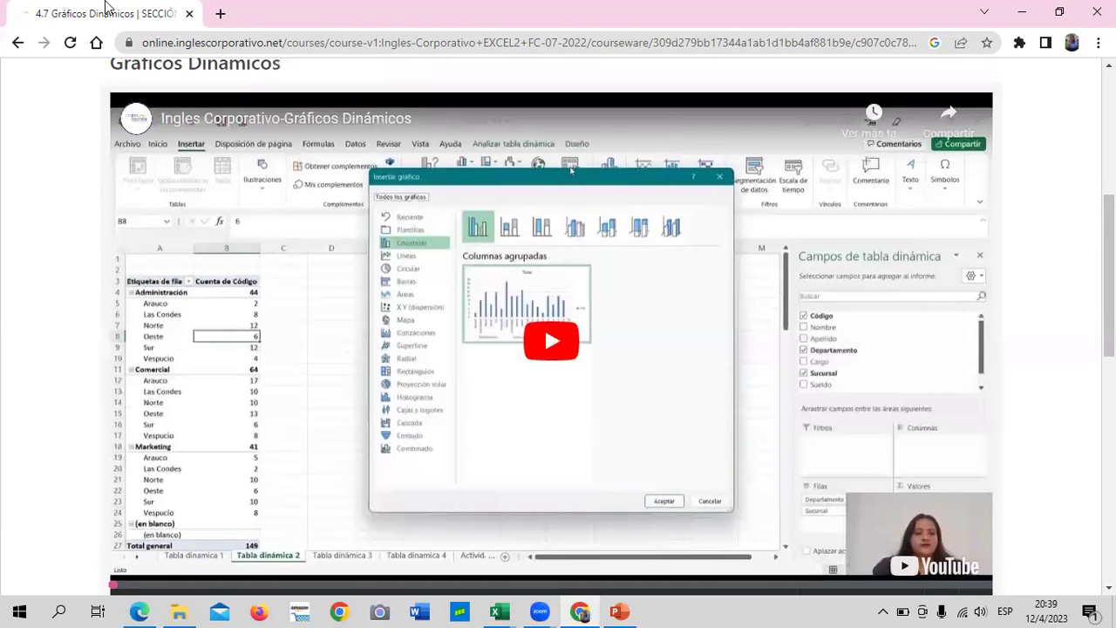
scroll(311, 356, "down", 1)
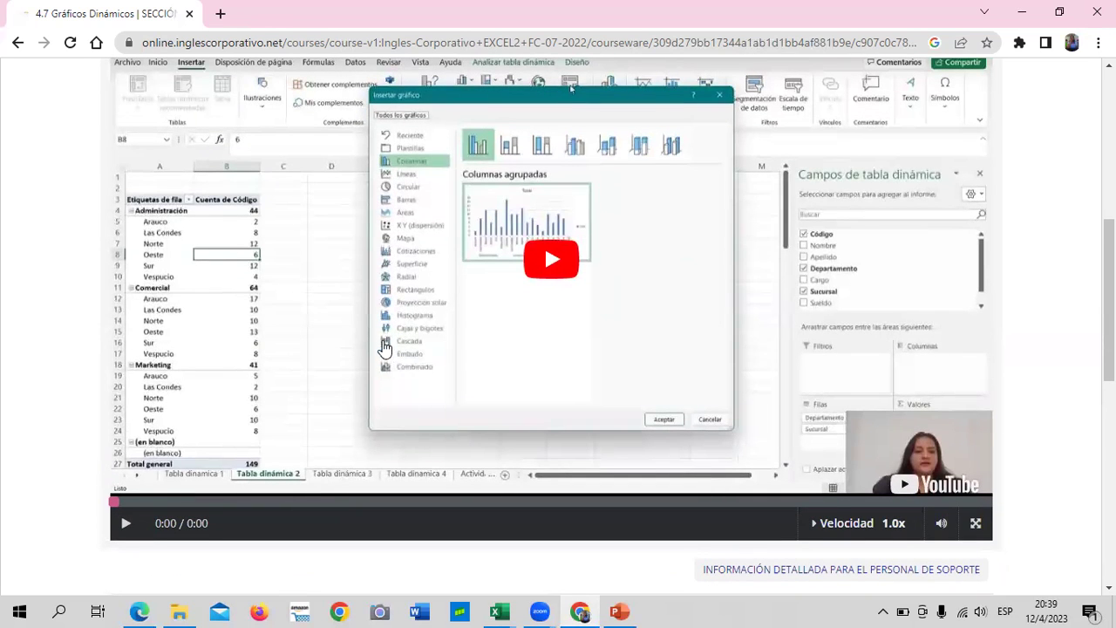
scroll(390, 351, "up", 1)
scroll(471, 250, "up", 1)
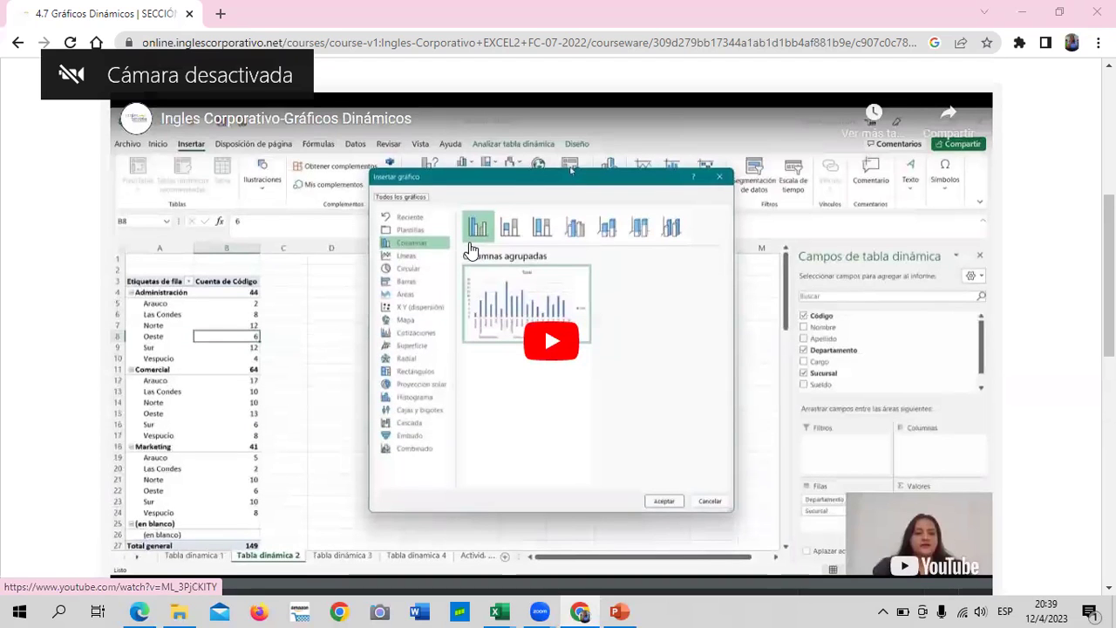
- Play the Gráficos Dinámicos lesson video and raise the volume by two steps
left_click(543, 342)
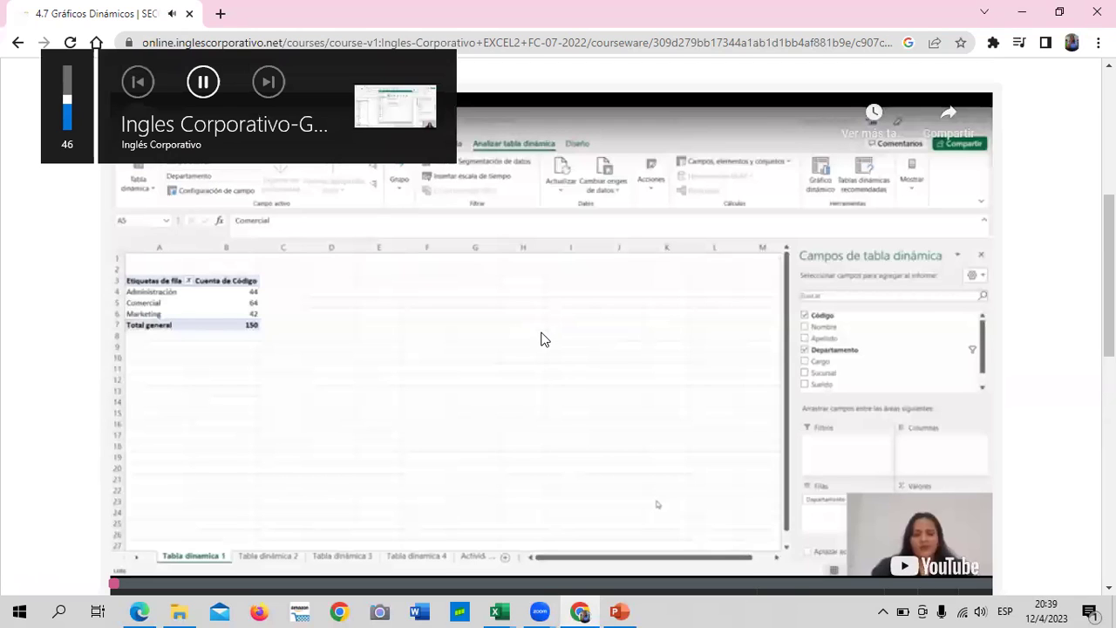
key("XF86AudioRaiseVolume")
key("XF86AudioRaiseVolume")
key("XF86AudioRaiseVolume")
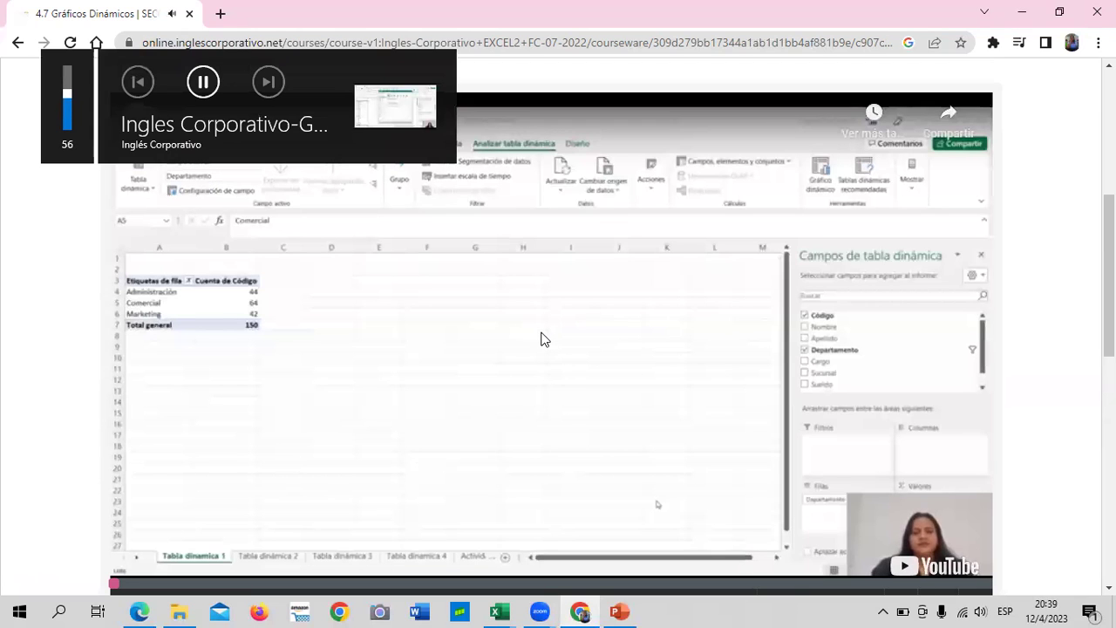
key("XF86AudioRaiseVolume")
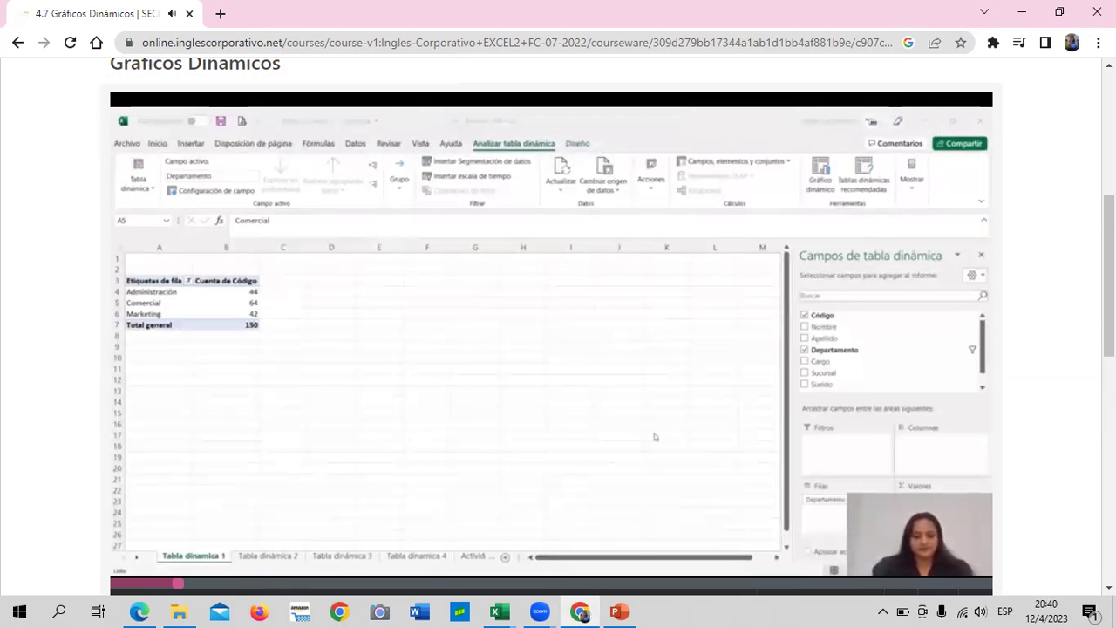
key("XF86AudioLowerVolume")
key("XF86AudioLowerVolume")
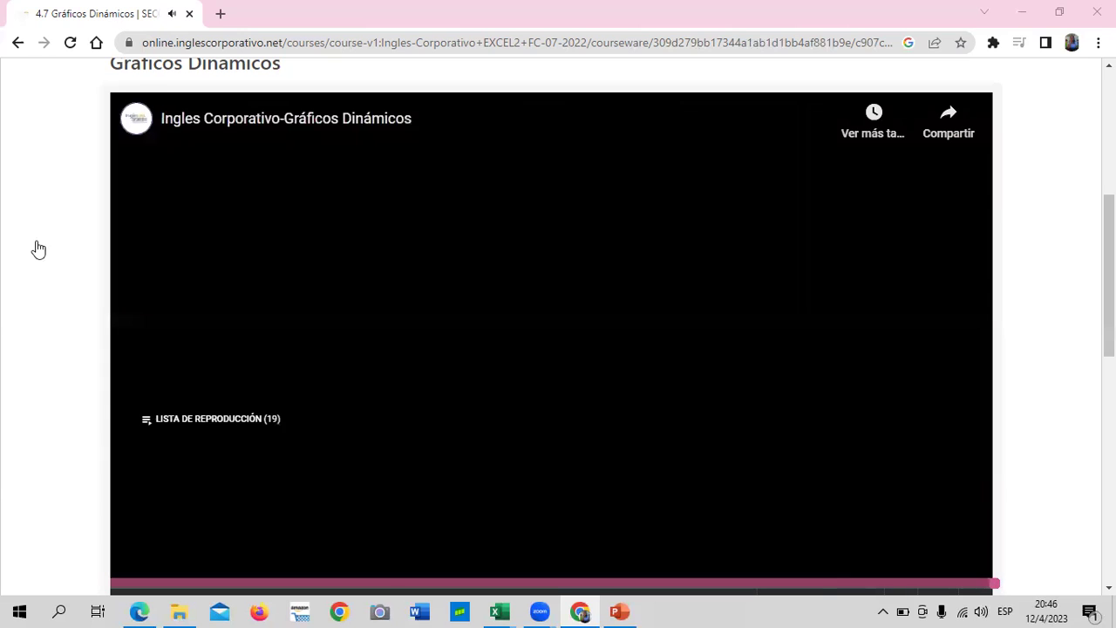
- Go back to the SECCIÓN 4 outline and bring up the Examen final's first question
scroll(18, 247, "up", 2)
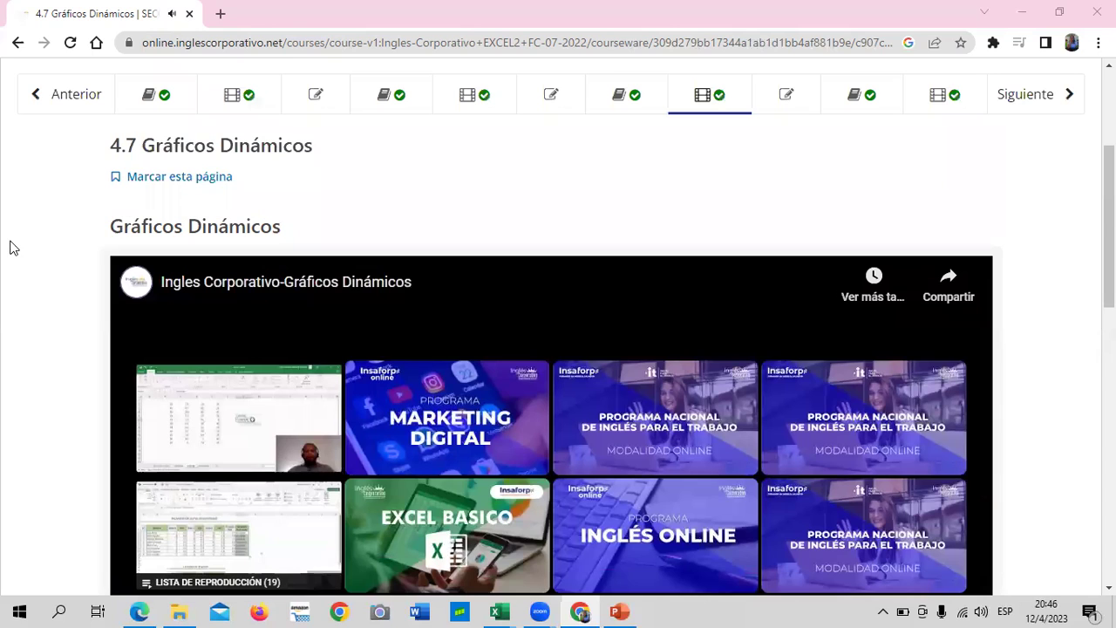
scroll(189, 181, "up", 2)
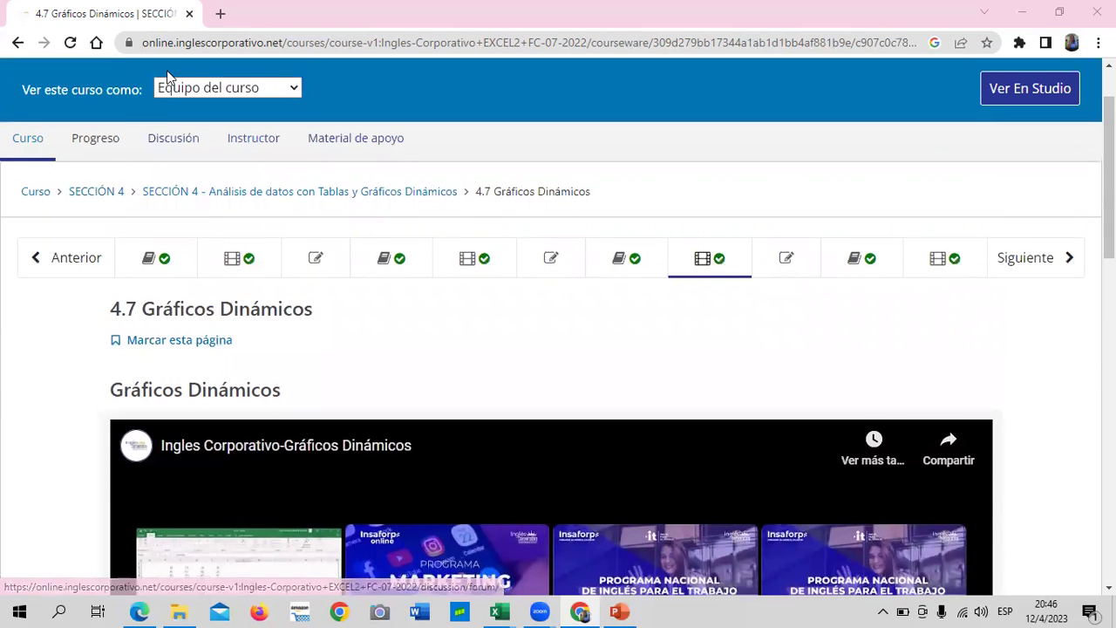
left_click(96, 196)
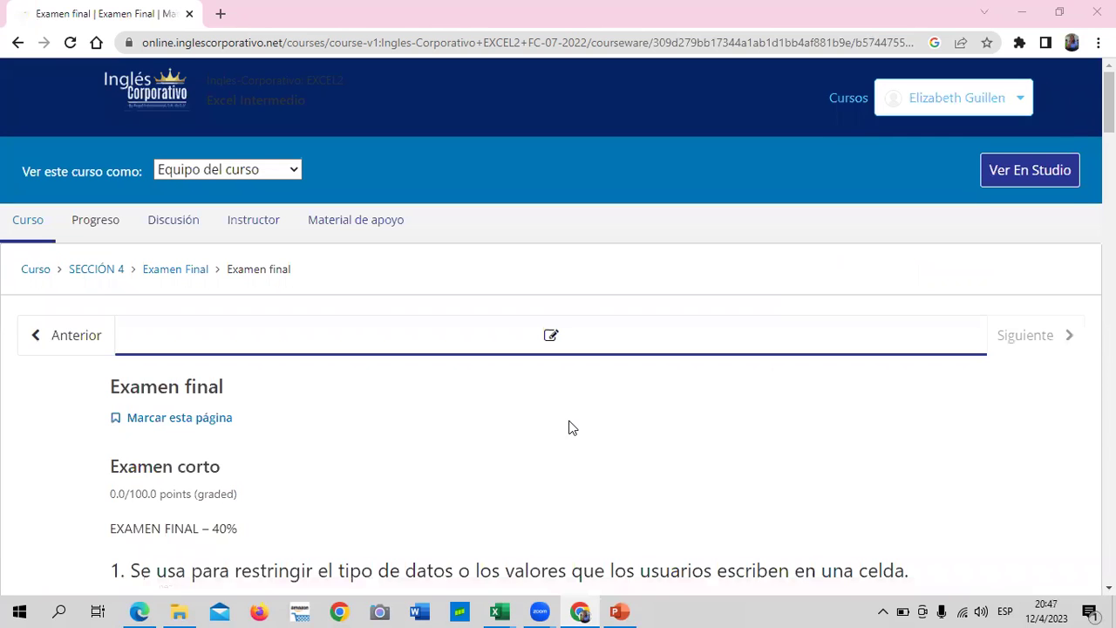
scroll(571, 424, "down", 1)
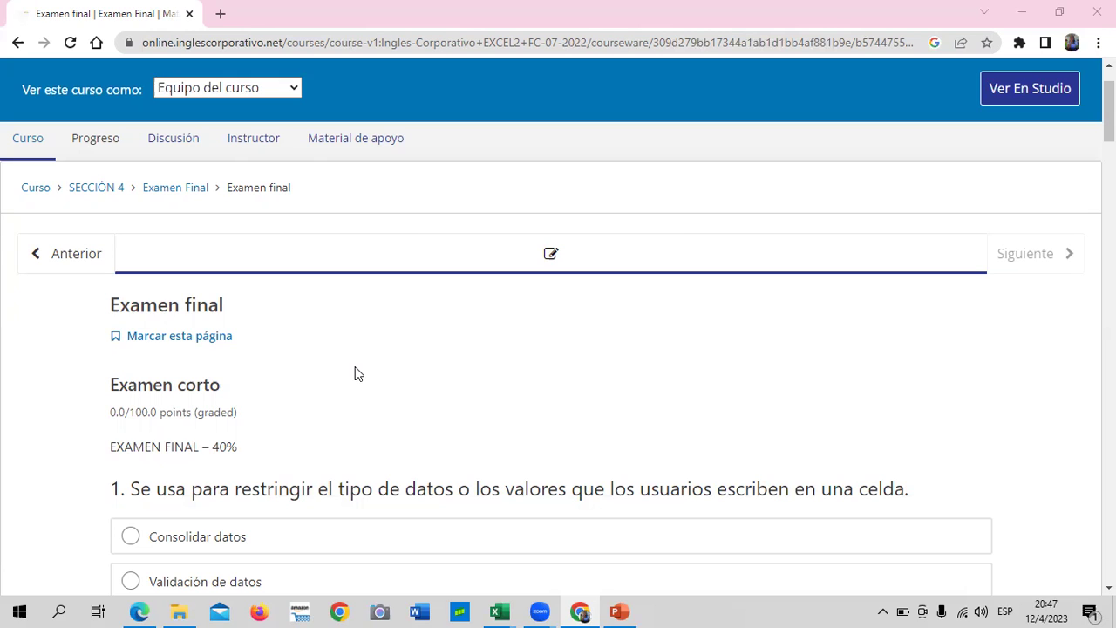
scroll(397, 410, "down", 1)
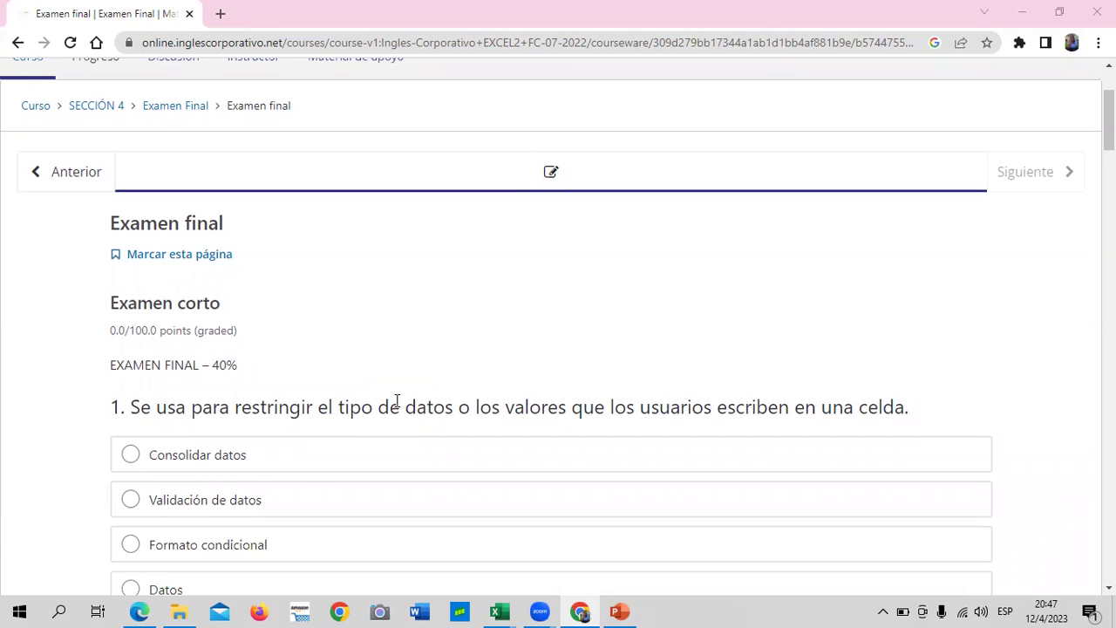
scroll(341, 491, "down", 1)
scroll(341, 491, "down", 1)
scroll(341, 491, "up", 2)
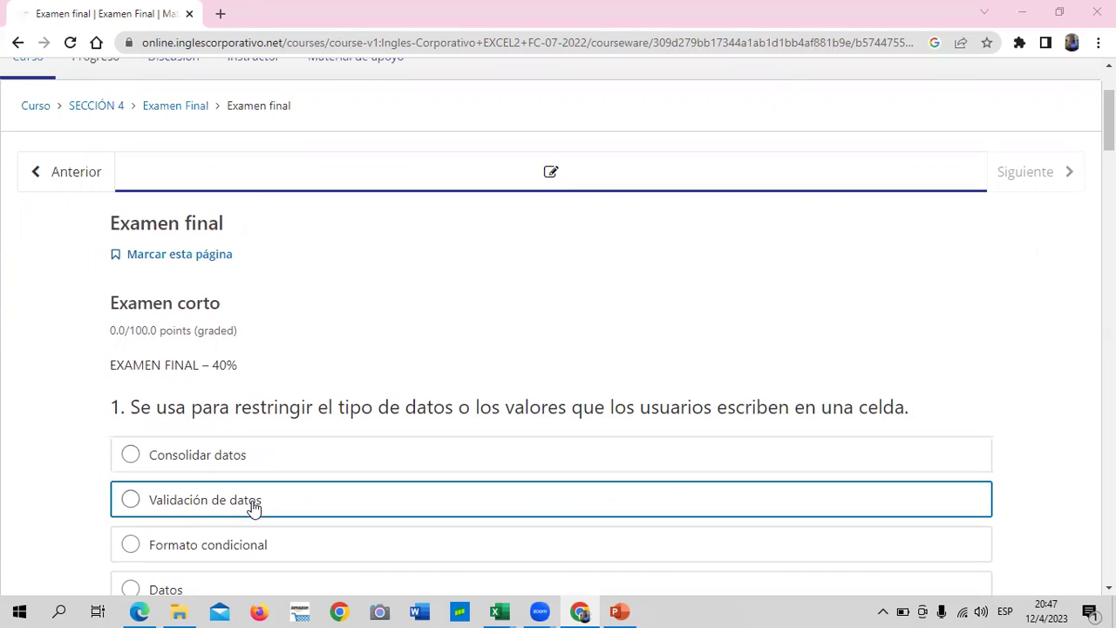
scroll(244, 550, "down", 1)
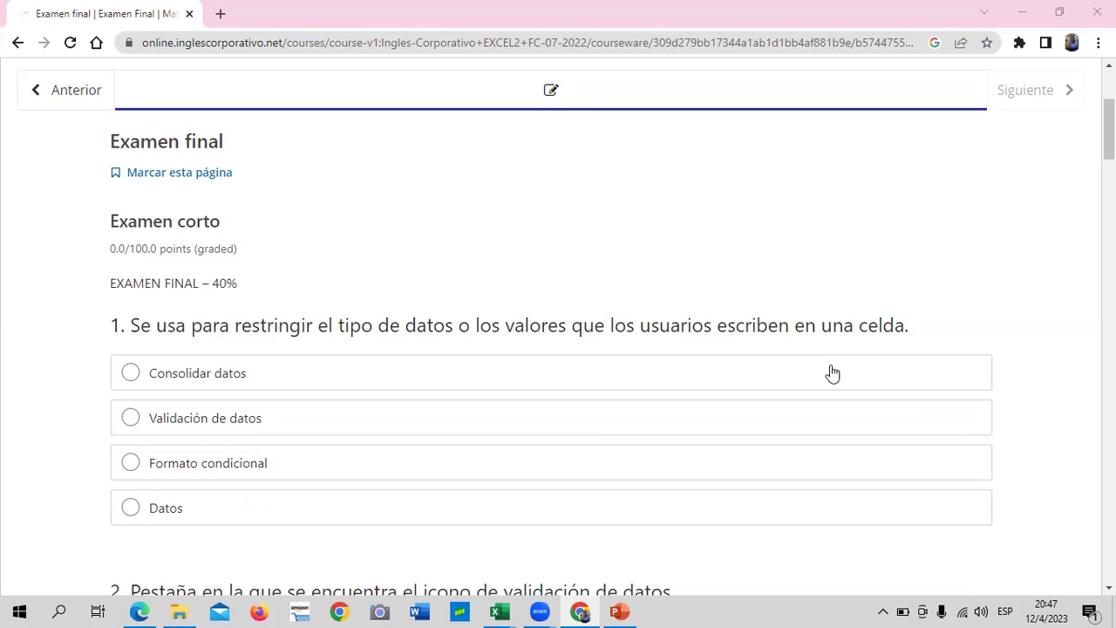
- Answer question 1 with Validación de datos and question 2 with Datos
left_click(130, 418)
scroll(353, 443, "down", 1)
scroll(352, 449, "down", 2)
scroll(355, 450, "up", 1)
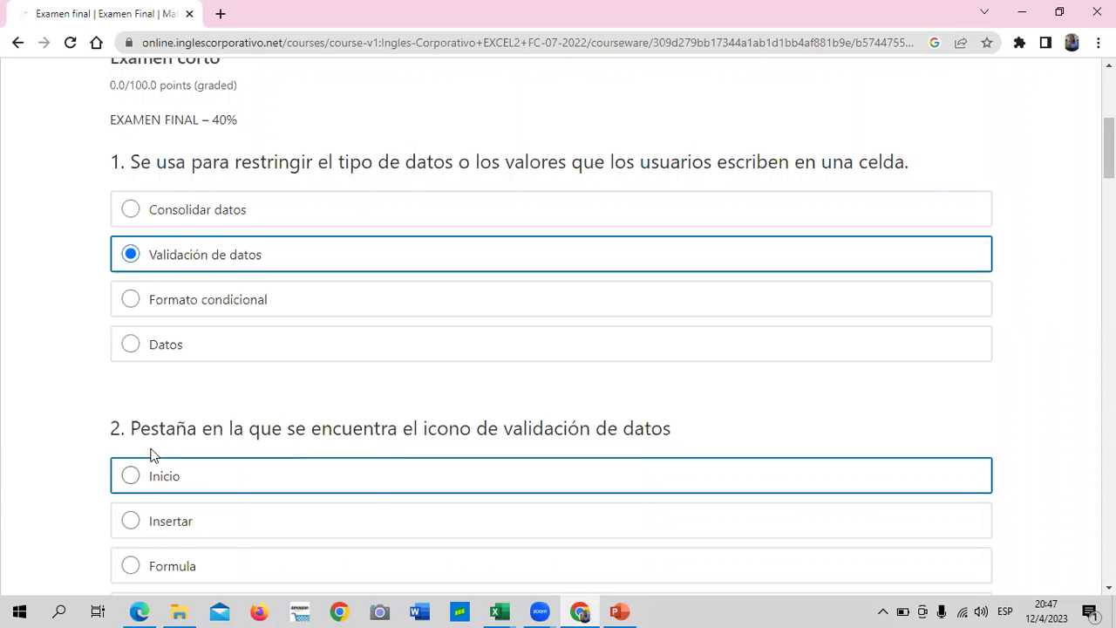
scroll(177, 491, "down", 1)
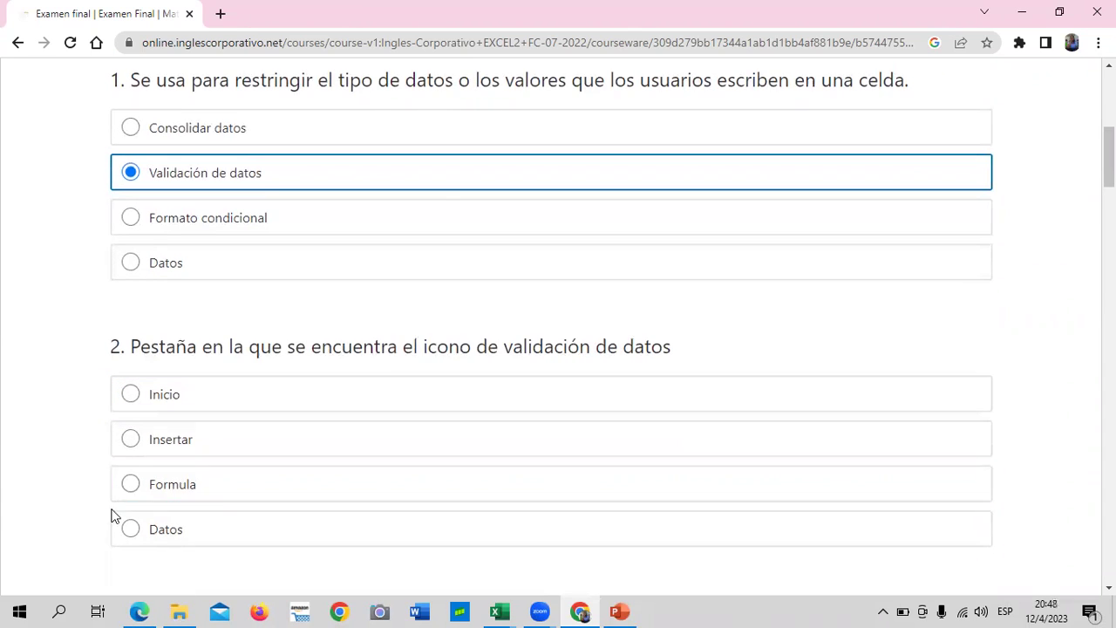
left_click(139, 530)
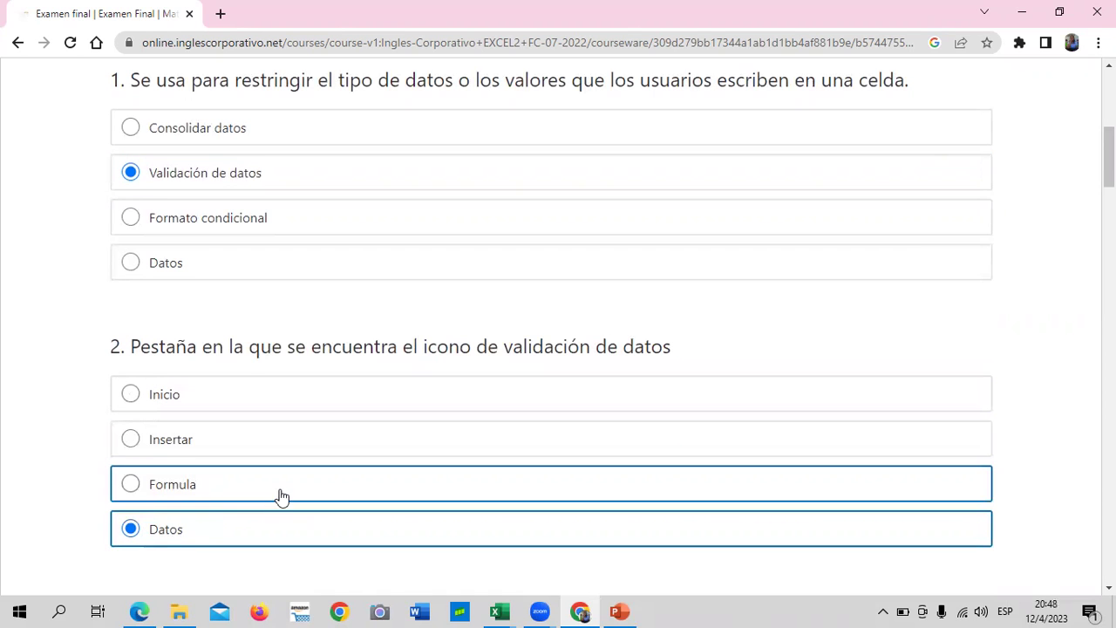
- Answer exam question 3 as VERDADERO
scroll(282, 495, "down", 2)
scroll(152, 455, "down", 2)
scroll(136, 459, "down", 1)
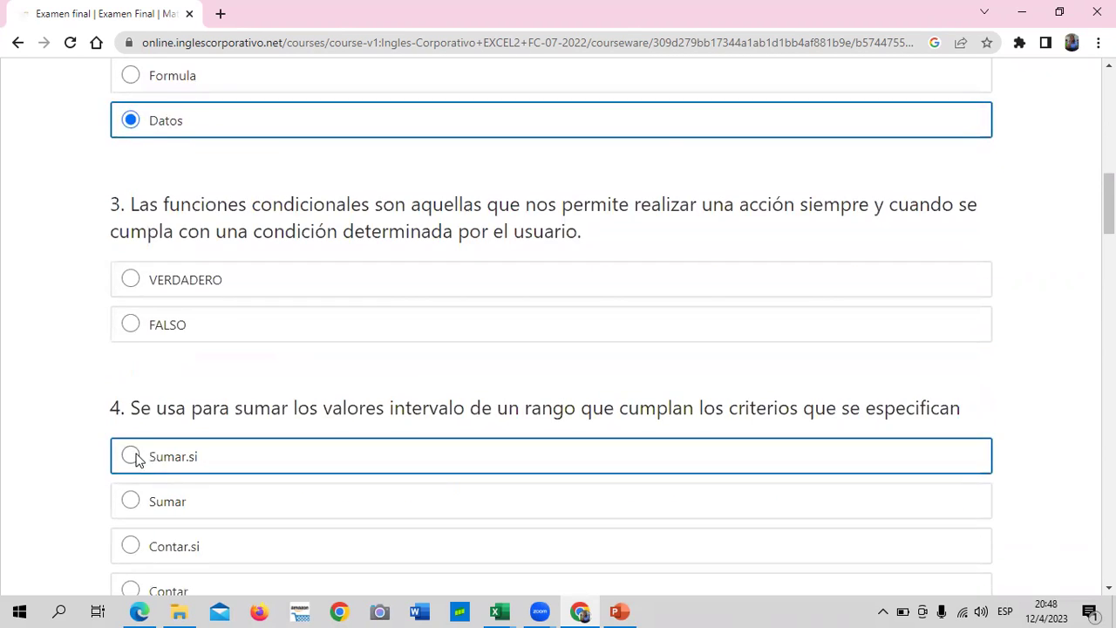
scroll(137, 459, "up", 1)
scroll(135, 460, "up", 1)
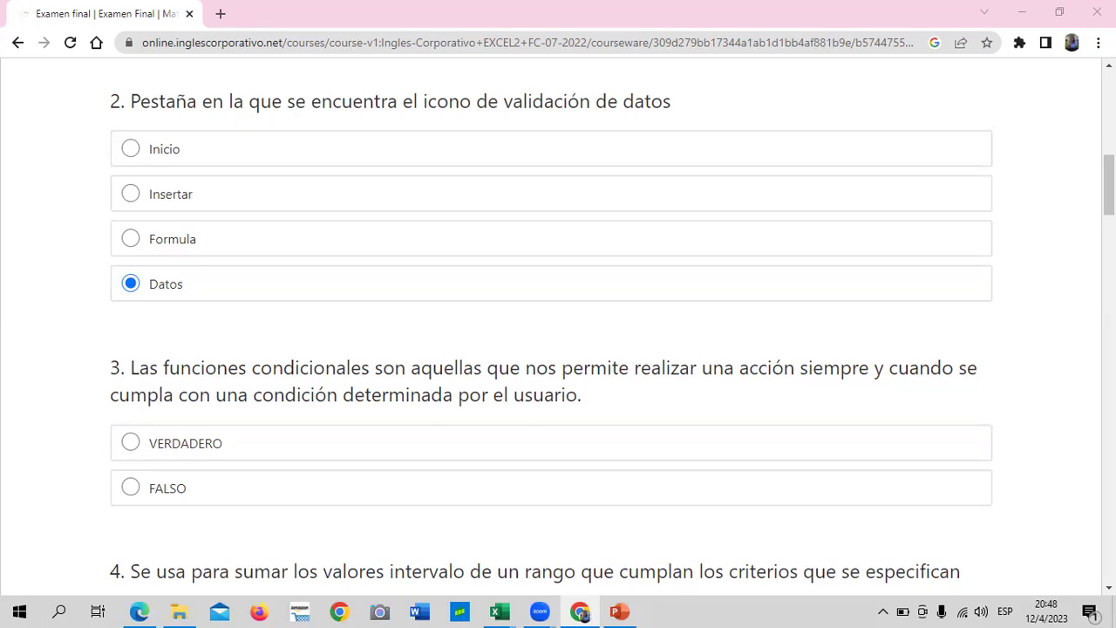
left_click(246, 450)
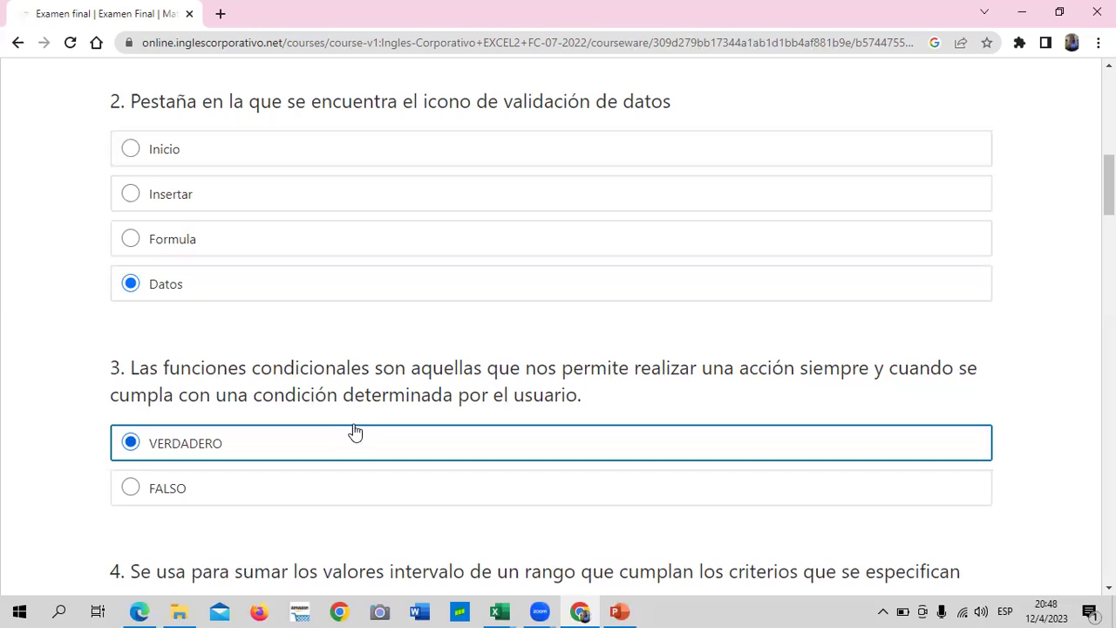
scroll(355, 431, "down", 2)
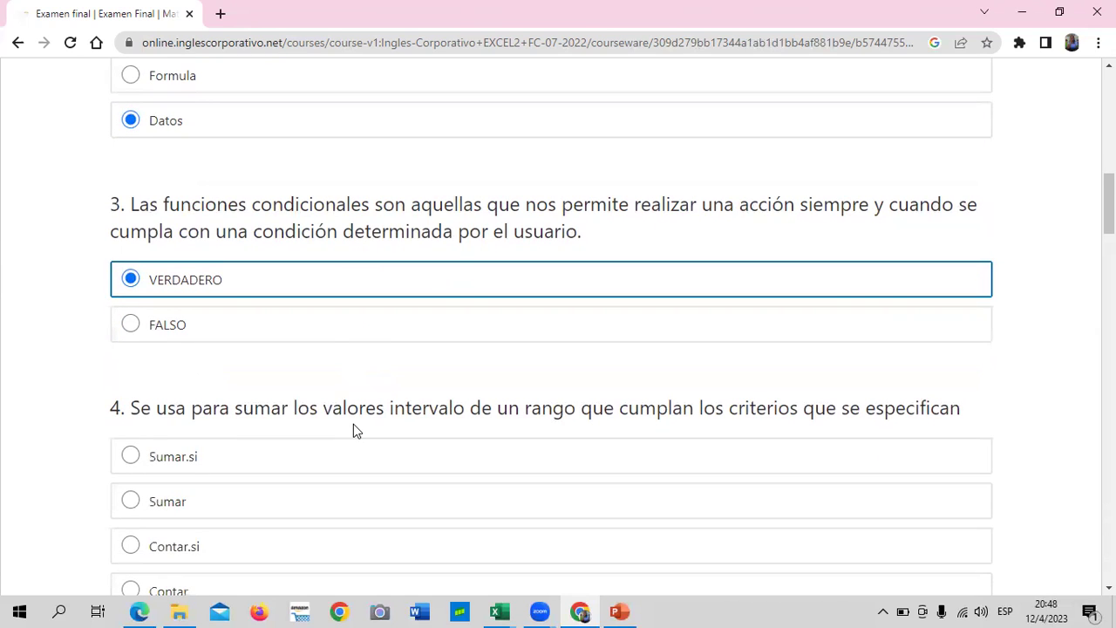
scroll(355, 431, "down", 1)
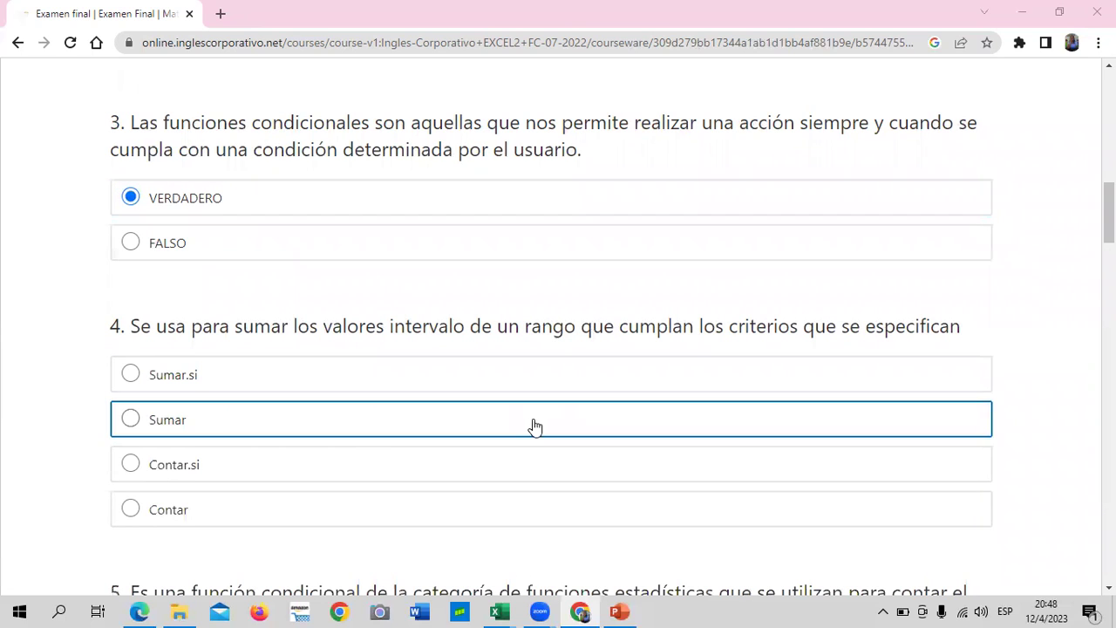
scroll(531, 427, "up", 1)
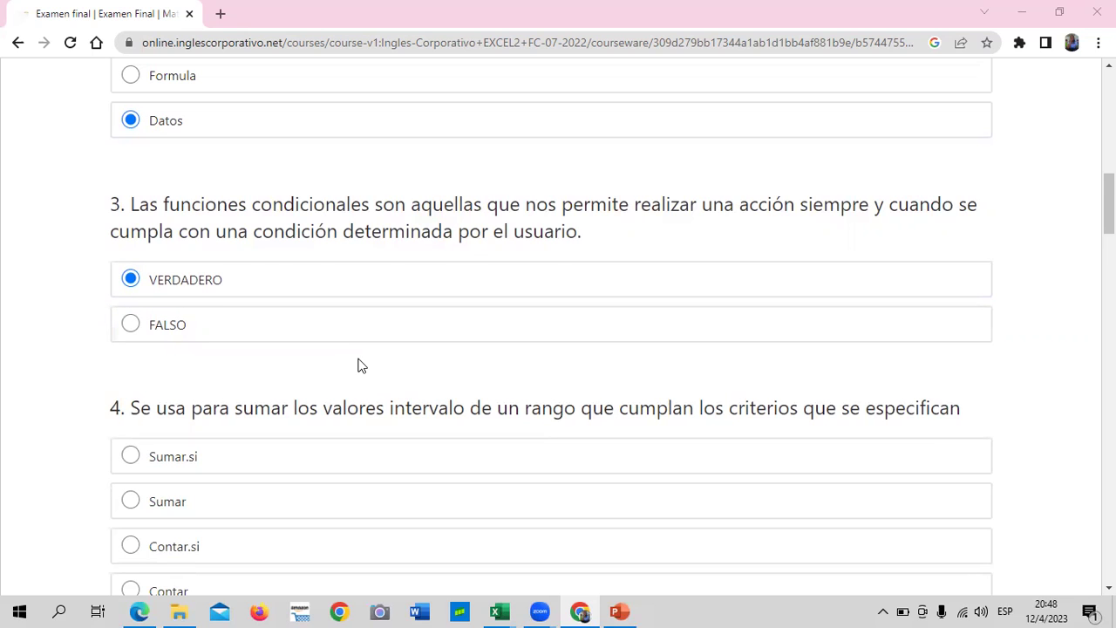
scroll(362, 365, "down", 1)
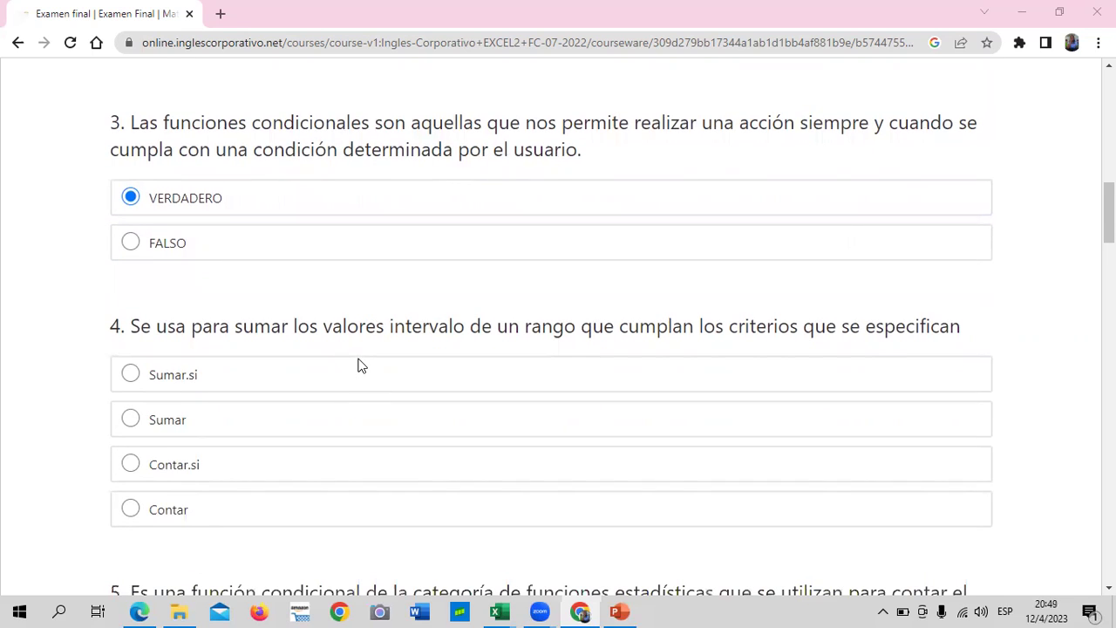
- Answer questions 4, 5 and 6 with Sumar.si, Contar.si and Detención respectively
left_click(133, 379)
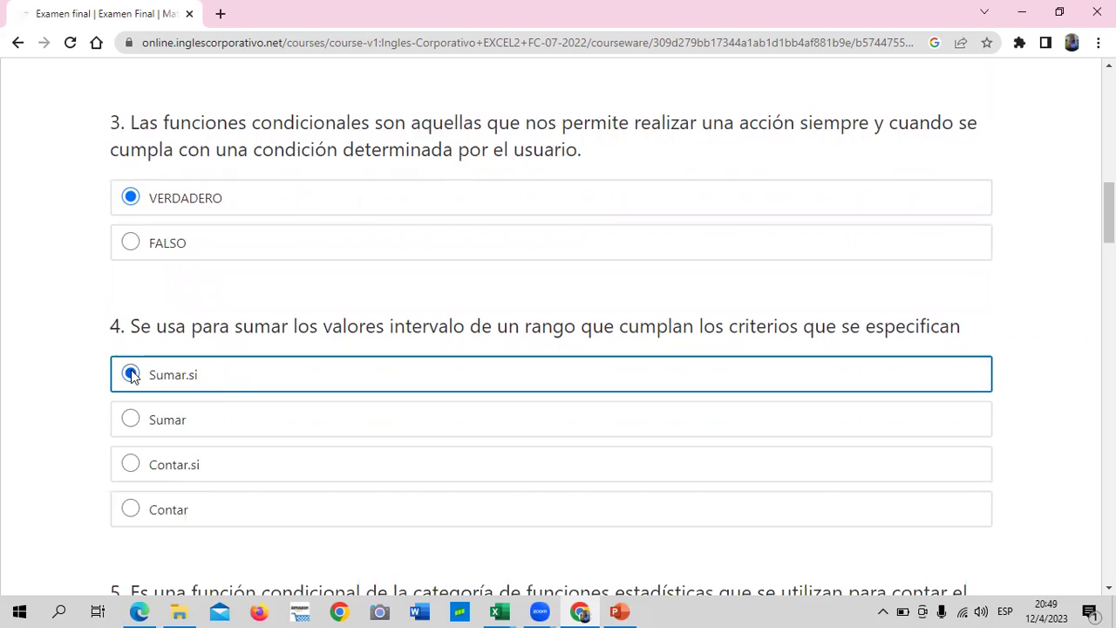
scroll(221, 376, "down", 2)
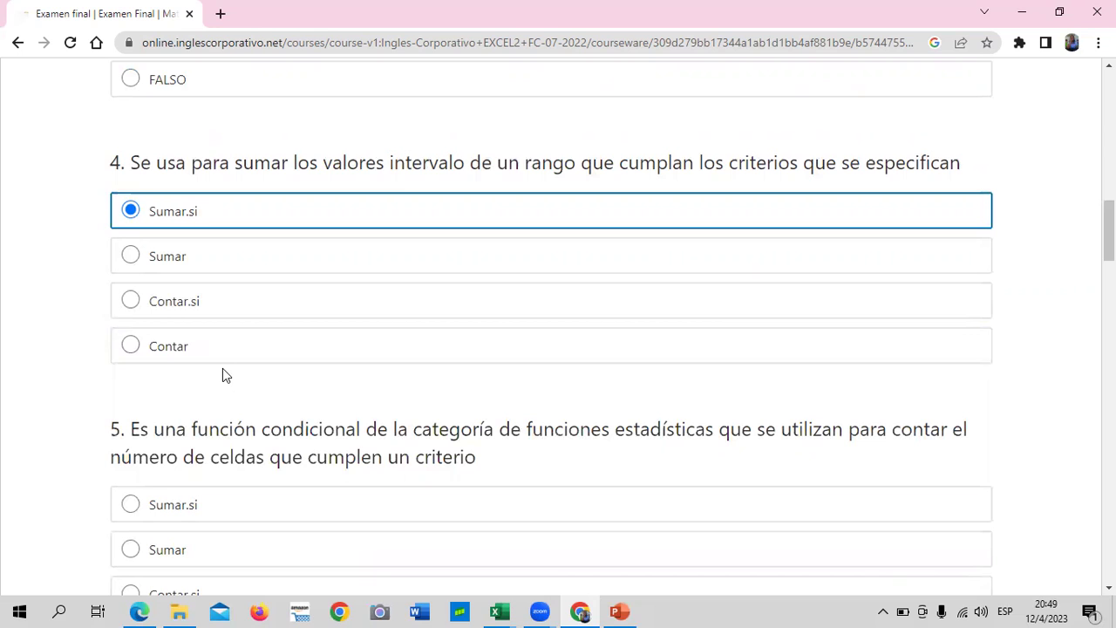
scroll(245, 422, "down", 2)
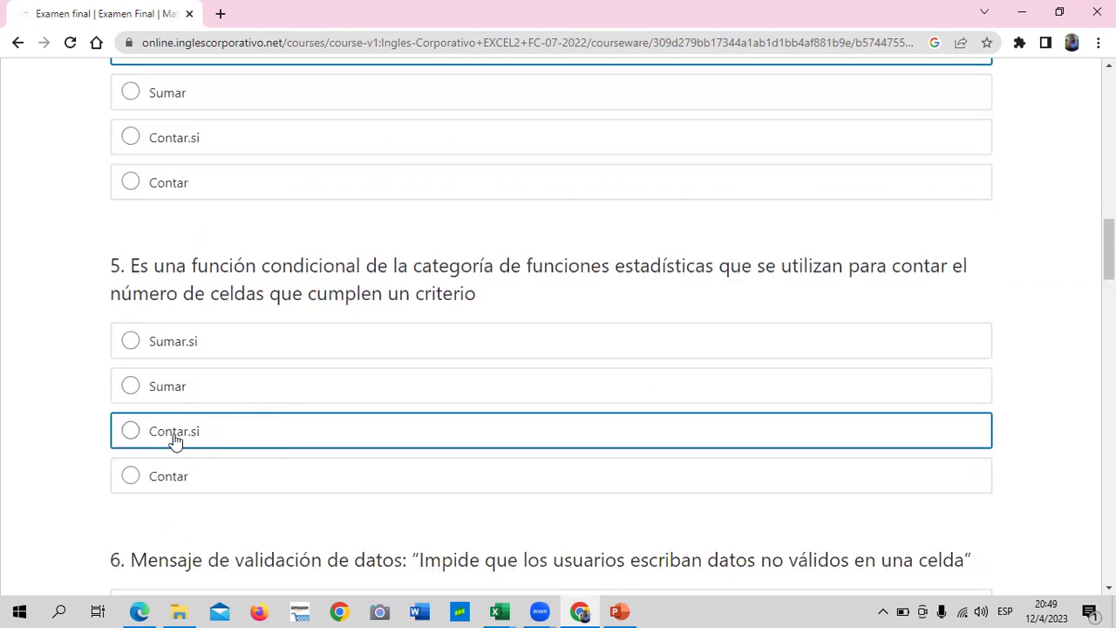
left_click(131, 431)
scroll(339, 466, "down", 1)
scroll(343, 467, "down", 1)
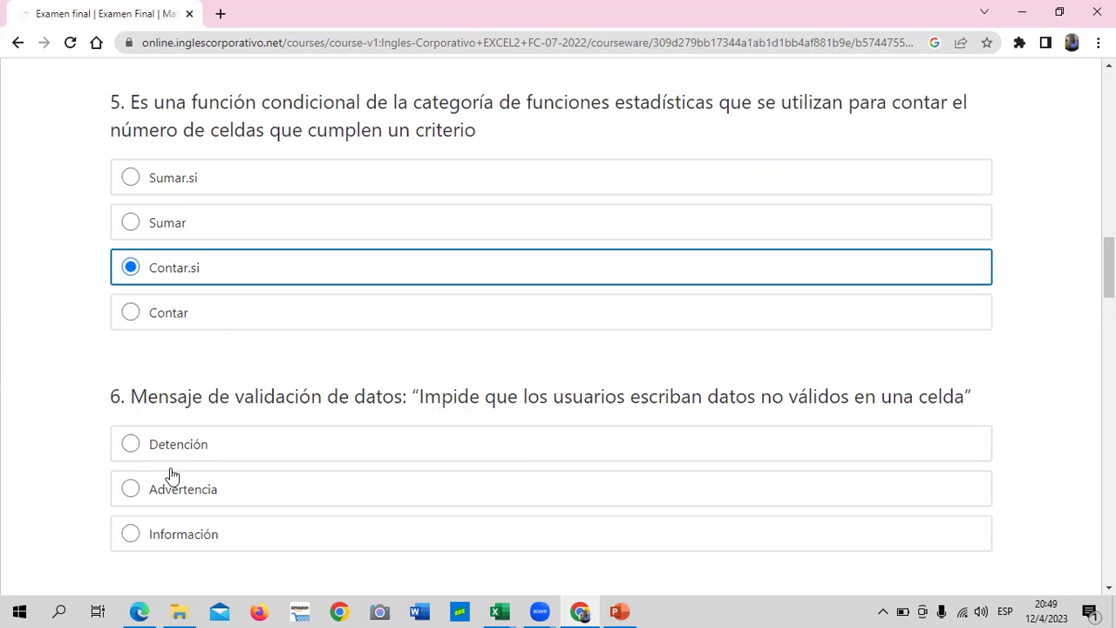
left_click(141, 453)
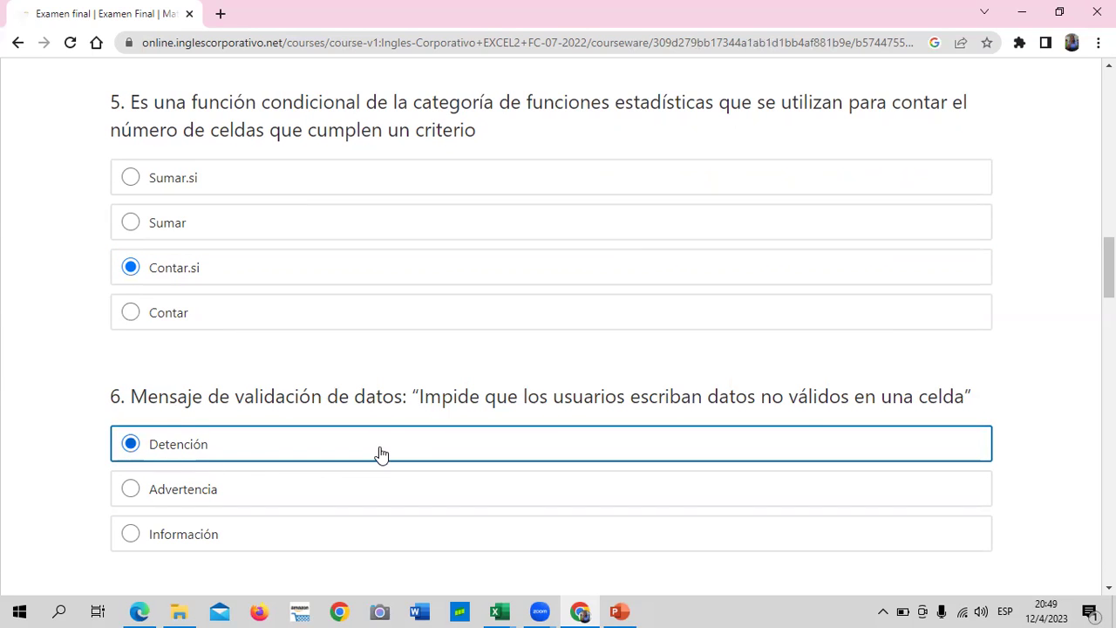
scroll(381, 453, "down", 1)
scroll(381, 453, "down", 2)
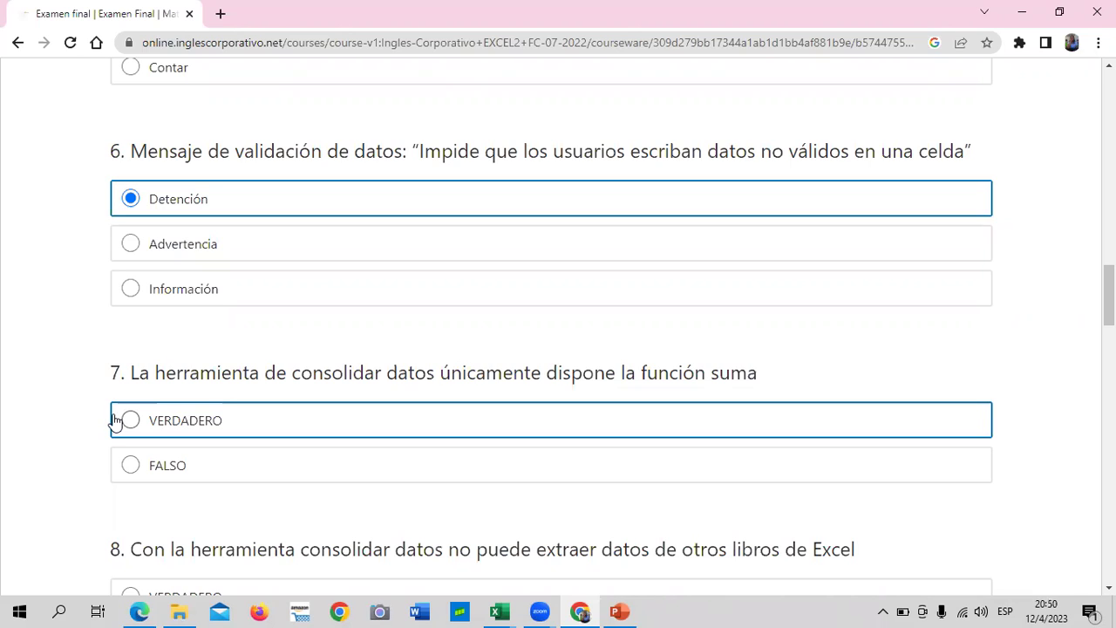
- Mark exam questions 7 and 8 as FALSO
left_click(135, 469)
scroll(348, 436, "down", 1)
scroll(348, 436, "down", 1)
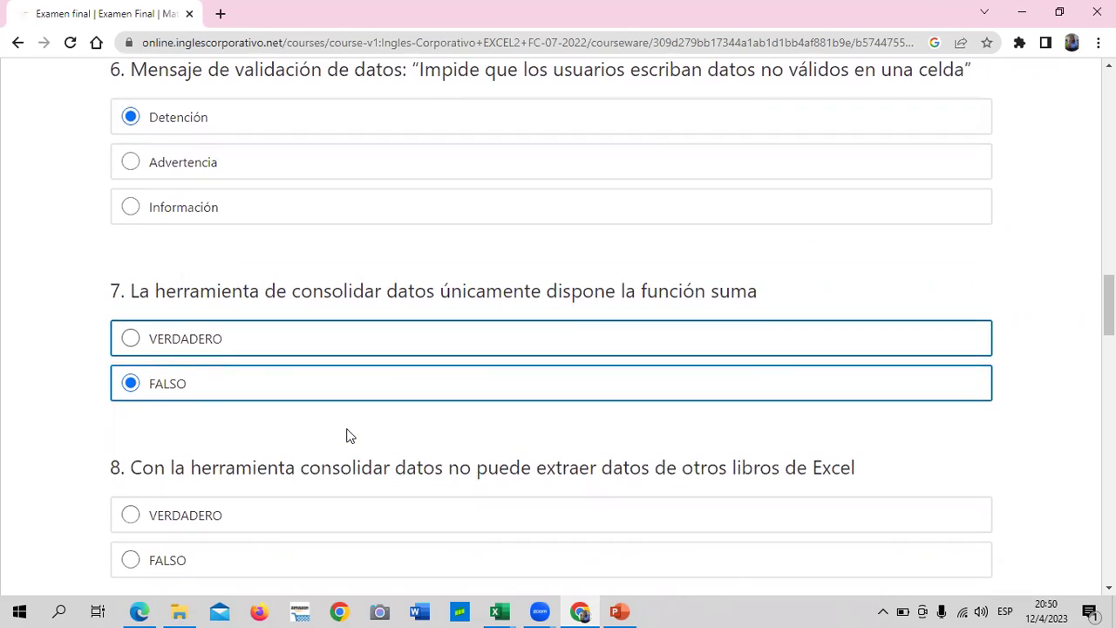
scroll(340, 421, "down", 1)
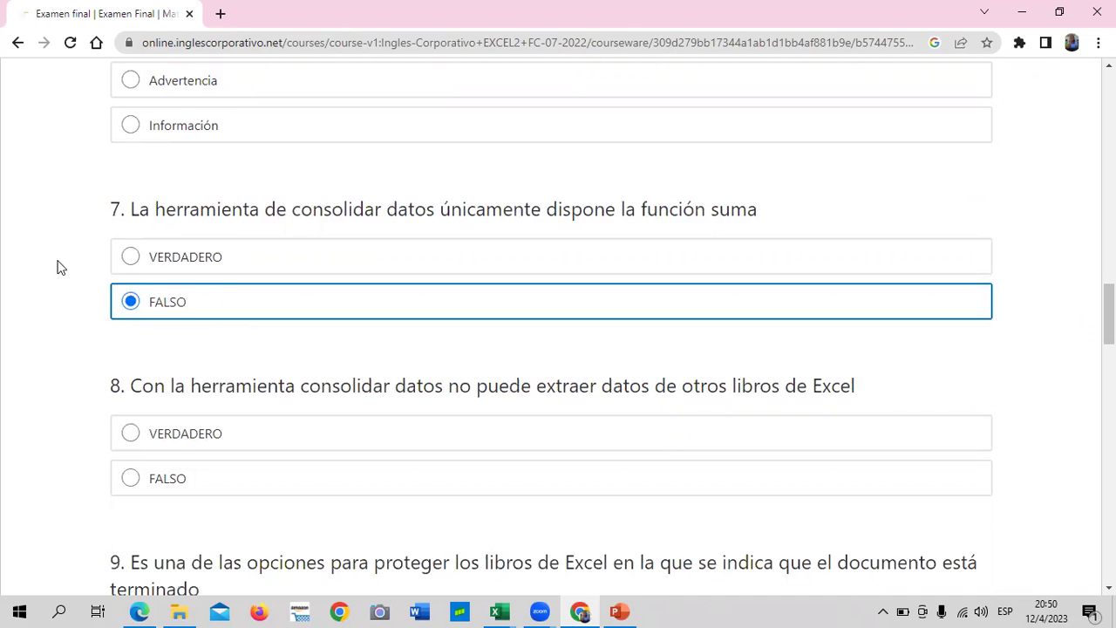
left_click(135, 482)
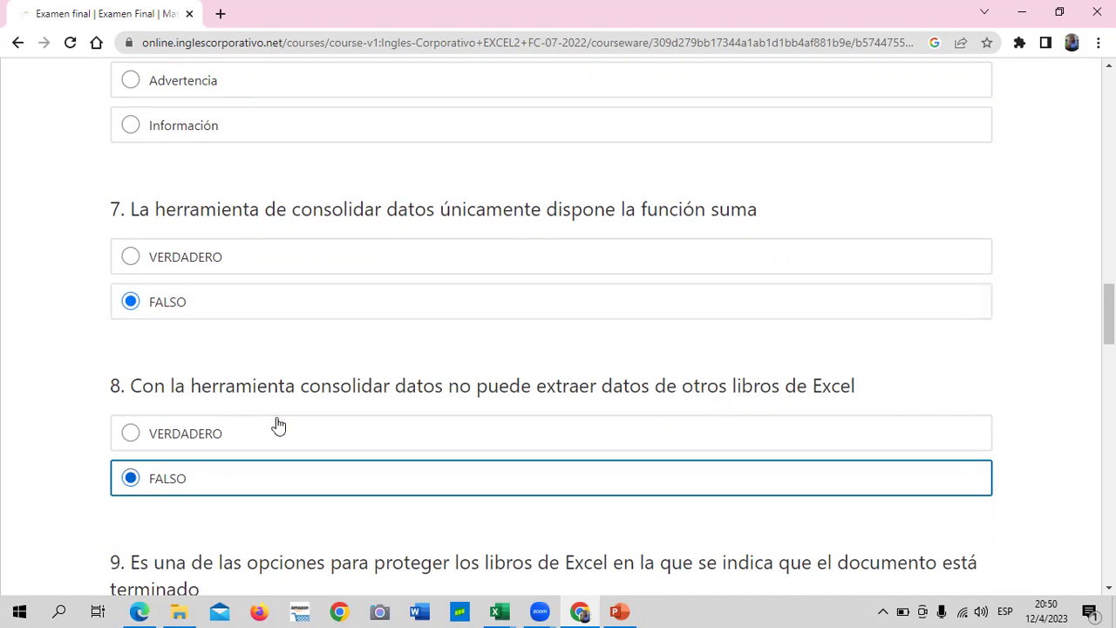
- Answer question 9, on protecting workbooks, with Marcar como final
scroll(278, 426, "down", 2)
scroll(280, 420, "up", 1)
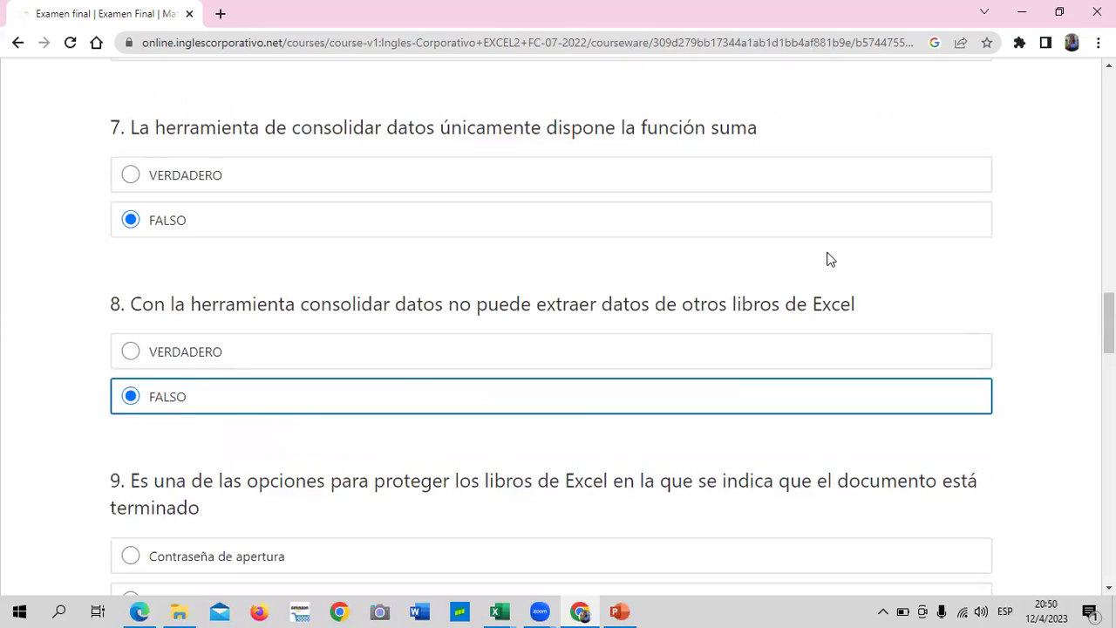
scroll(577, 415, "down", 1)
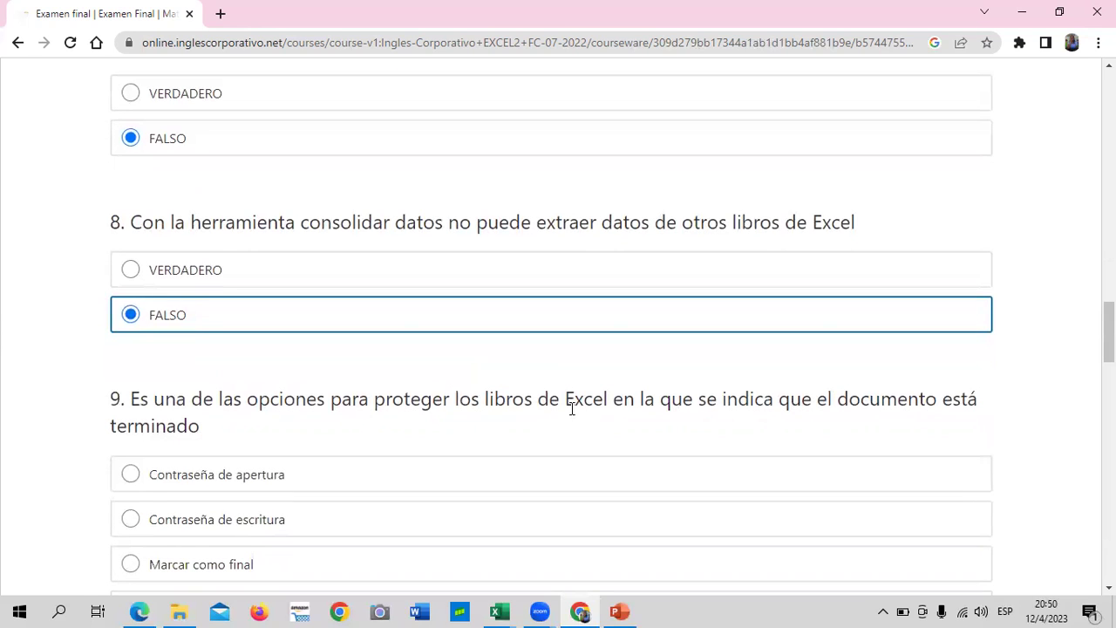
scroll(494, 393, "down", 1)
scroll(494, 404, "up", 1)
scroll(397, 433, "down", 1)
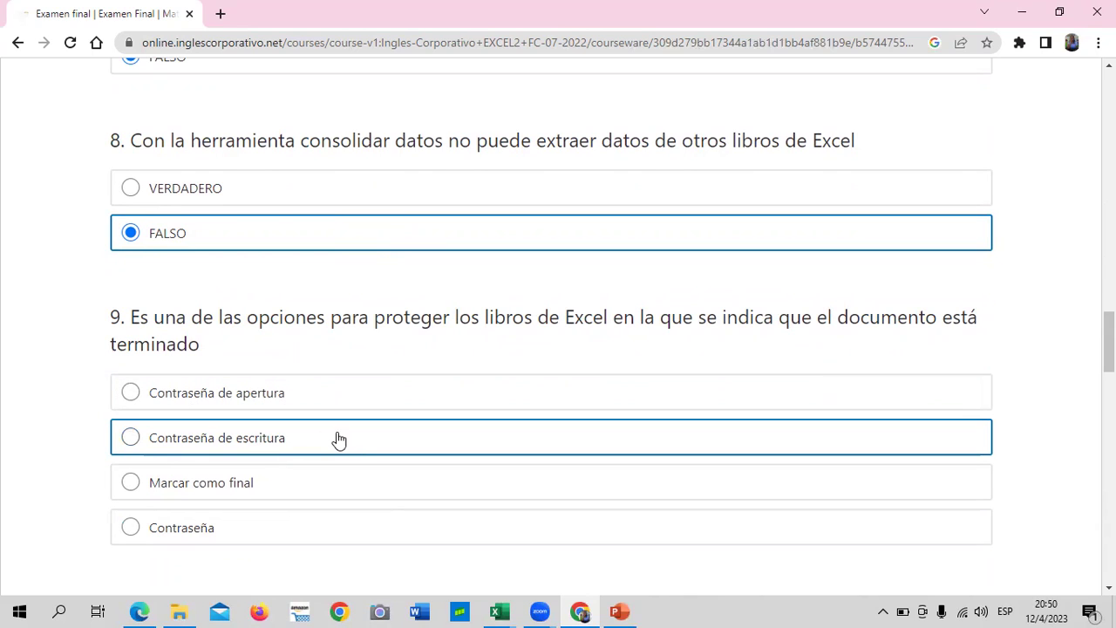
left_click(130, 485)
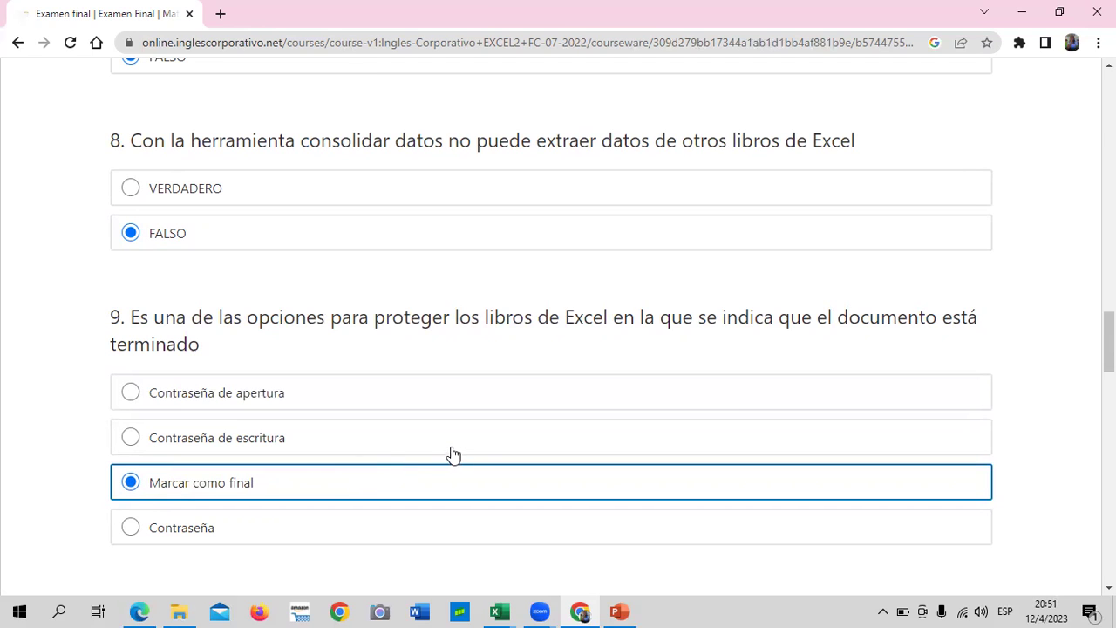
scroll(479, 454, "down", 2)
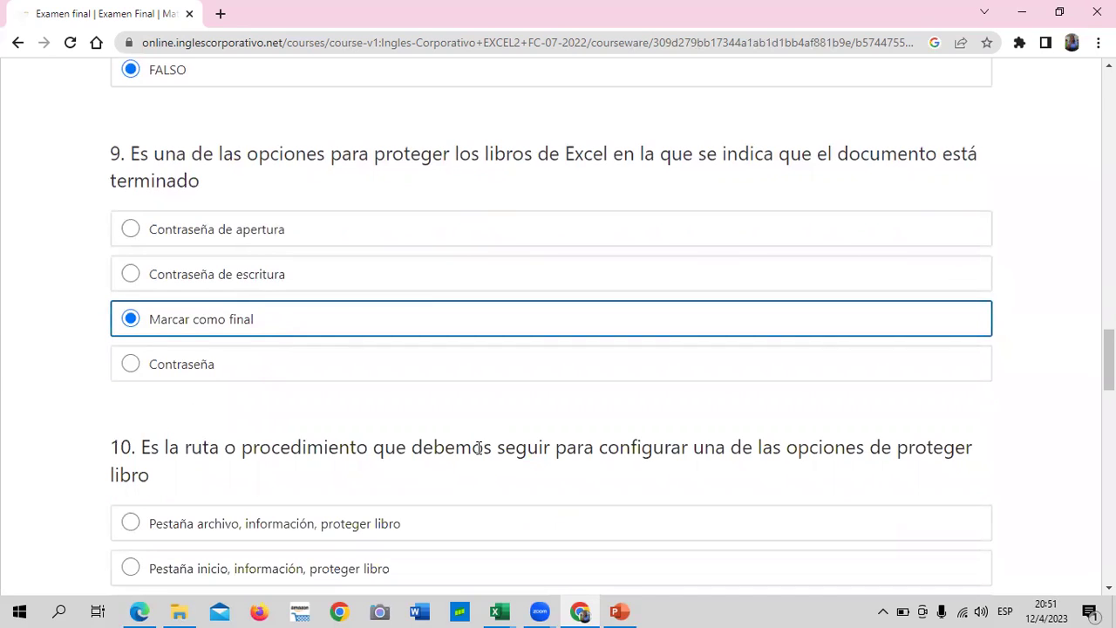
scroll(489, 448, "down", 1)
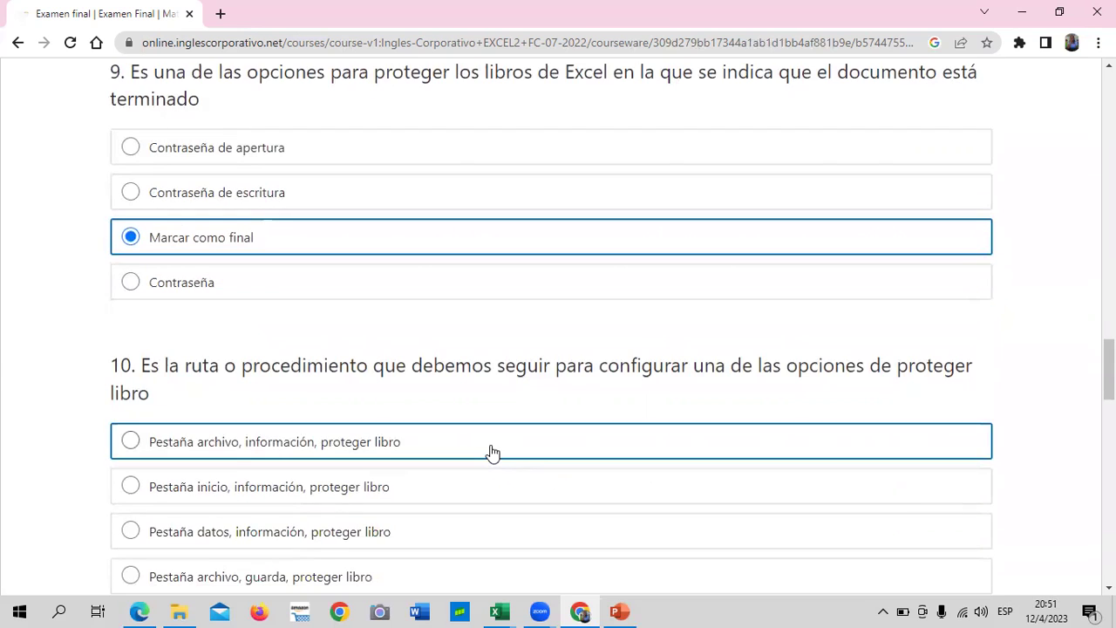
scroll(460, 364, "up", 1)
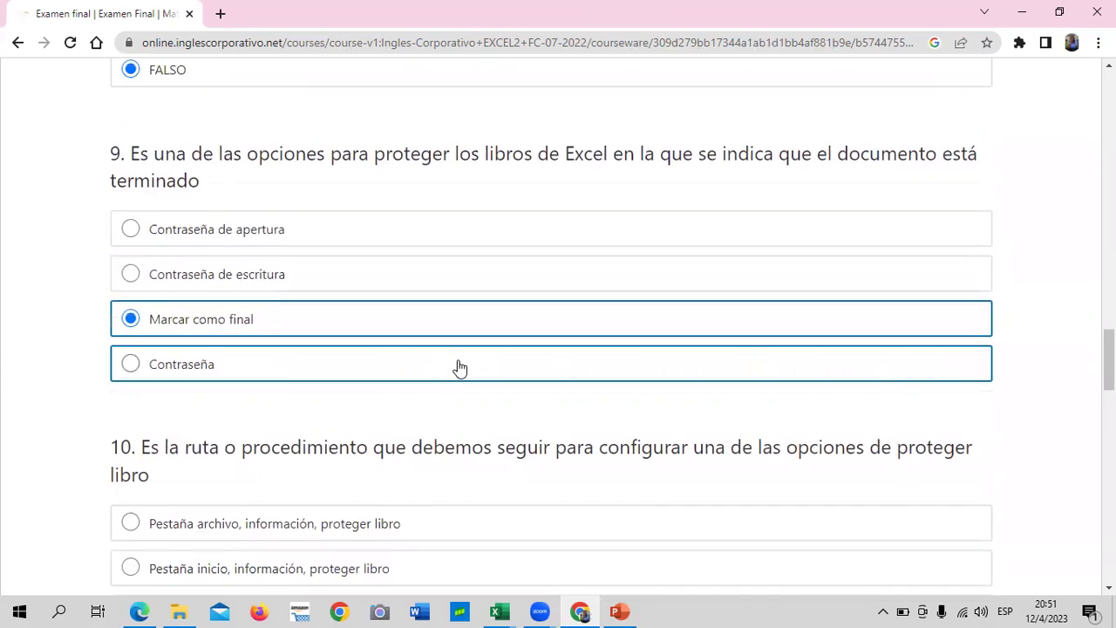
scroll(459, 366, "down", 2)
scroll(466, 376, "up", 1)
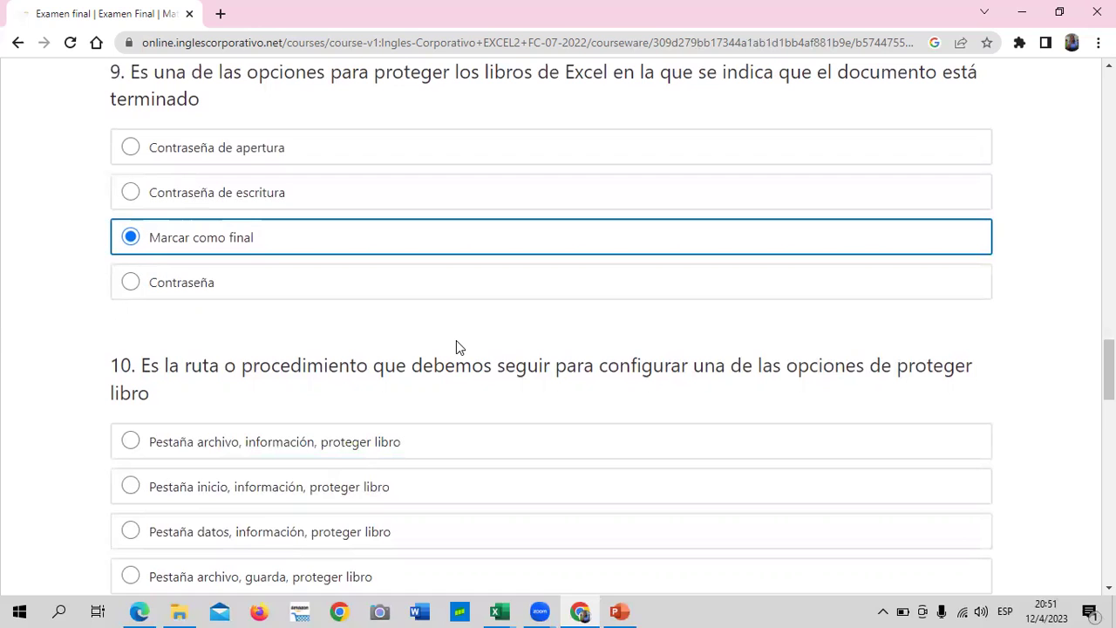
scroll(456, 341, "up", 1)
scroll(351, 369, "down", 1)
scroll(351, 369, "down", 1)
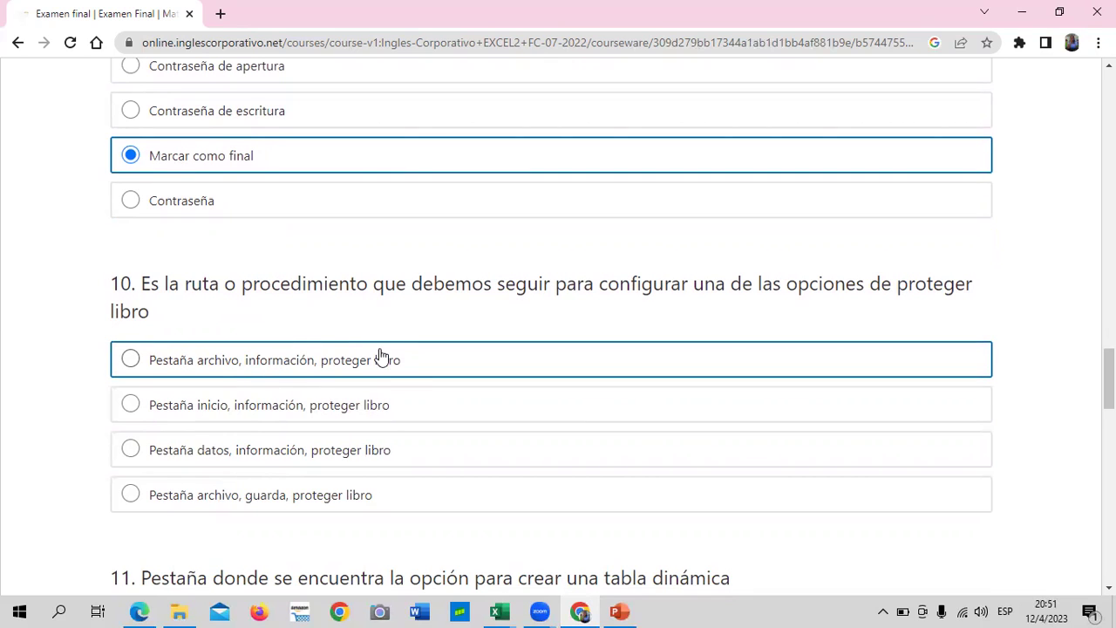
left_click(130, 360)
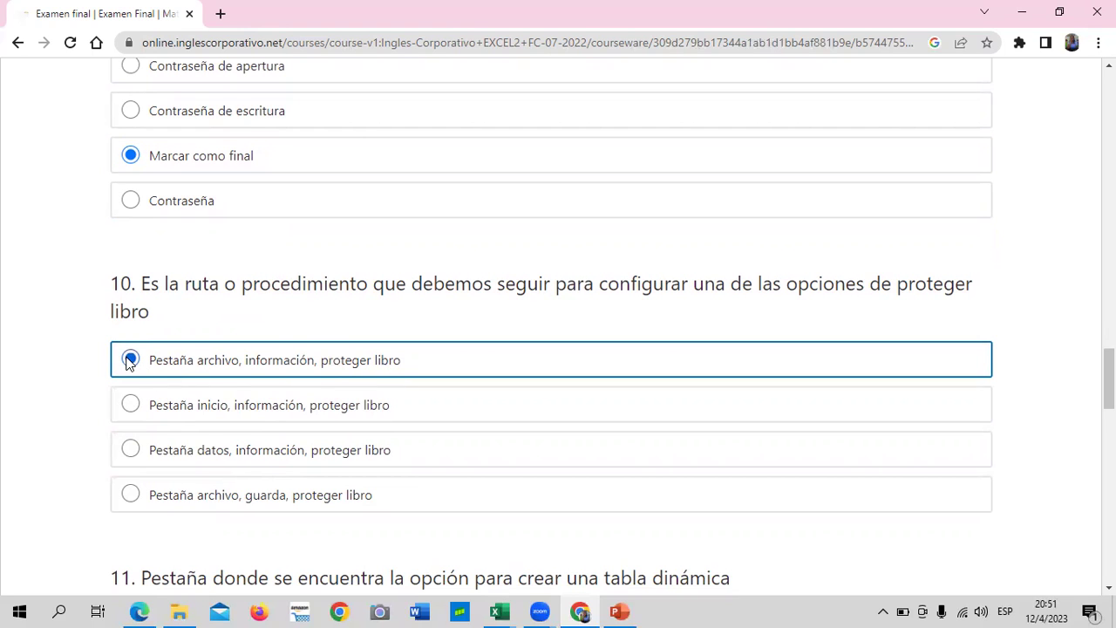
scroll(268, 390, "down", 1)
scroll(268, 391, "down", 1)
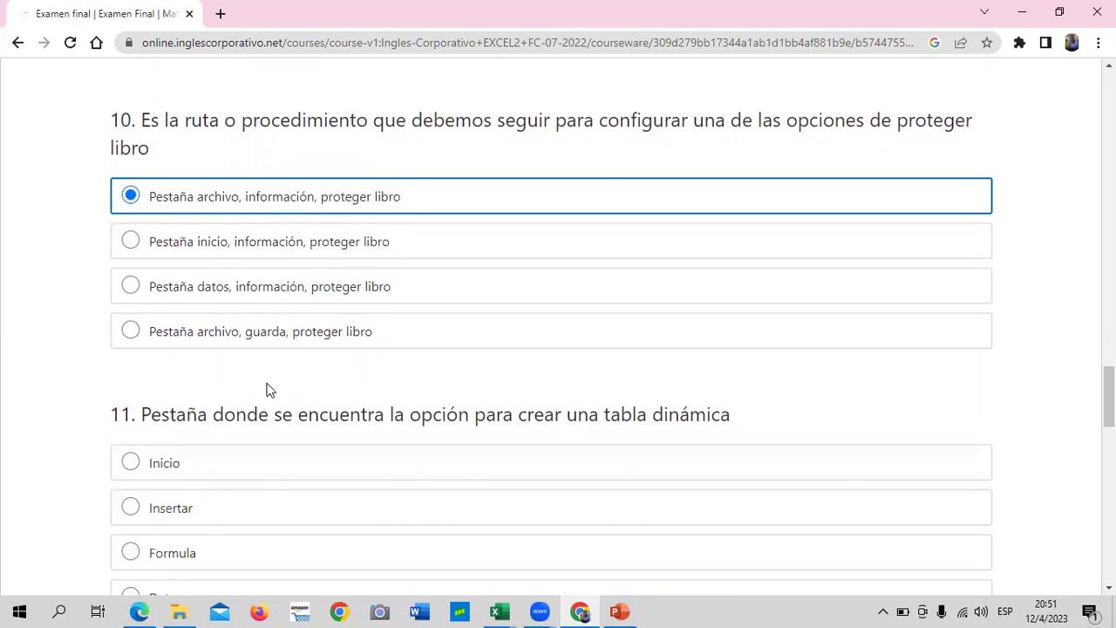
scroll(462, 380, "down", 1)
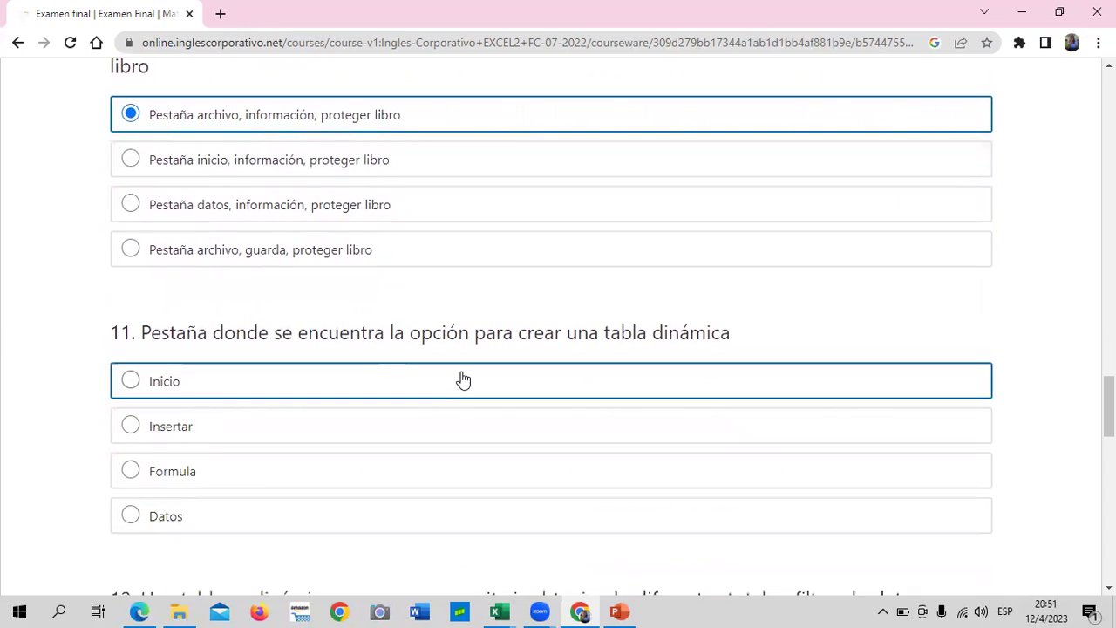
scroll(462, 378, "up", 1)
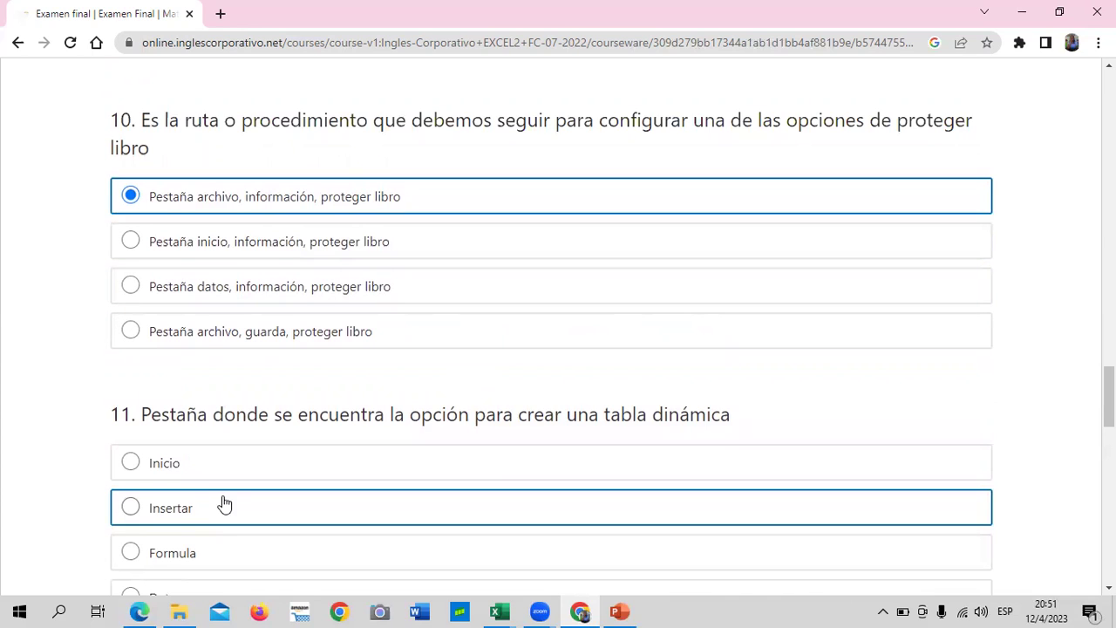
left_click(132, 508)
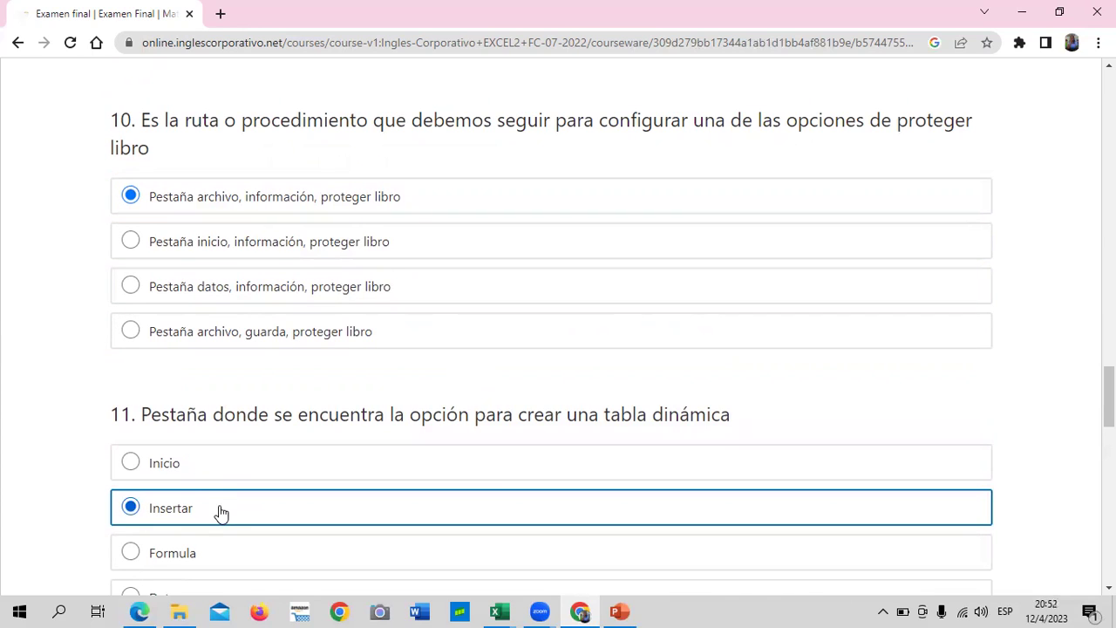
scroll(253, 487, "down", 1)
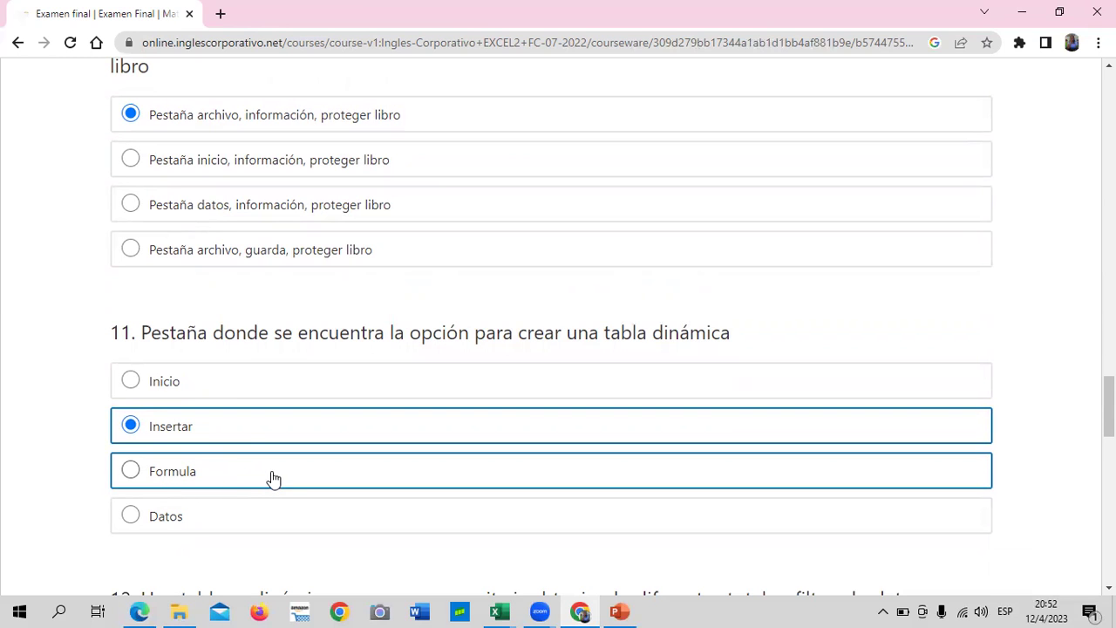
scroll(273, 478, "down", 1)
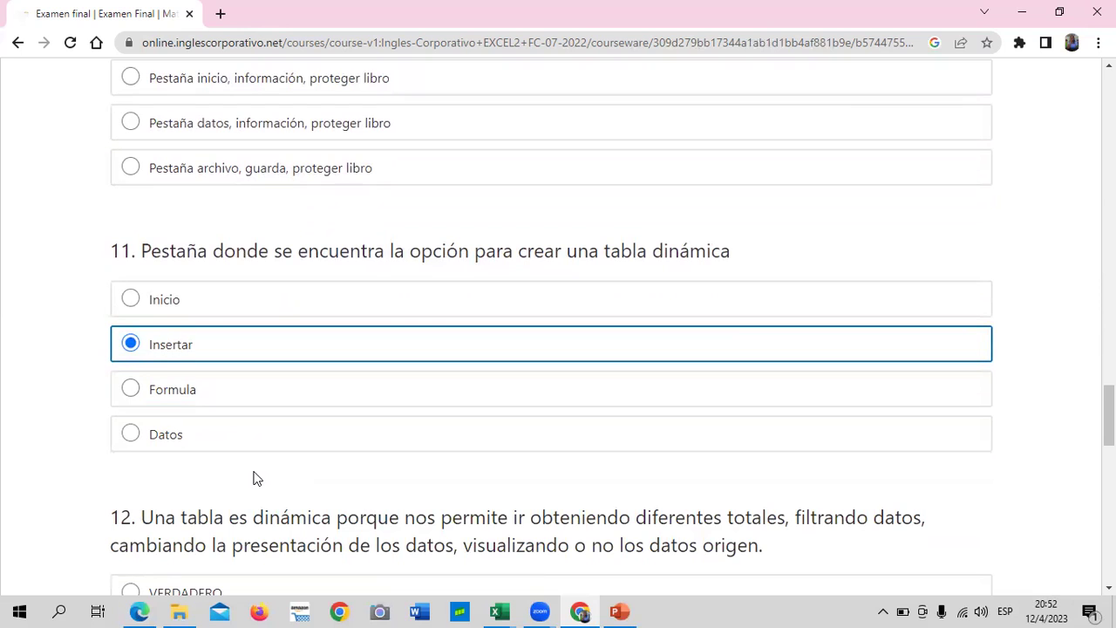
scroll(250, 479, "down", 1)
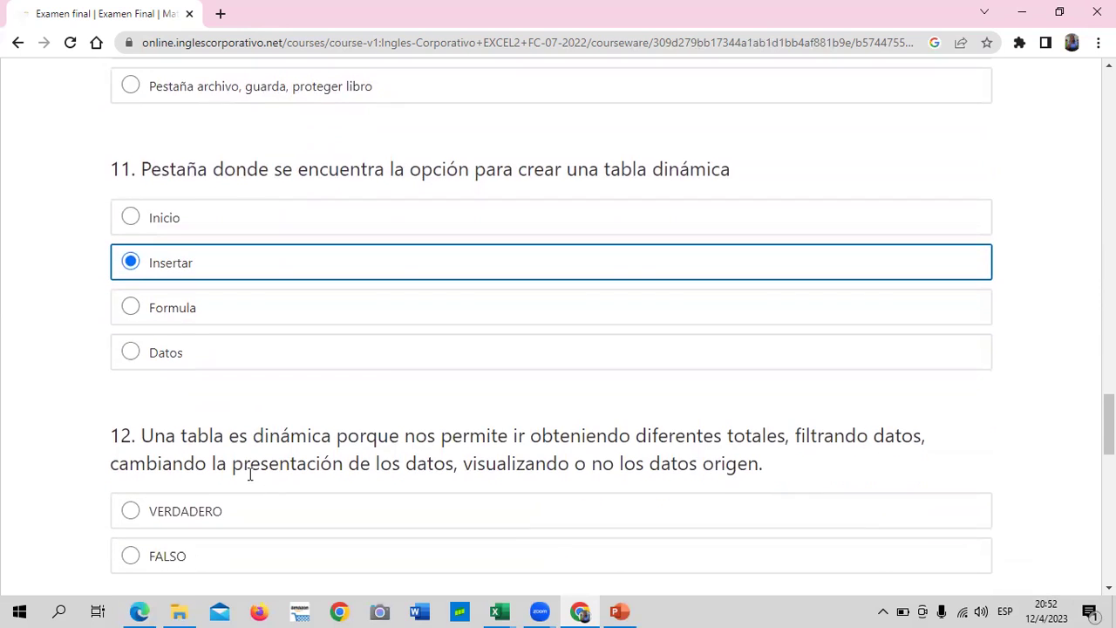
scroll(251, 479, "down", 1)
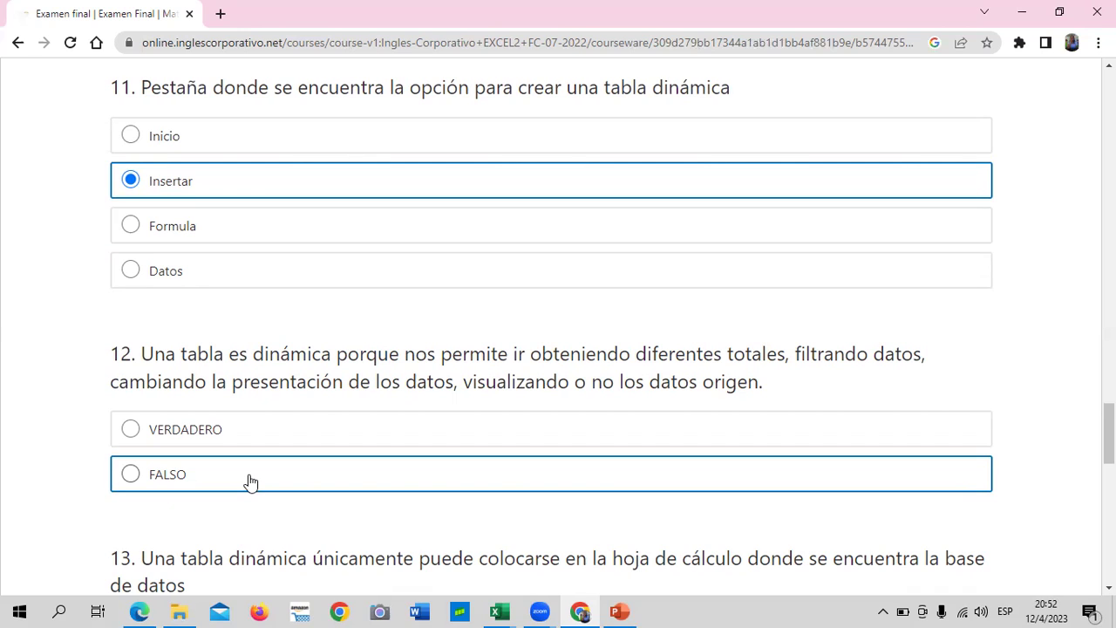
- Answer question 12 VERDADERO, question 13 FALSO and question 14 Gráfico dinámico
left_click(137, 431)
scroll(337, 436, "down", 1)
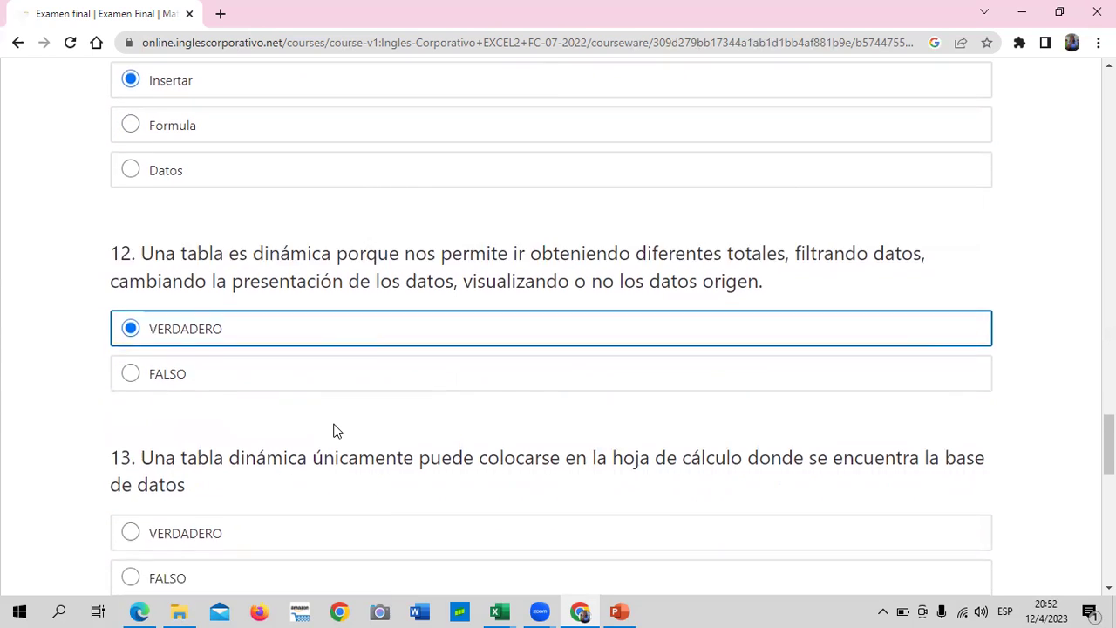
scroll(334, 431, "down", 1)
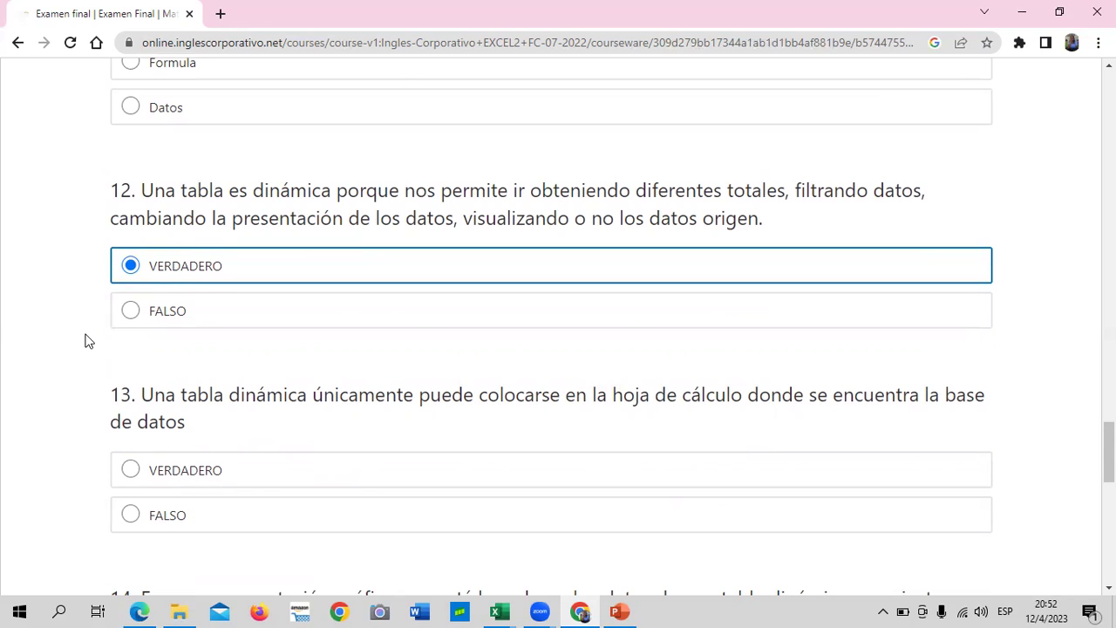
left_click(131, 518)
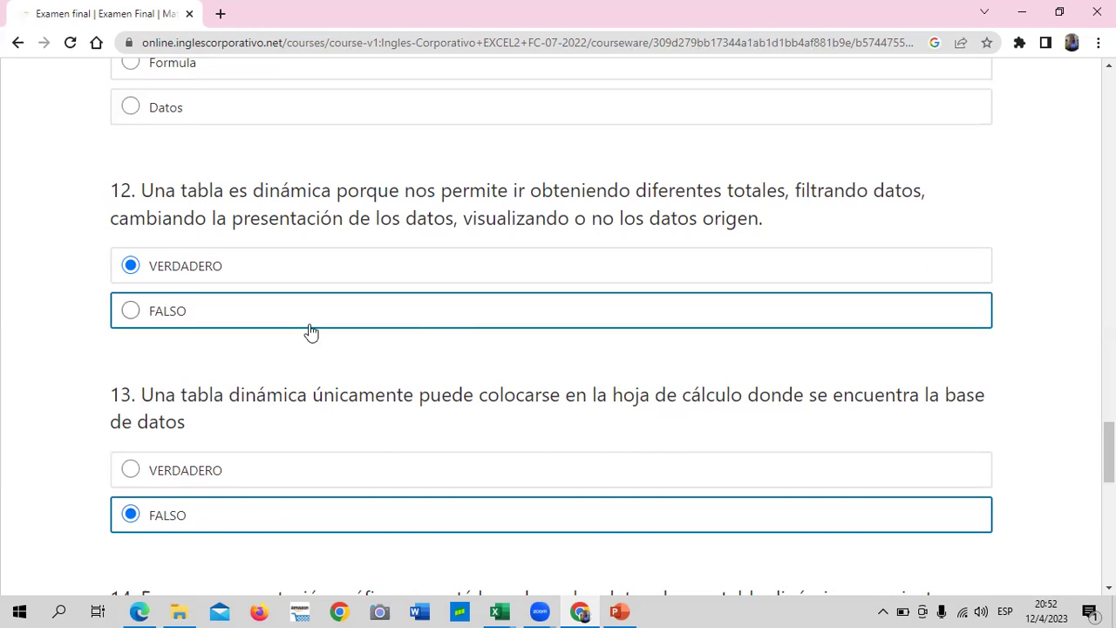
scroll(367, 389, "down", 2)
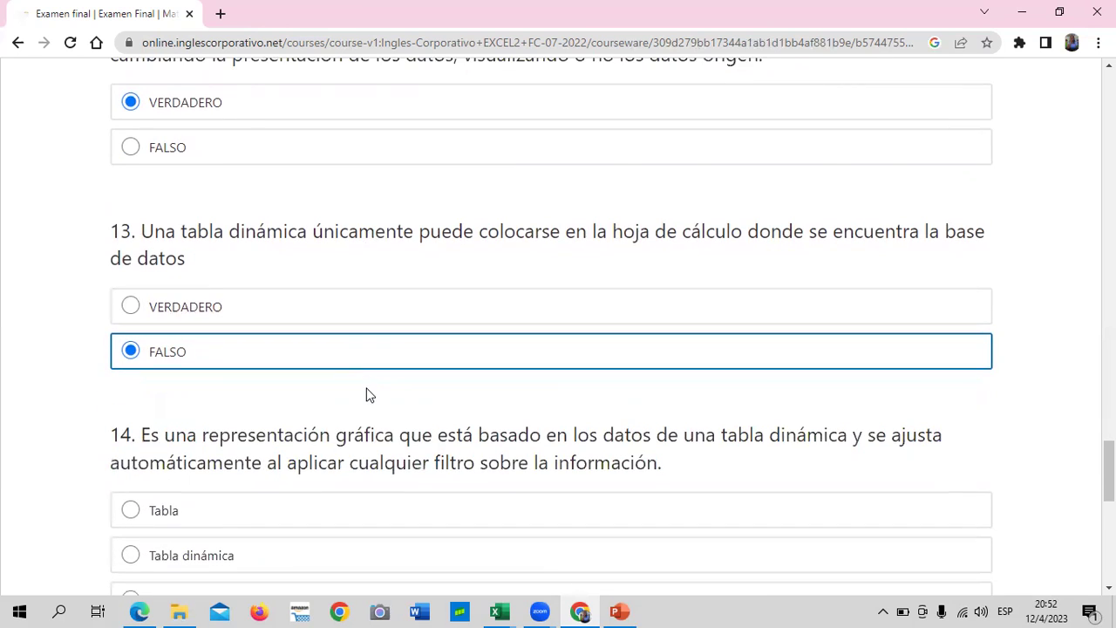
scroll(366, 395, "down", 1)
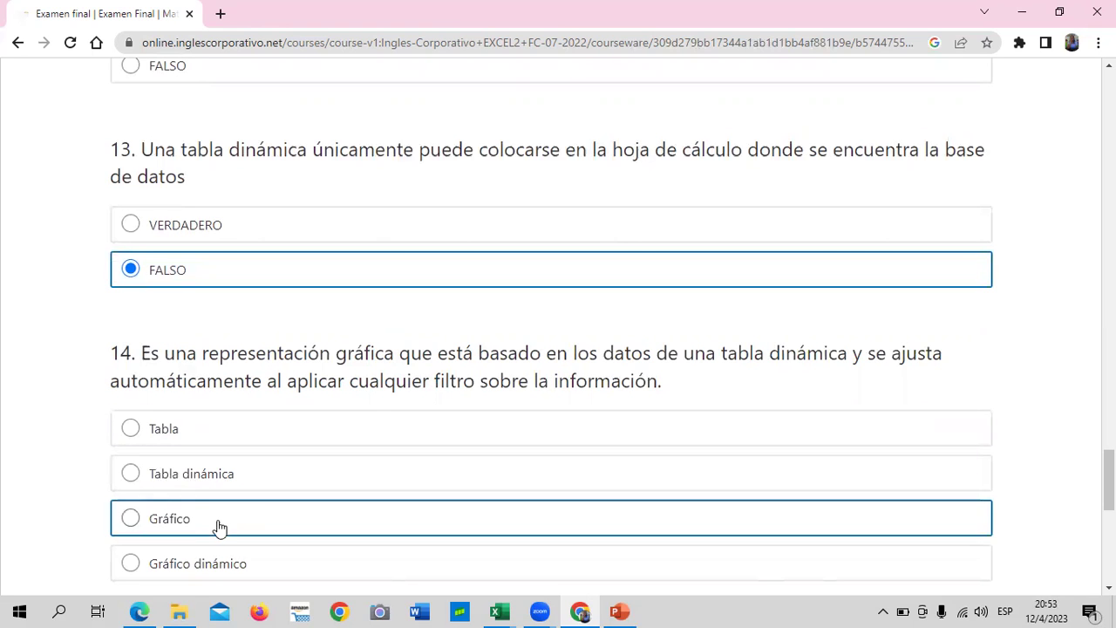
scroll(192, 523, "down", 1)
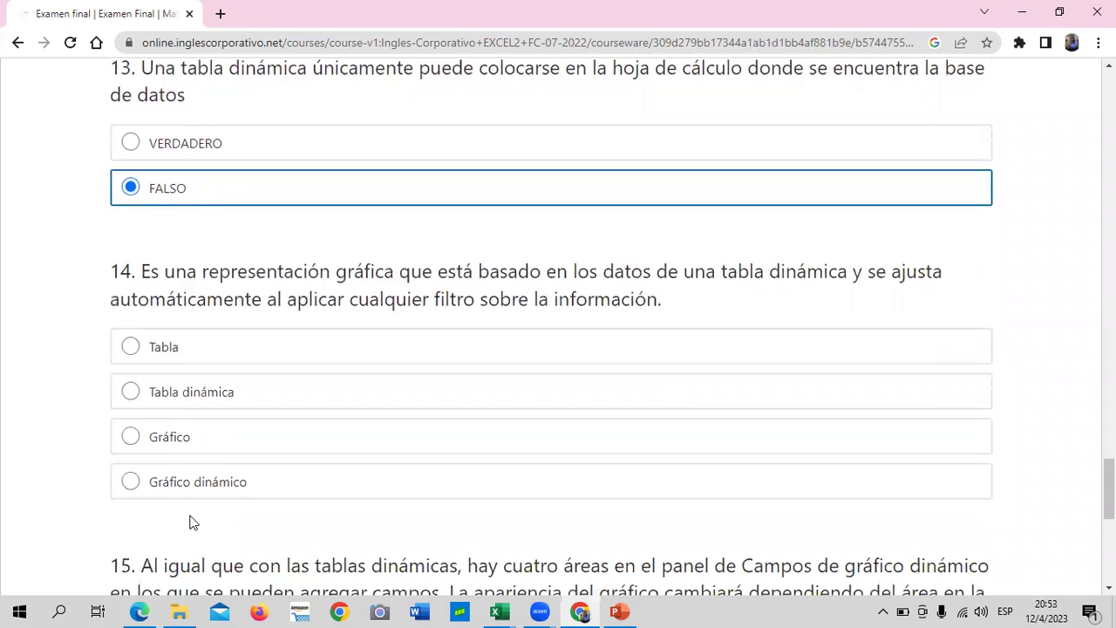
left_click(133, 484)
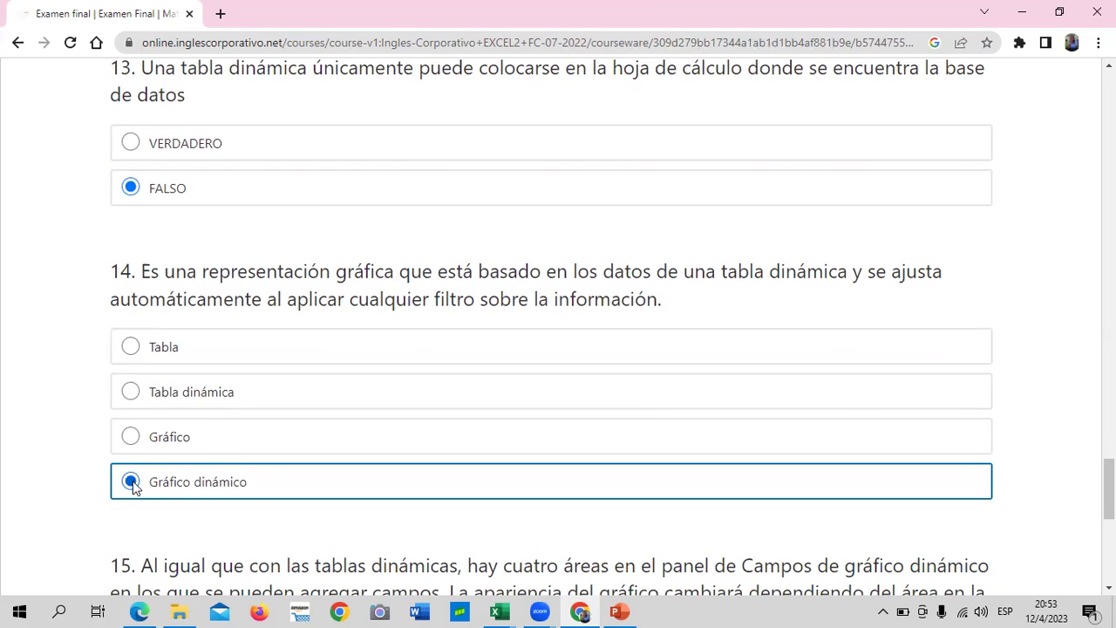
- Select VERDADERO for question 15, completing every exam answer
scroll(287, 459, "down", 2)
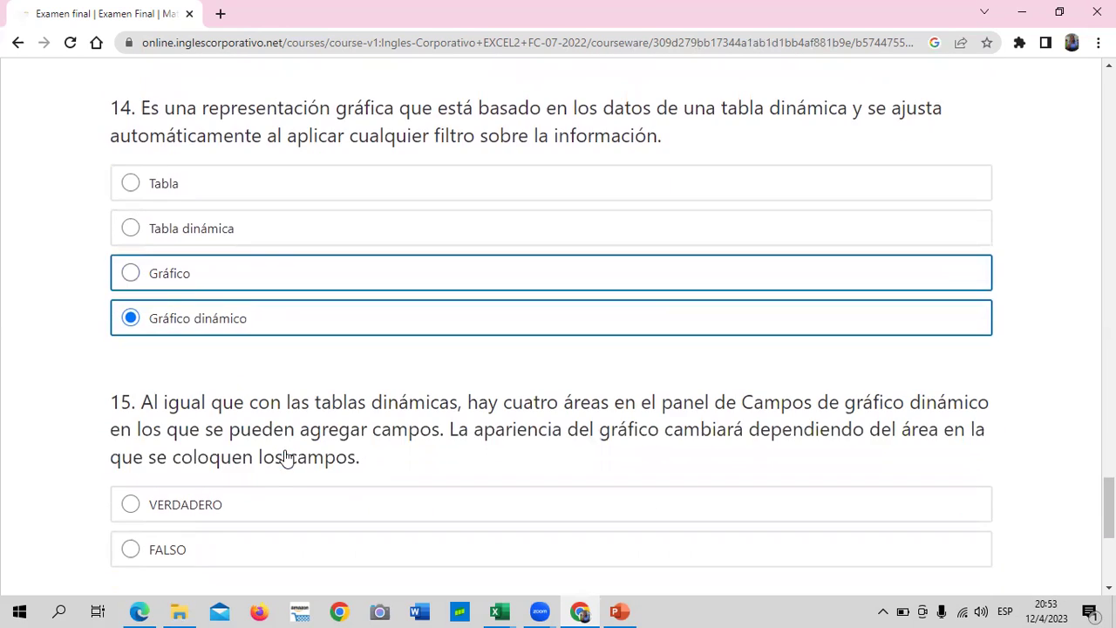
scroll(287, 458, "down", 1)
scroll(287, 459, "up", 1)
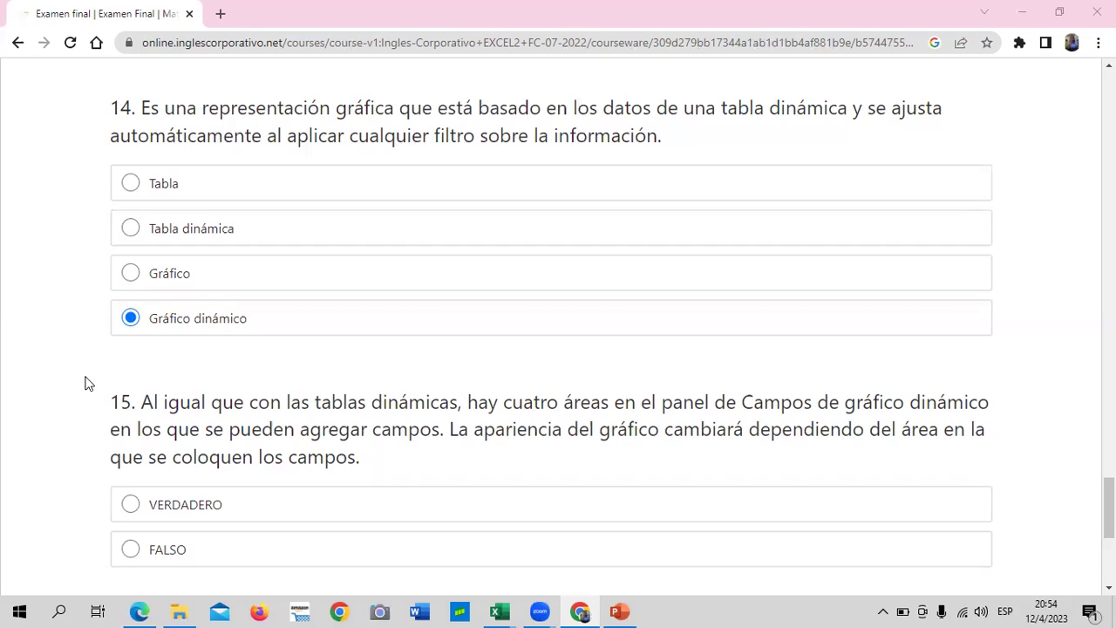
left_click(130, 505)
scroll(471, 421, "down", 3)
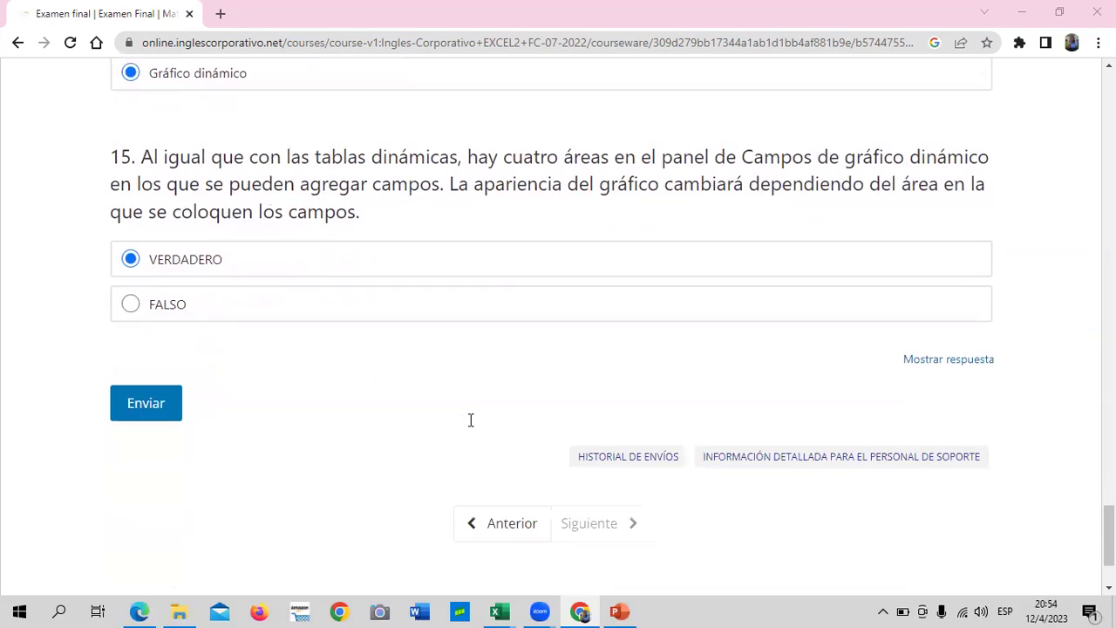
scroll(610, 393, "up", 1)
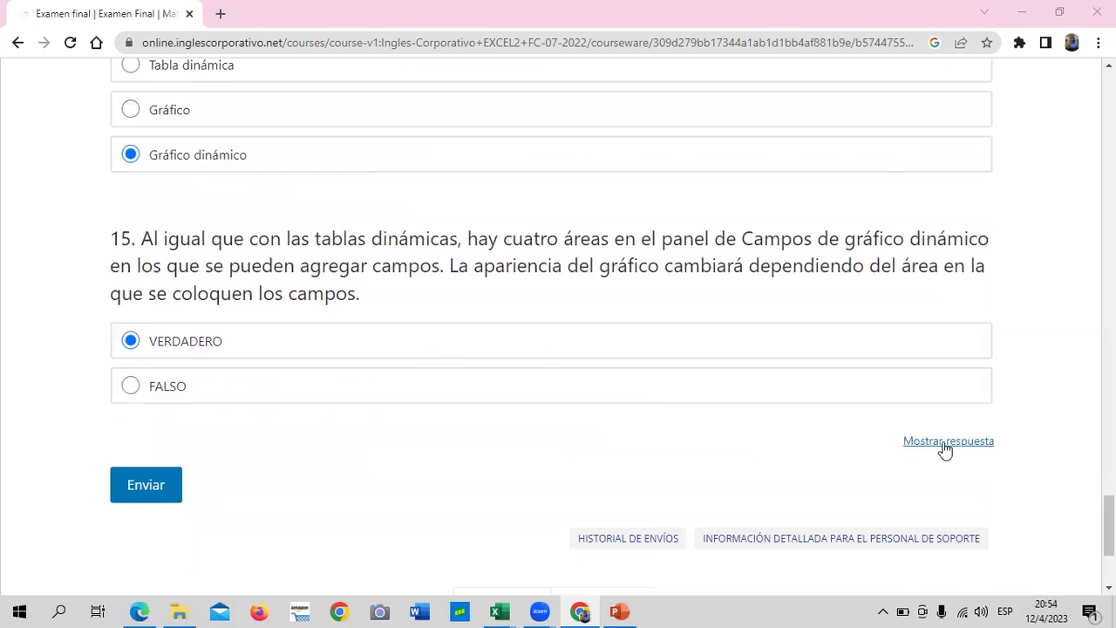
- Use Mostrar respuesta and return to question 1 to see each answer's green check
left_click(944, 443)
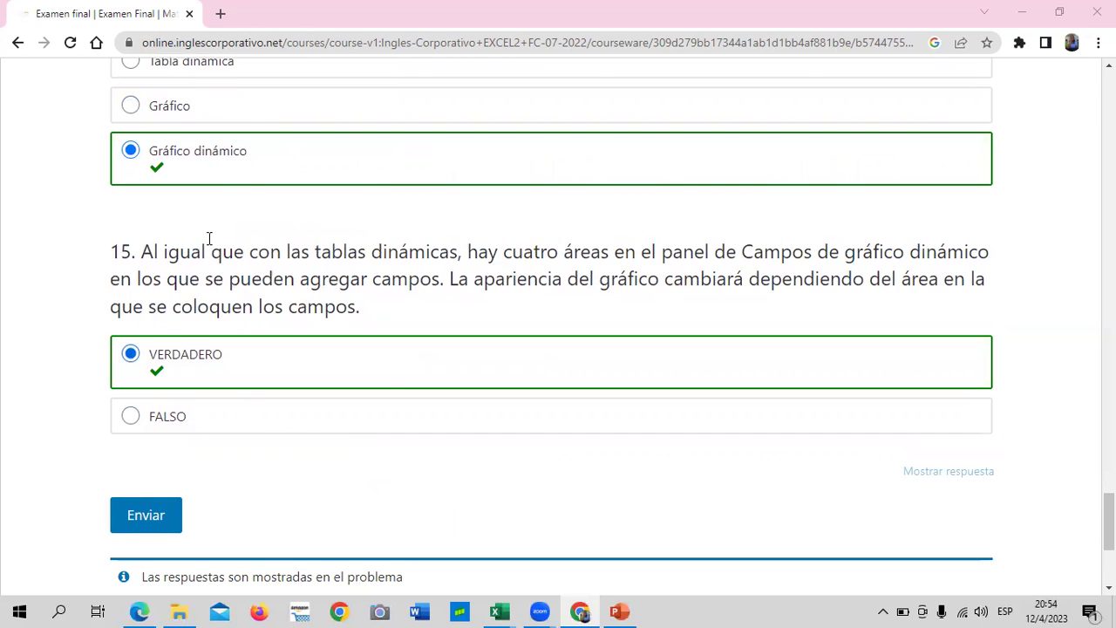
scroll(393, 410, "up", 1)
scroll(384, 471, "up", 1)
scroll(362, 478, "up", 2)
scroll(363, 478, "up", 1)
scroll(364, 479, "up", 2)
scroll(364, 478, "up", 2)
scroll(364, 479, "up", 1)
scroll(364, 479, "up", 2)
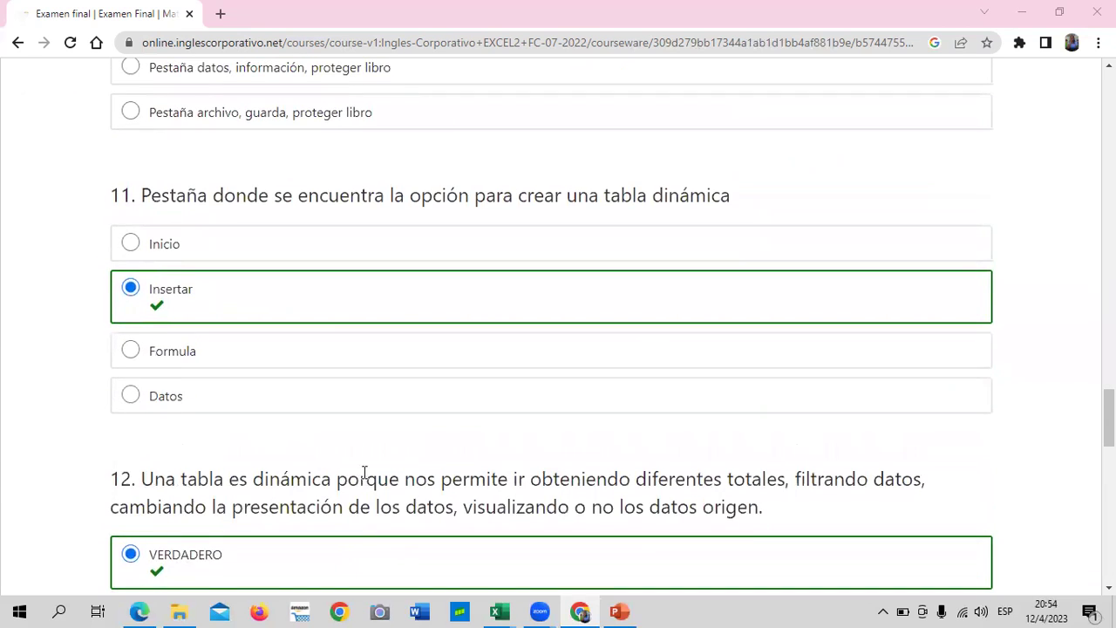
scroll(364, 473, "up", 1)
scroll(364, 473, "up", 2)
scroll(364, 472, "up", 1)
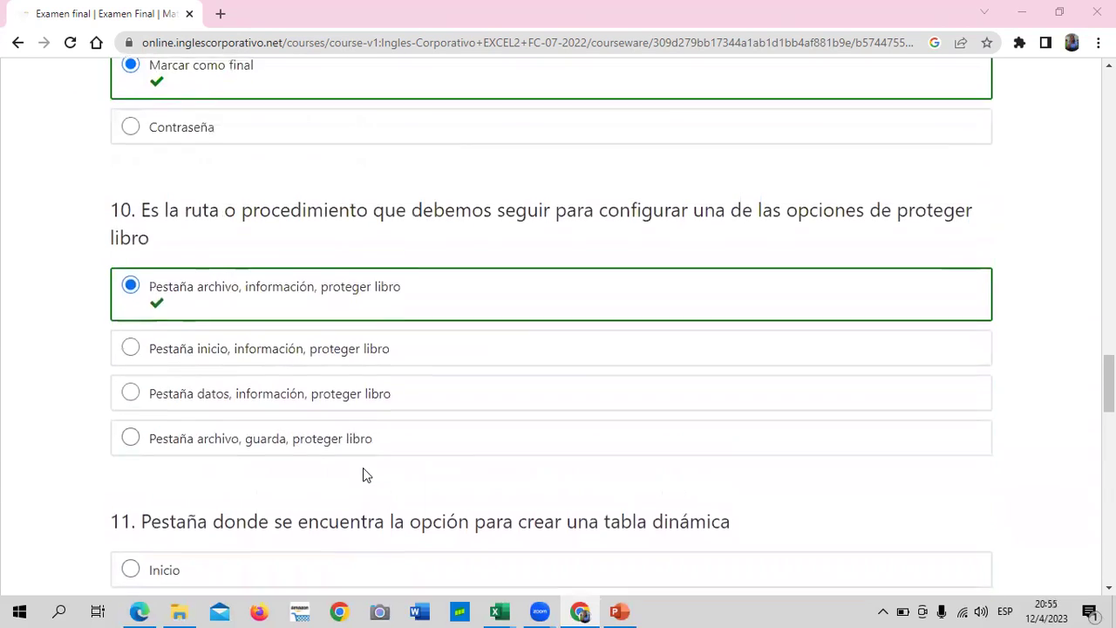
scroll(364, 475, "up", 1)
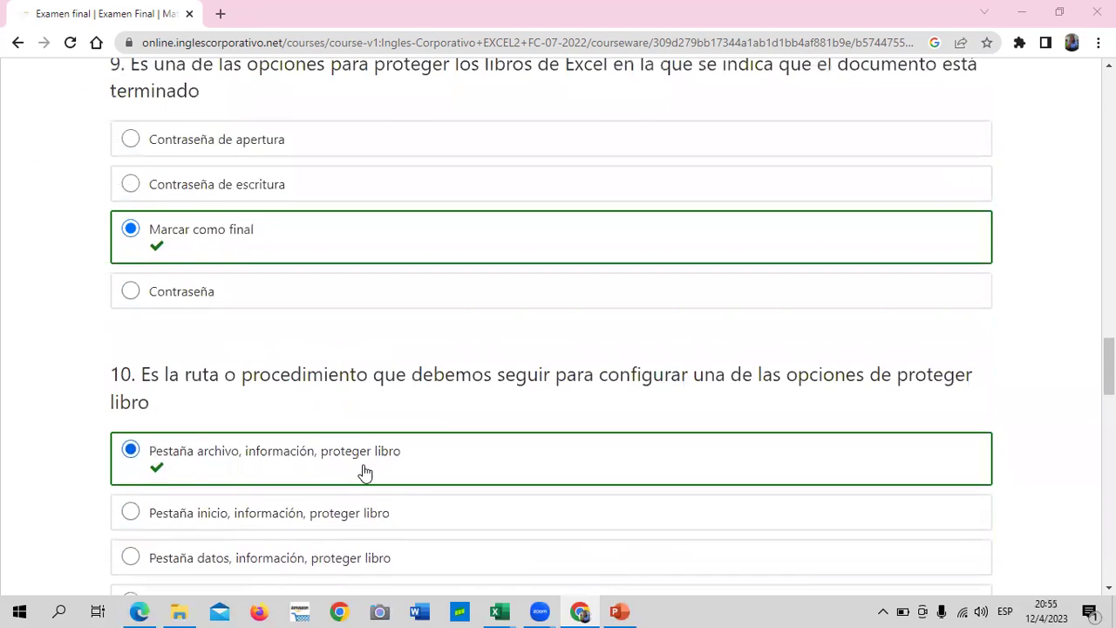
scroll(364, 472, "up", 1)
scroll(364, 472, "up", 1)
scroll(365, 472, "up", 1)
scroll(365, 471, "up", 1)
scroll(365, 468, "up", 1)
scroll(364, 469, "up", 2)
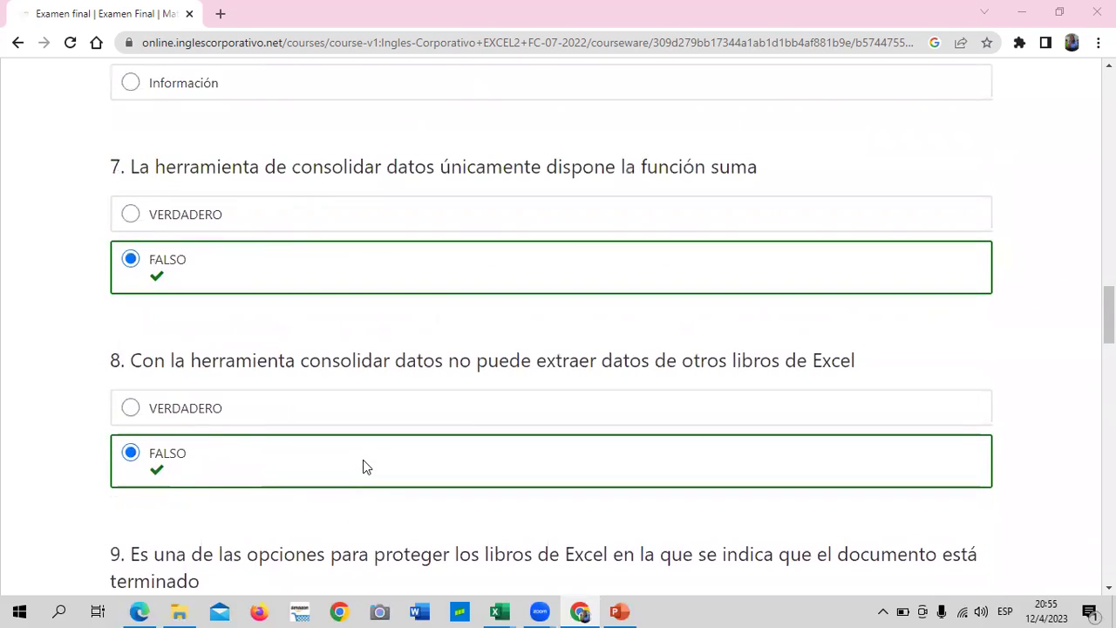
scroll(365, 467, "up", 2)
scroll(365, 464, "up", 1)
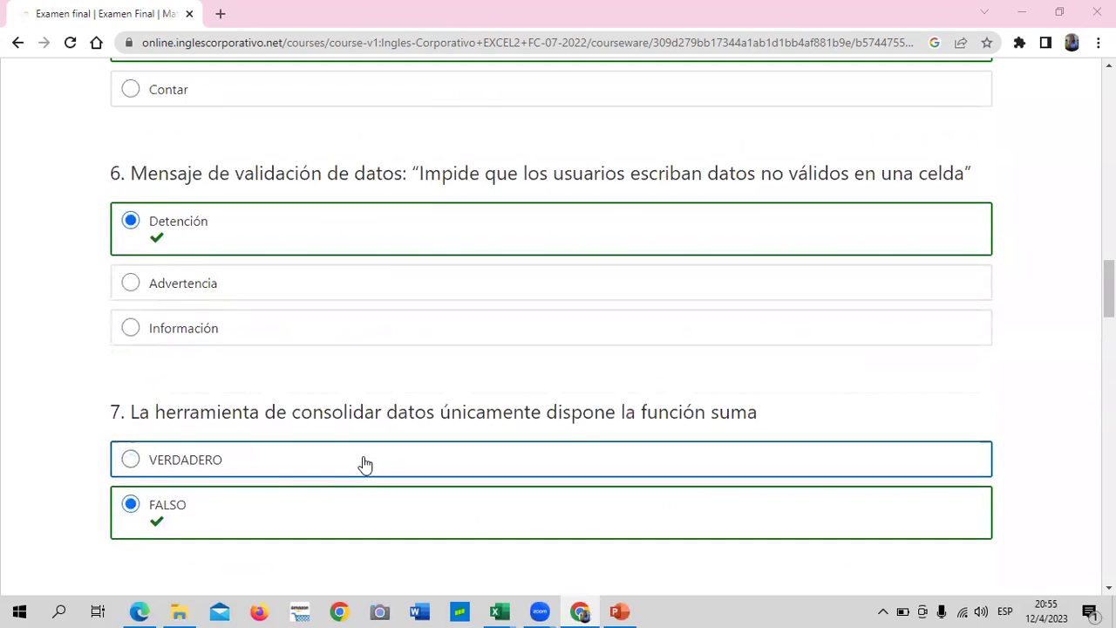
scroll(364, 464, "up", 2)
scroll(365, 464, "up", 2)
scroll(365, 463, "up", 1)
scroll(362, 463, "up", 1)
scroll(361, 462, "up", 1)
scroll(361, 463, "up", 1)
scroll(361, 454, "up", 1)
scroll(361, 455, "up", 2)
scroll(361, 454, "up", 1)
scroll(360, 453, "up", 1)
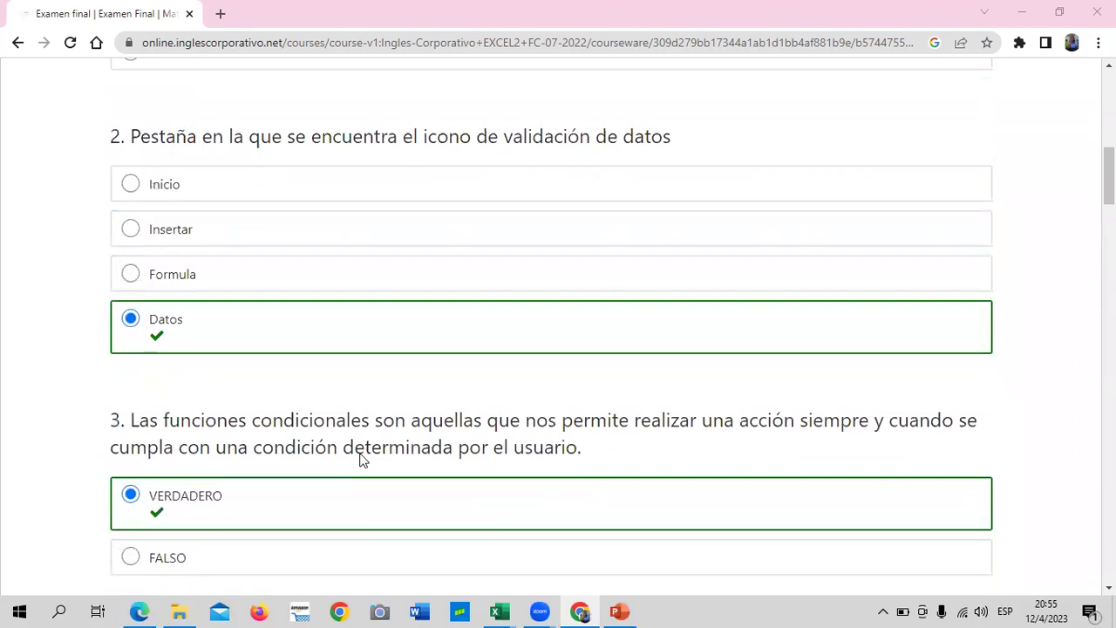
scroll(363, 460, "up", 1)
scroll(361, 458, "up", 1)
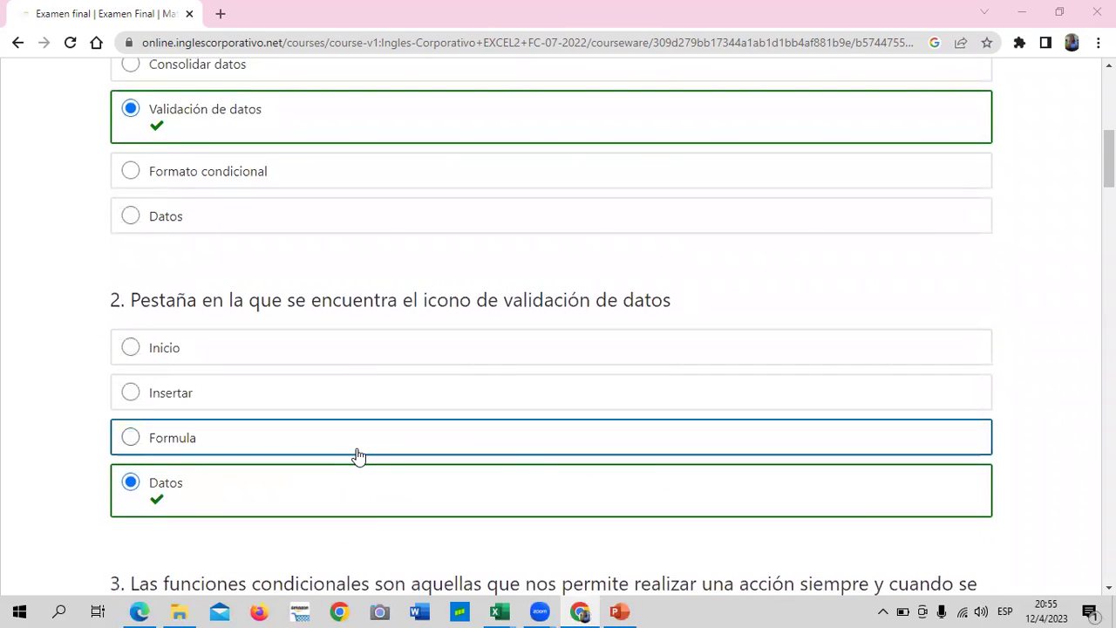
scroll(358, 455, "up", 1)
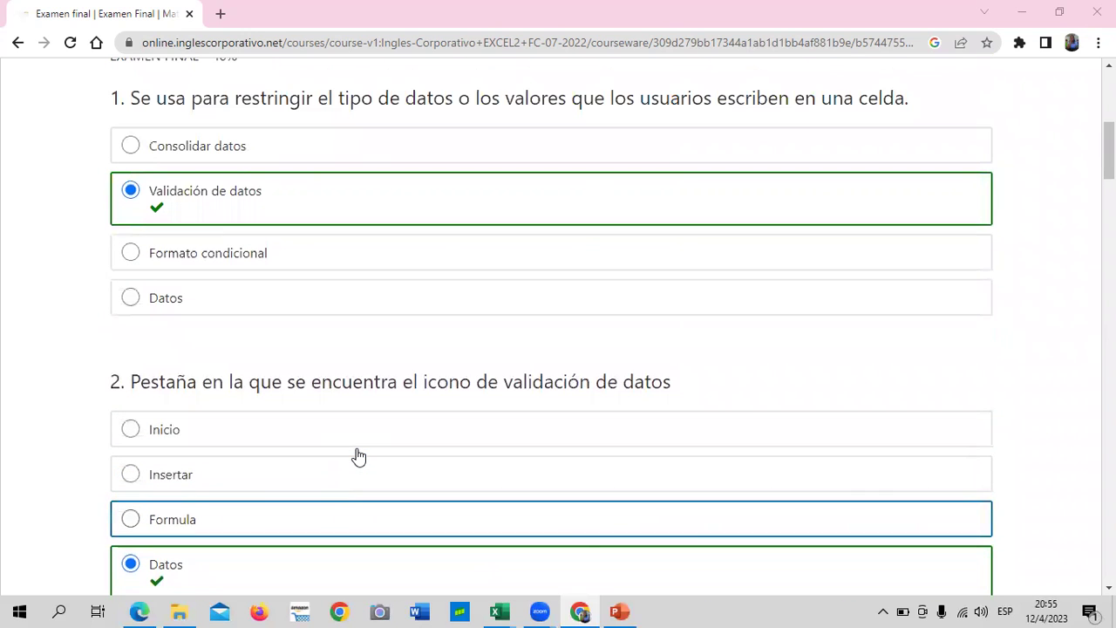
scroll(357, 455, "up", 1)
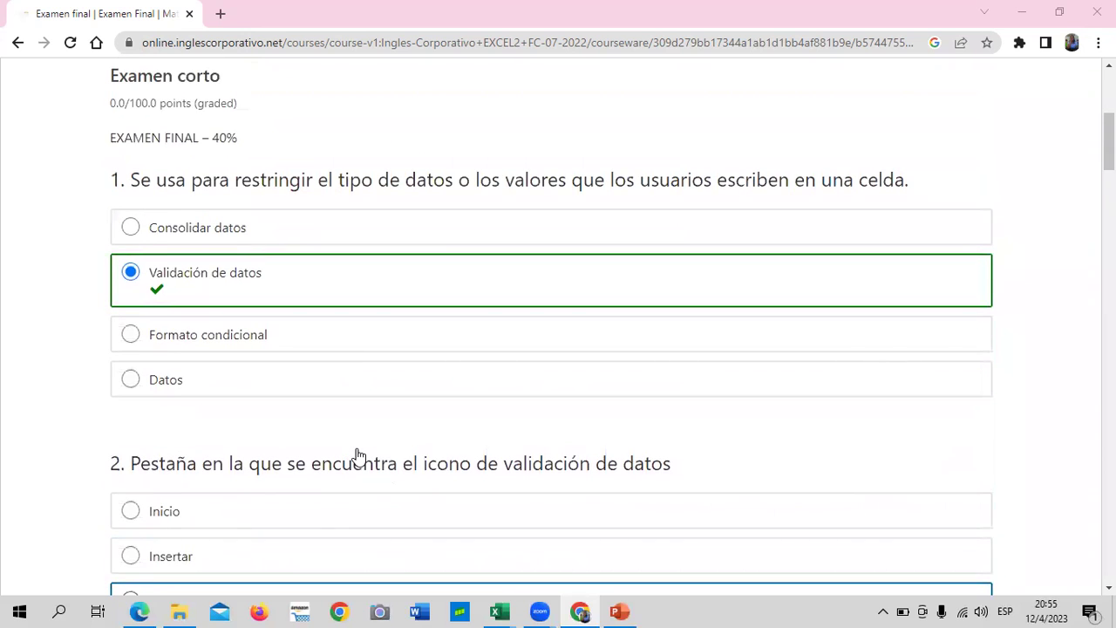
scroll(358, 455, "up", 1)
scroll(358, 455, "up", 1)
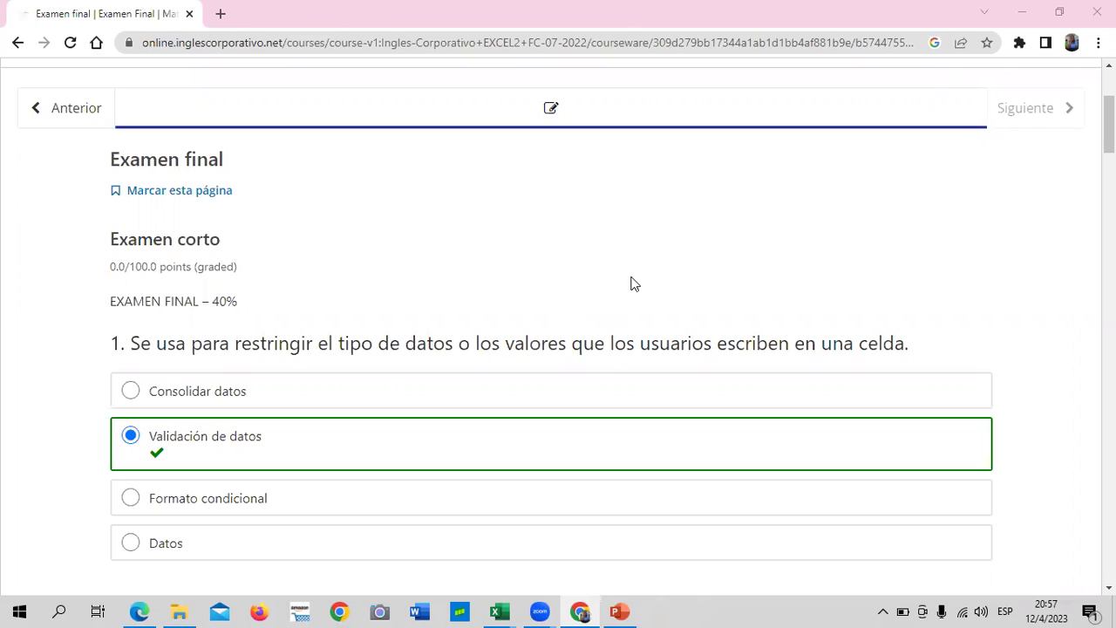
- Leave the Examen Final and return to the EXCEL2 course outline at Sección 4
scroll(621, 262, "up", 2)
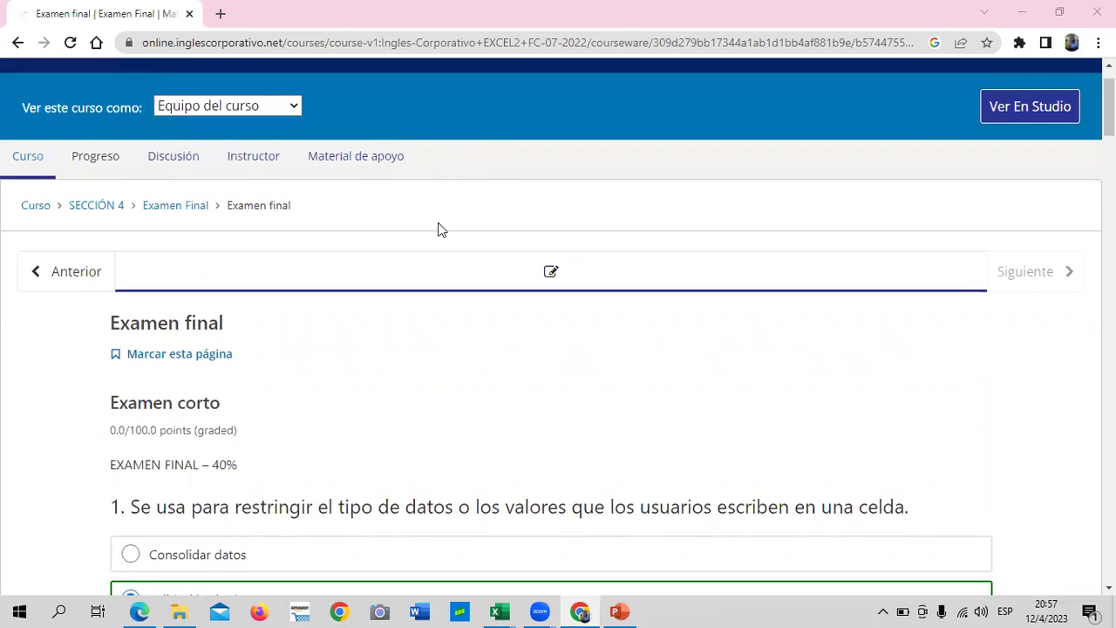
scroll(436, 229, "up", 1)
left_click(85, 271)
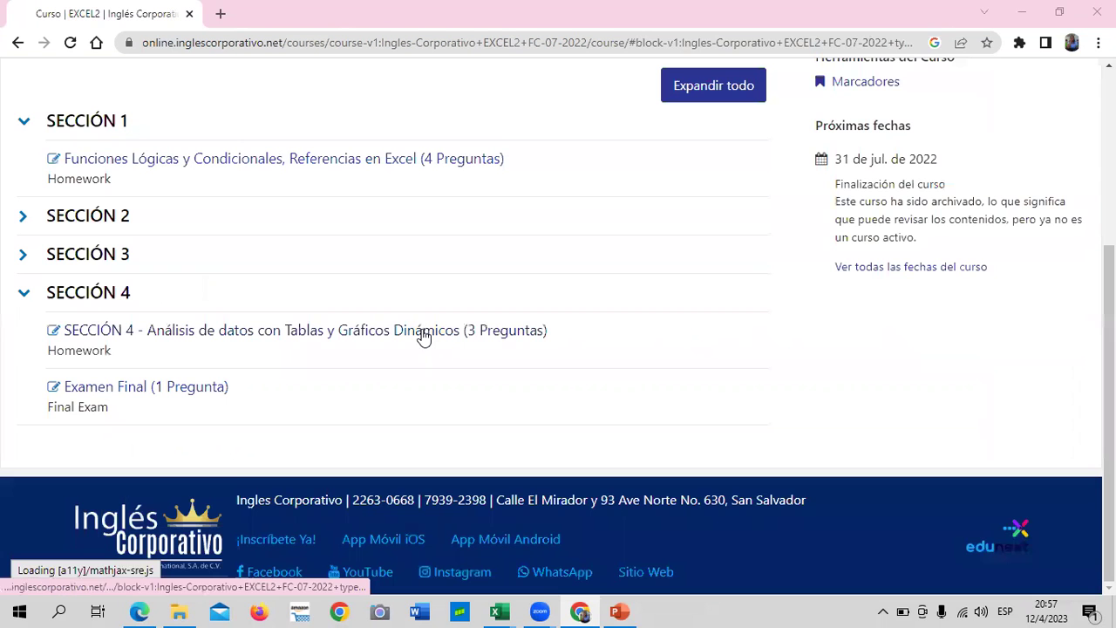
- Open the Section 4 data analysis subsection and review the 4.5 Laboratorio 2 true/false quiz
left_click(423, 334)
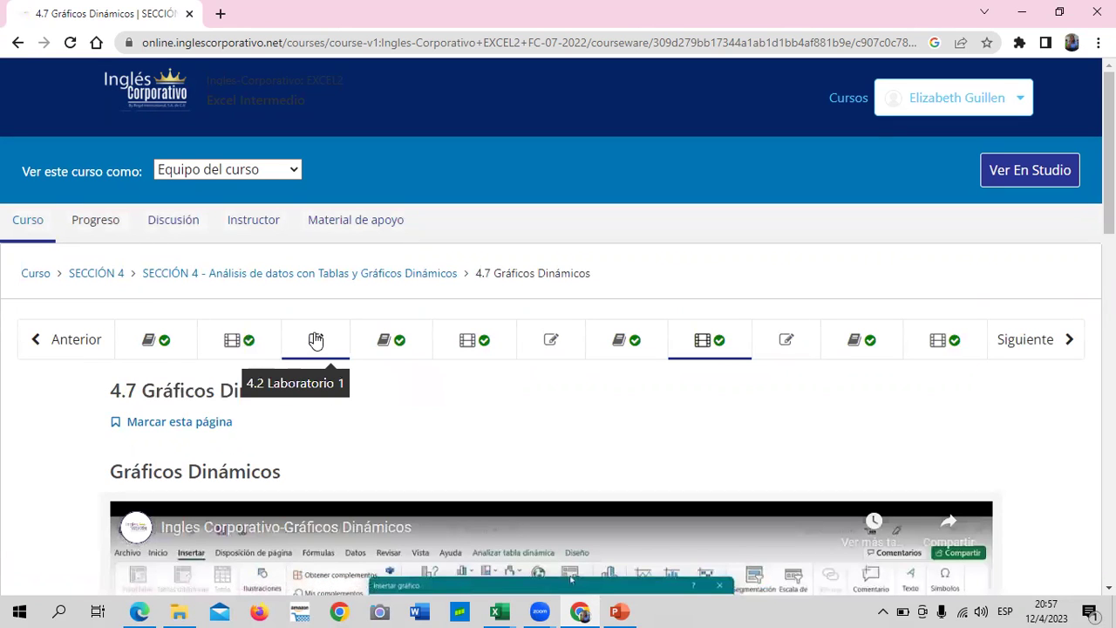
left_click(573, 335)
scroll(473, 294, "down", 1)
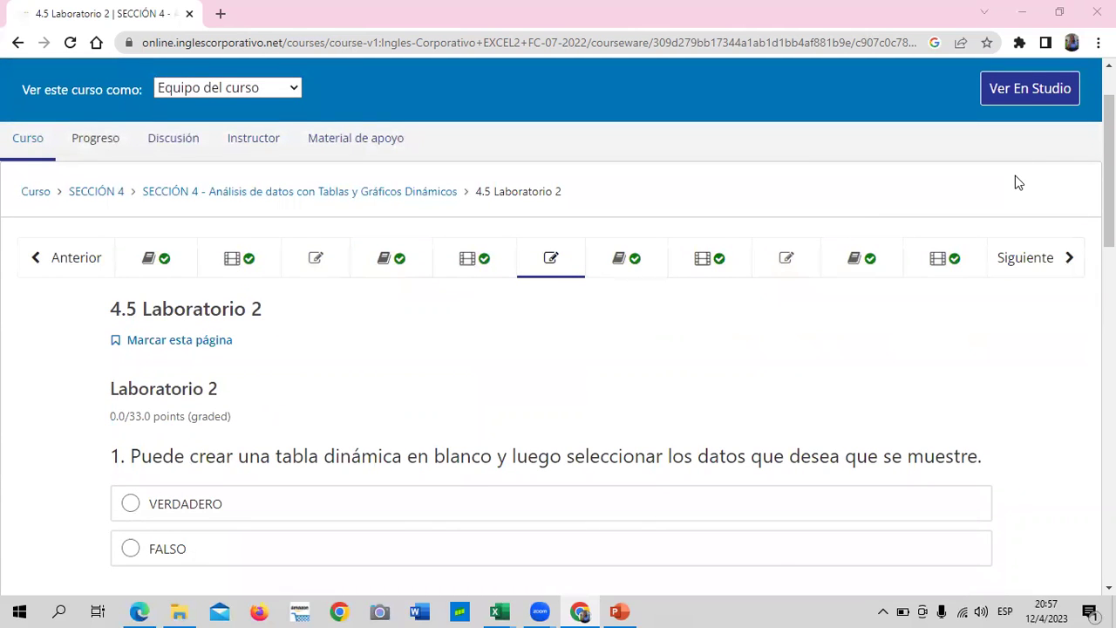
scroll(526, 314, "down", 2)
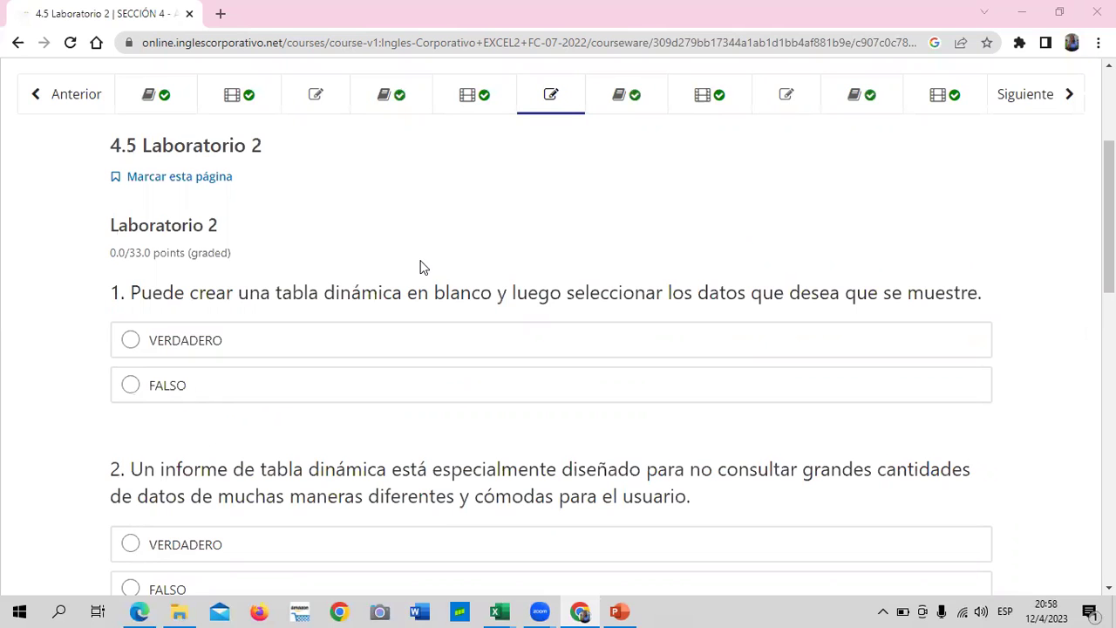
scroll(432, 248, "down", 1)
scroll(431, 248, "down", 2)
scroll(432, 247, "down", 1)
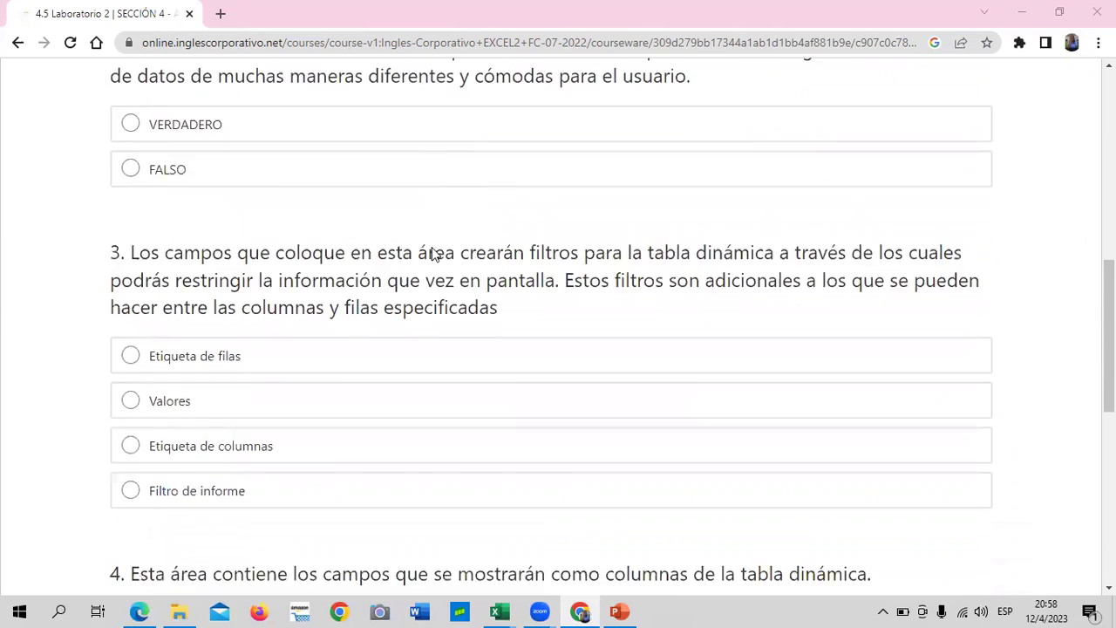
scroll(431, 248, "down", 2)
scroll(431, 247, "down", 1)
scroll(432, 247, "down", 1)
scroll(432, 247, "down", 1)
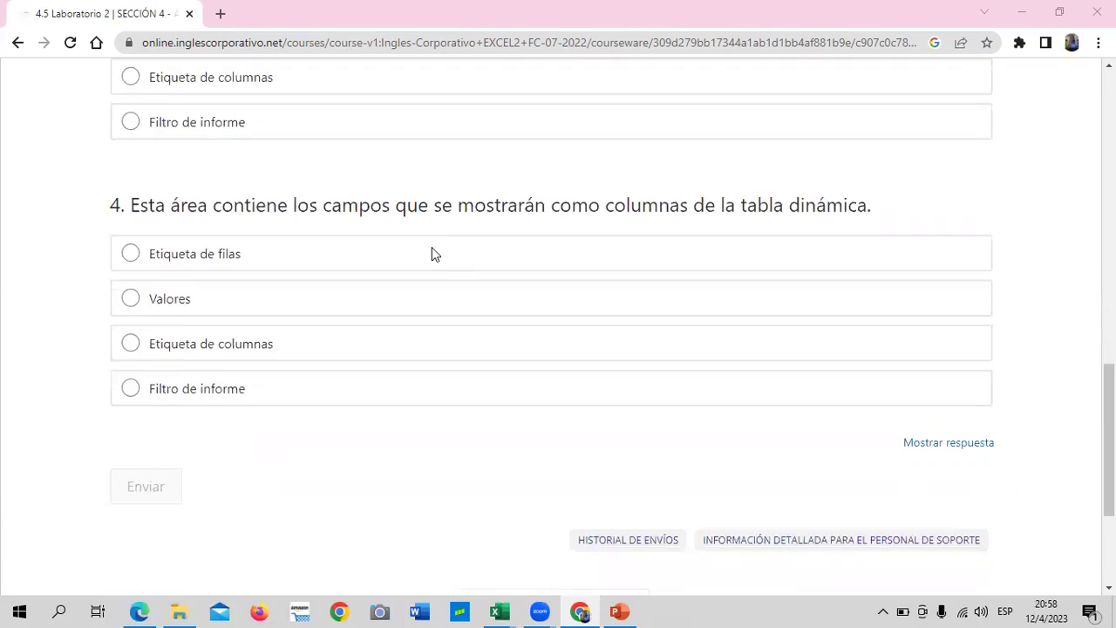
scroll(505, 409, "up", 1)
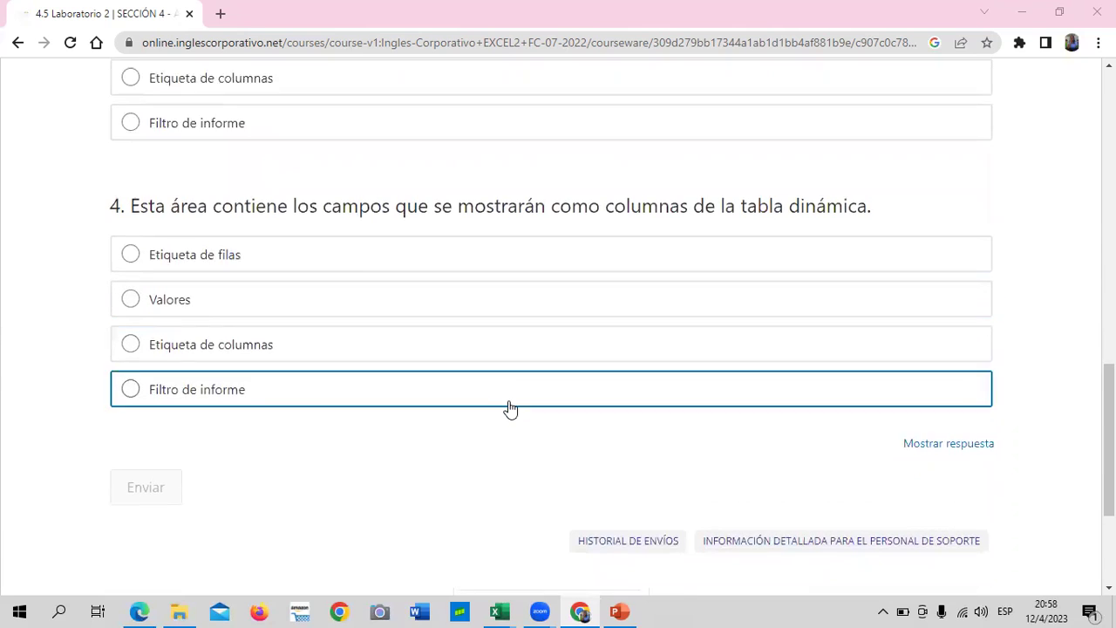
scroll(510, 406, "up", 1)
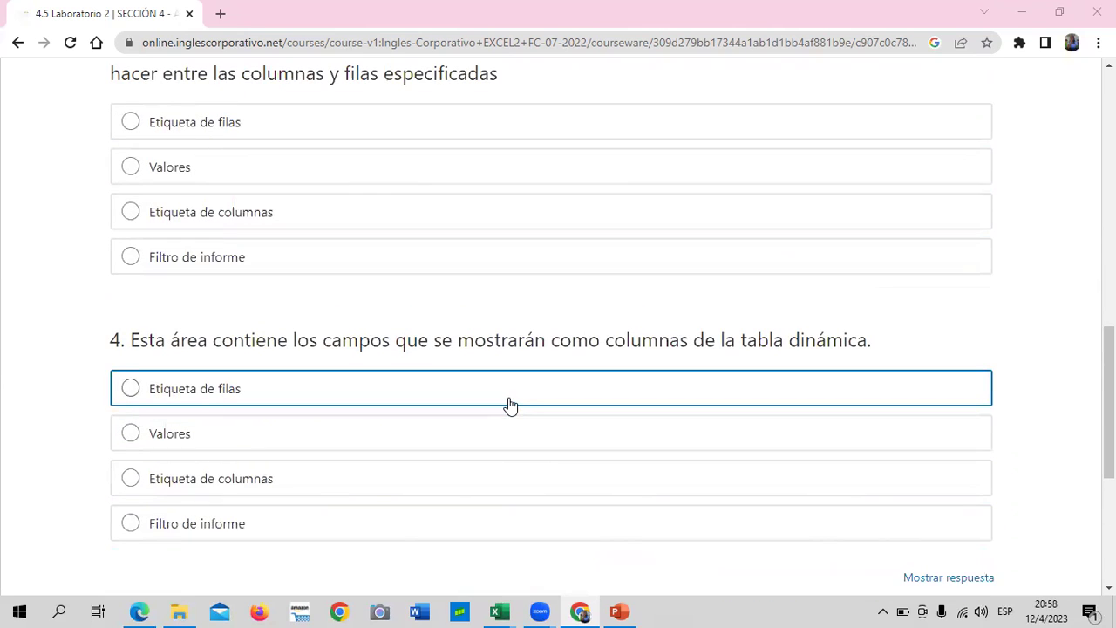
scroll(510, 405, "up", 2)
scroll(508, 403, "up", 3)
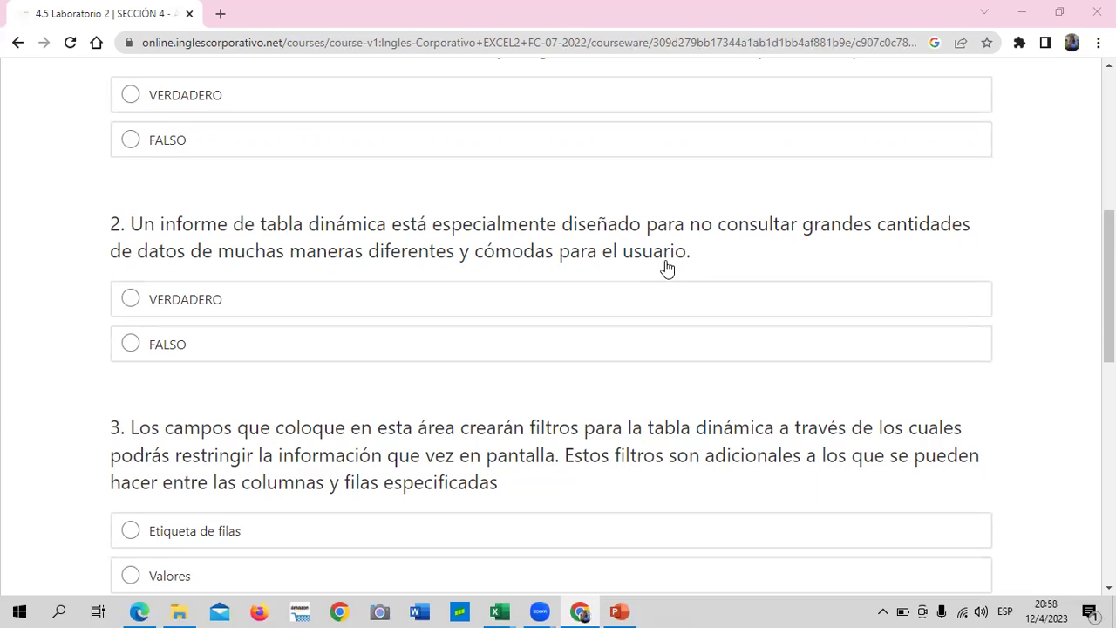
scroll(633, 269, "up", 3)
scroll(621, 263, "up", 1)
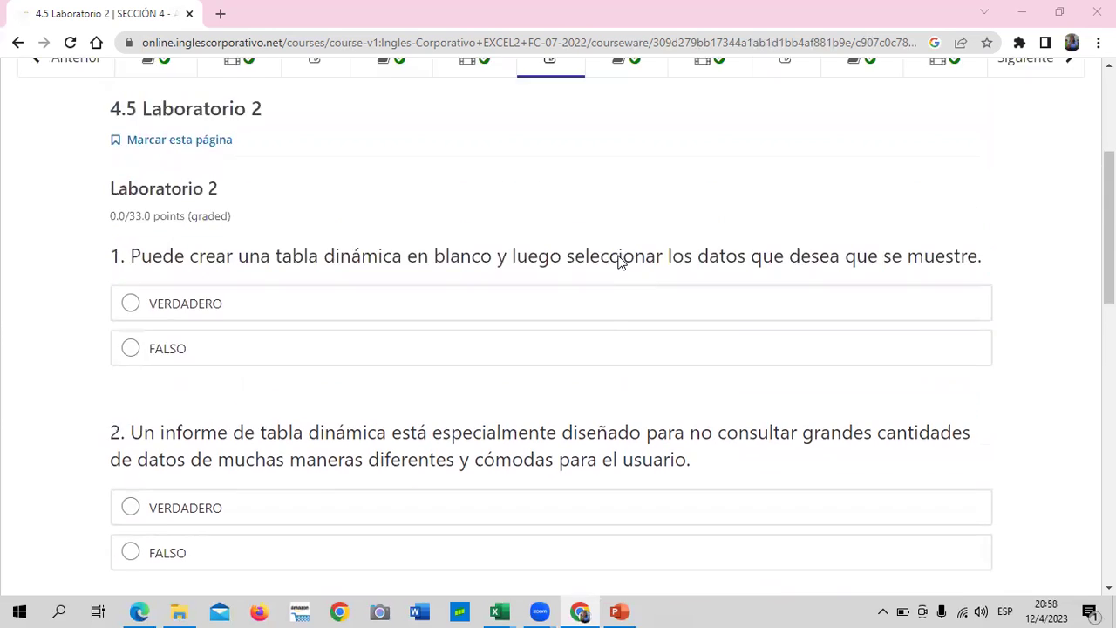
scroll(621, 263, "up", 2)
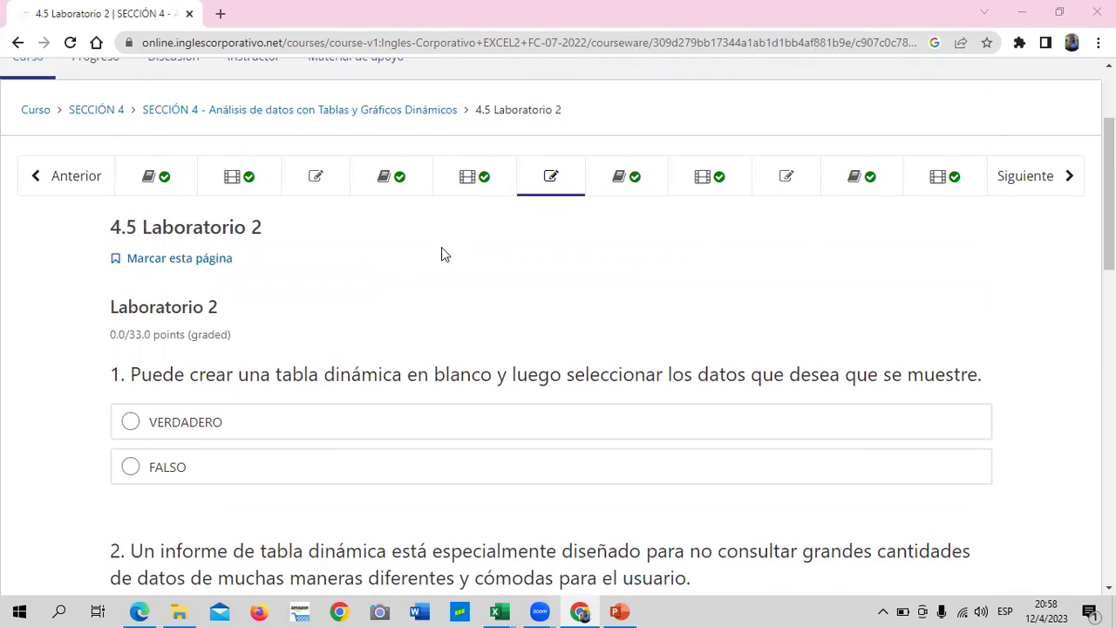
scroll(513, 279, "down", 2)
scroll(512, 288, "down", 3)
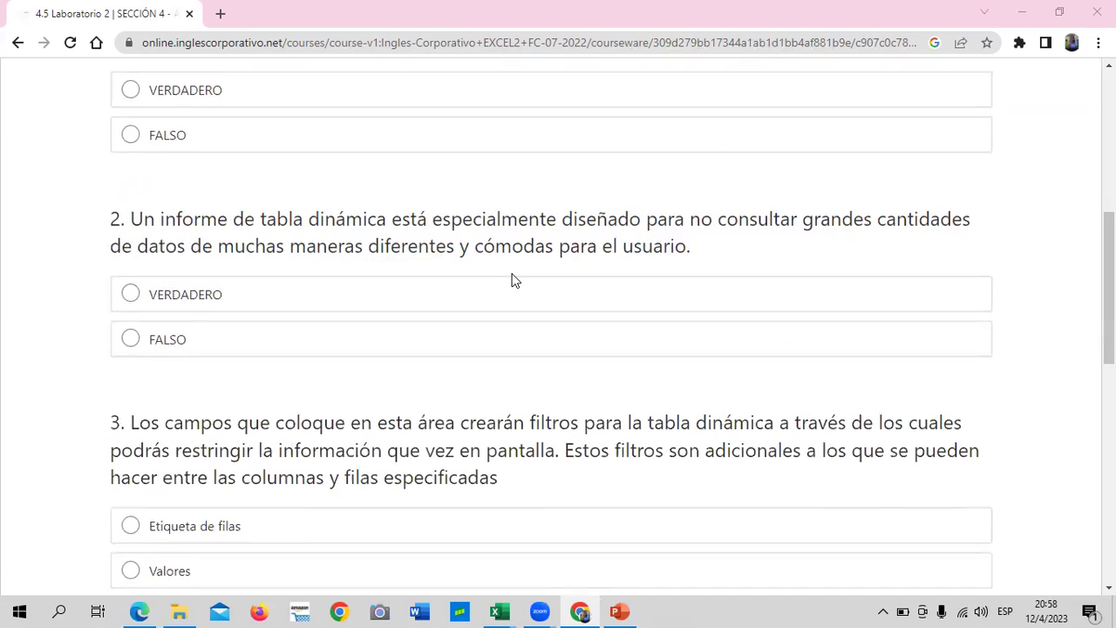
scroll(513, 276, "down", 3)
scroll(513, 277, "down", 4)
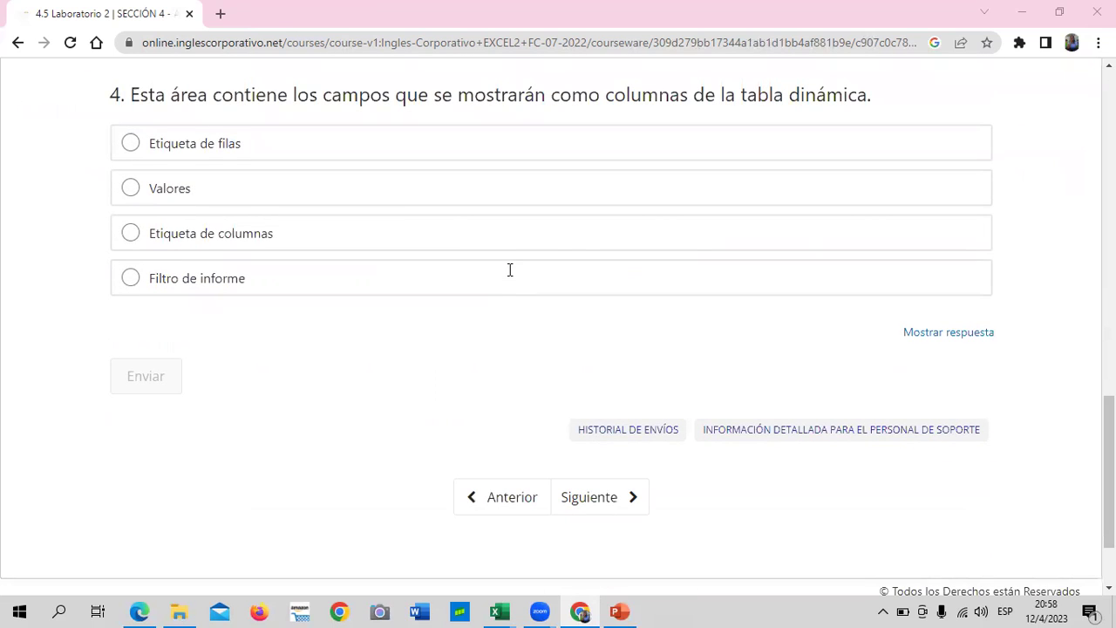
scroll(527, 355, "up", 1)
scroll(527, 355, "up", 1)
scroll(527, 355, "up", 2)
scroll(527, 355, "up", 1)
scroll(526, 354, "up", 2)
scroll(525, 353, "up", 3)
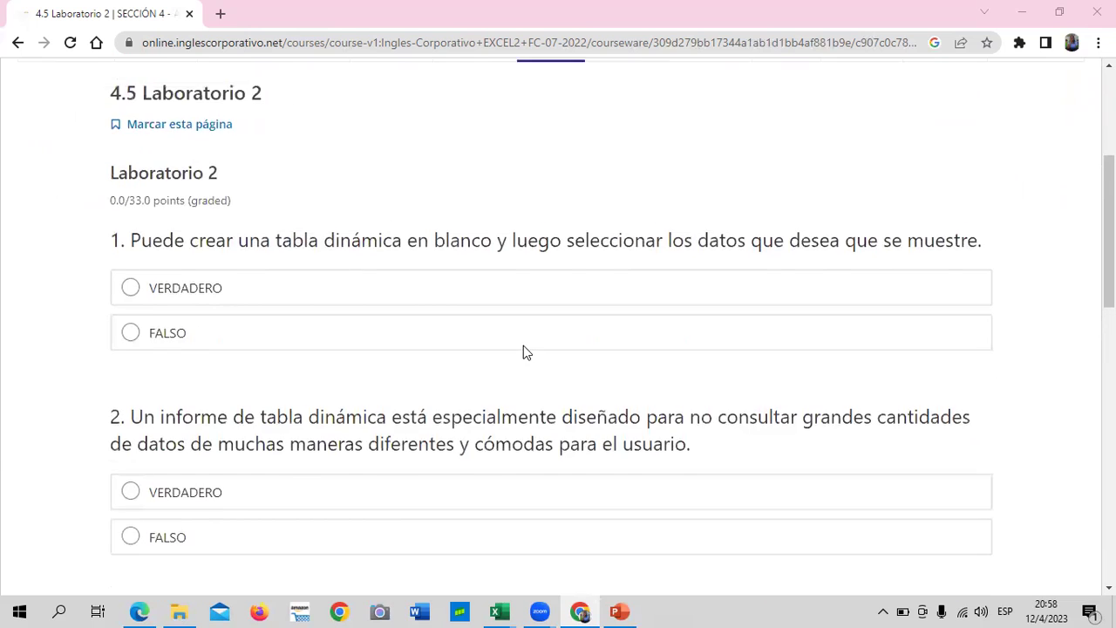
scroll(524, 351, "up", 3)
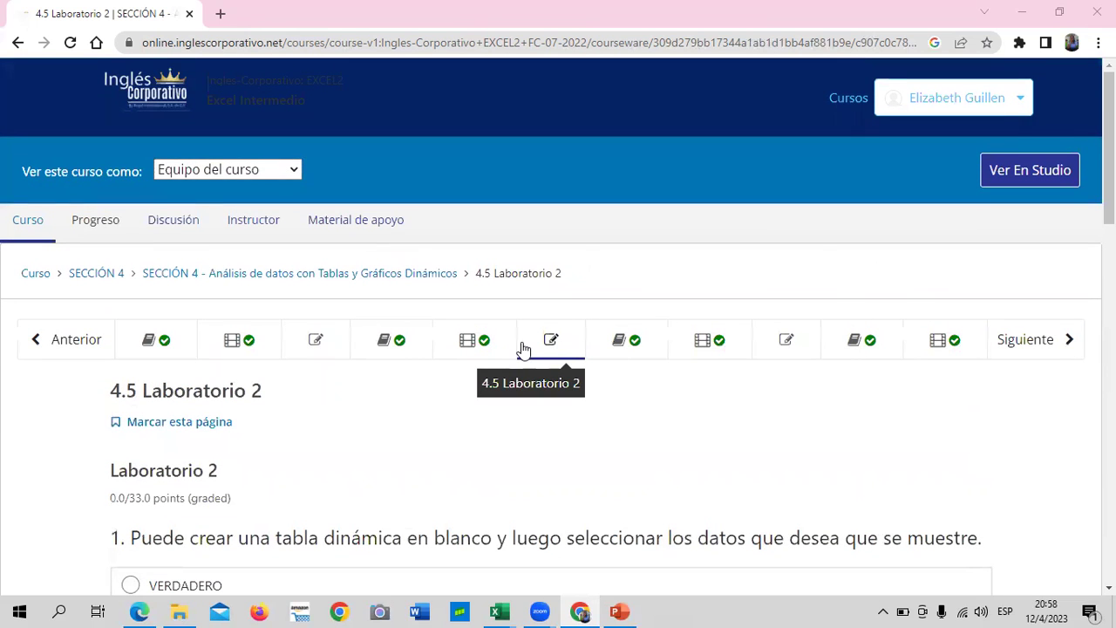